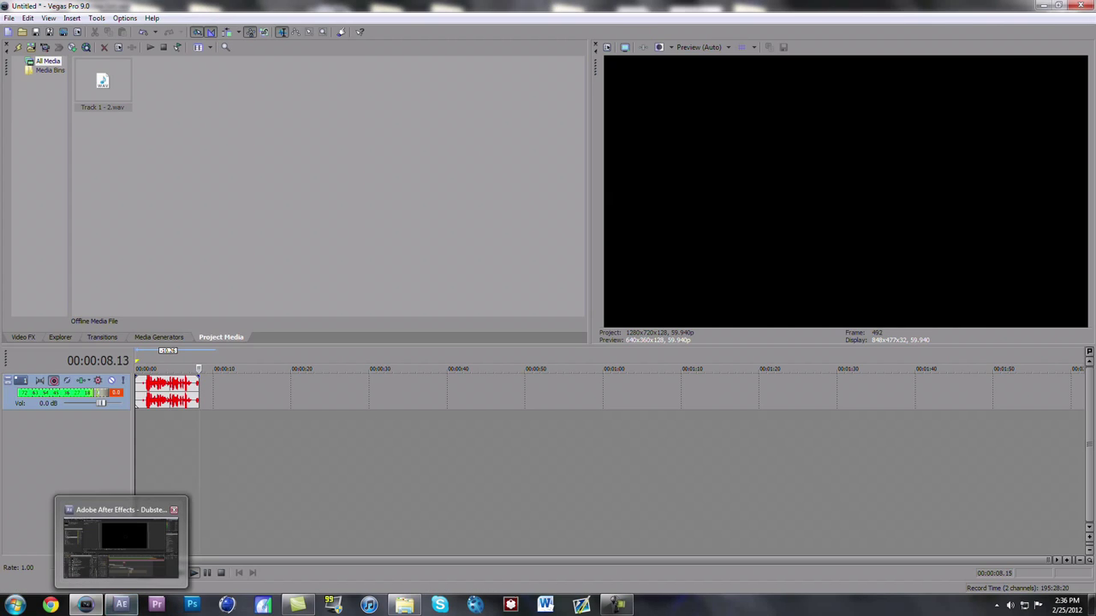
Switch to After Effects and play back the Bog Quad Feed (Rendered) composition from the intro through the explosion section.
left_click(120, 605)
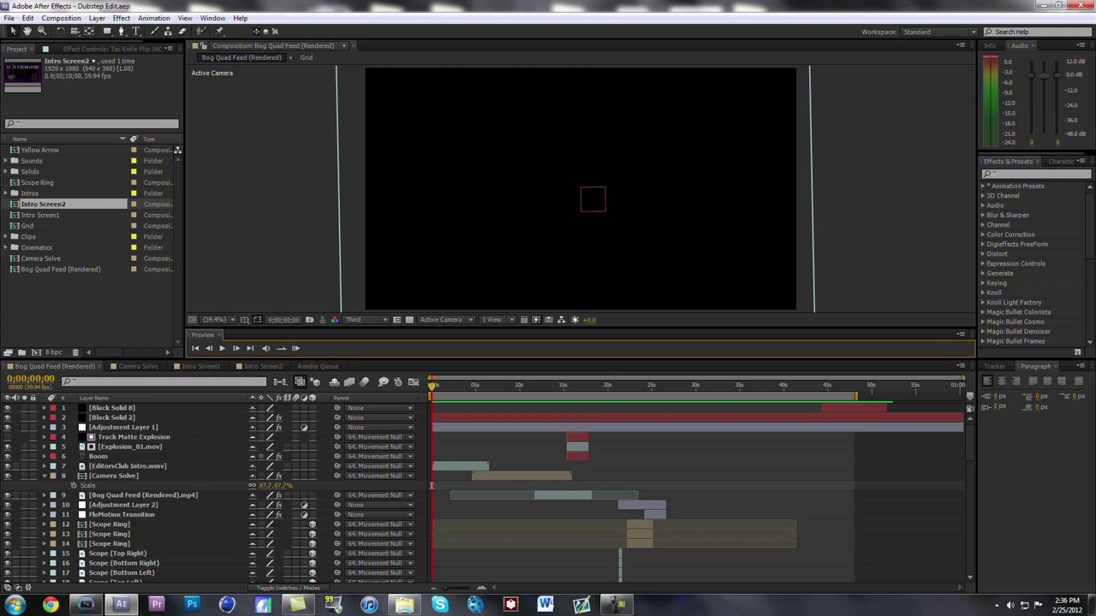
key("space")
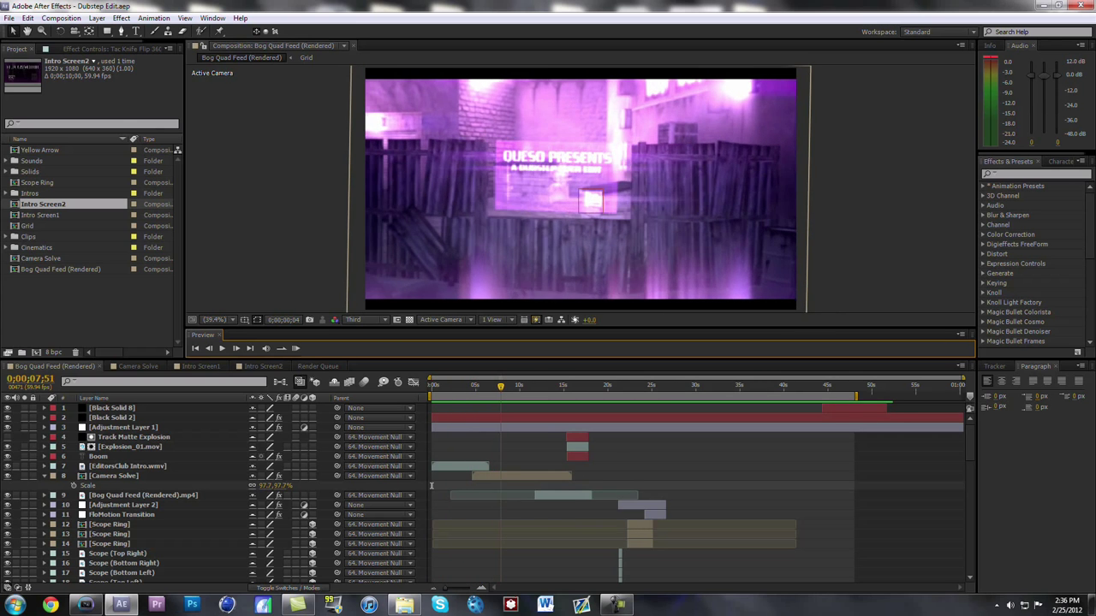
mouse_move(502, 387)
left_mouse_down()
mouse_move(512, 387)
mouse_move(498, 387)
left_mouse_up()
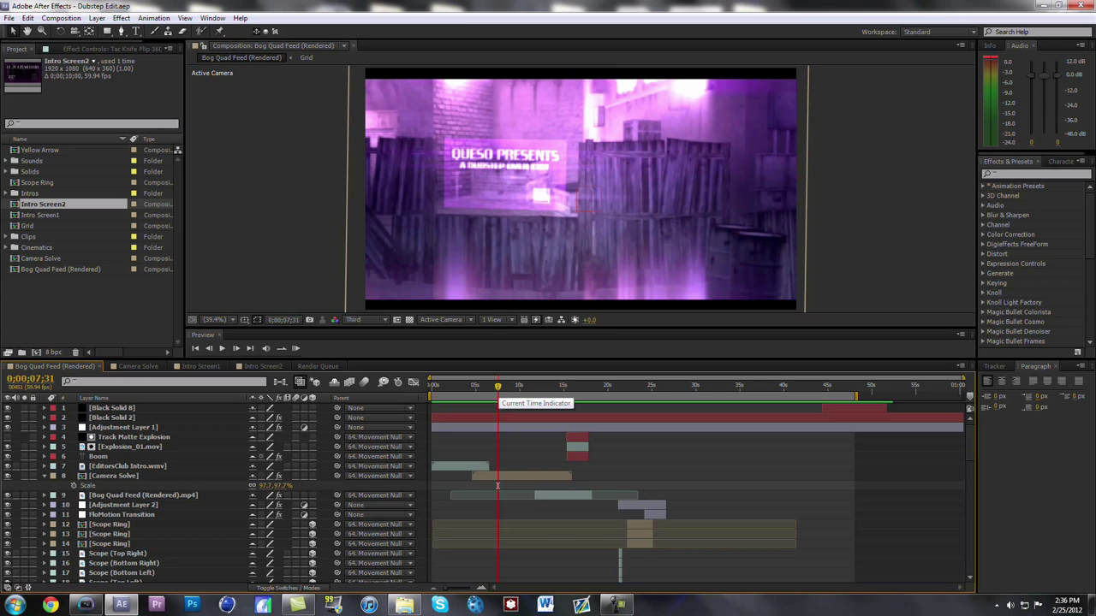
mouse_move(497, 486)
left_mouse_down()
mouse_move(511, 486)
mouse_move(475, 485)
mouse_move(497, 486)
left_mouse_up()
key("space")
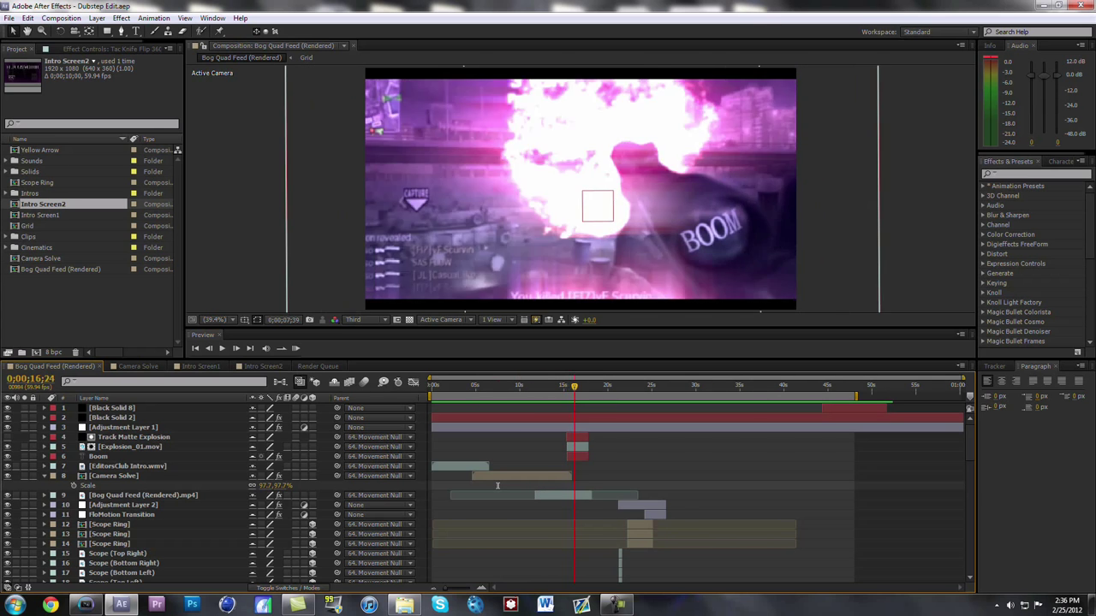
left_click_drag(581, 386, 562, 386)
key("space")
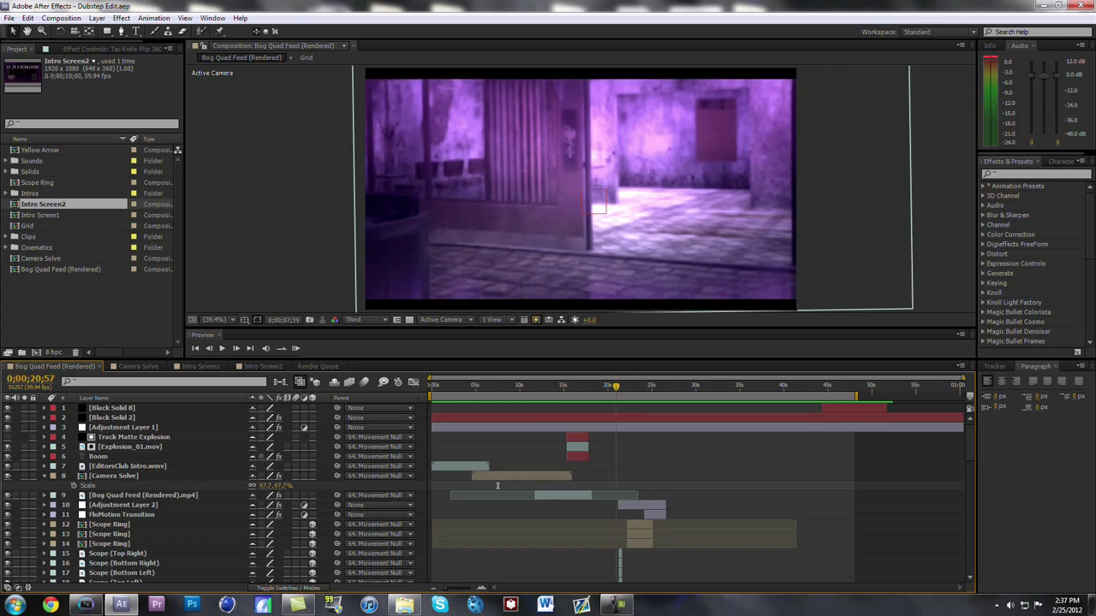
key("Home")
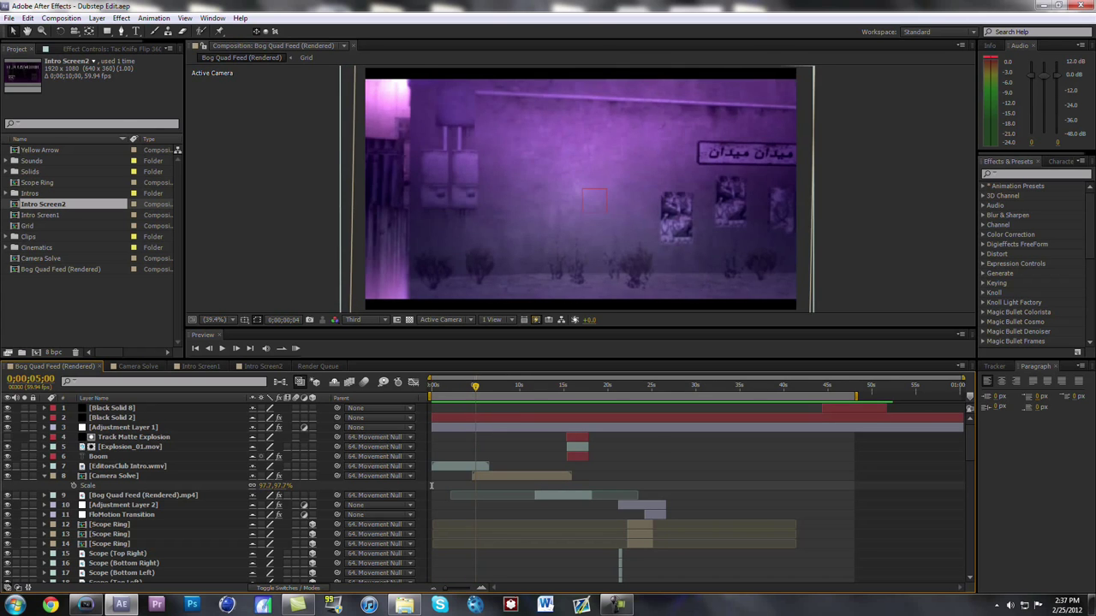
At 0;00;04;44, reveal the Looks effect on Adjustment Layer 1 and open its look for editing in Magic Bullet Looks.
left_click_drag(470, 387, 474, 387)
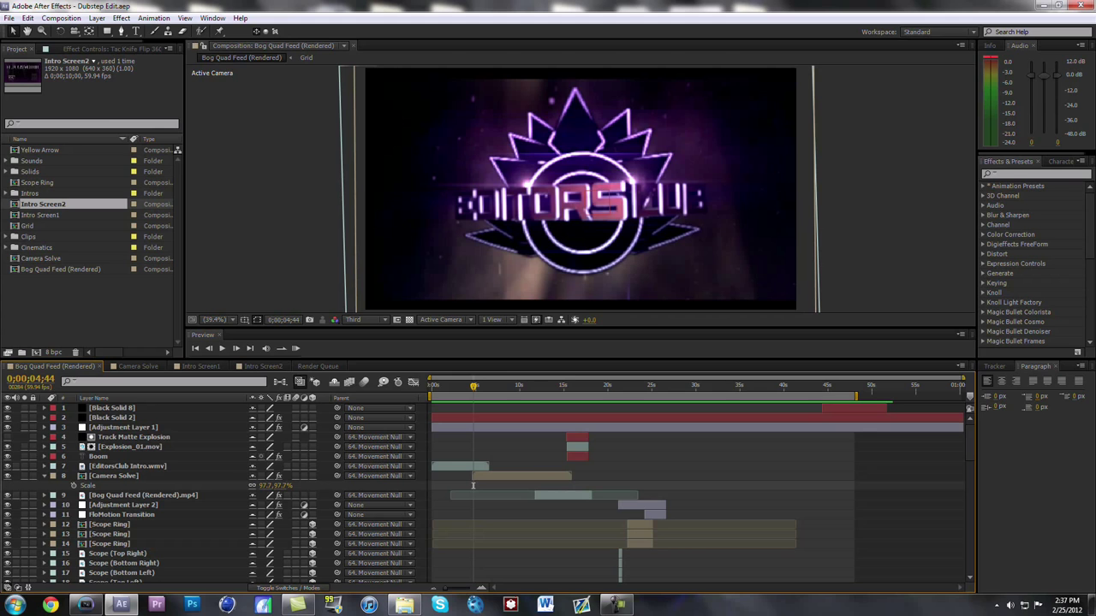
key("3")
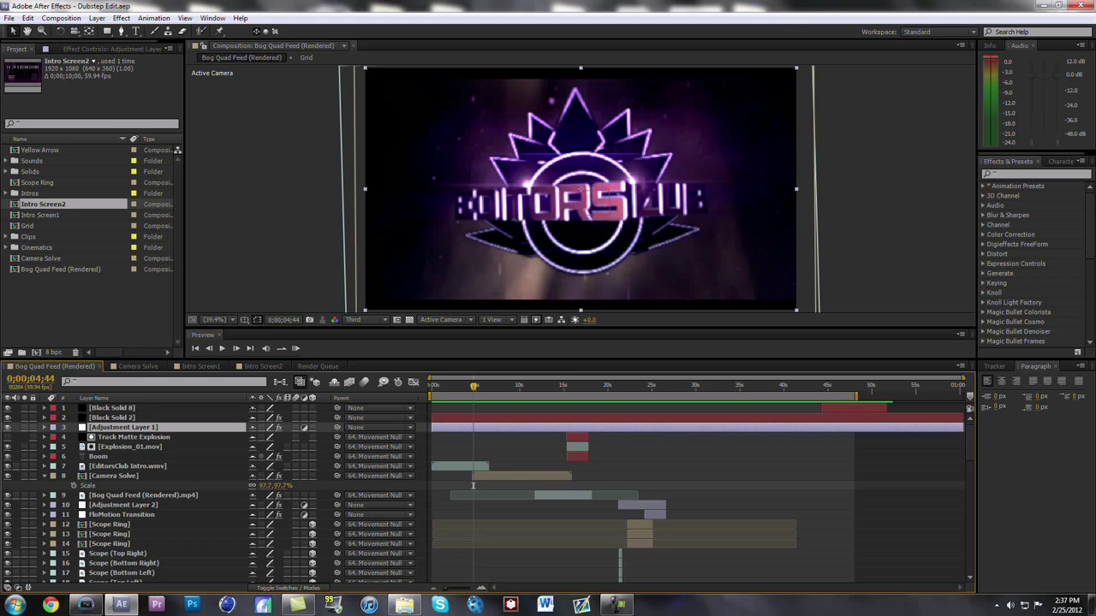
left_click(45, 427)
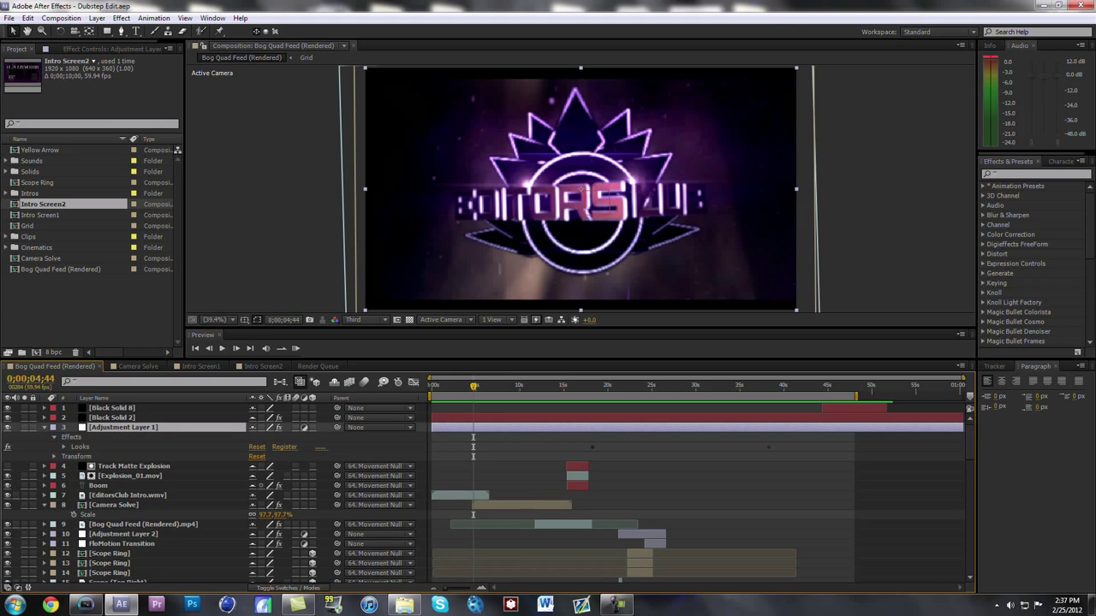
left_click(64, 447)
left_click(81, 447)
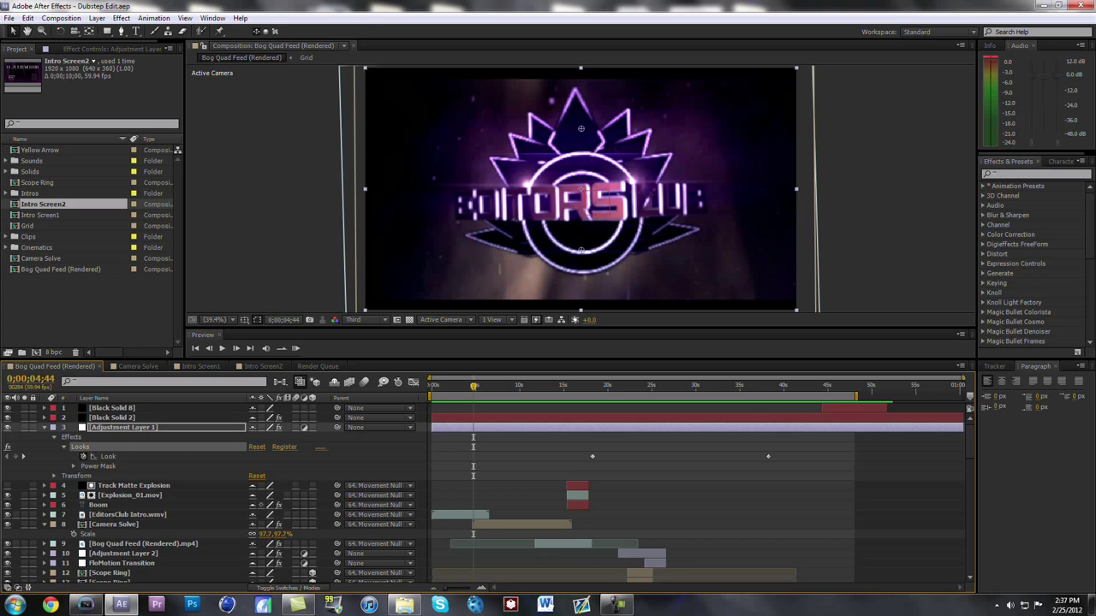
left_click(111, 49)
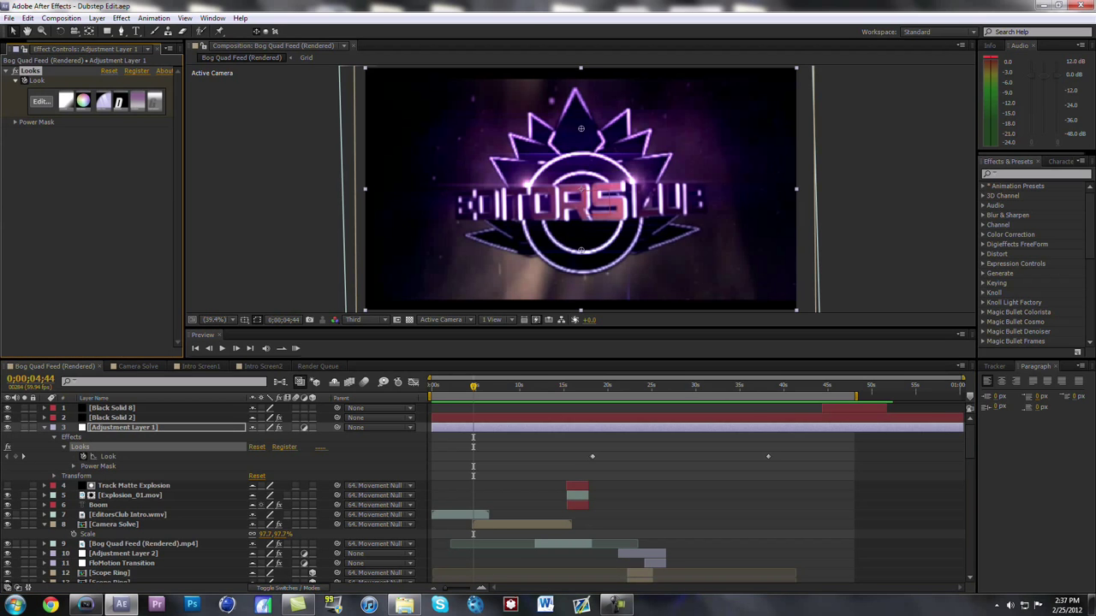
left_click(42, 101)
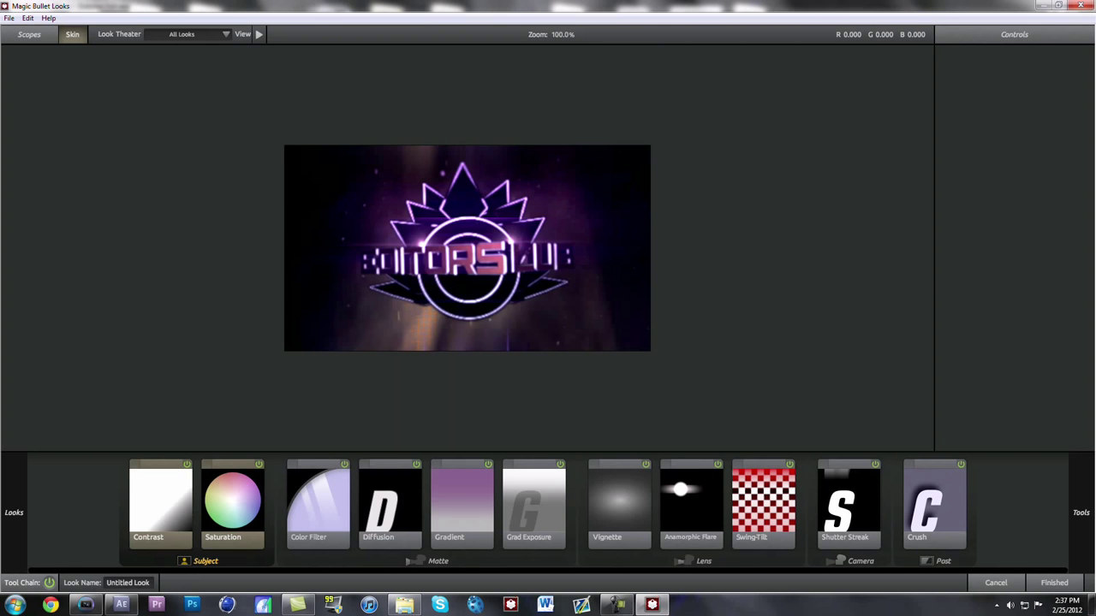
Examine the settings of the look's Subject and Matte tools, from Contrast and Saturation through Grad Exposure.
scroll(467, 248, "up", 2)
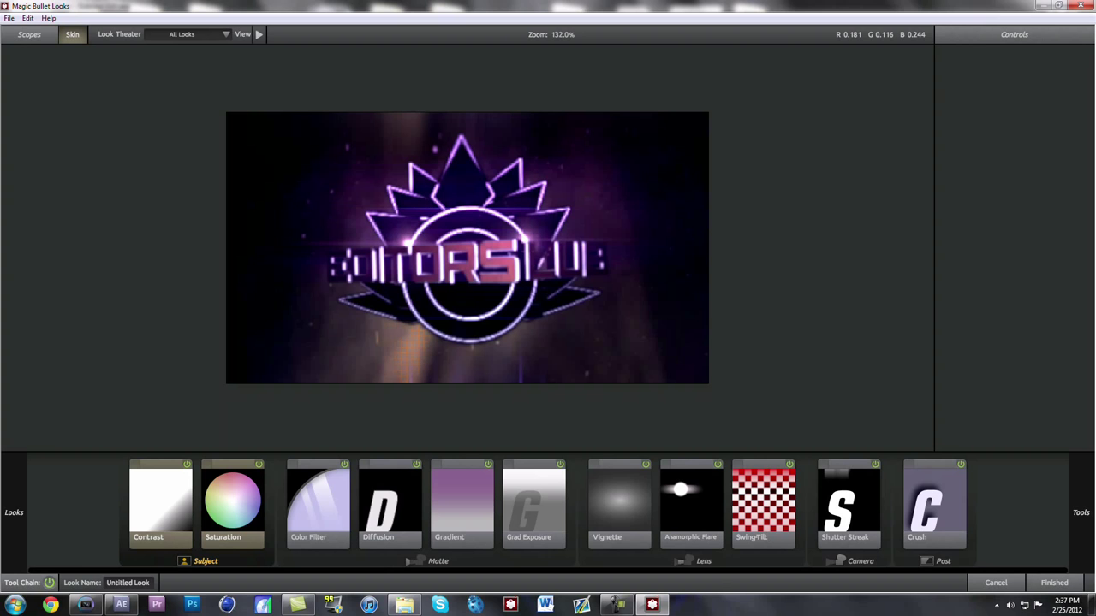
left_click(161, 503)
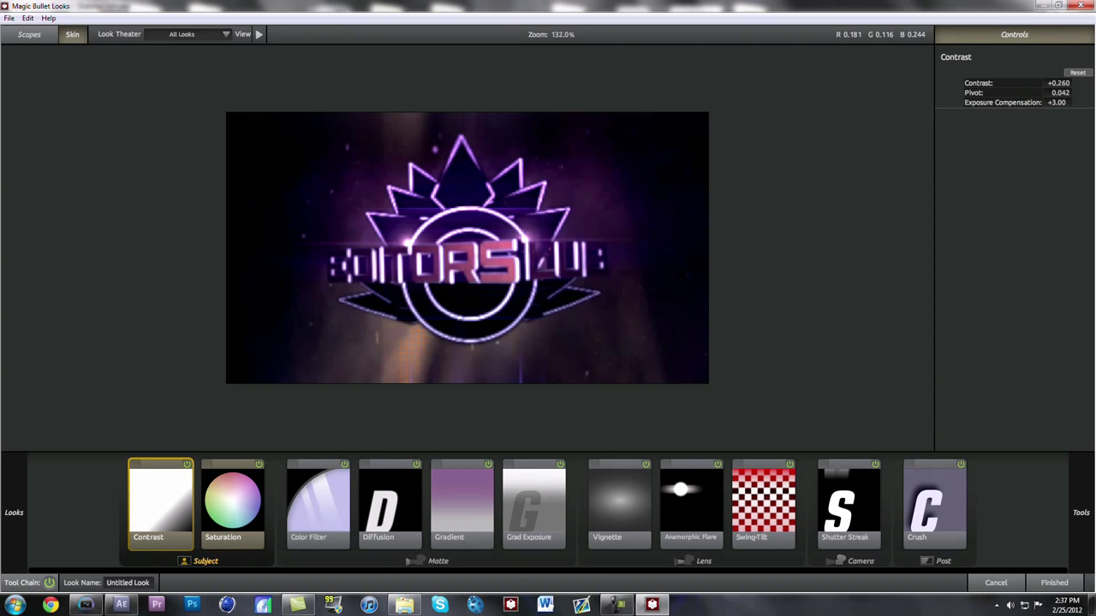
left_click(233, 504)
left_click(318, 501)
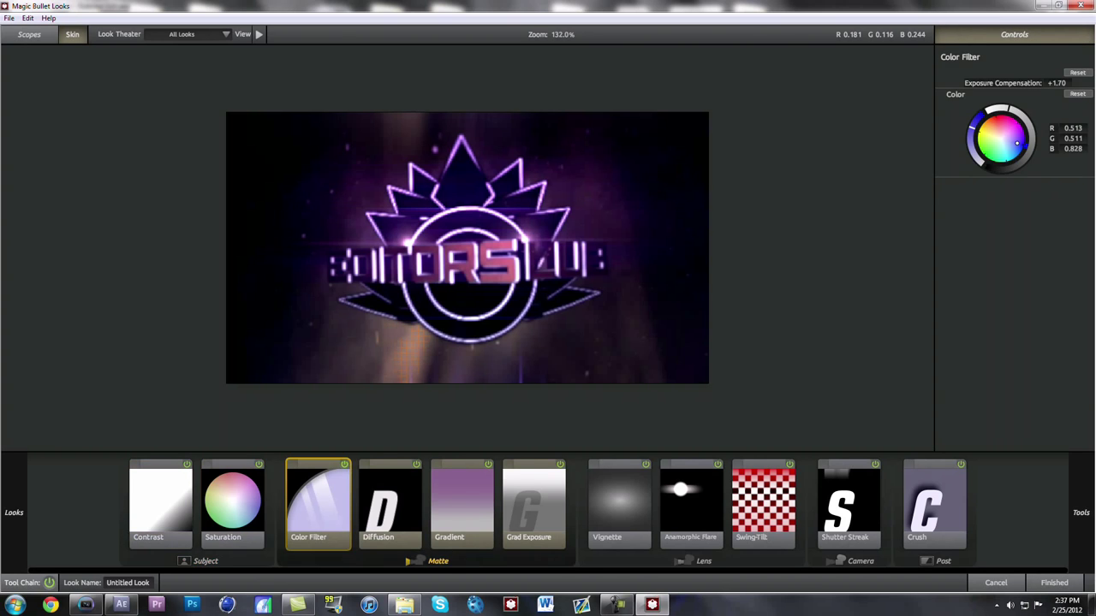
left_click(390, 503)
left_click(463, 503)
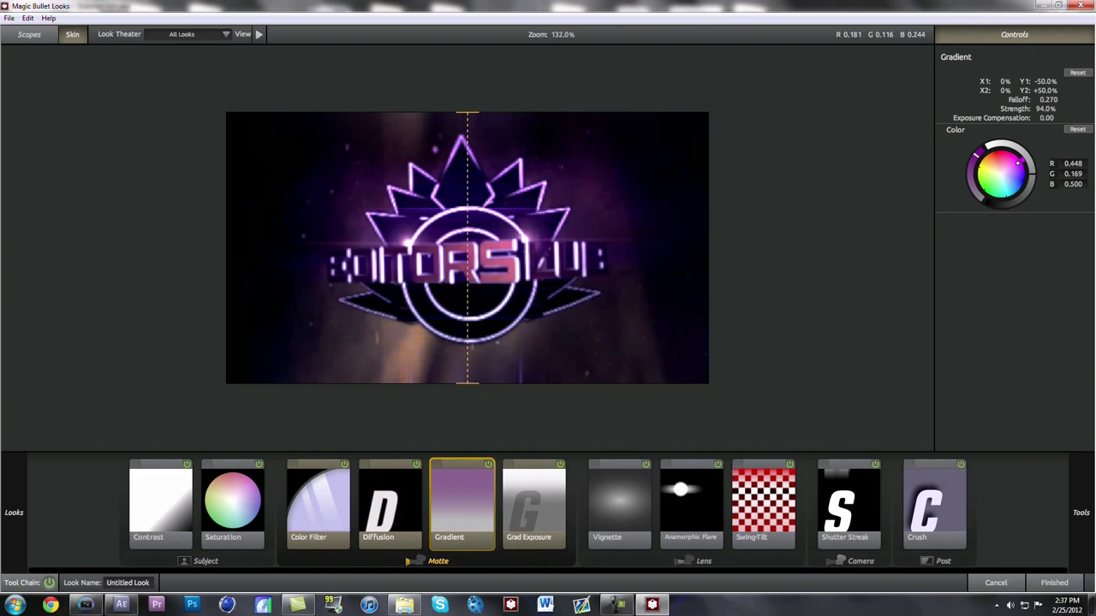
left_click(534, 503)
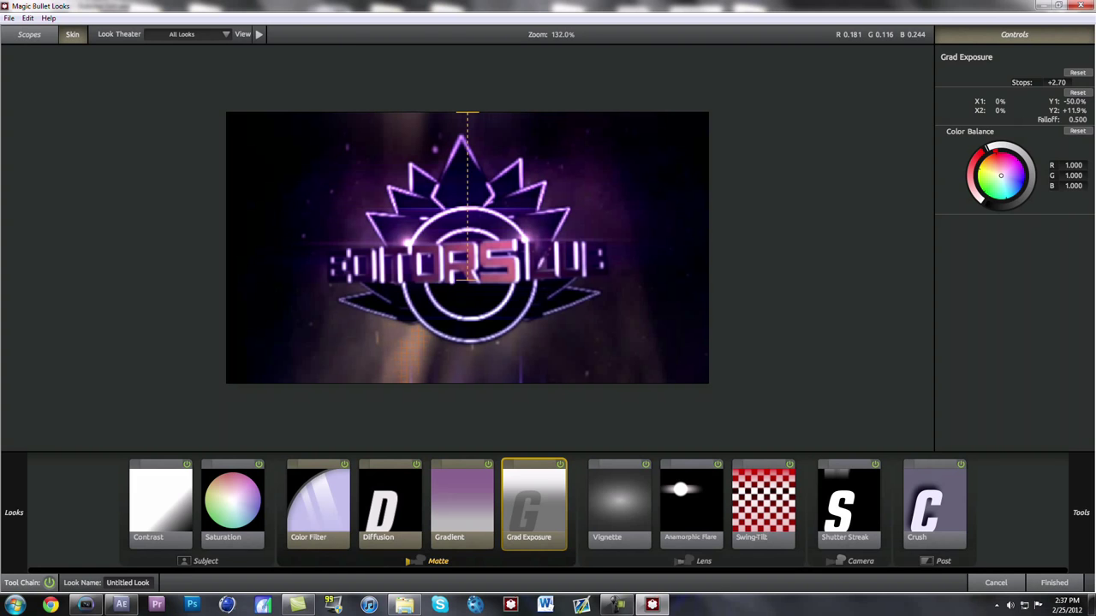
Examine the Vignette, Anamorphic Flare, Swing-Tilt, Shutter Streak and Crush settings, and return to the composition without keeping a new Look keyframe.
left_click(620, 503)
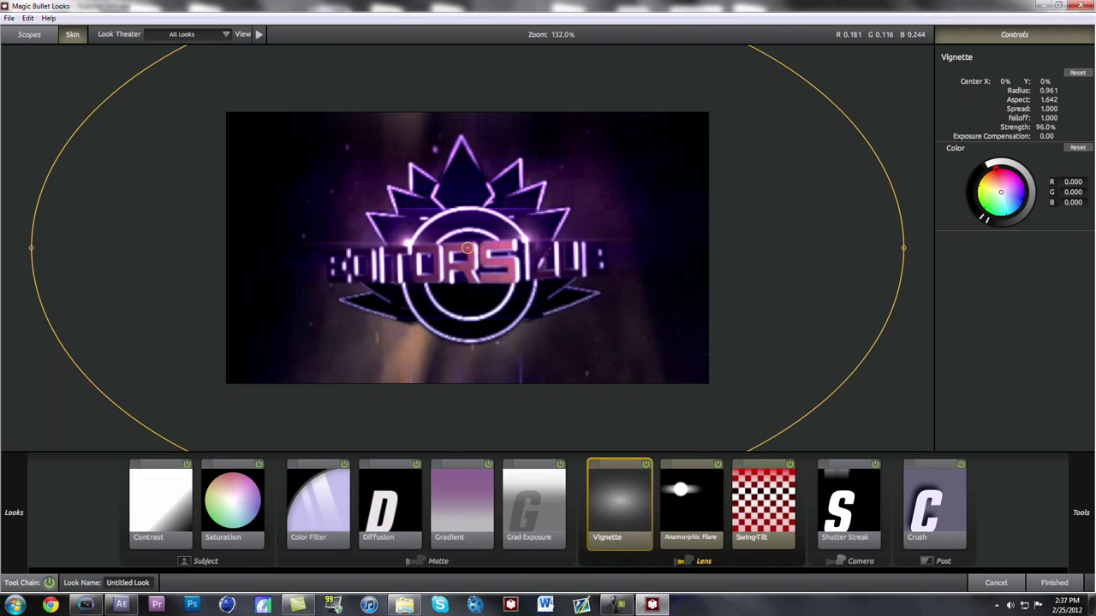
left_click(691, 503)
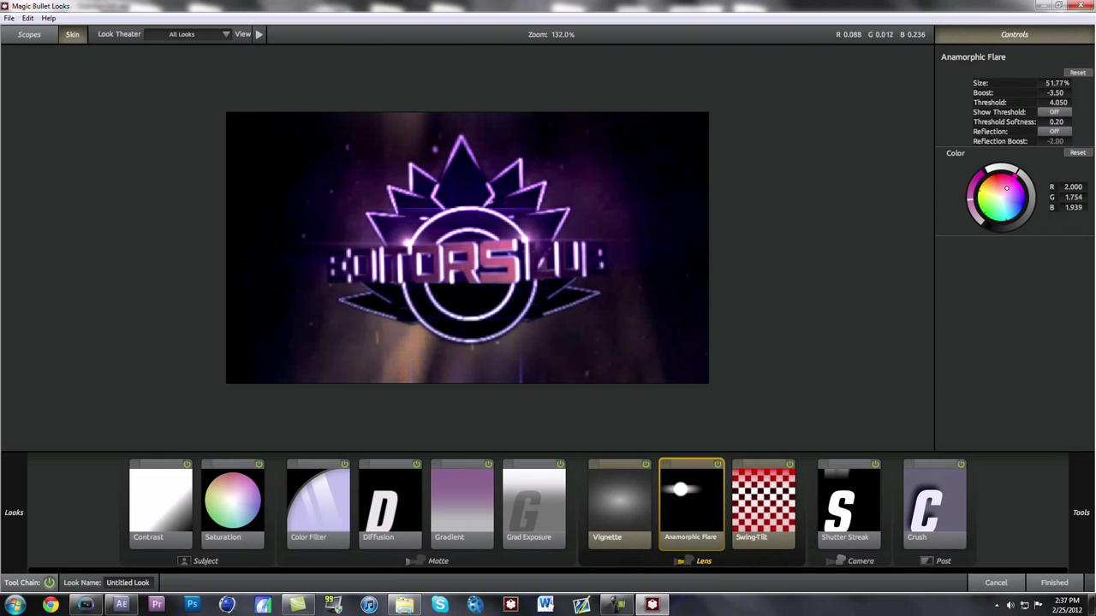
left_click(763, 503)
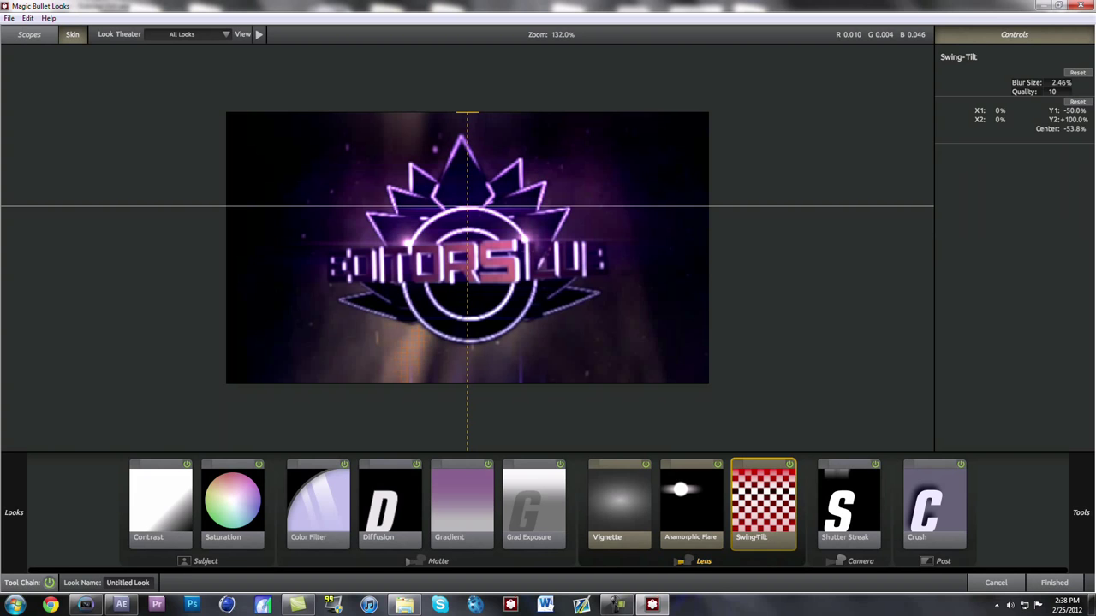
left_click(849, 503)
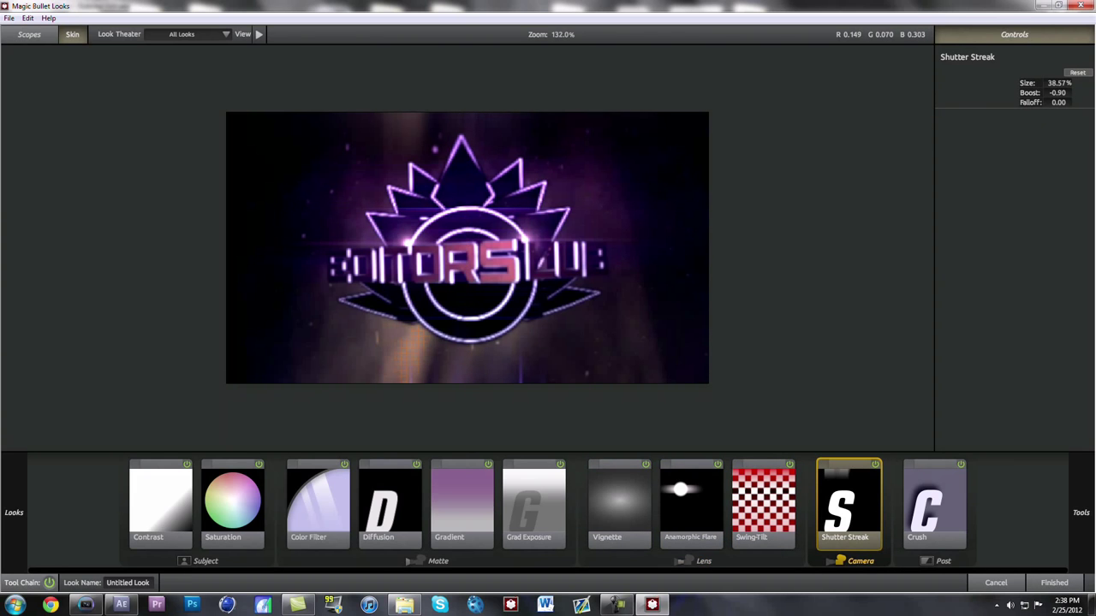
left_click(933, 501)
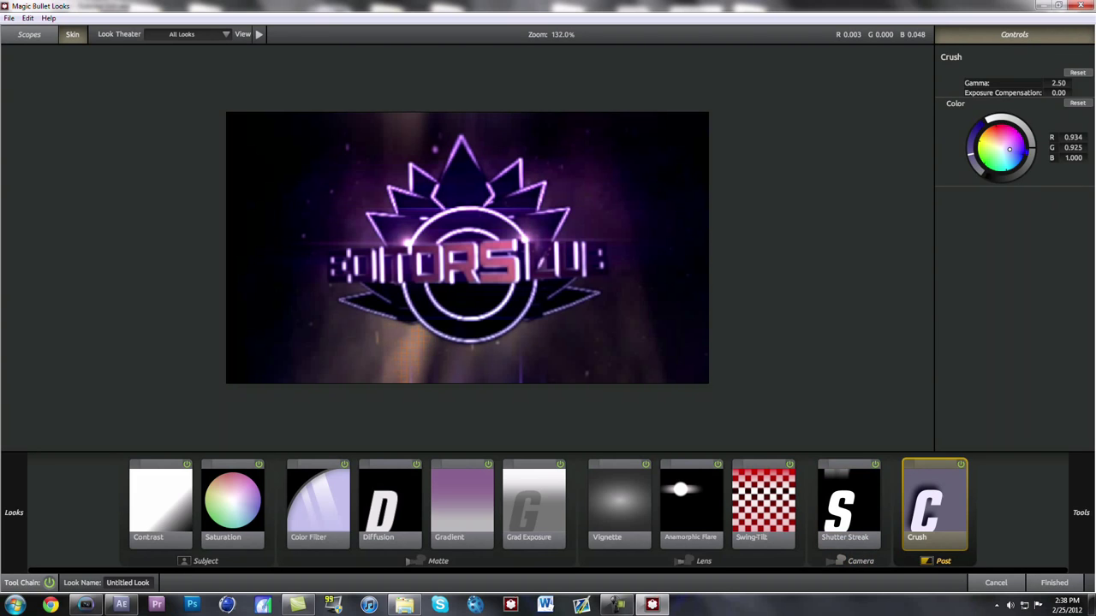
left_click(1054, 583)
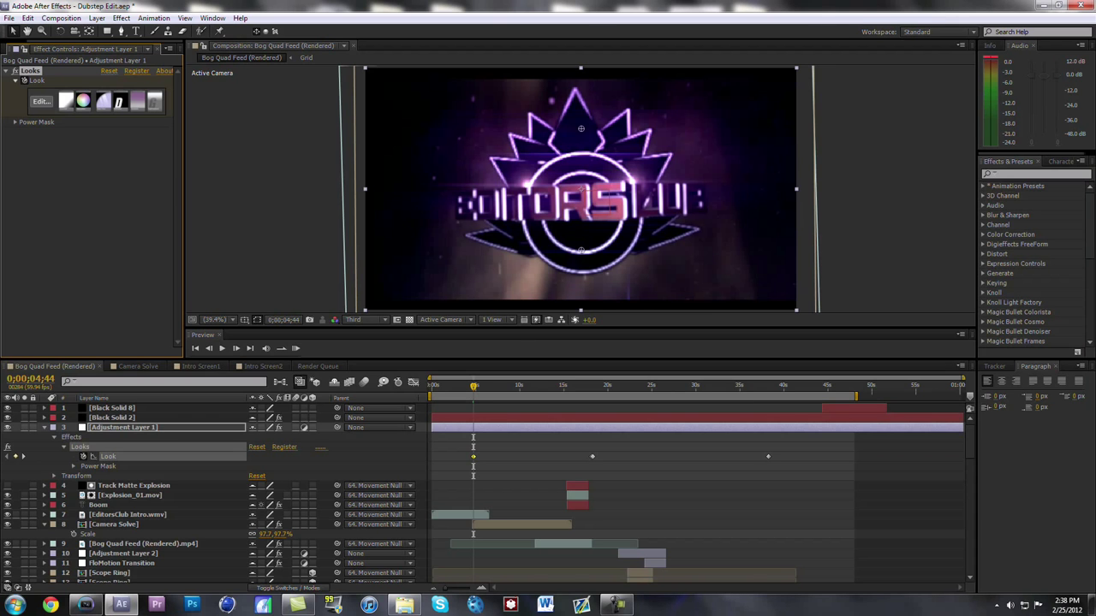
key("ctrl+z")
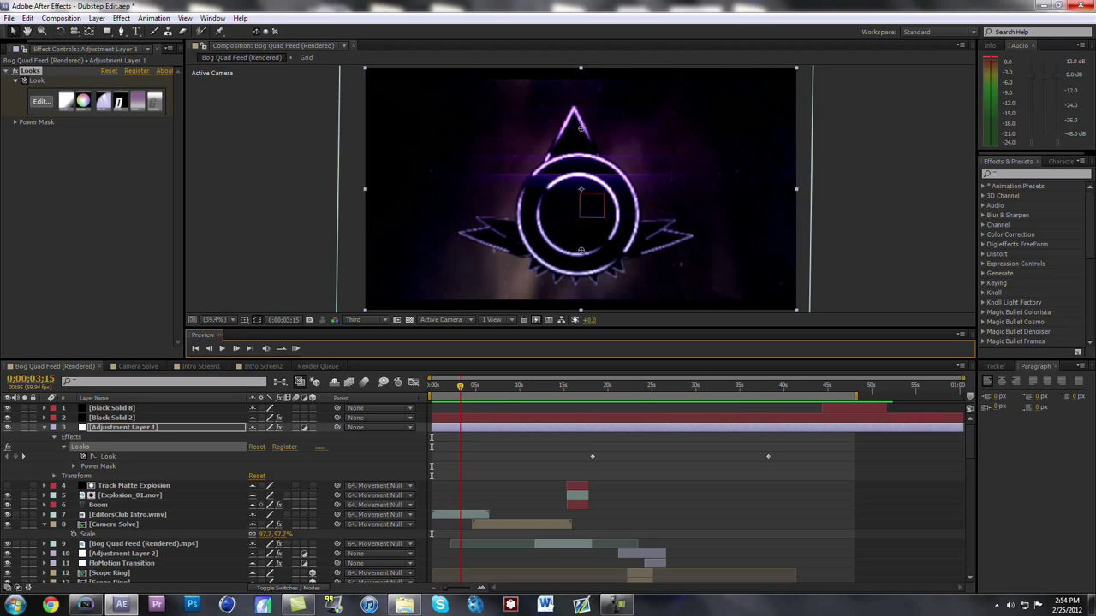
Move to about five seconds and examine the Black Solid 8 and Black Solid 2 layers and their effect settings.
left_click_drag(472, 387, 477, 387)
left_click(112, 418)
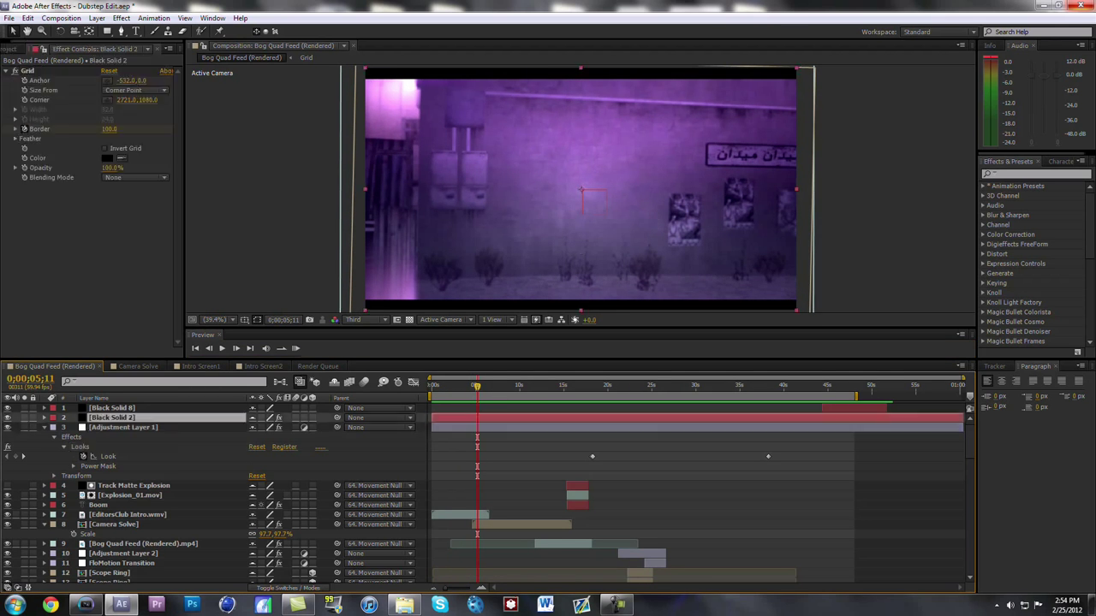
key("space")
left_click(112, 409)
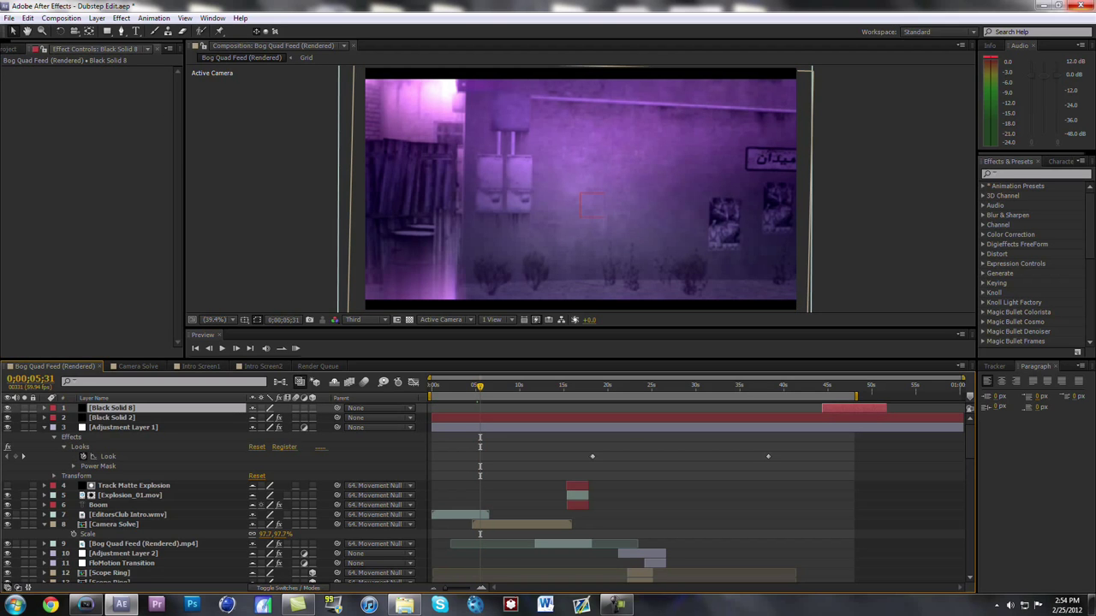
left_click(113, 418)
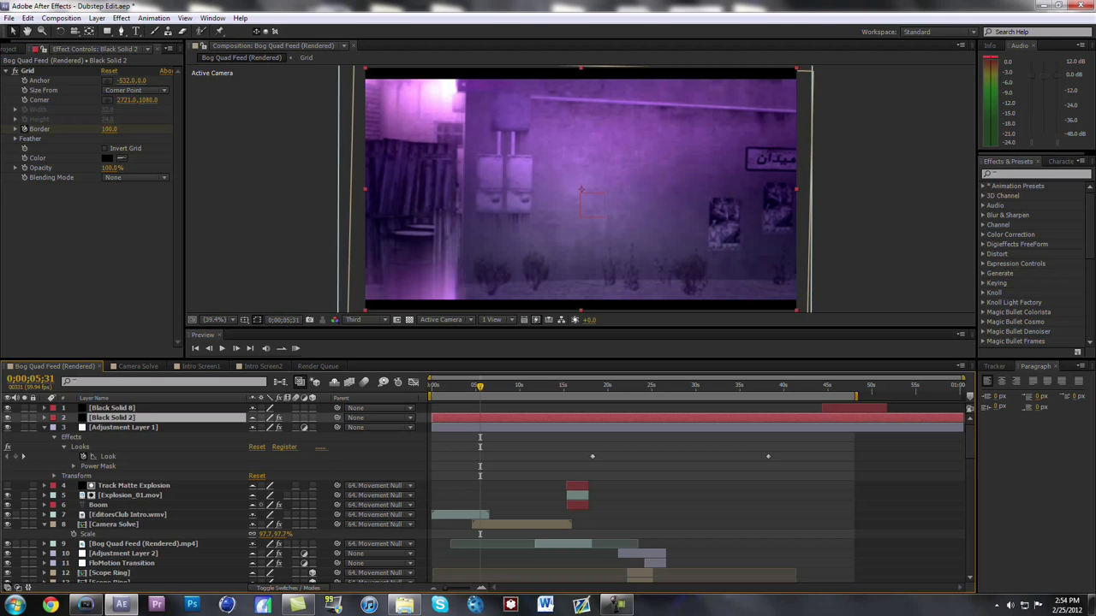
Try larger Border values in the Grid effect of Black Solid 2 to thicken the letterbox bars.
left_click(28, 71)
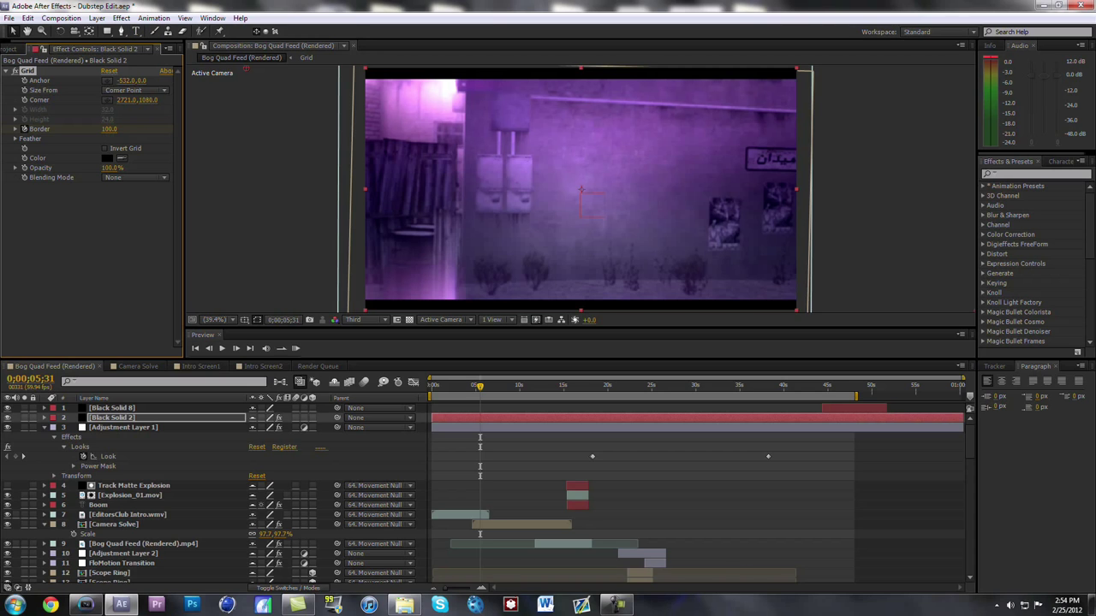
left_click_drag(110, 129, 429, 129)
left_click_drag(342, 129, 154, 128)
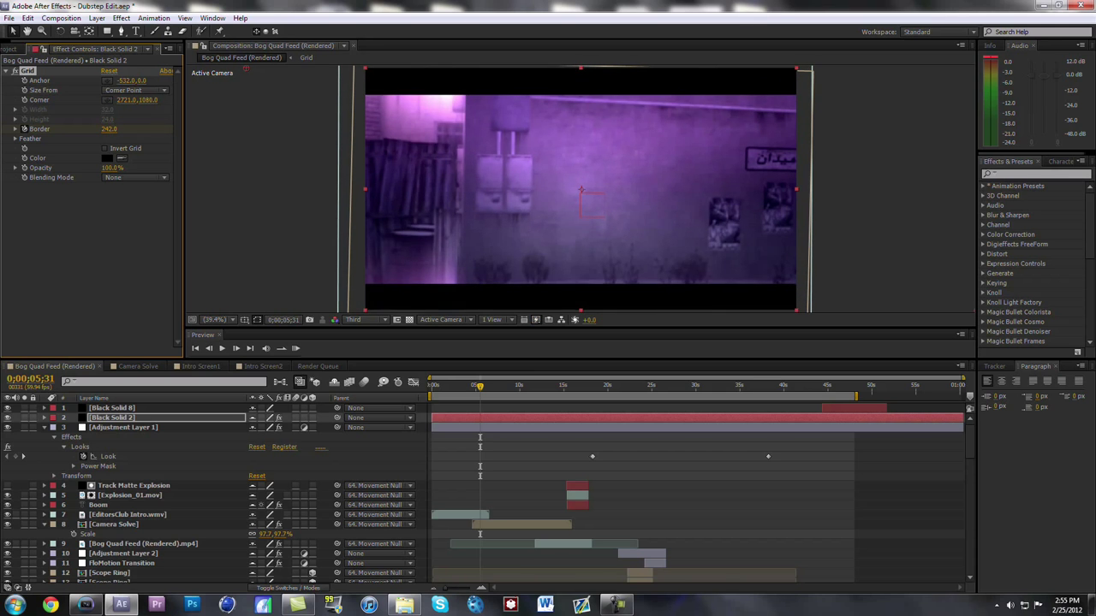
Play the main composition to about 0;00;08;03, and inspect the title layouts in the Intro Screen1 and Intro Screen2 compositions.
key("space")
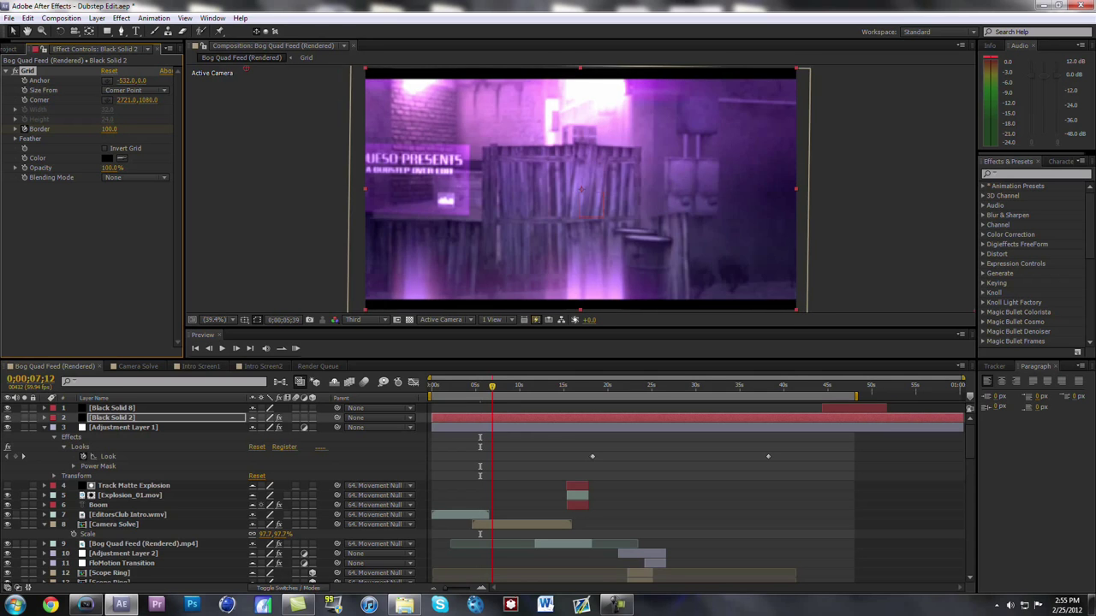
key("space")
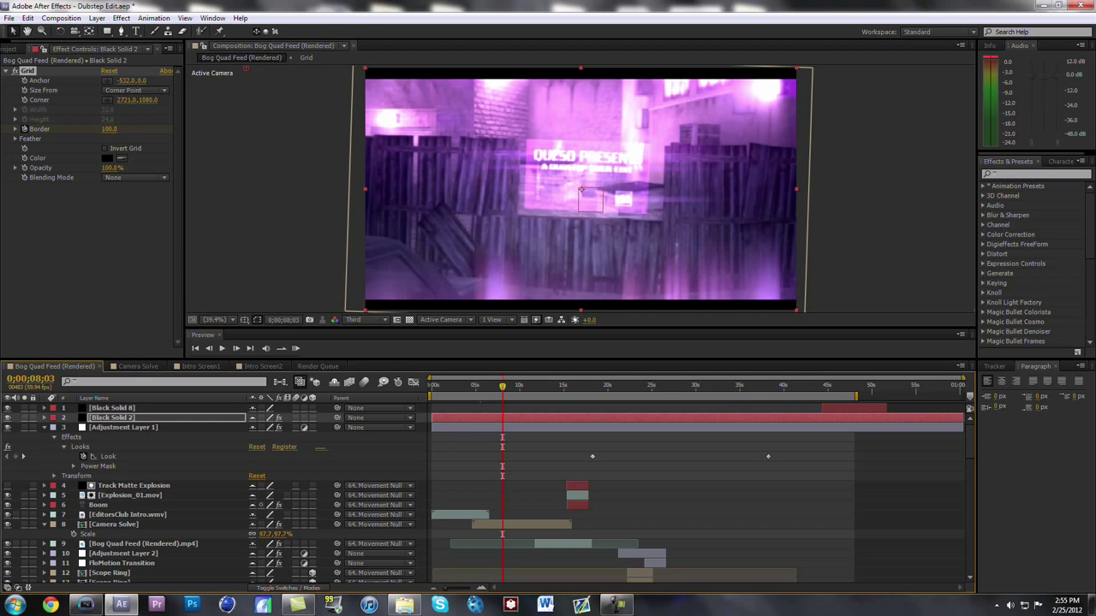
left_click(263, 366)
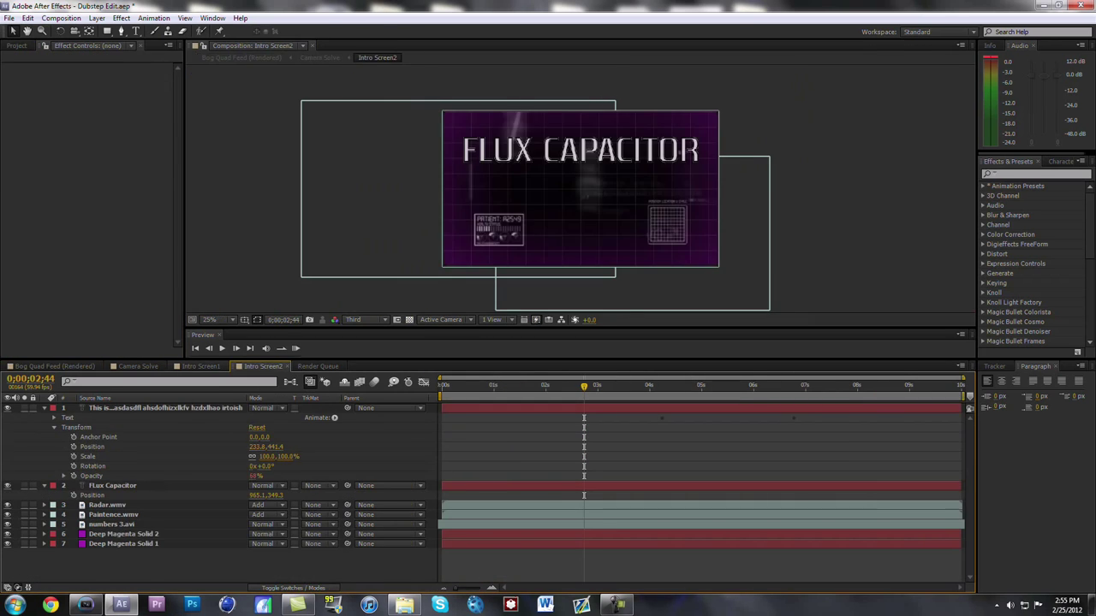
left_click(201, 366)
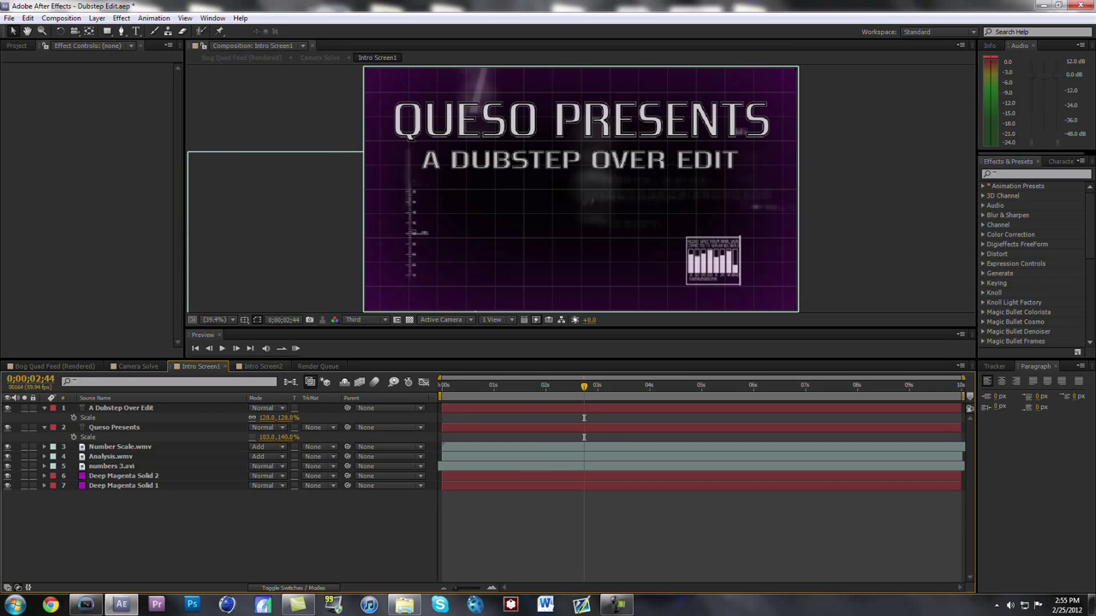
key("comma")
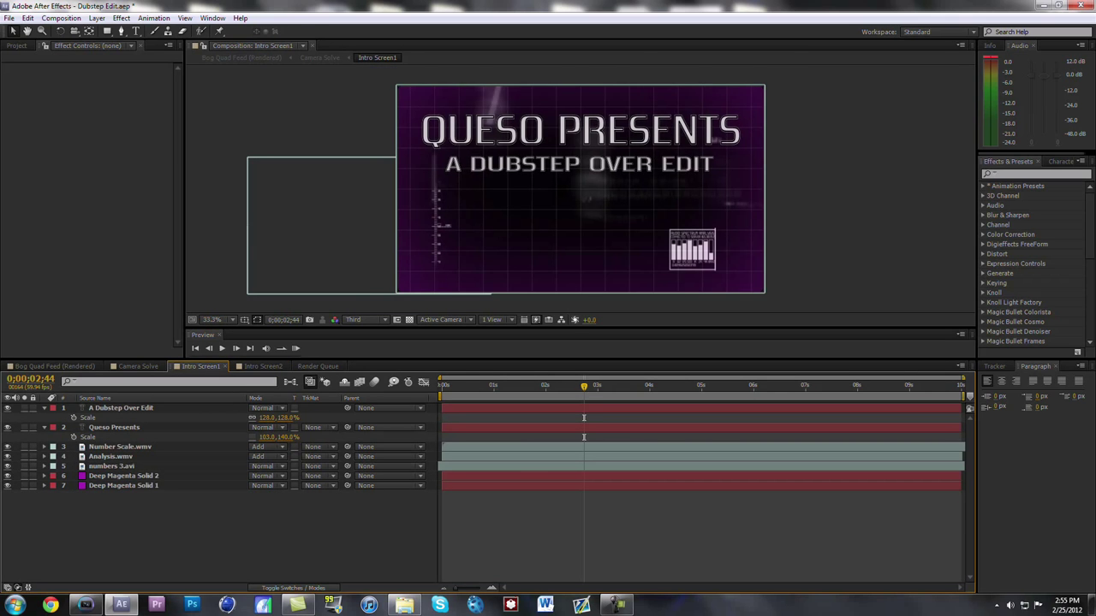
left_click(262, 367)
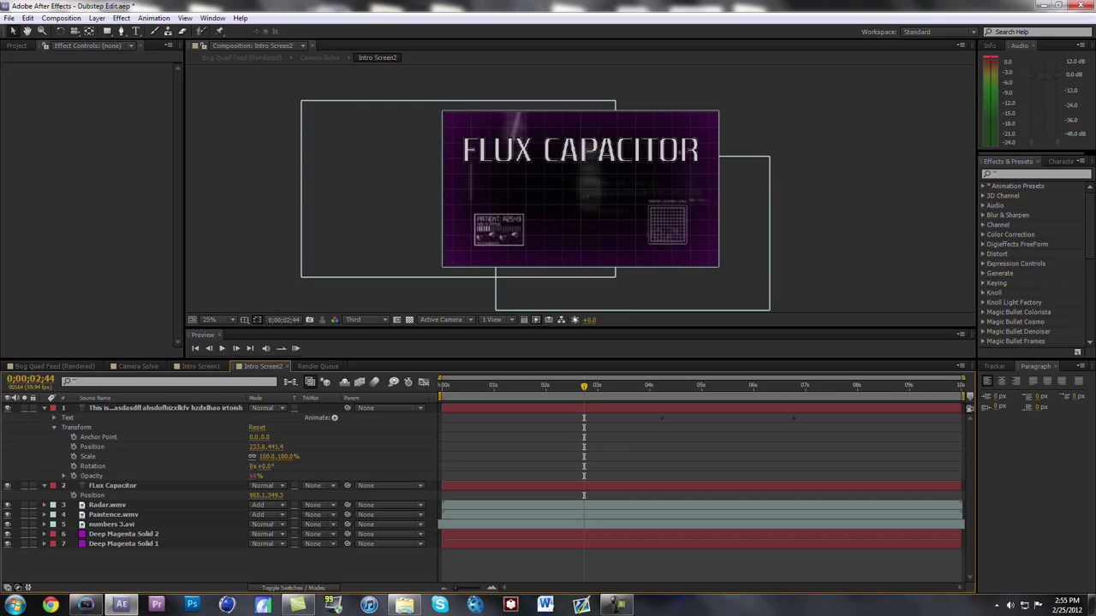
Examine the layers of the Intro Screen1 composition, from the Number Scale, Analysis and numbers 3 clips to Deep Magenta Solid 2 with its Grid effect.
key("shift+comma")
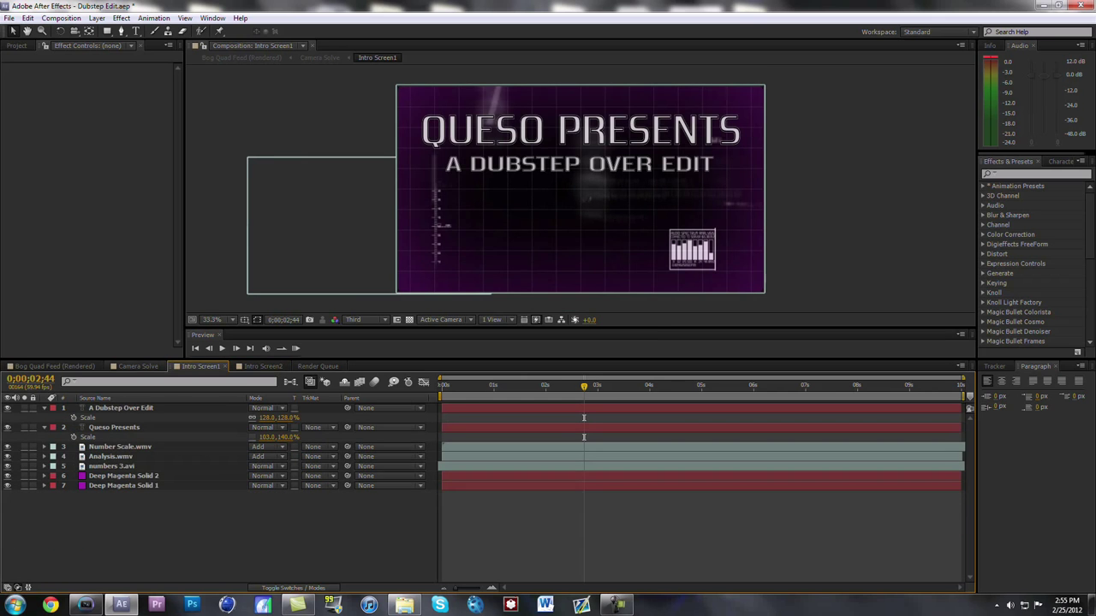
left_click(96, 398)
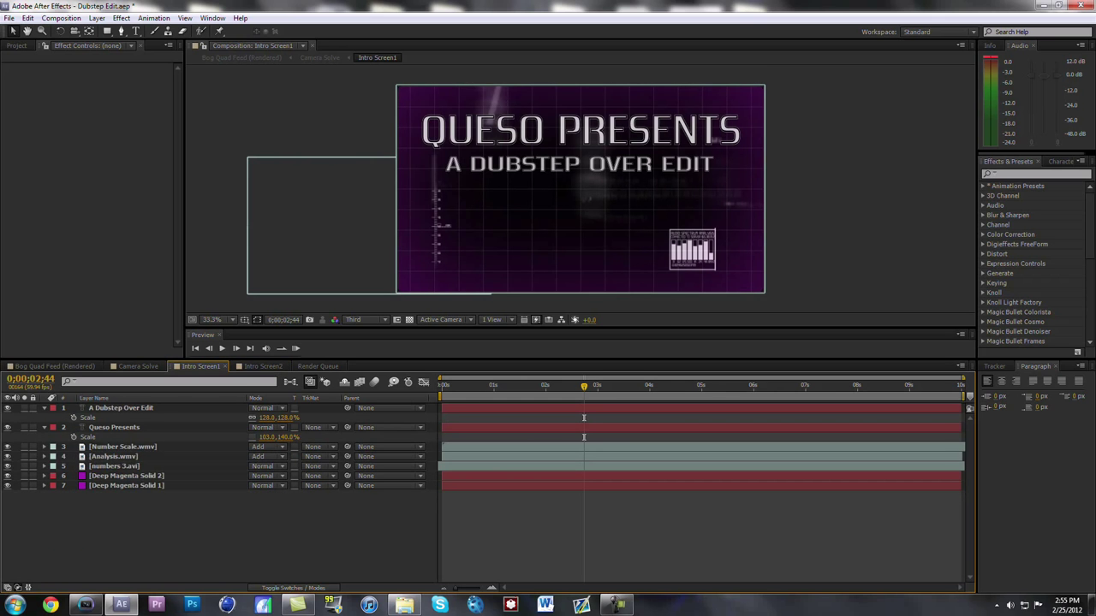
left_click(121, 408)
left_click(96, 398)
left_click(120, 447)
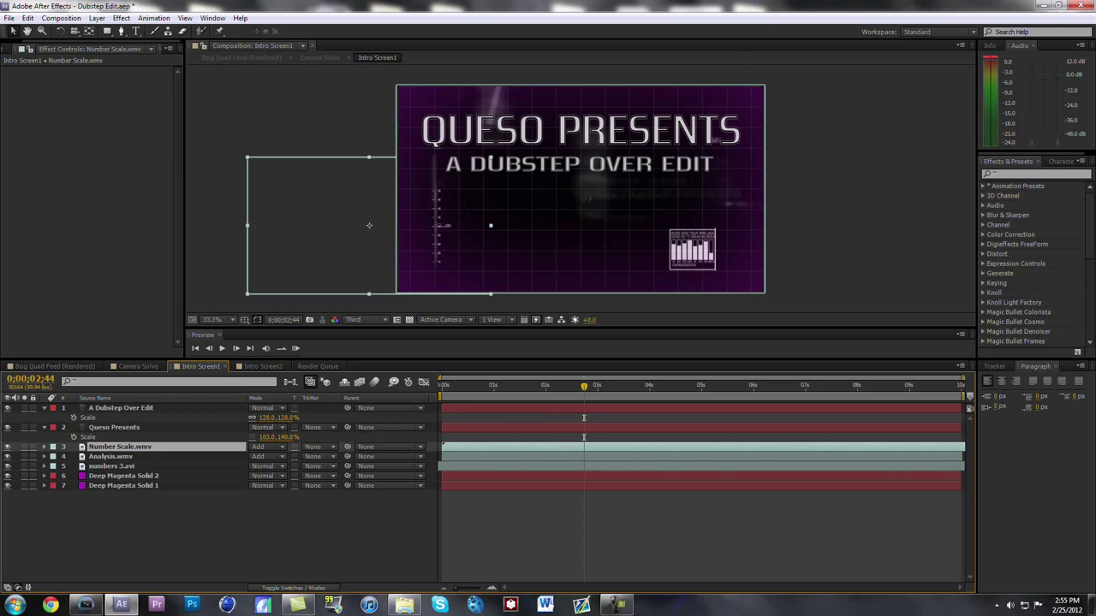
left_click(110, 457)
left_click(111, 466)
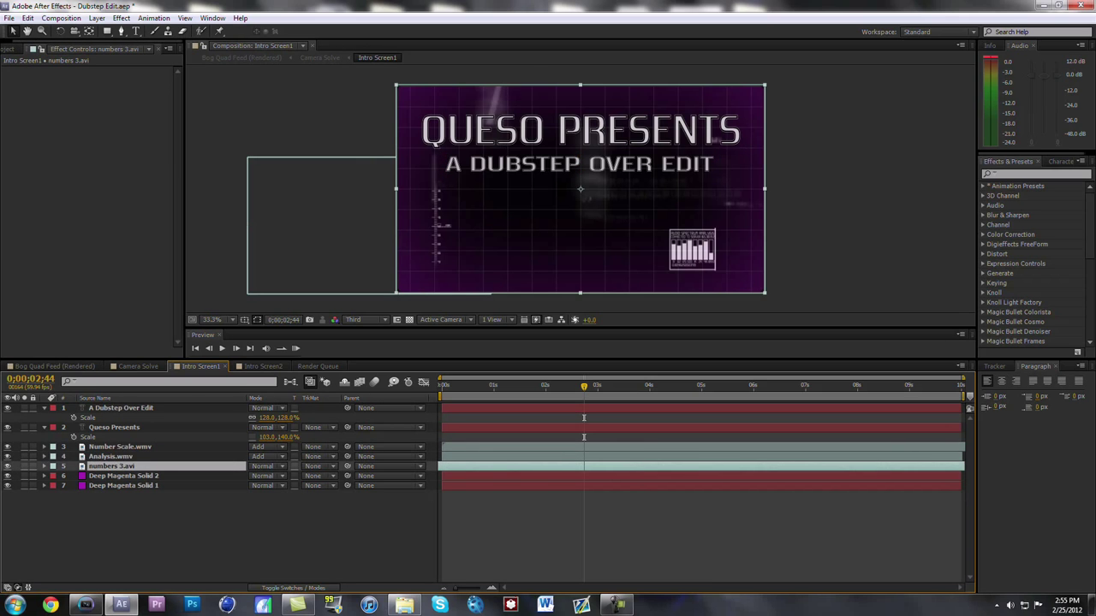
left_click(120, 446)
left_click(123, 476)
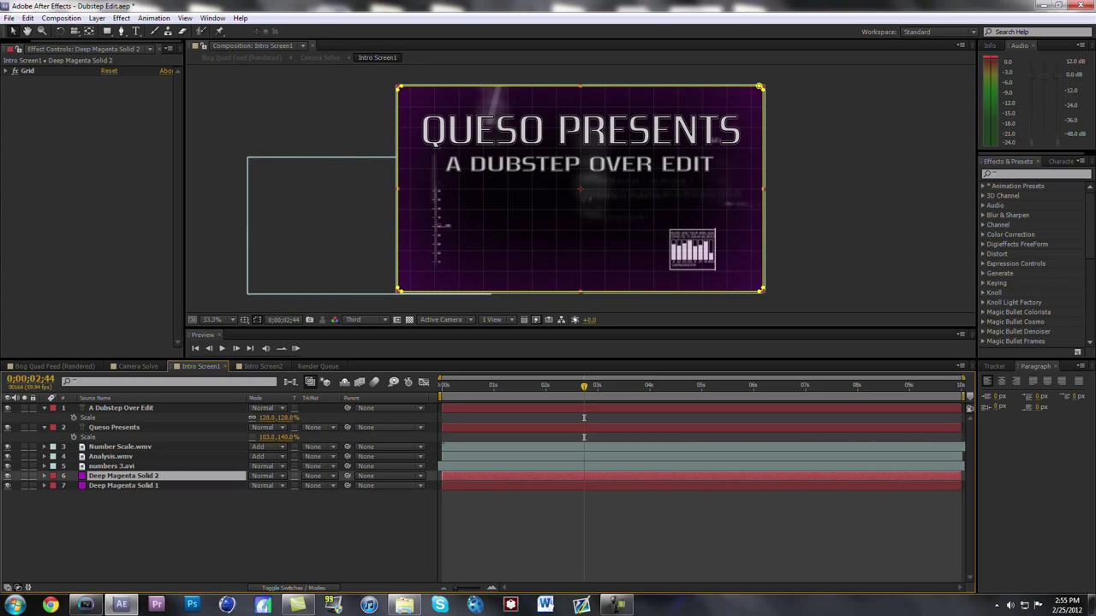
Preview how the intro screens are placed in the Camera Solve composition.
left_click(263, 366)
left_click(138, 367)
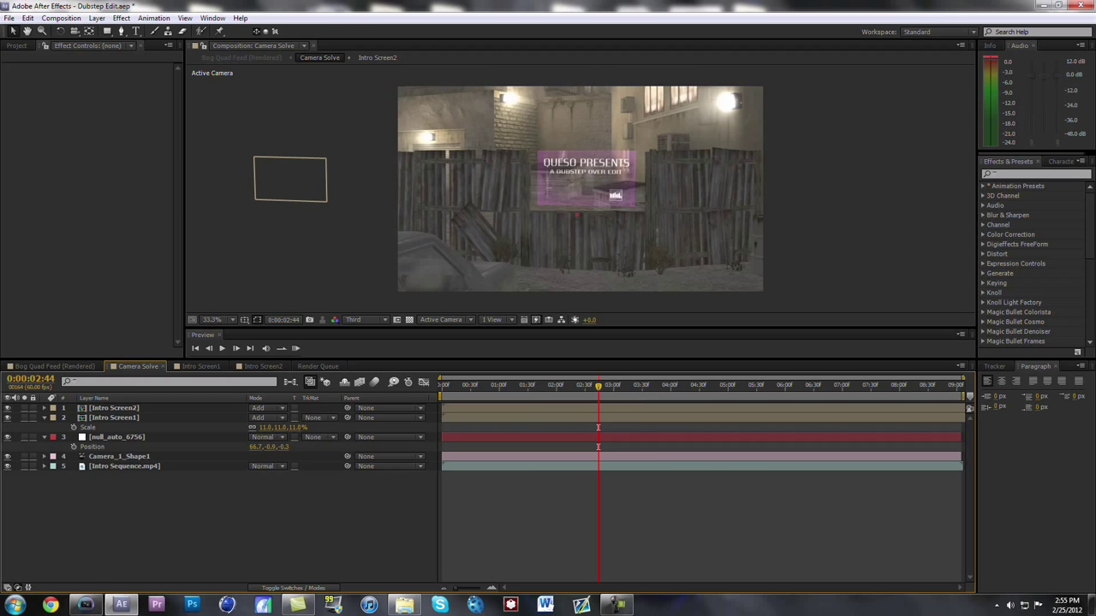
key("space")
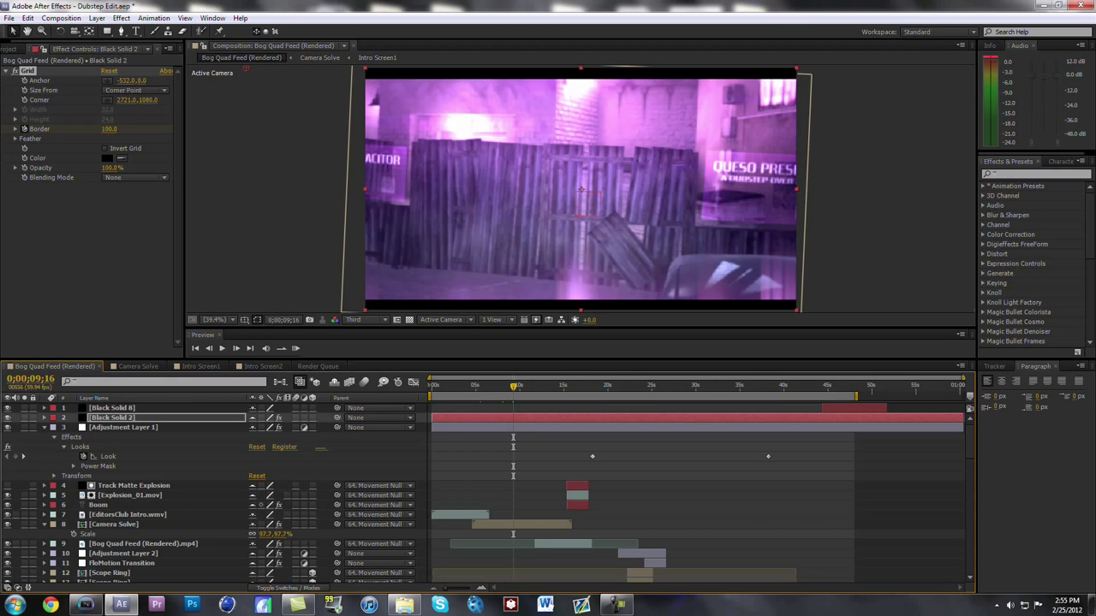
Move the main composition to the striped transition at 0;00;11;49.
left_click_drag(494, 387, 529, 387)
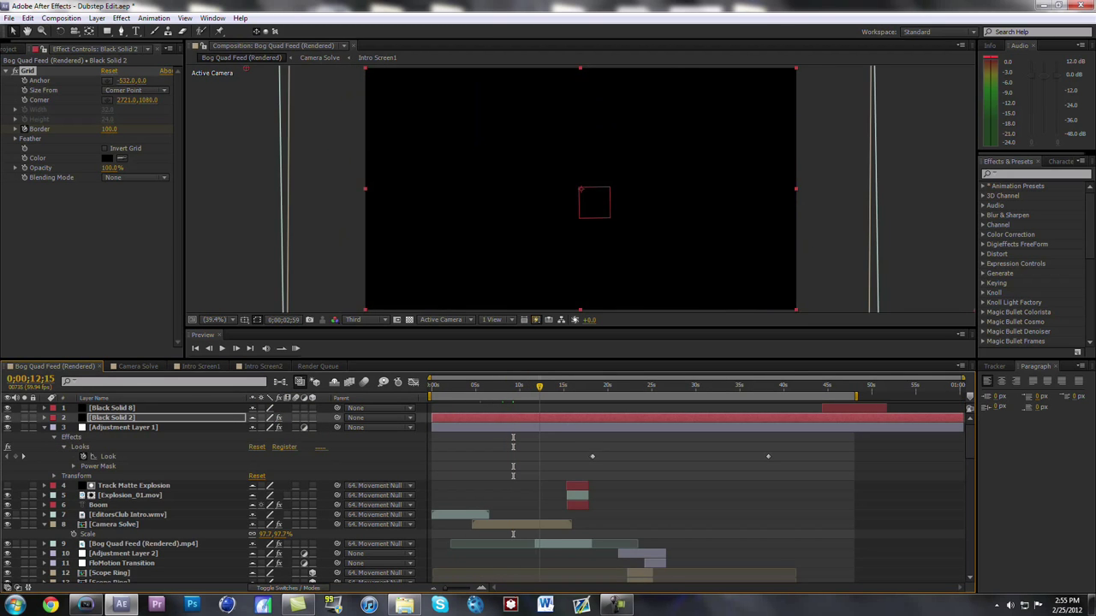
left_click_drag(545, 387, 536, 387)
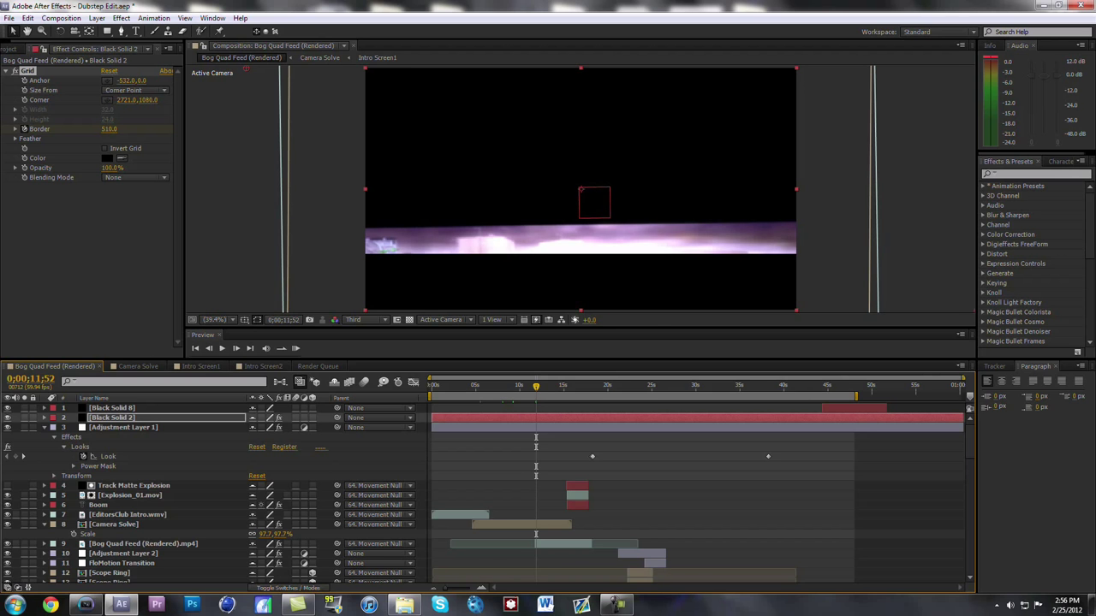
key("Page_Up")
key("Page_Up")
key("Page_Up")
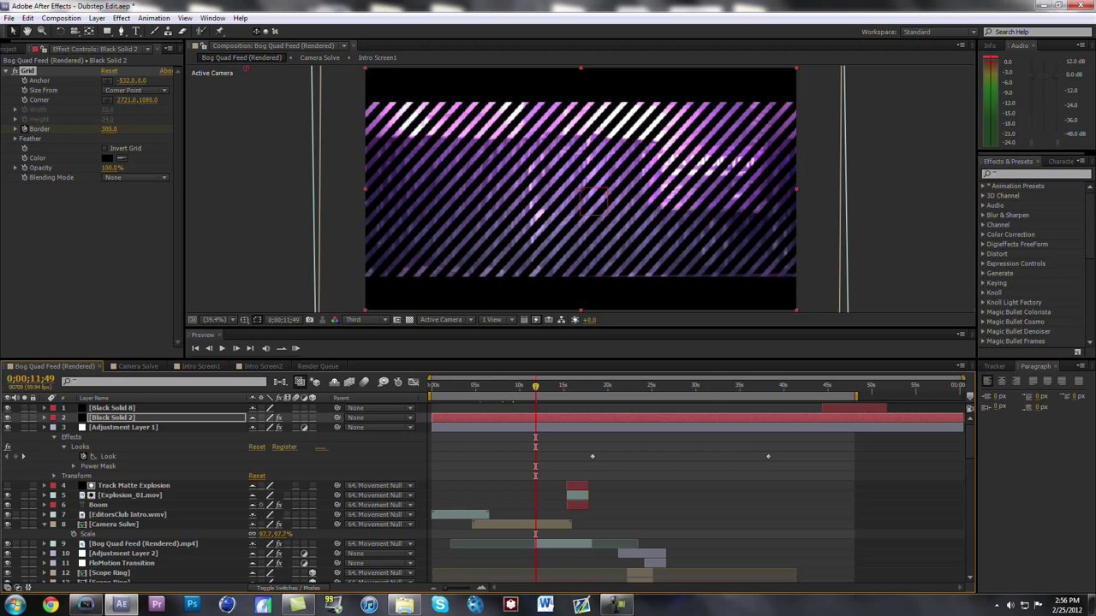
Collapse Adjustment Layer 1 and examine the Venetian Blinds settings and keyframes on the Camera Solve layer.
left_click(44, 427)
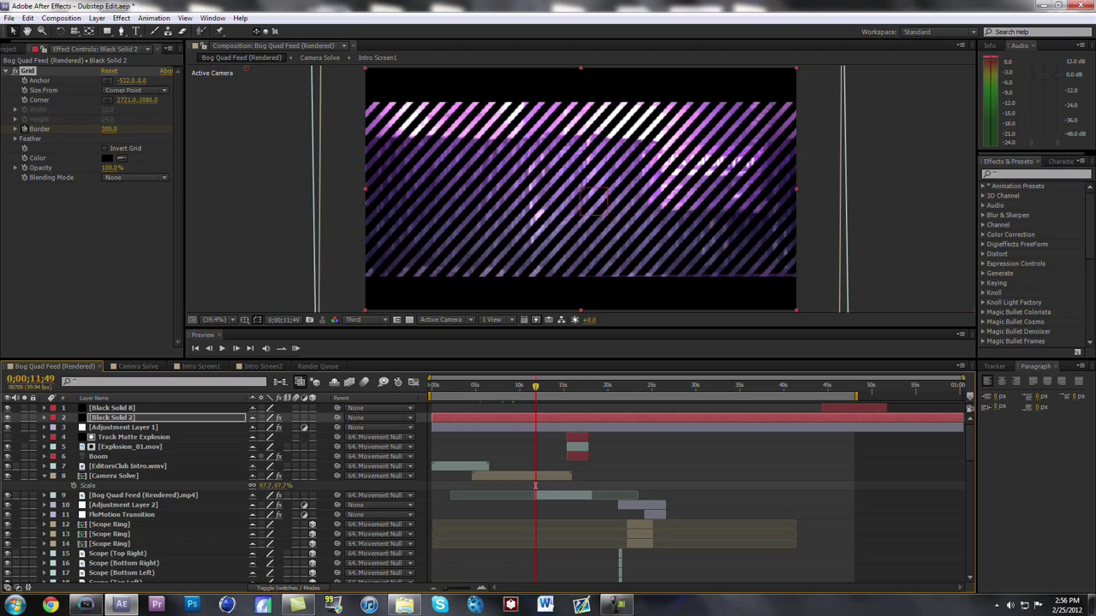
left_click(535, 486)
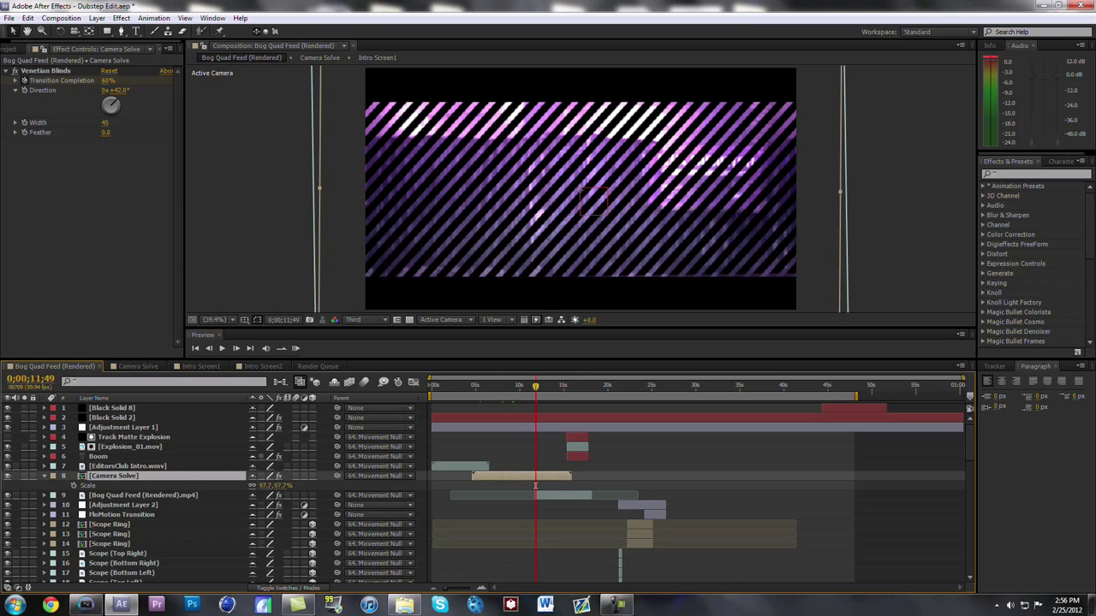
left_click(46, 71)
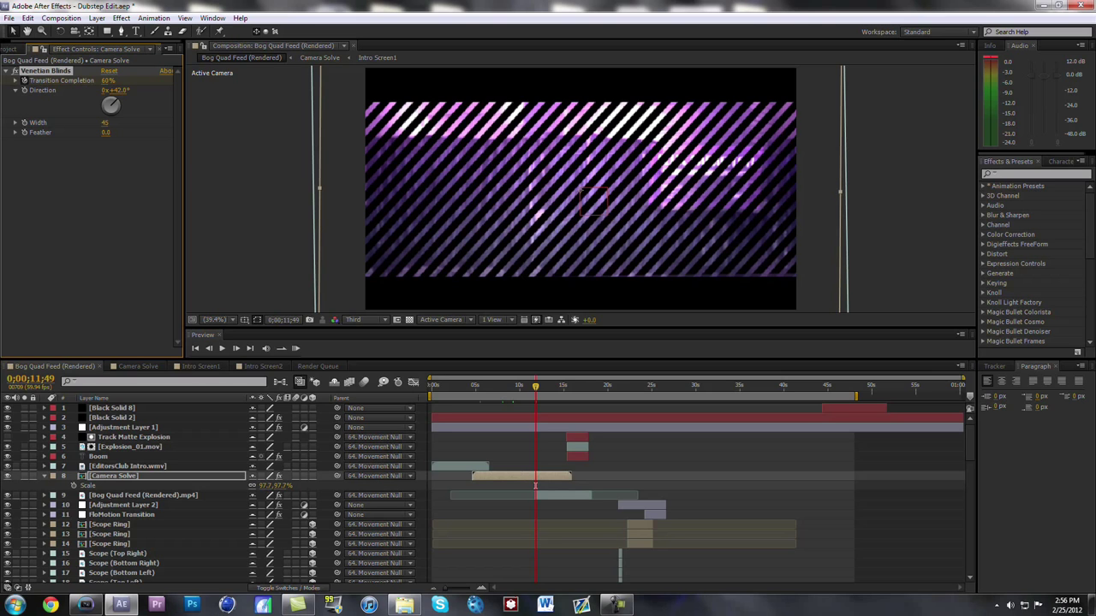
key("e")
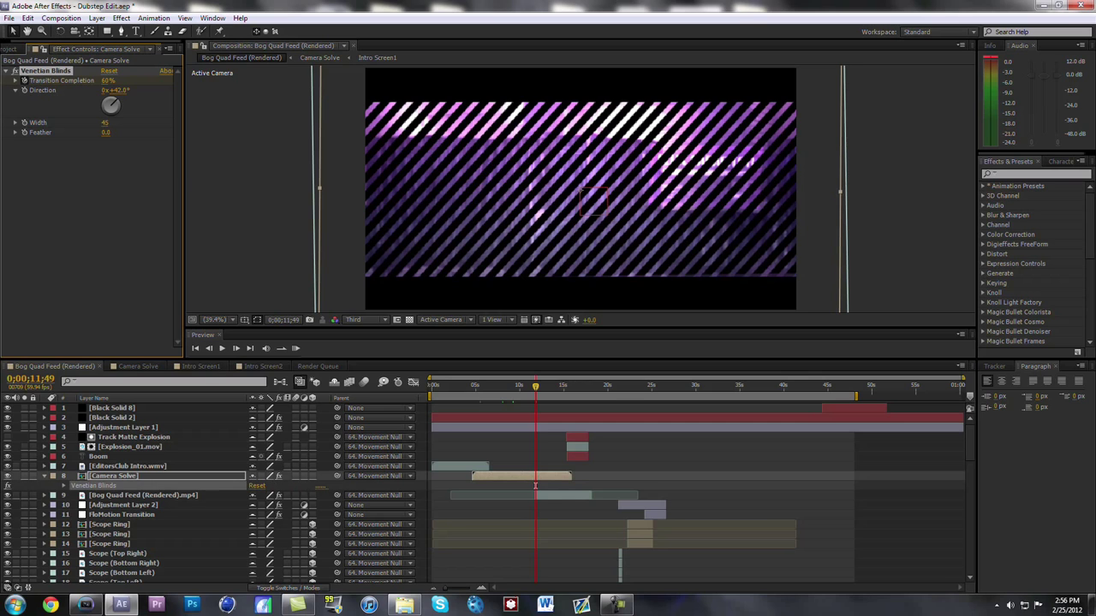
left_click(63, 485)
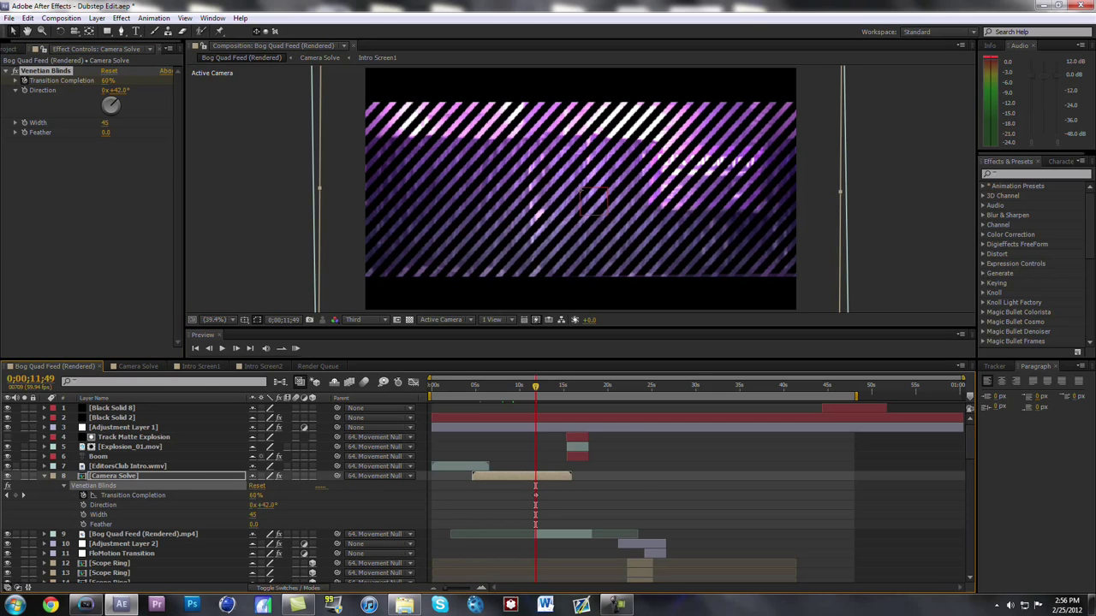
key("e")
Move to 0;00;13;06 and inspect the effects on the Bog Quad Feed (Rendered).mp4 layer, starting with Twixtor Pro and Ripple.
left_click_drag(536, 387, 548, 386)
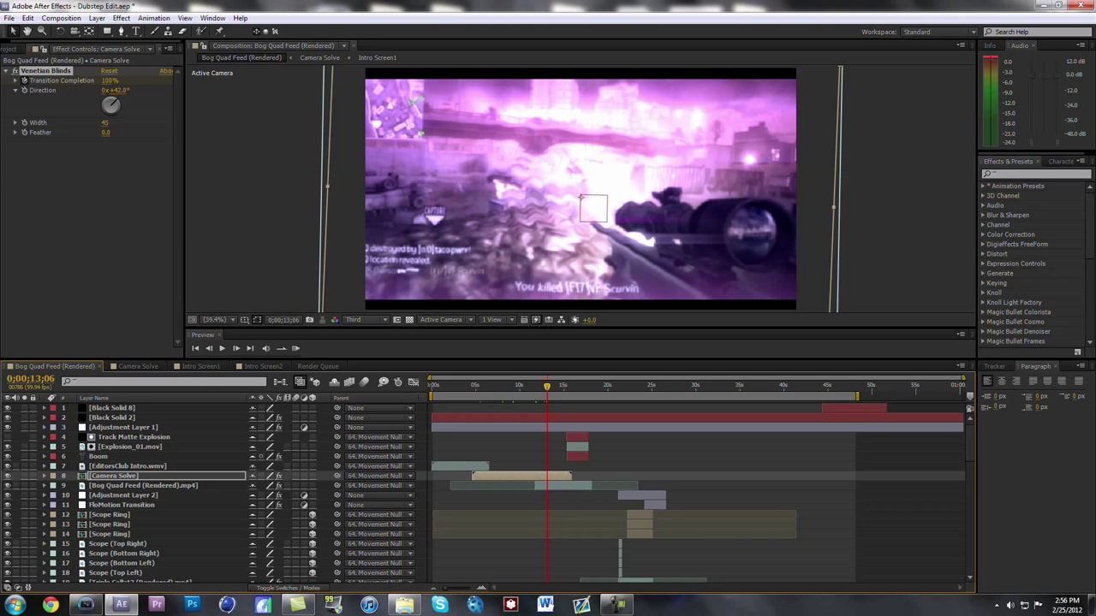
left_click(561, 485)
key("e")
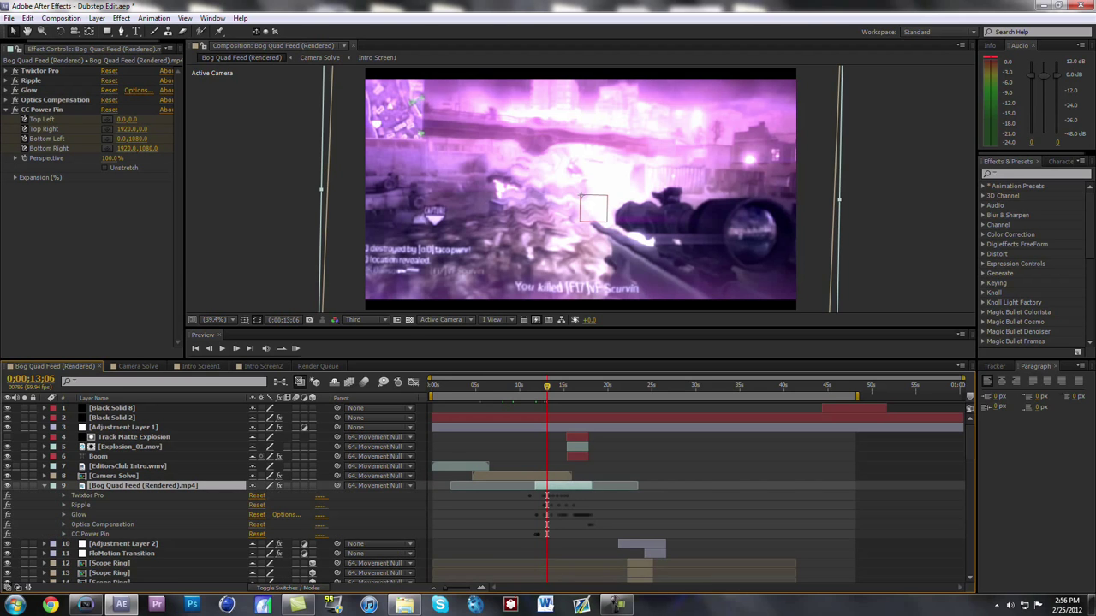
left_click(87, 496)
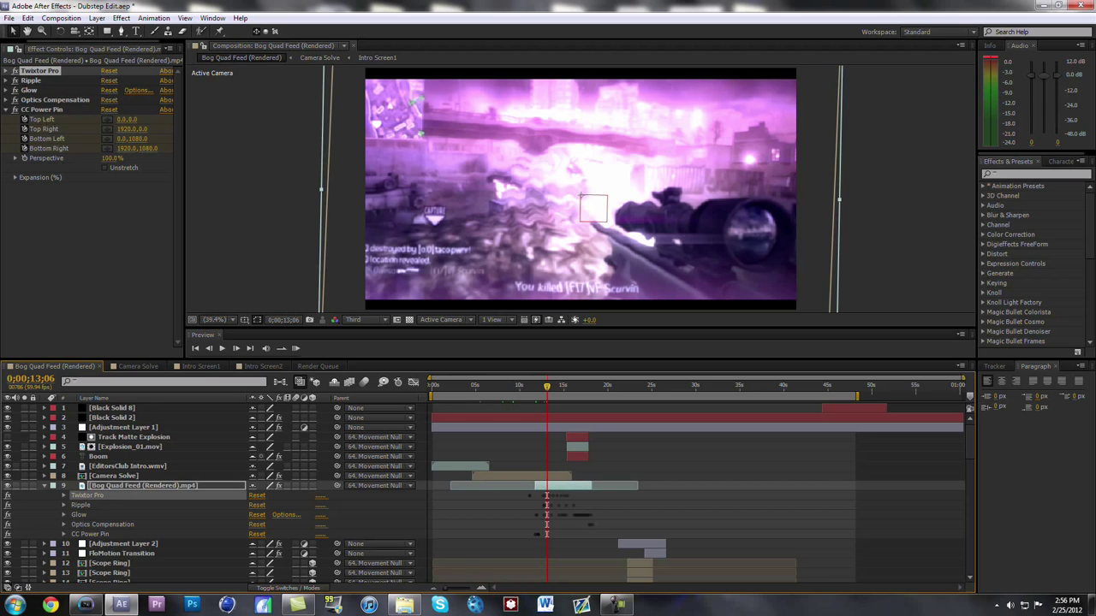
left_click(80, 505)
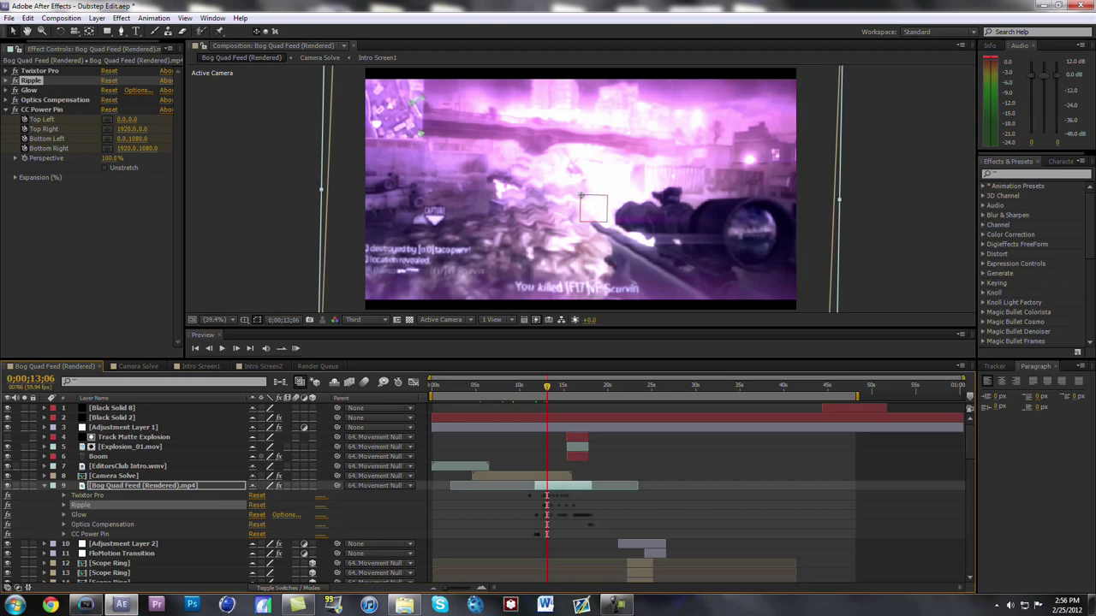
Step back frame by frame from 0;00;13;06 to about 0;00;12;50 to examine the Ripple distortion on the gameplay clip.
key("Page_Up")
key("Page_Up")
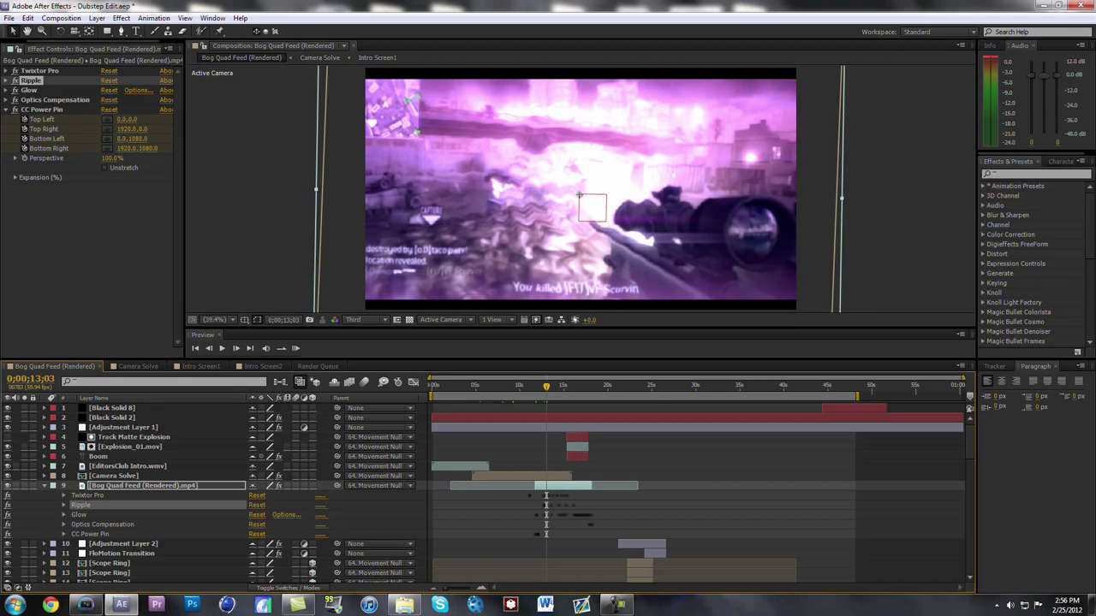
key("Page_Up")
key("Page_Up")
key("Page_Up")
key("Page_Up")
key("Page_Up")
key("Page_Up")
key("Page_Up")
key("Page_Up")
key("Page_Up")
key("Page_Up")
key("Page_Up")
key("Page_Up")
key("Page_Up")
key("Page_Up")
key("Page_Up")
key("Page_Up")
key("Page_Up")
key("Page_Up")
key("Page_Up")
key("Page_Up")
key("Page_Up")
key("Page_Up")
key("Page_Up")
key("Page_Up")
key("Page_Up")
key("Page_Up")
key("Page_Up")
key("Page_Up")
key("Page_Up")
key("Page_Up")
key("Page_Up")
key("Page_Up")
key("Page_Up")
key("Page_Up")
key("Page_Up")
key("Page_Up")
key("Page_Up")
key("Page_Up")
key("Page_Up")
key("Page_Up")
key("space")
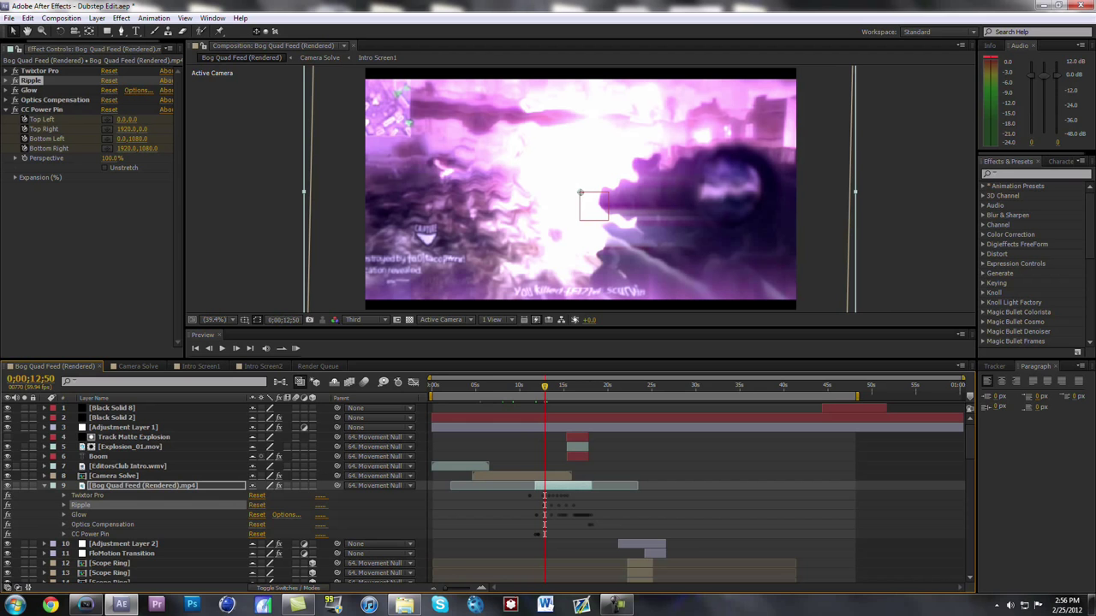
Examine the clip's Glow settings and Glow Intensity keyframes while scrubbing to 0;00;16;44.
left_click(79, 516)
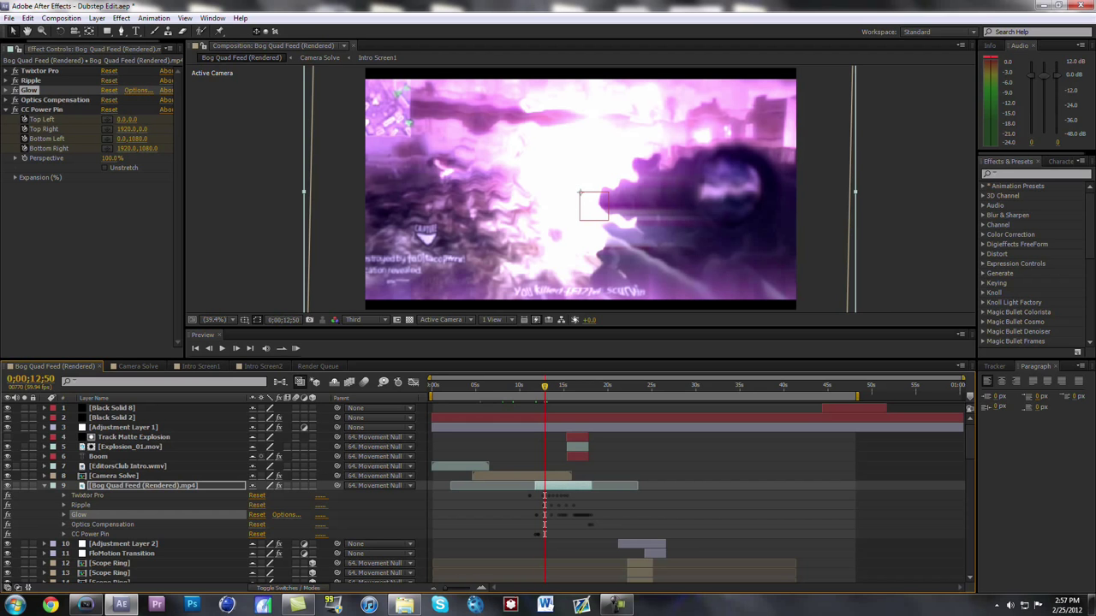
key("e")
key("e")
left_click(63, 516)
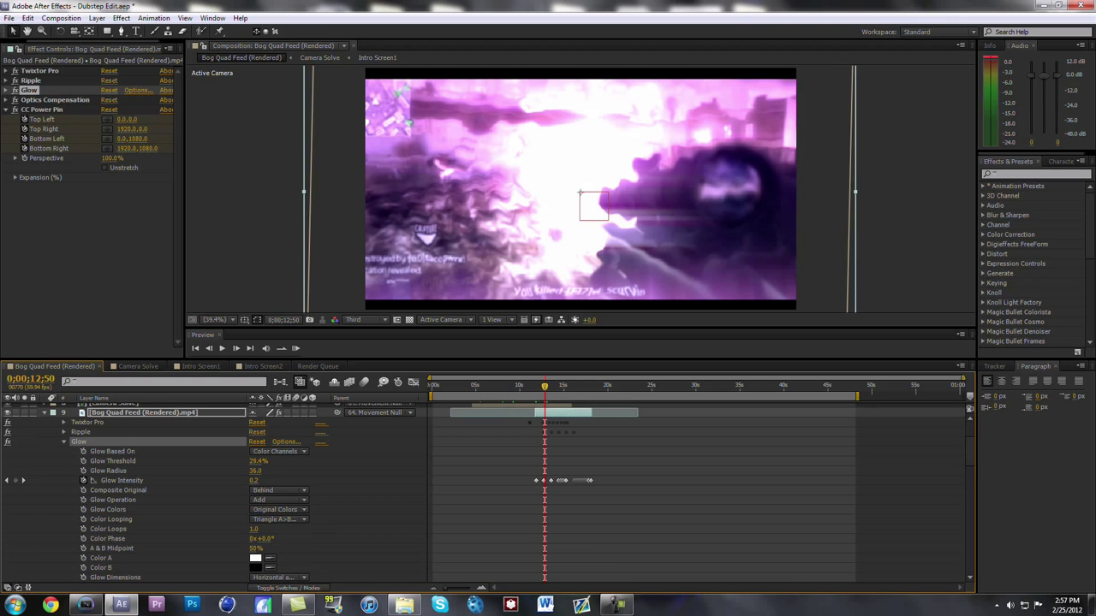
left_click_drag(544, 387, 546, 387)
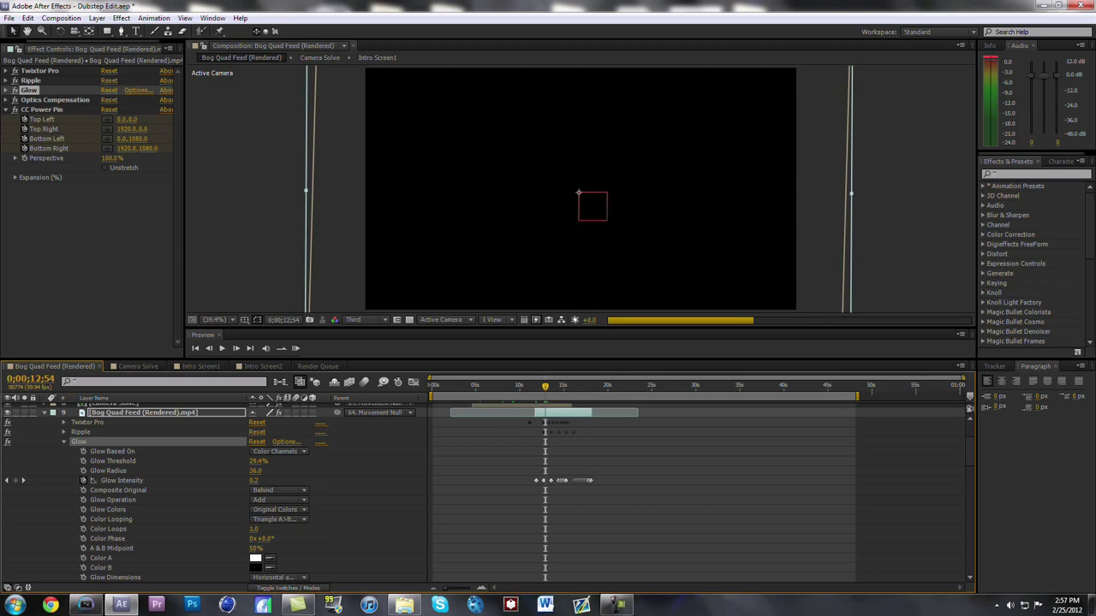
left_click_drag(546, 387, 574, 387)
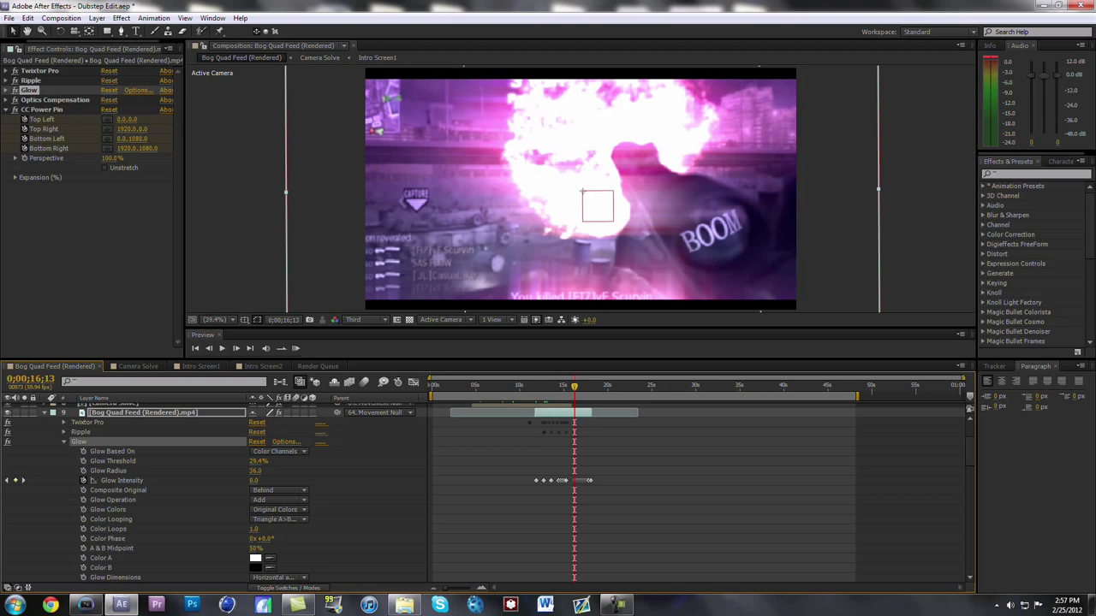
left_click_drag(574, 387, 579, 387)
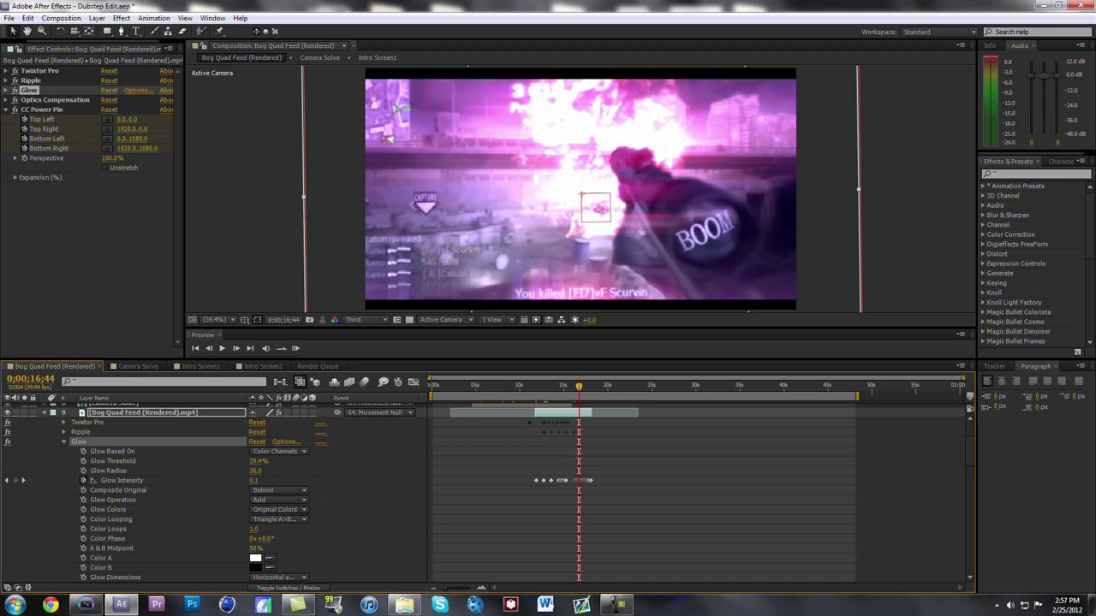
key("e")
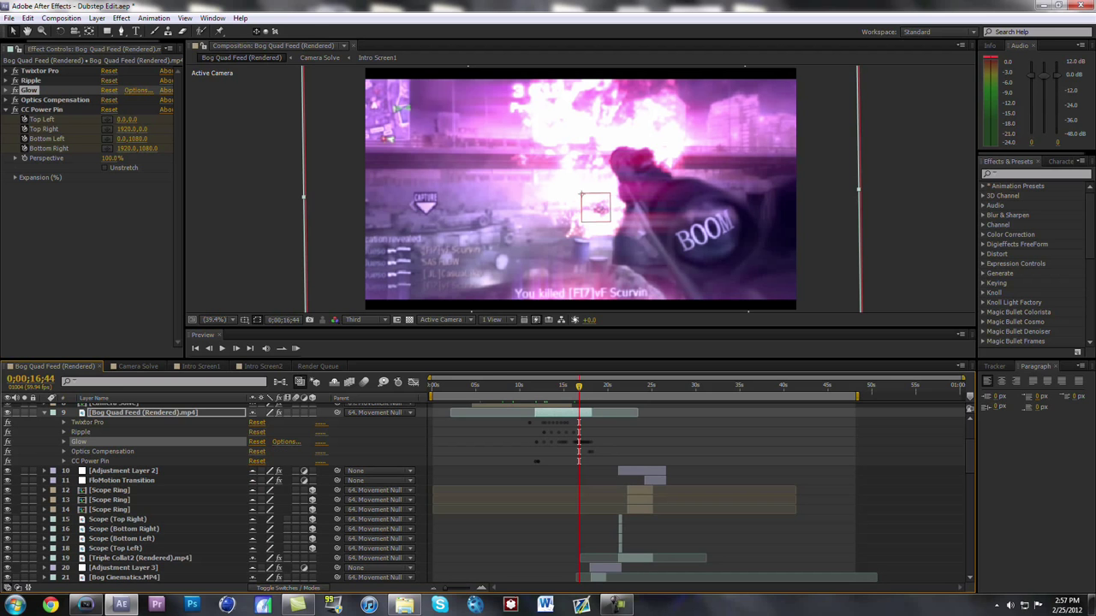
Examine the Optics Compensation settings and Field of View animation on the clip around 0;00;18;00.
left_click(64, 451)
left_click_drag(579, 386, 590, 387)
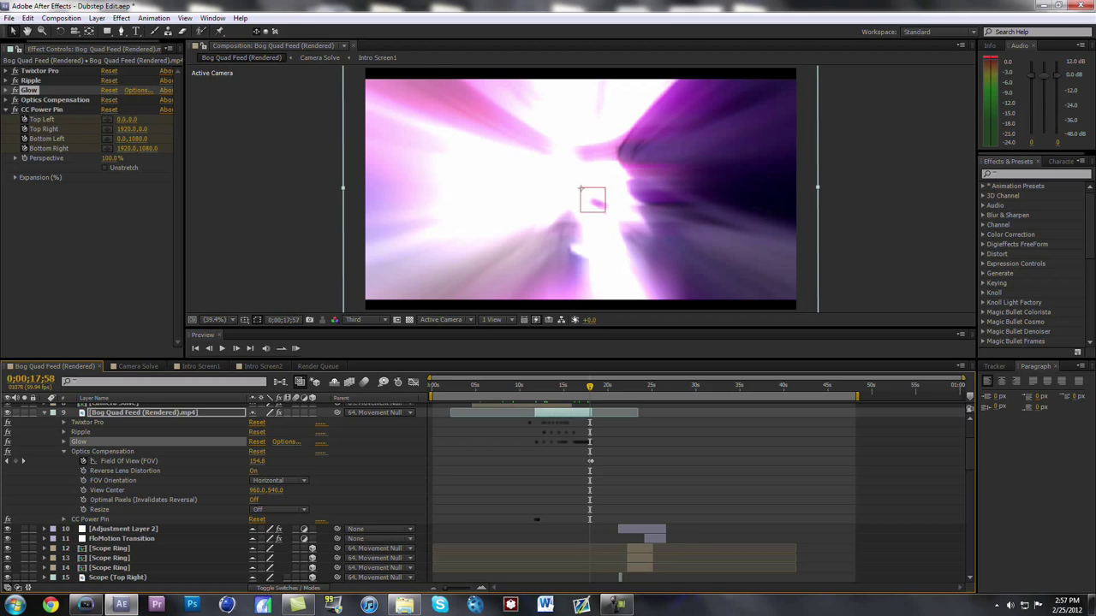
key("Page_Up")
key("Page_Up")
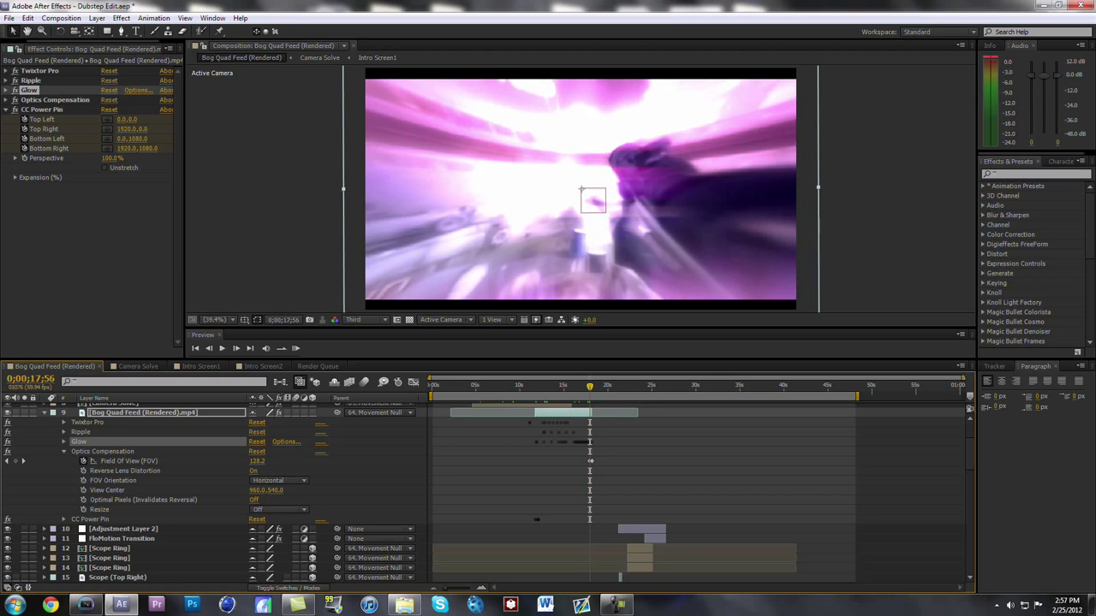
key("Page_Down")
key("Page_Down")
key("Page_Down")
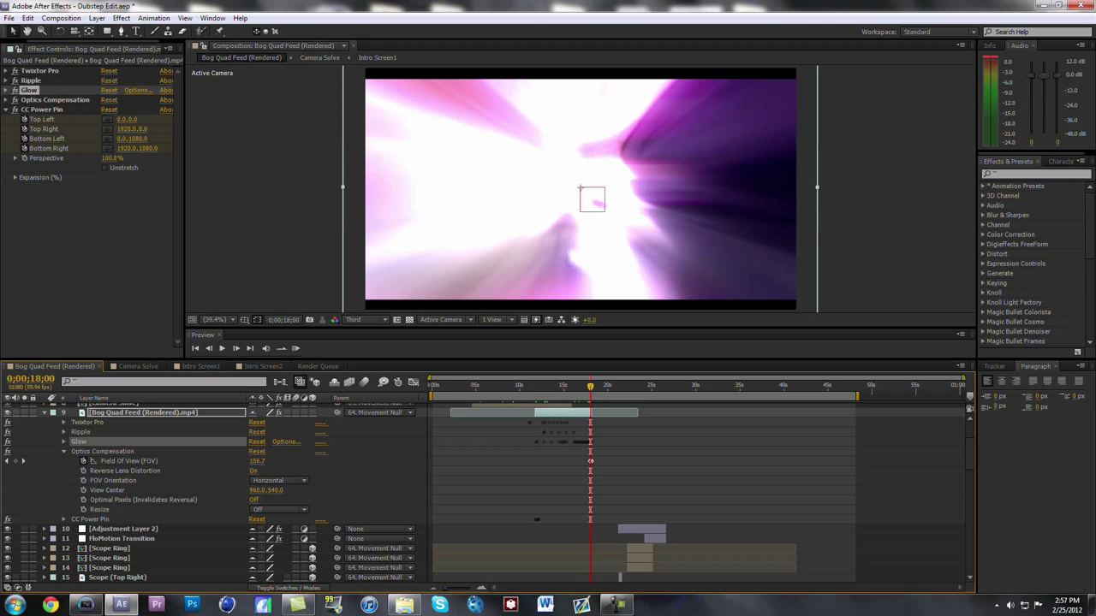
left_click(64, 451)
Check the Opacity keyframes and CC Power Pin effect of the Bog Quad Feed layer, and collapse its properties.
left_click(143, 413)
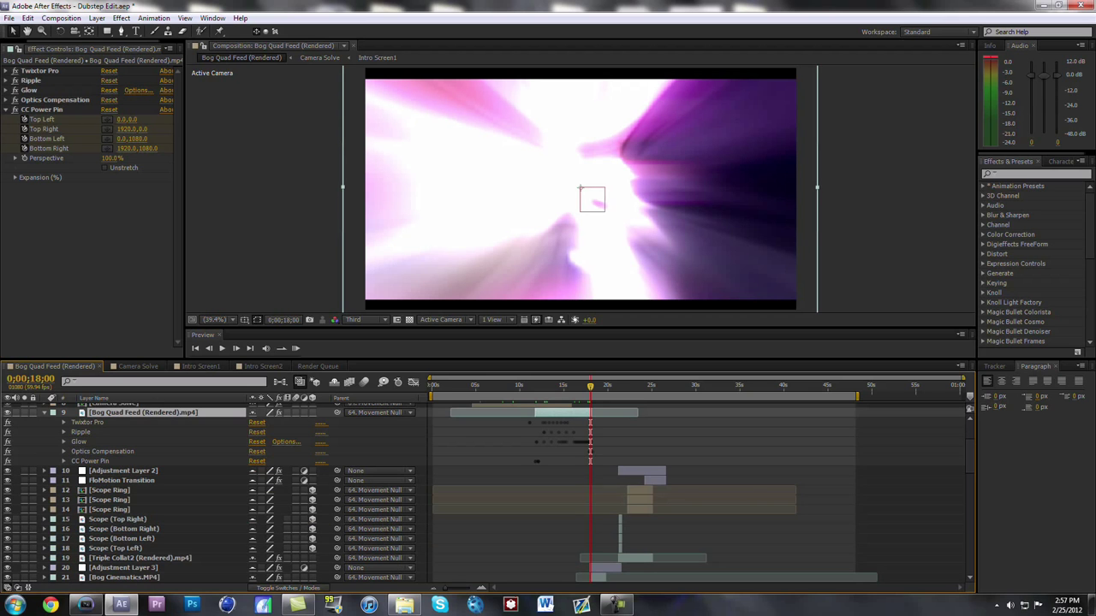
key("t")
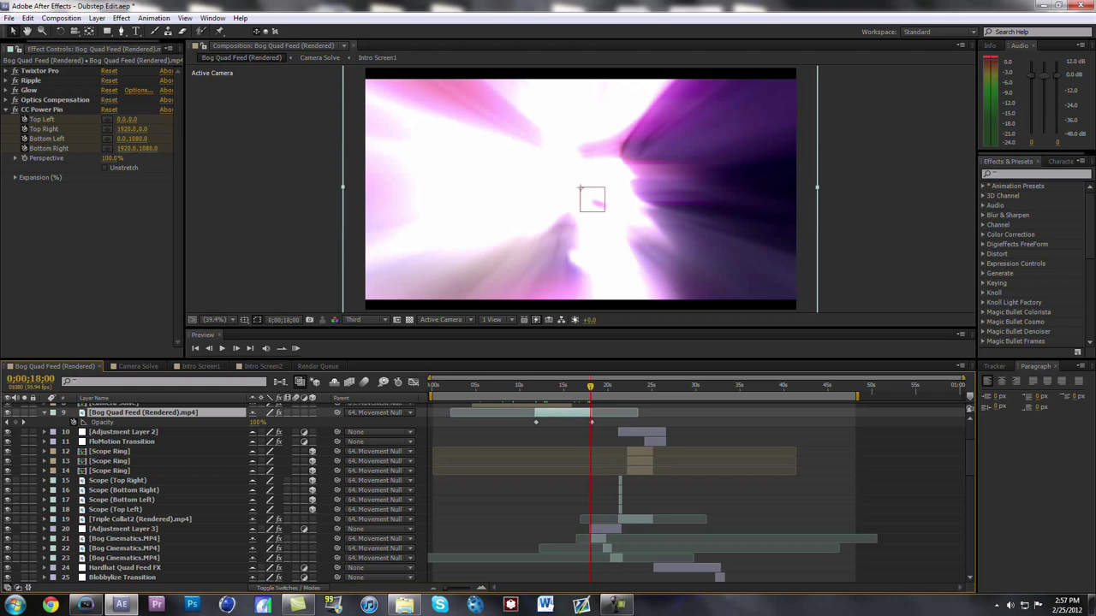
key("e")
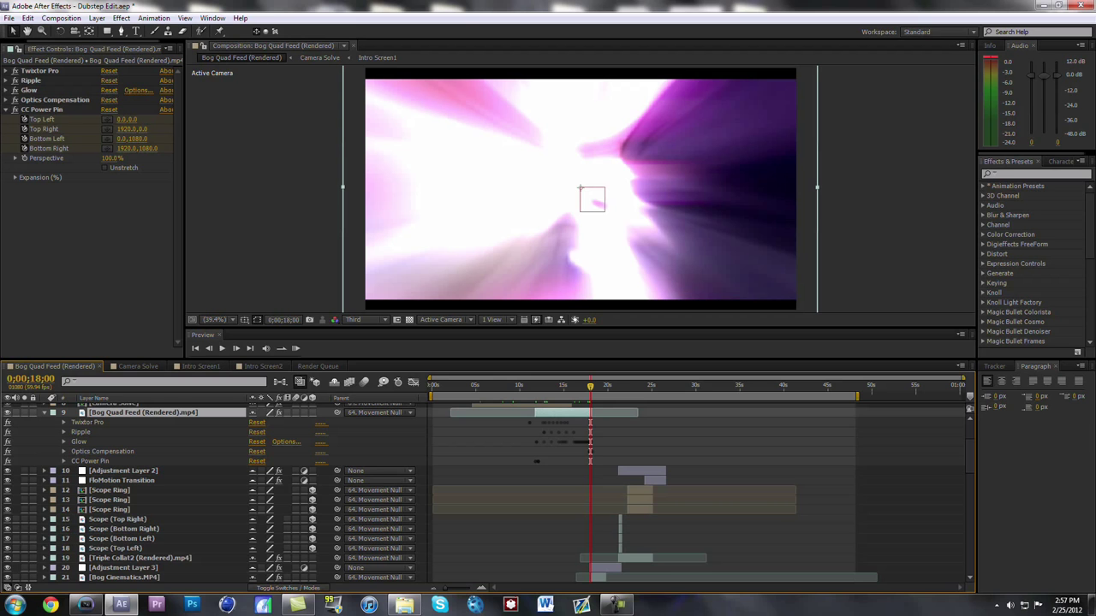
left_click(90, 461)
key("e")
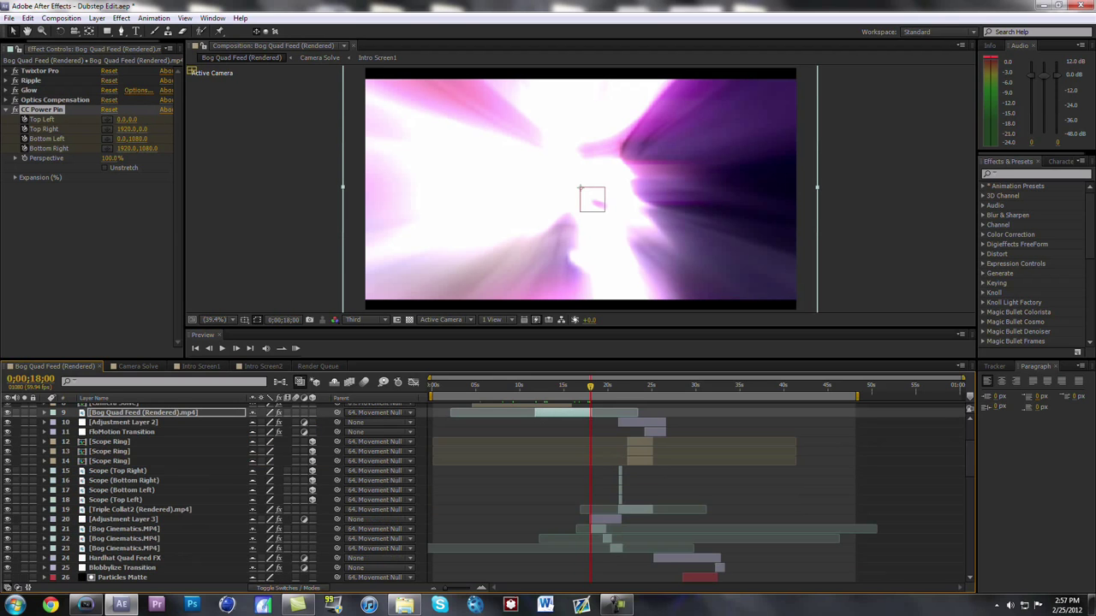
left_click(143, 413)
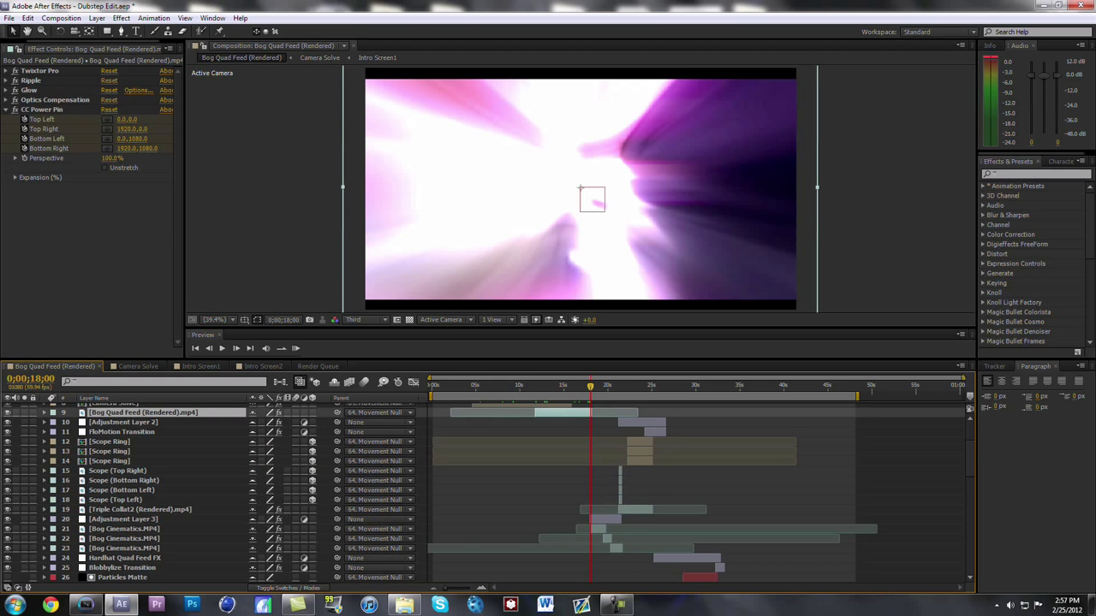
Expand the Bog Quad Feed clip's CC Power Pin keyframes and step back frame by frame from 0;00;11;59 to examine the corner animation.
key("e")
left_click(63, 461)
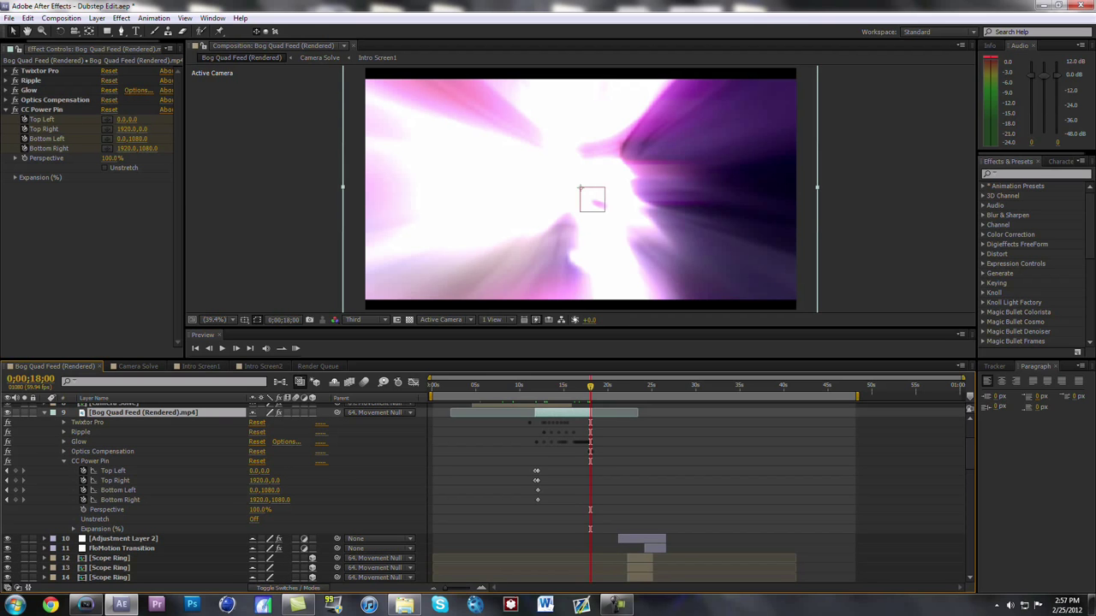
left_click(538, 386)
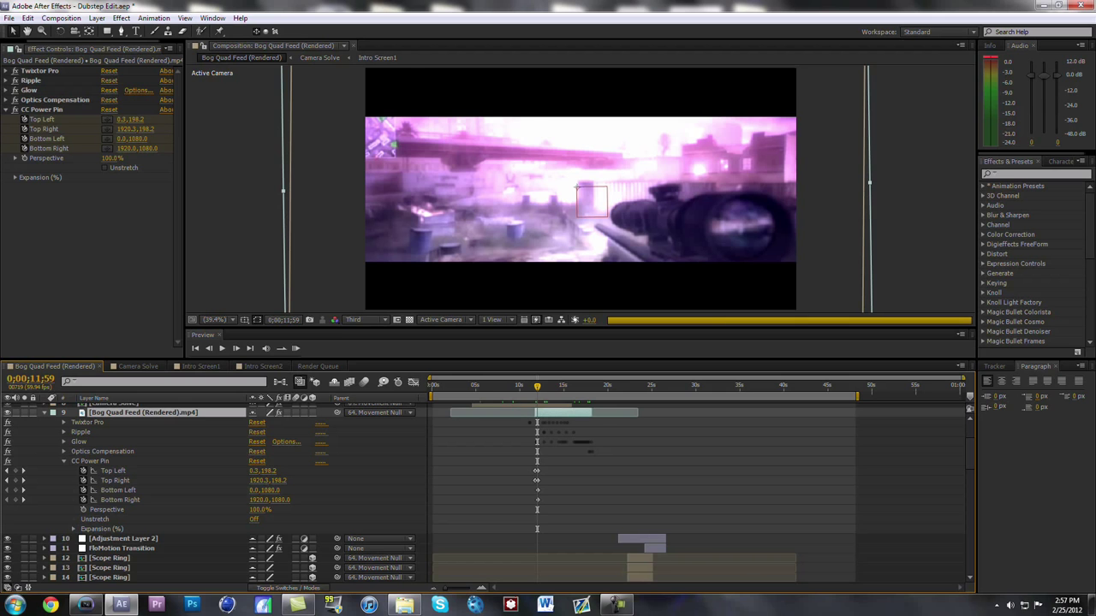
key("Page_Up")
key("Page_Up")
key("Page_Up")
key("Page_Up")
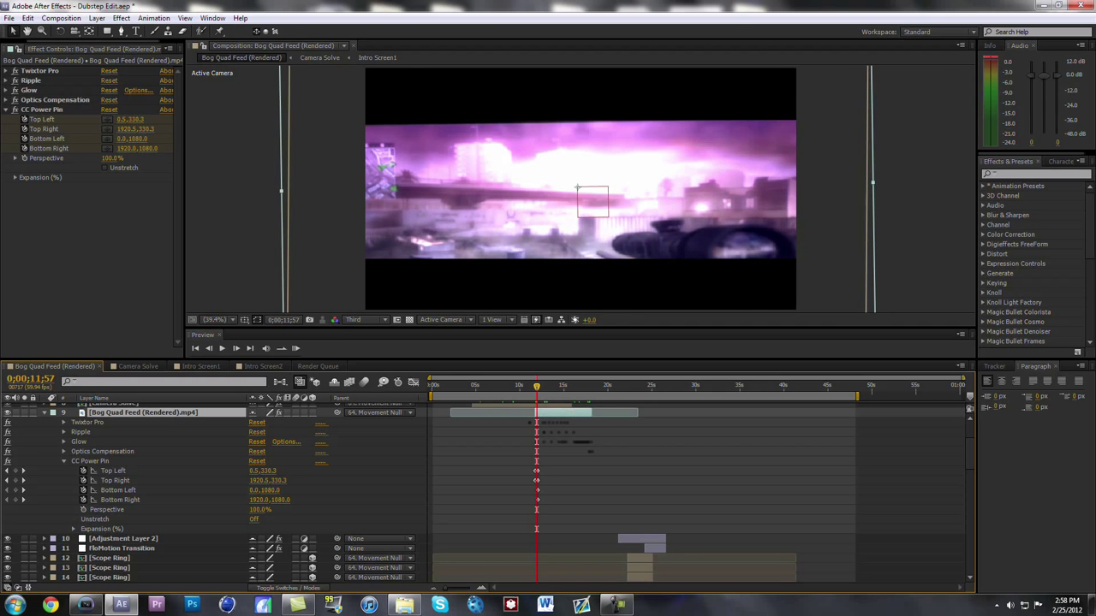
key("Page_Up")
key("Page_Up")
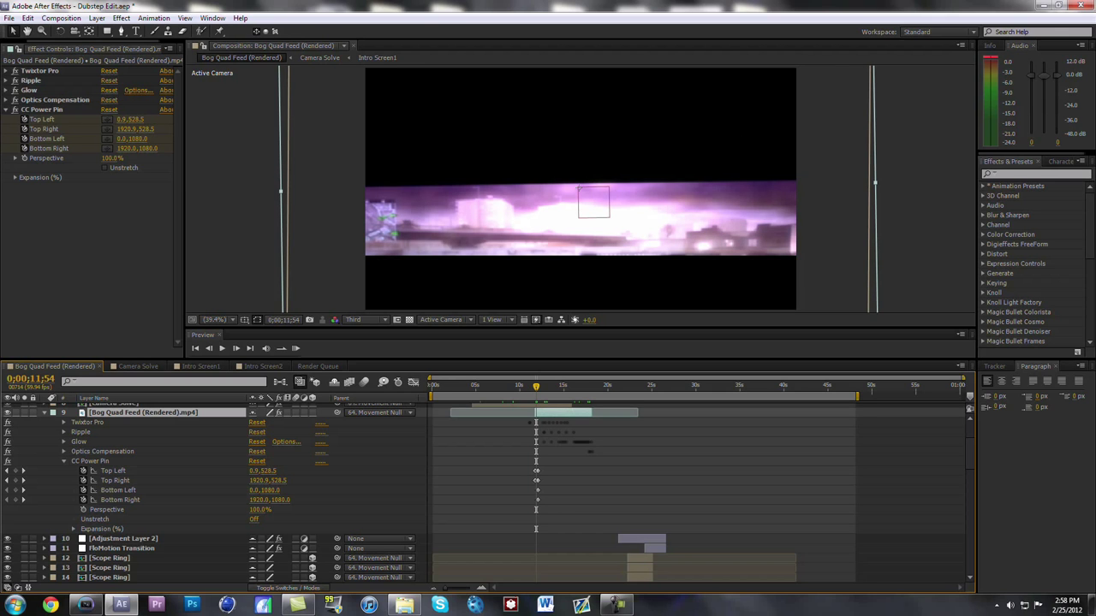
key("Page_Up")
Step forward through the CC Power Pin animation, scrub to 0;00;12;43, and collapse the clip's effect properties.
key("Page_Down")
key("Page_Down")
key("Page_Down")
key("Page_Down")
key("Page_Down")
key("Page_Down")
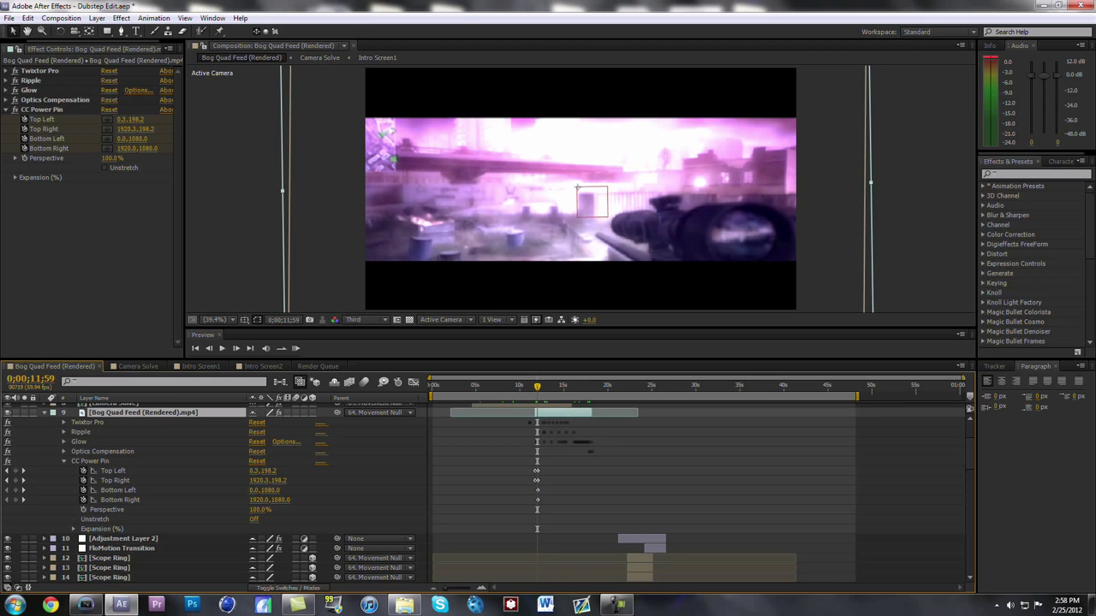
left_click_drag(537, 387, 544, 387)
left_click(63, 461)
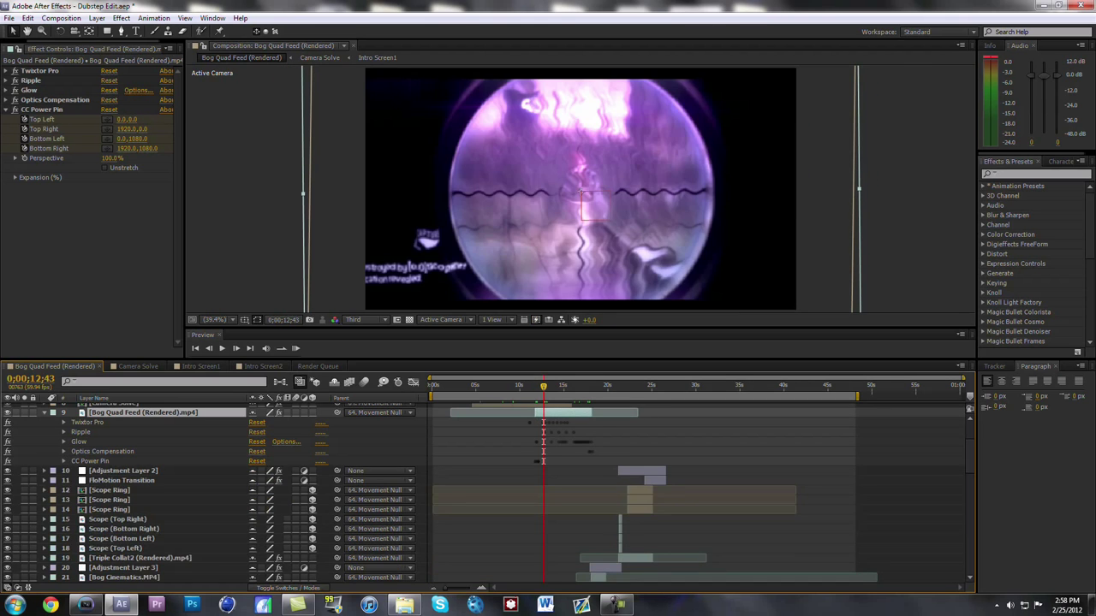
key("e")
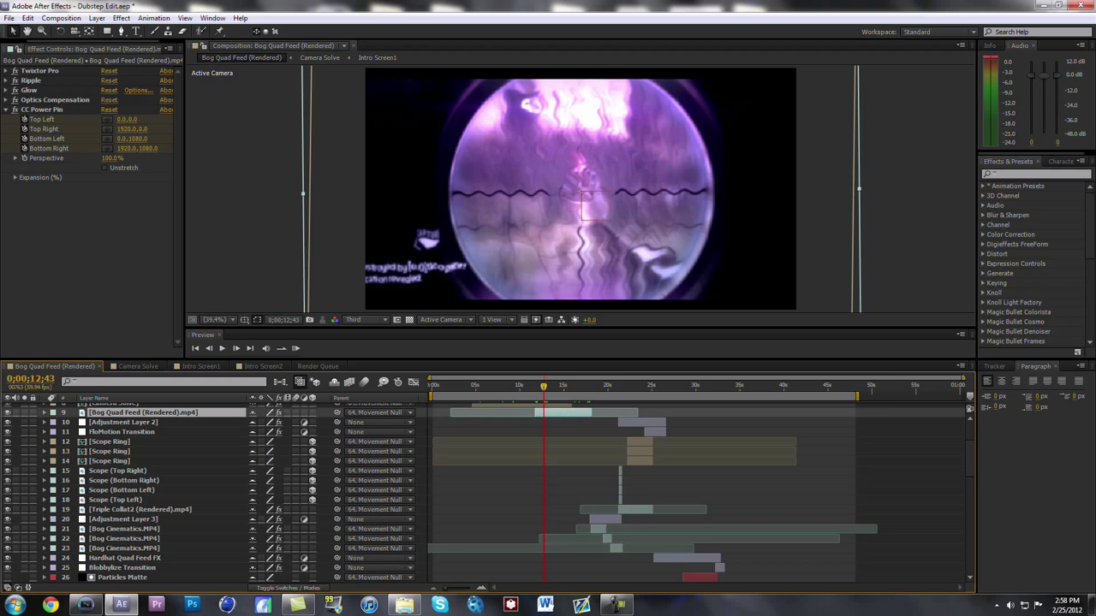
Go to 0;00;16;05 and examine the mask of the Track Matte Explosion layer, toggling its visibility.
left_click_drag(970, 458, 970, 443)
left_click(573, 387)
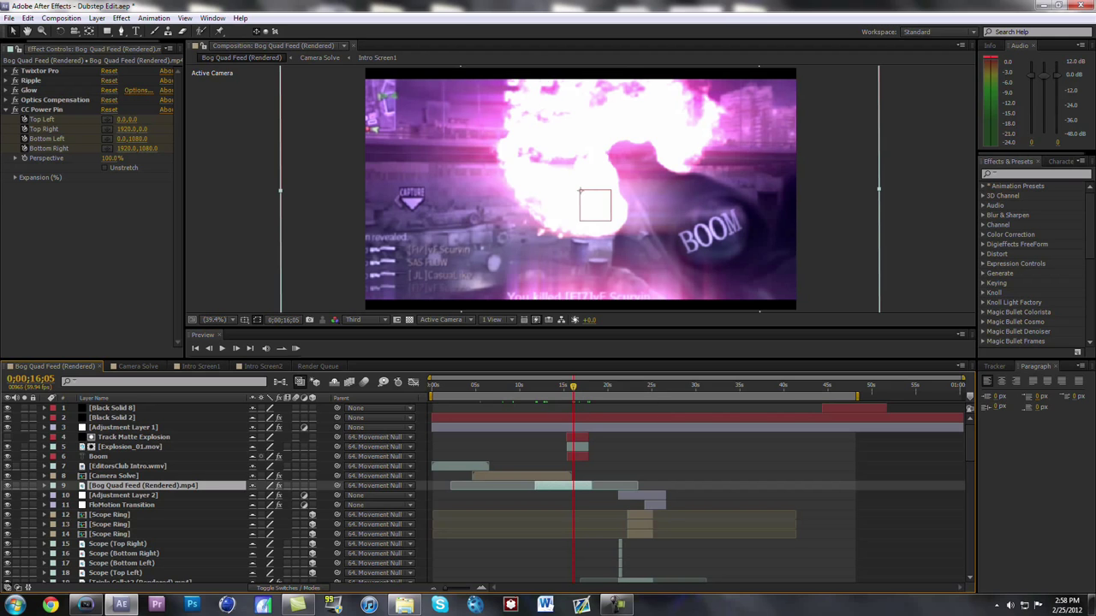
left_click(133, 437)
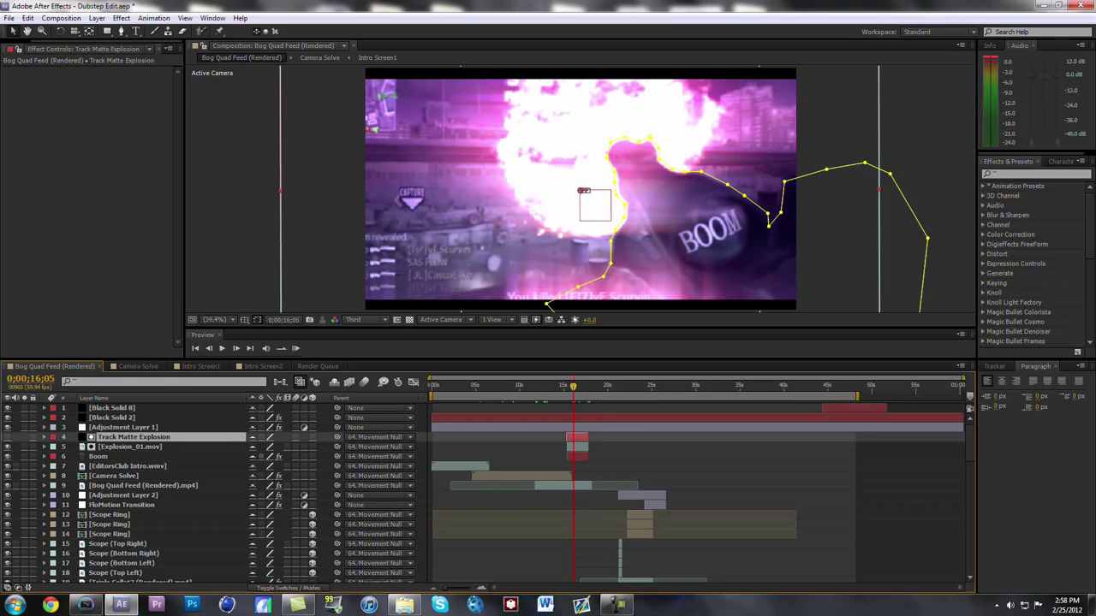
left_click(8, 437)
left_click(7, 437)
Hide and reshow the Explosion_01.mov layer to compare the frame with and without the explosion.
left_click(130, 447)
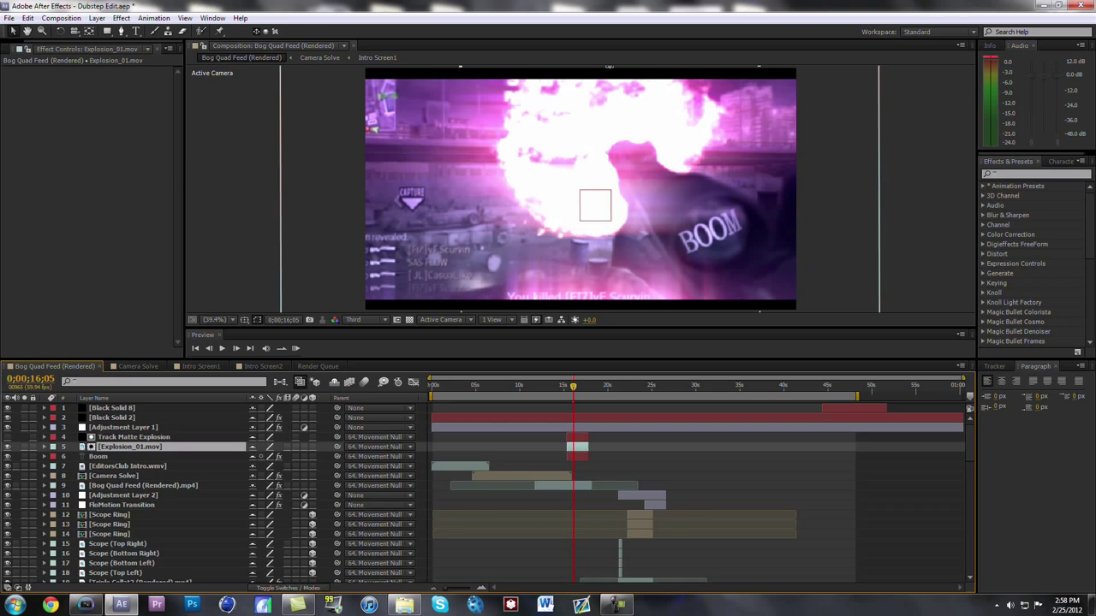
left_click(8, 447)
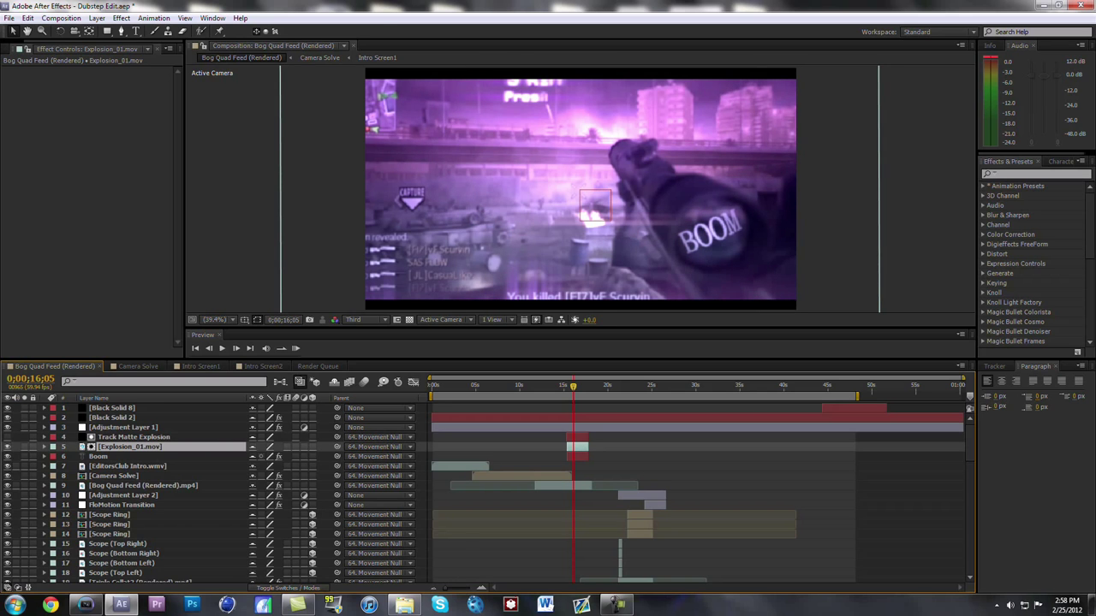
left_click(8, 447)
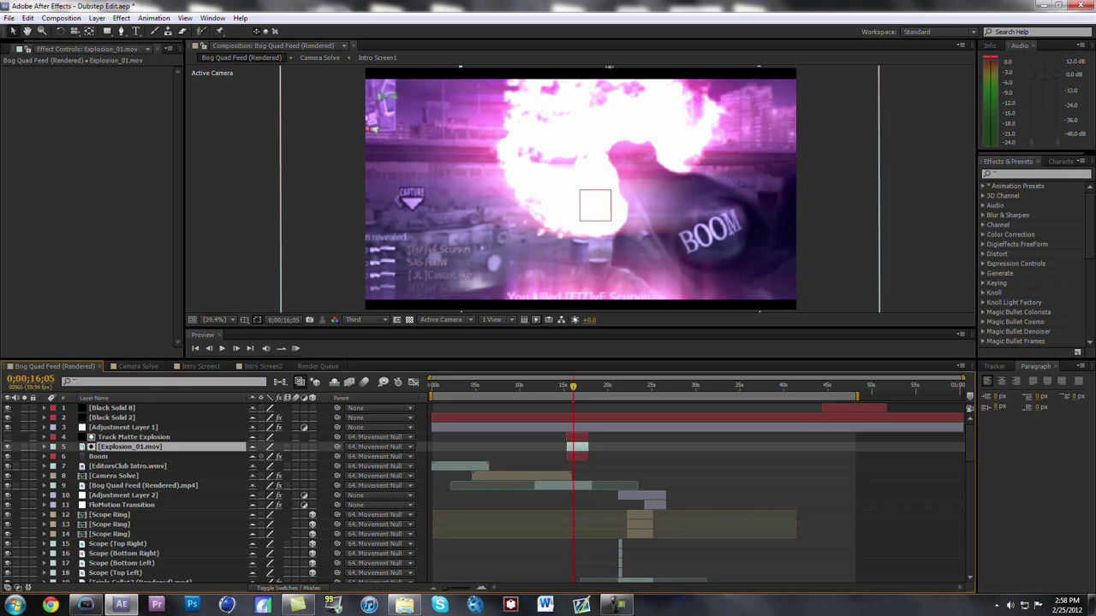
In Windows Explorer, browse Recordings > Xbox > Editing Packs > Action Essentials 2 > Action_Essentials_720p for the explosion footage source, and close both Explorer windows.
left_click(404, 604)
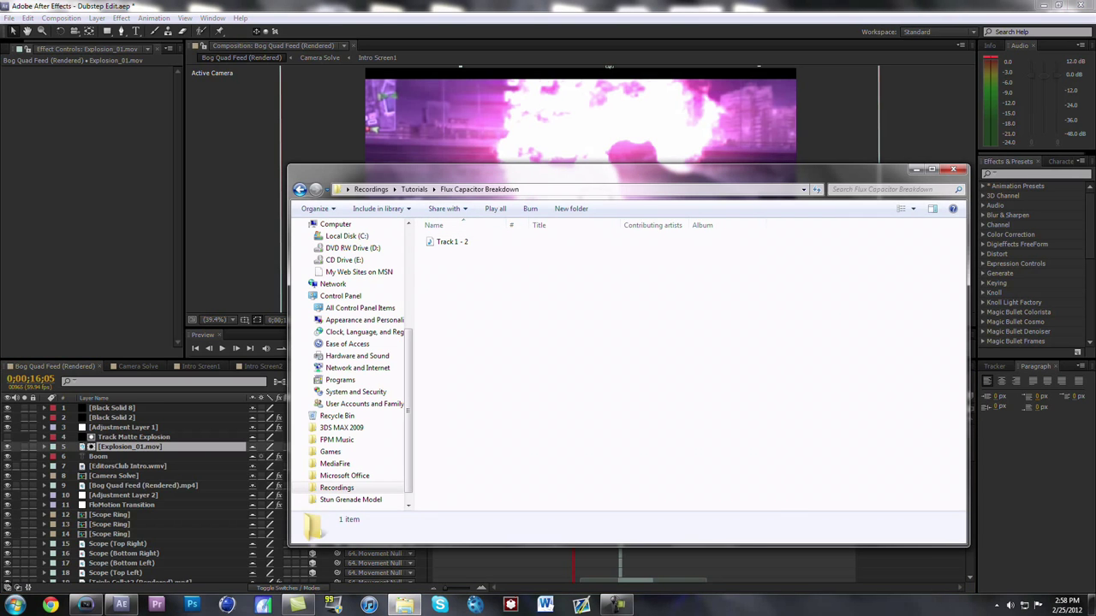
right_click(404, 604)
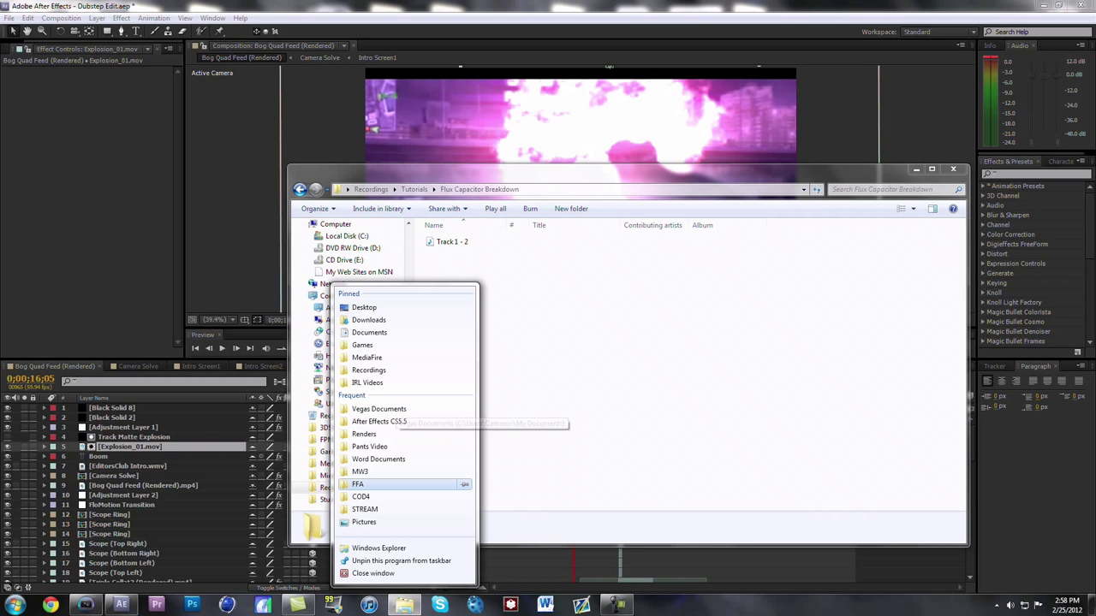
left_click(369, 370)
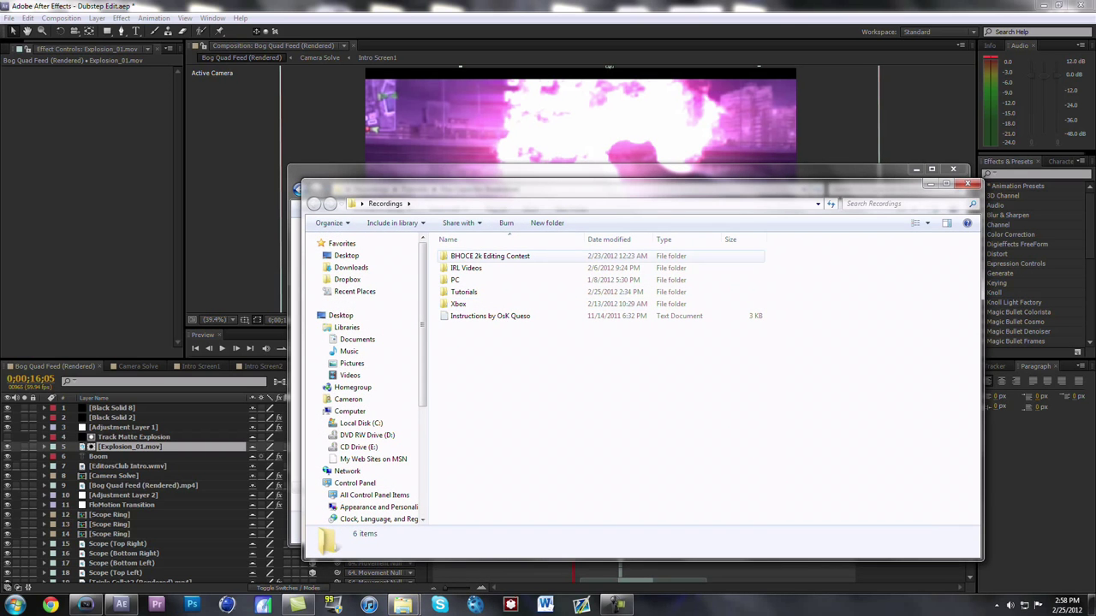
double_click(459, 304)
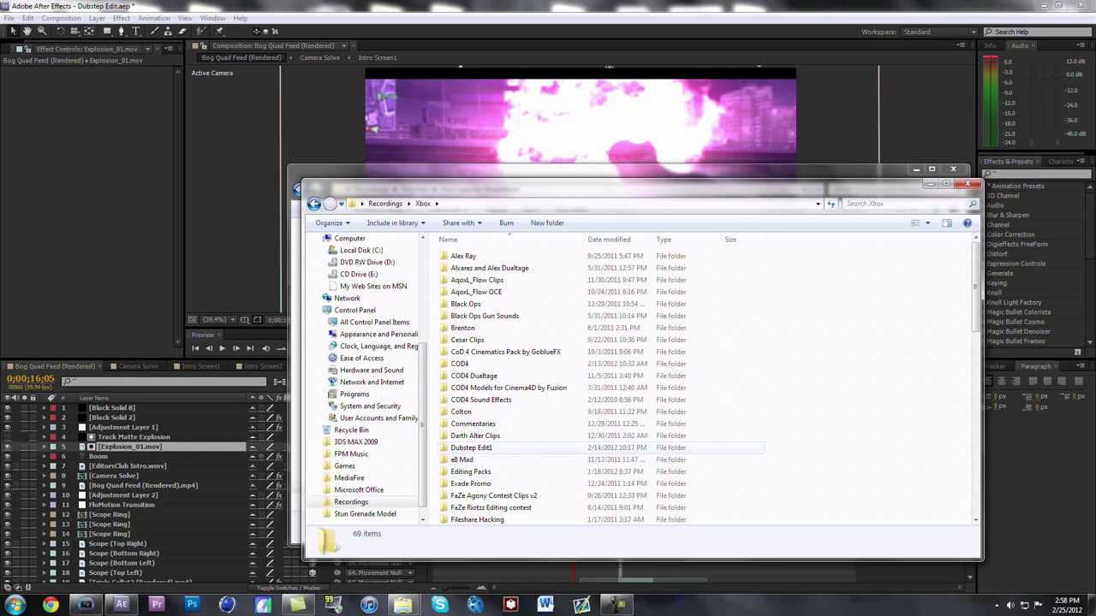
double_click(470, 472)
double_click(475, 292)
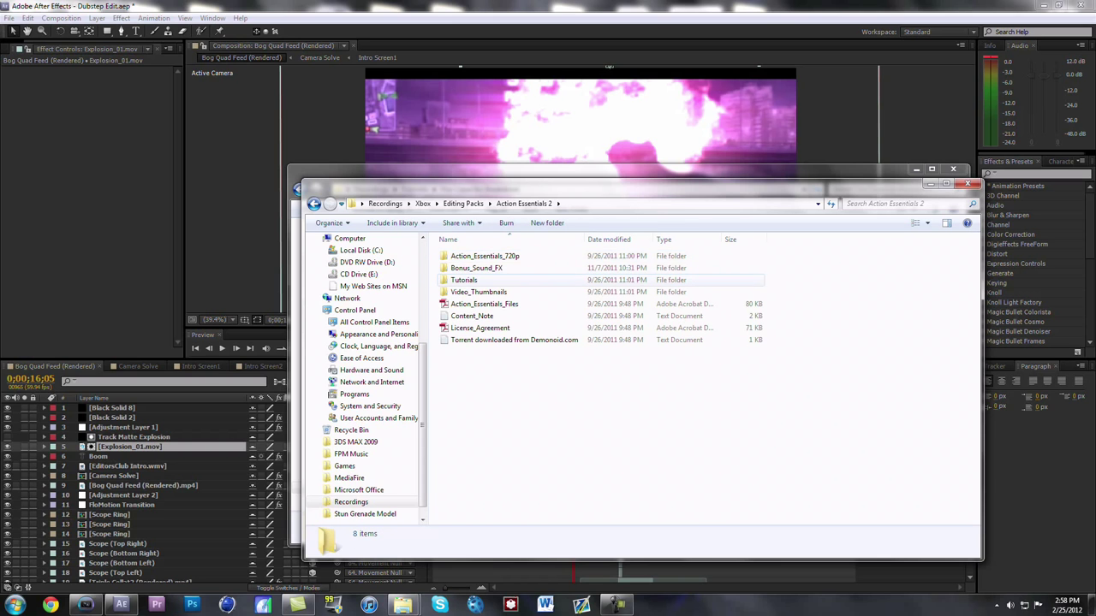
double_click(485, 256)
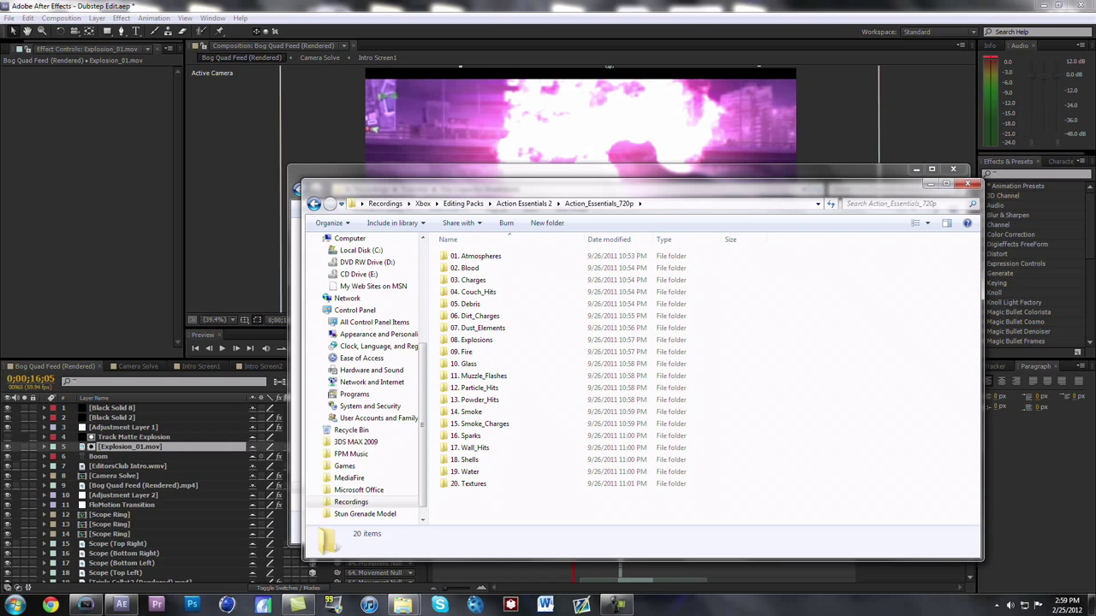
left_click(967, 184)
left_click(953, 169)
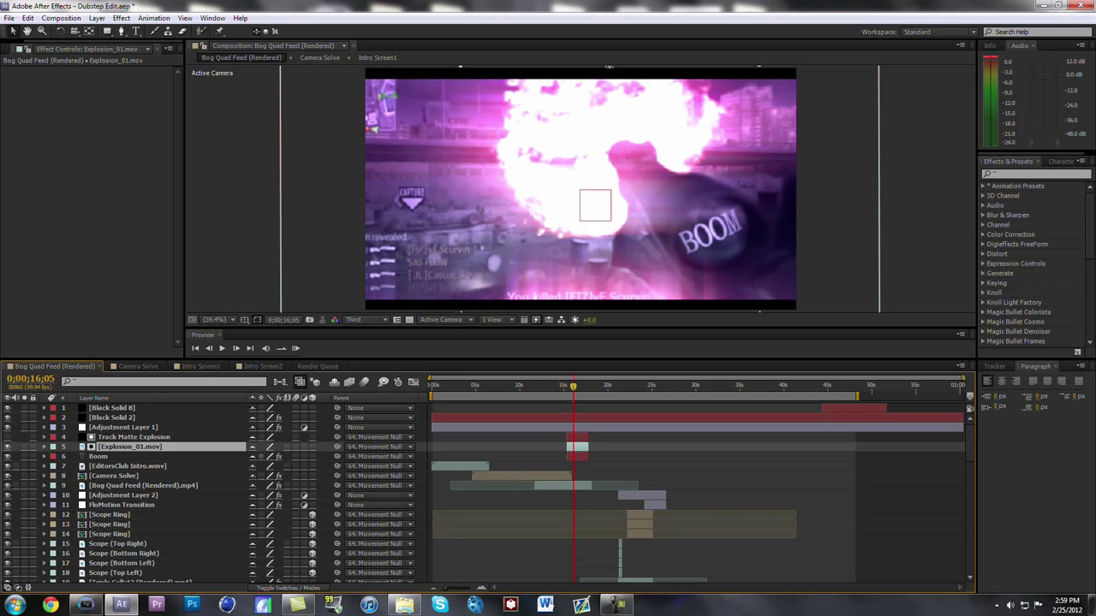
Compare the Track Matte Explosion and Explosion_01.mov layers, showing the blending mode and track matte columns briefly.
left_click(133, 437)
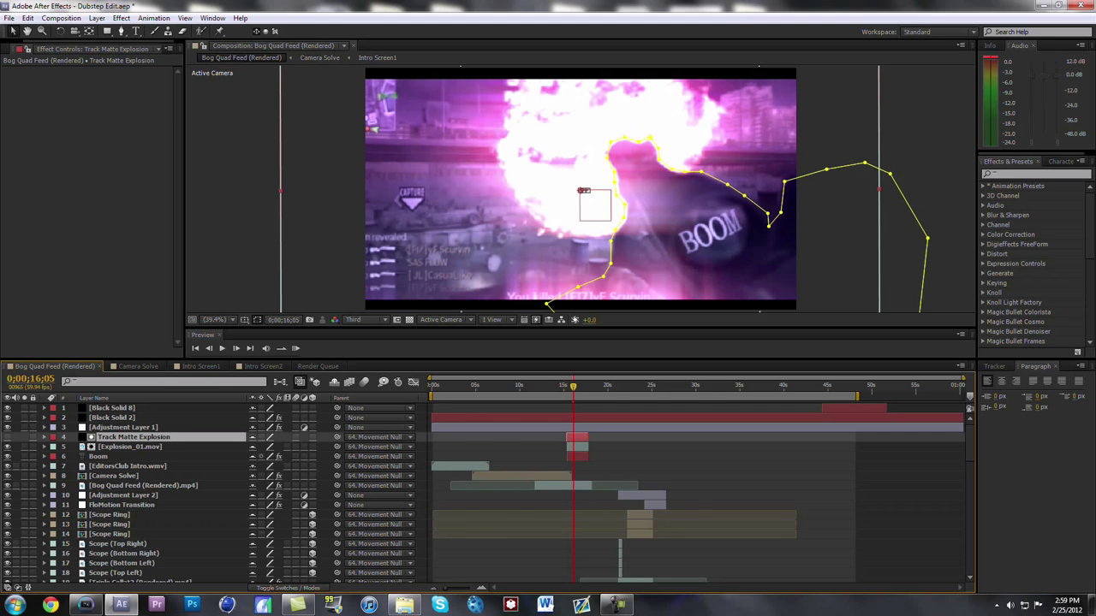
left_click(130, 447)
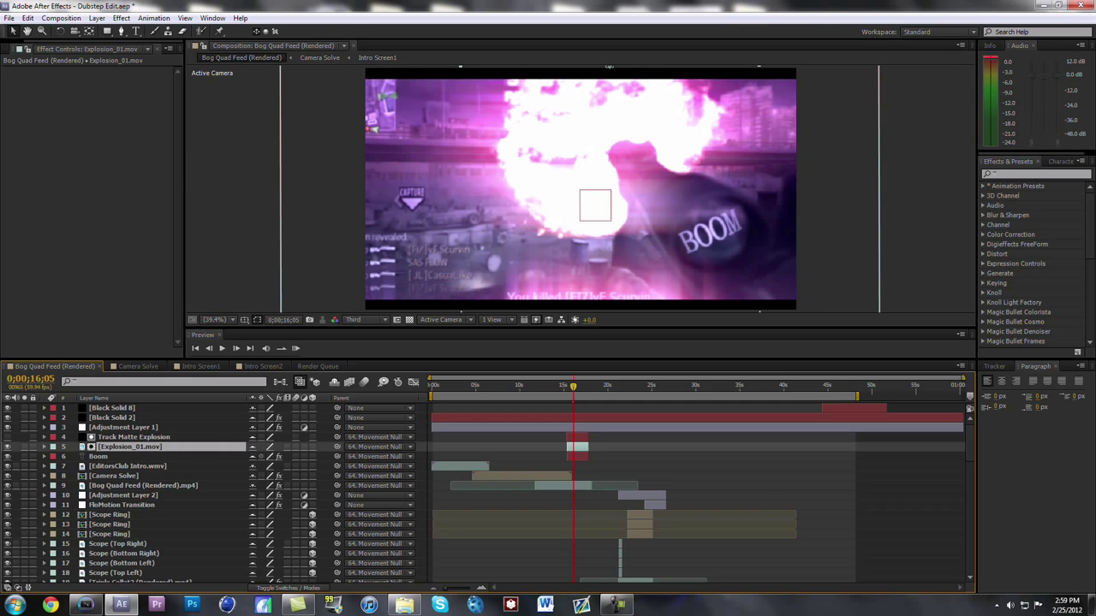
key("F4")
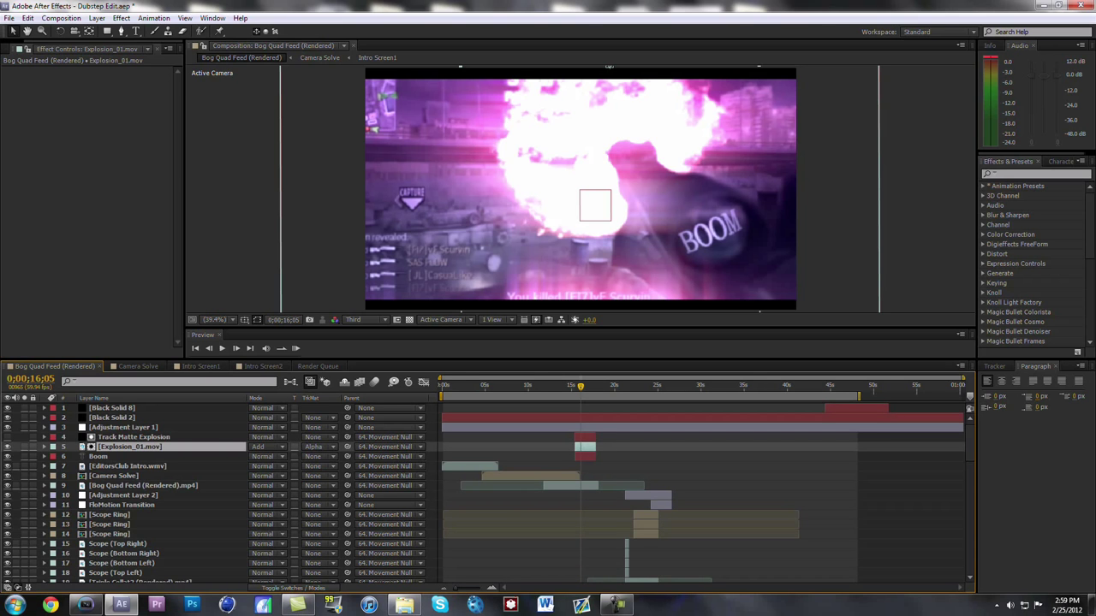
key("F4")
Examine the Boom text layer's transform keyframes and CC Lens settings, and collapse its properties.
left_click(99, 456)
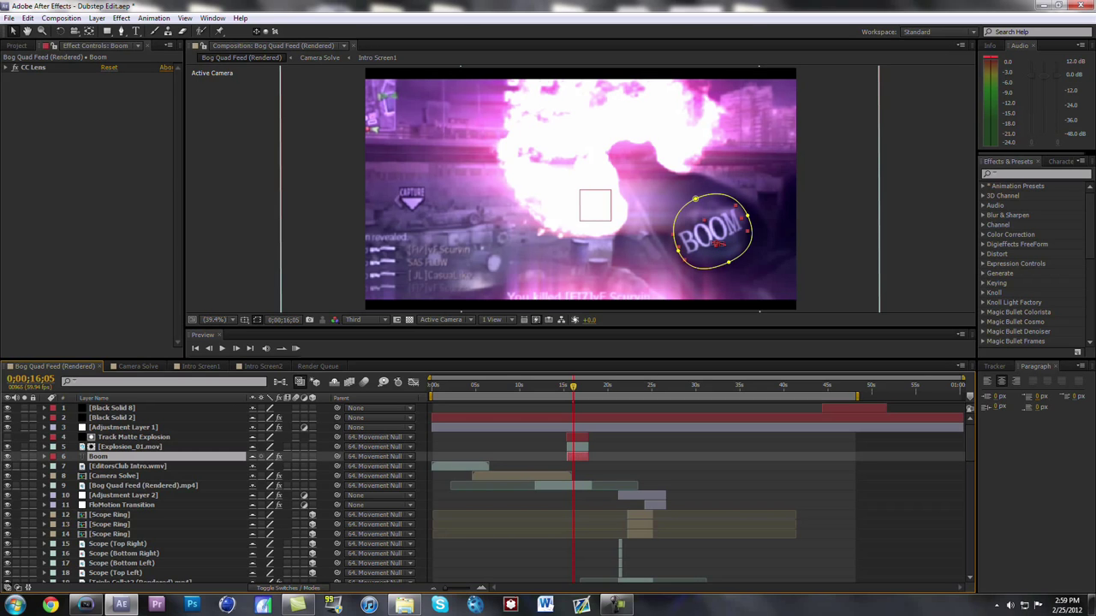
left_click(45, 456)
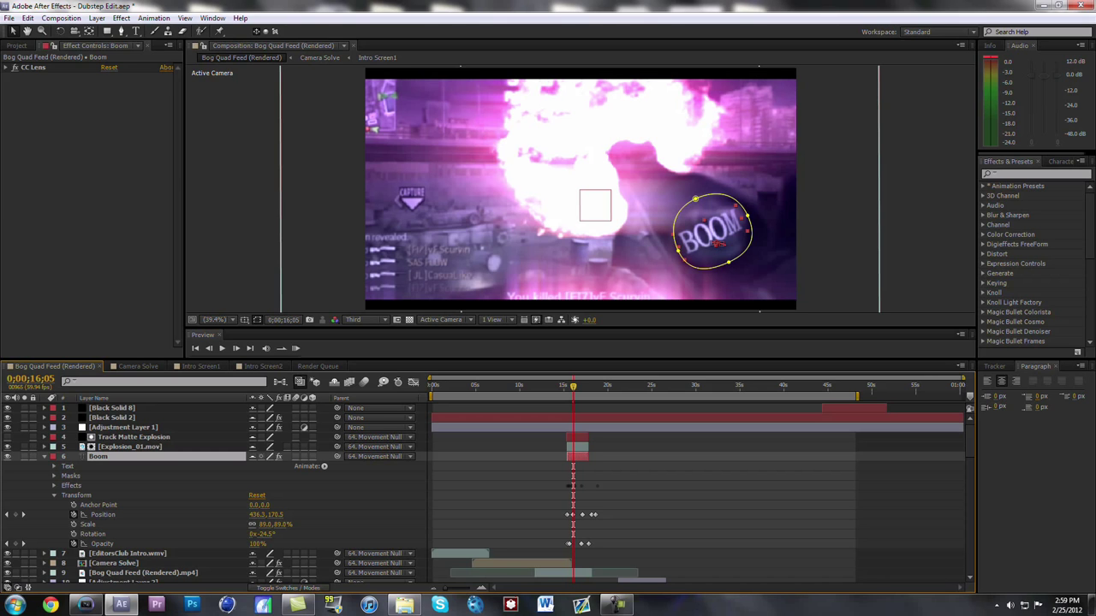
left_click(54, 496)
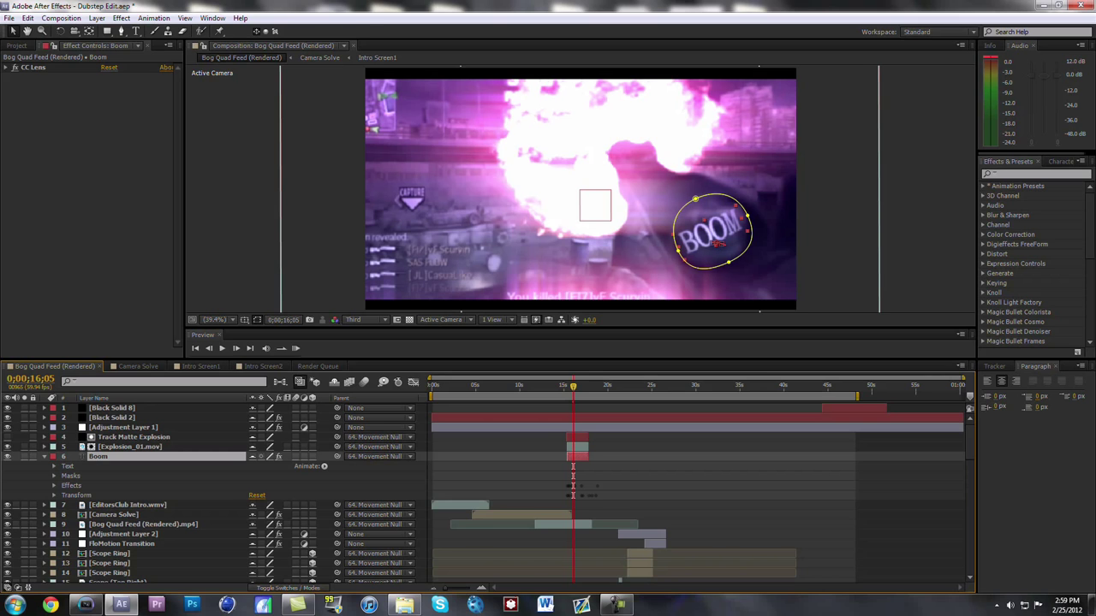
key("e")
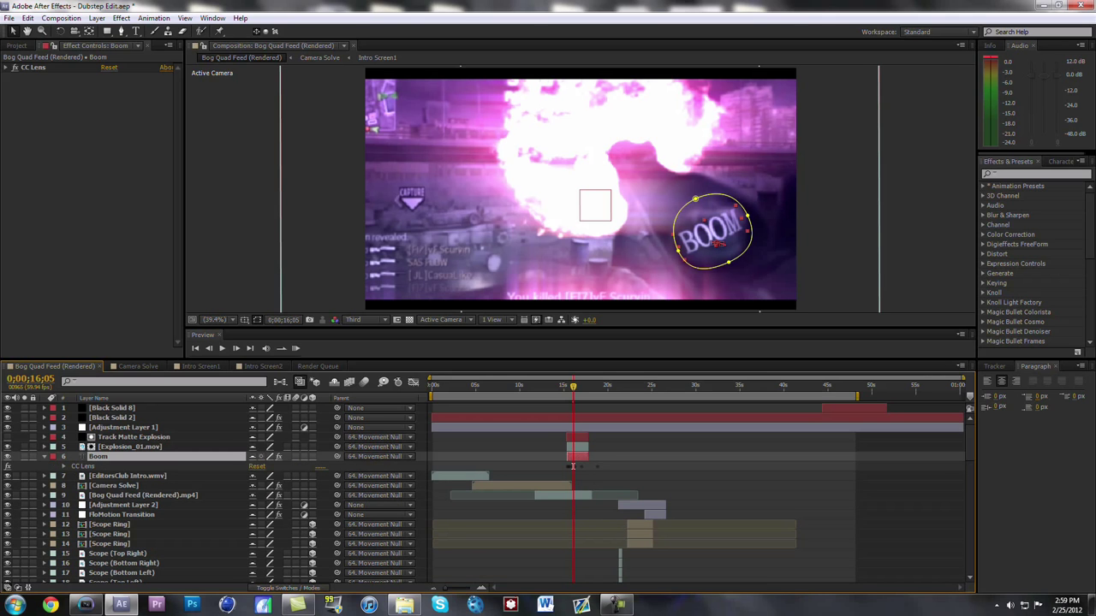
key("Return")
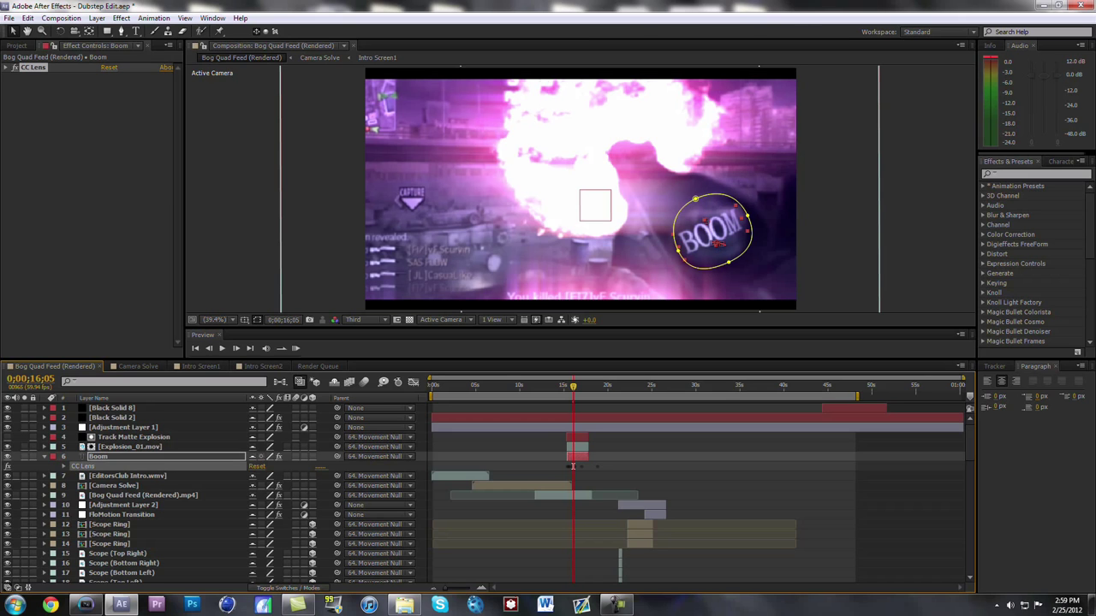
left_click(6, 67)
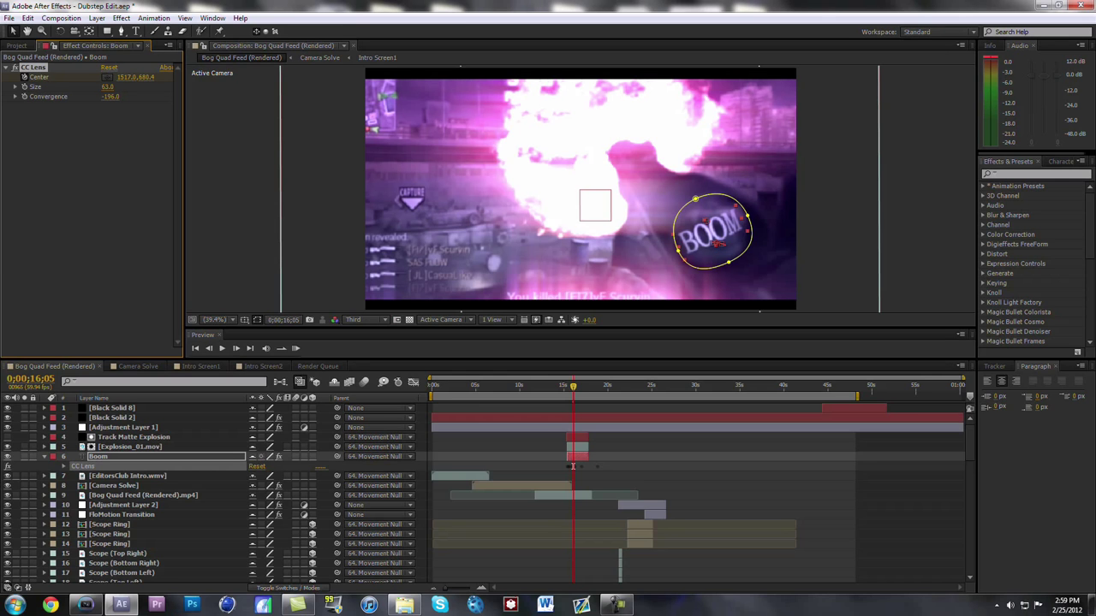
left_click(572, 465)
key("e")
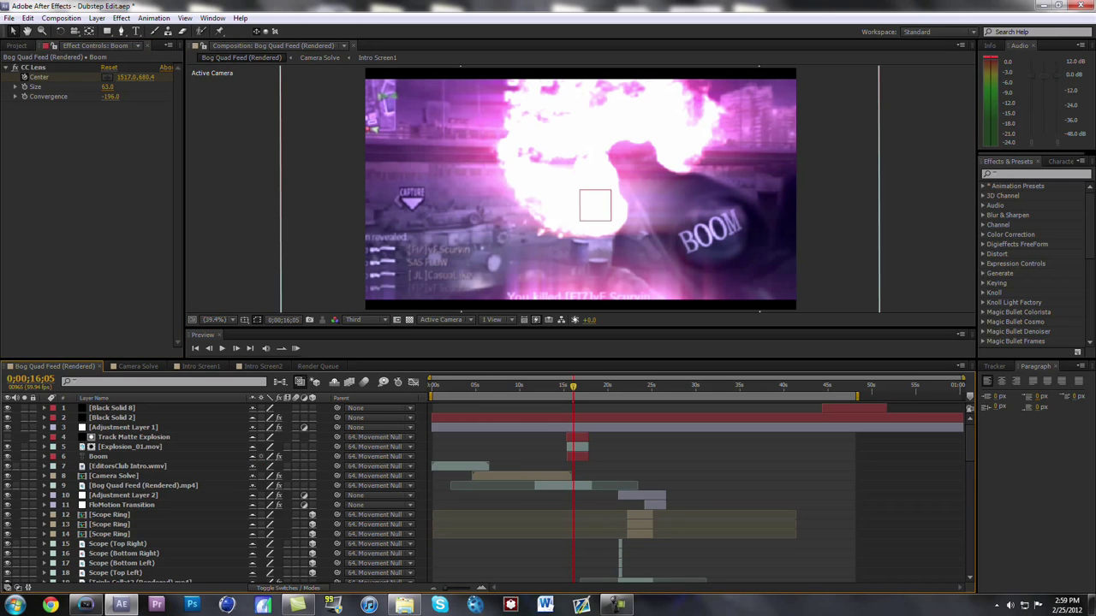
Play on from the explosion, look through the timeline layers for the Bog Cinematics clips, and scrub to 0;00;18;21.
key("space")
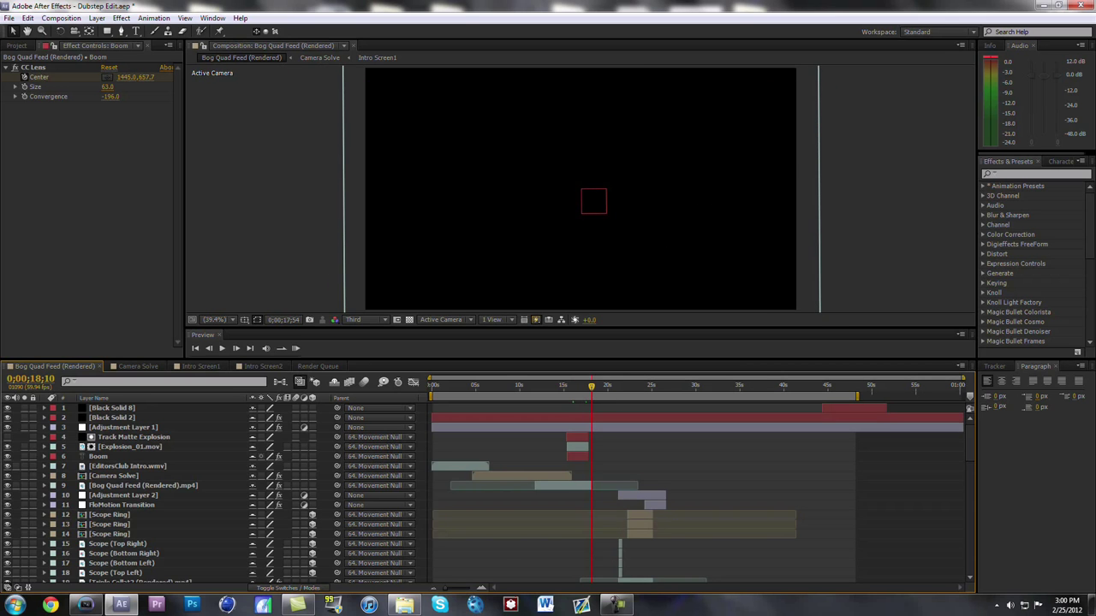
left_click_drag(602, 387, 595, 387)
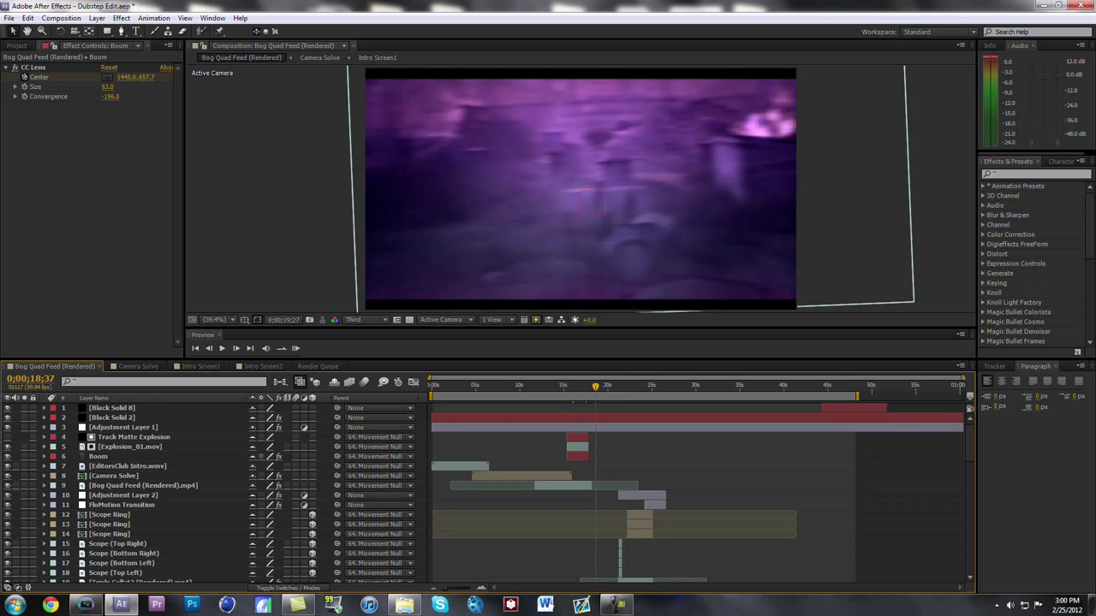
left_click_drag(970, 441, 970, 443)
scroll(487, 493, "down", 12)
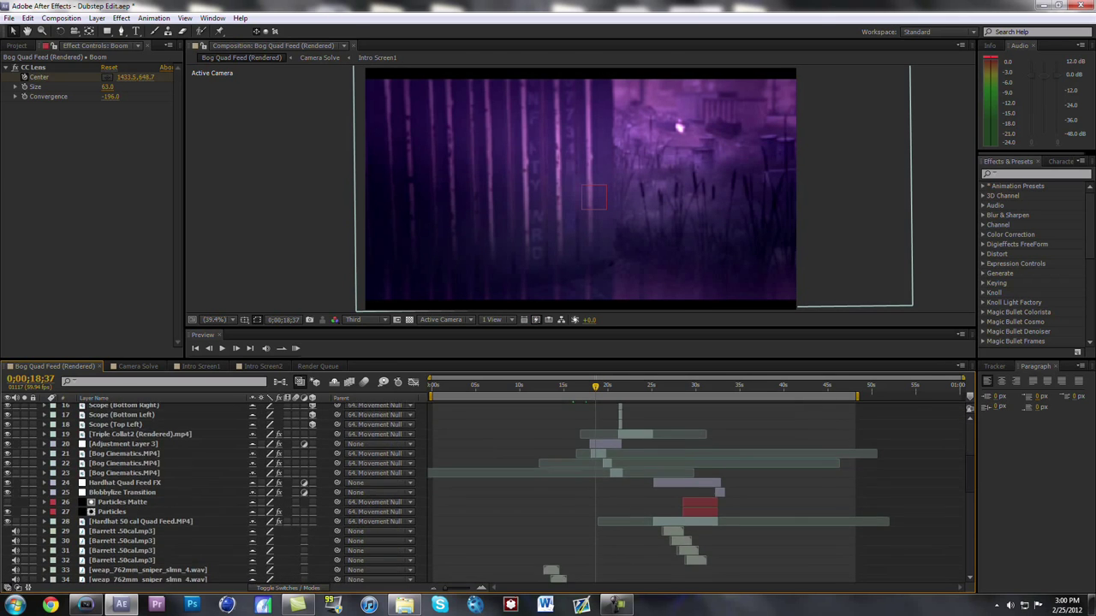
scroll(698, 493, "up", 15)
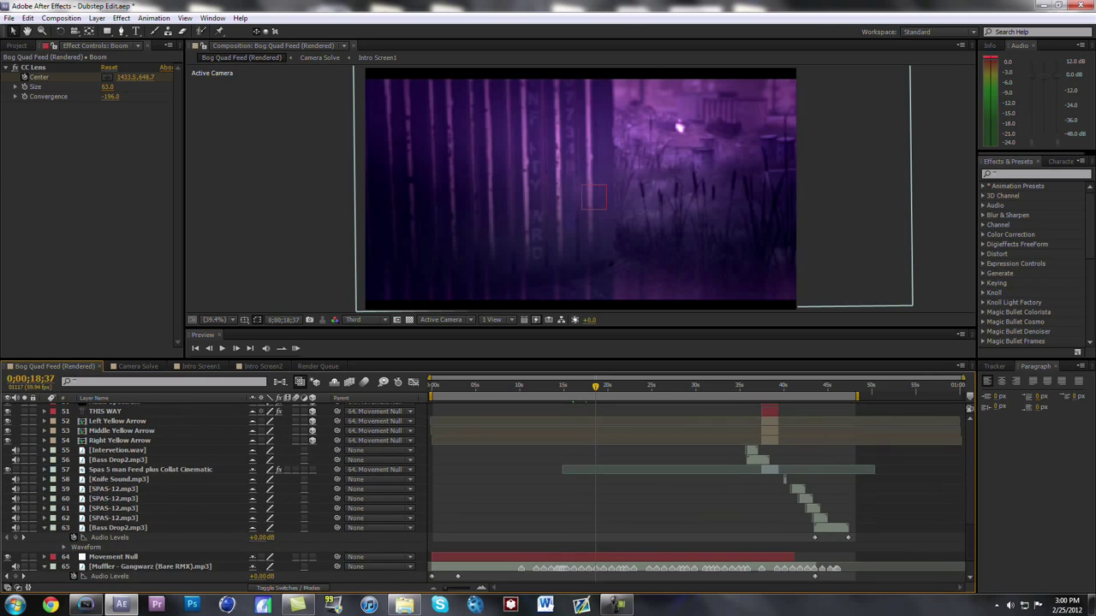
scroll(446, 493, "up", 1)
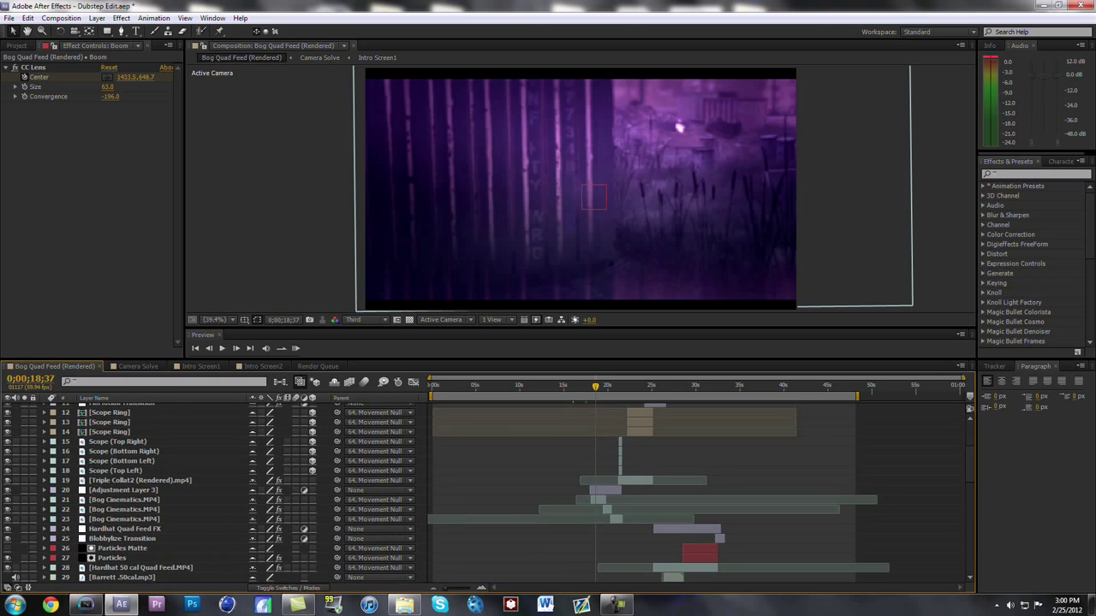
left_click_drag(596, 387, 593, 387)
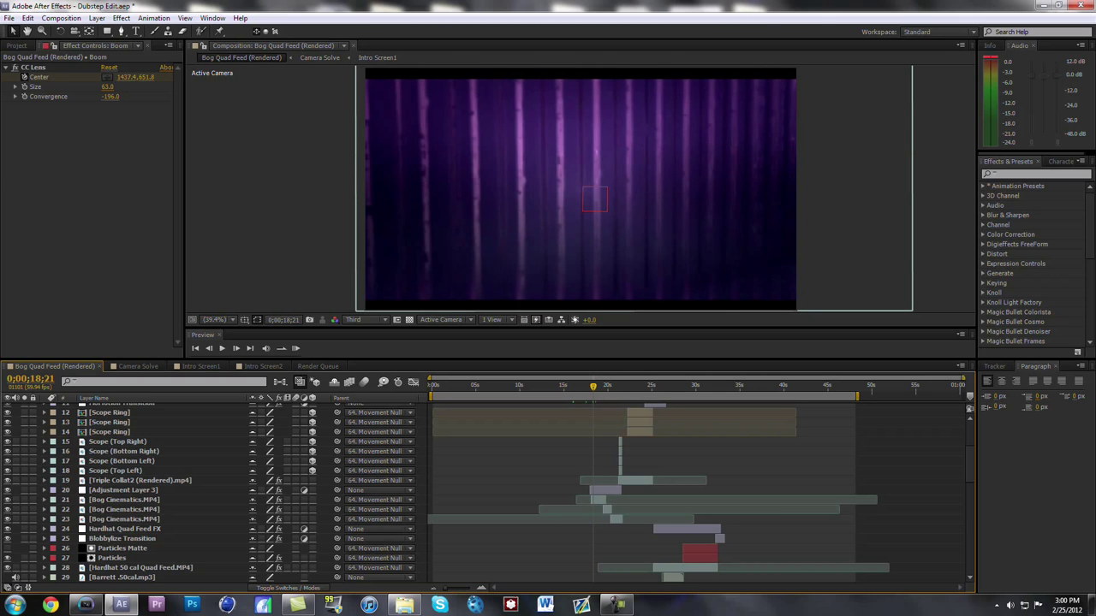
Reveal the Directional Blur and Optics Compensation effects on the first Bog Cinematics clip and scrub to 0;00;18;25.
left_click(633, 155)
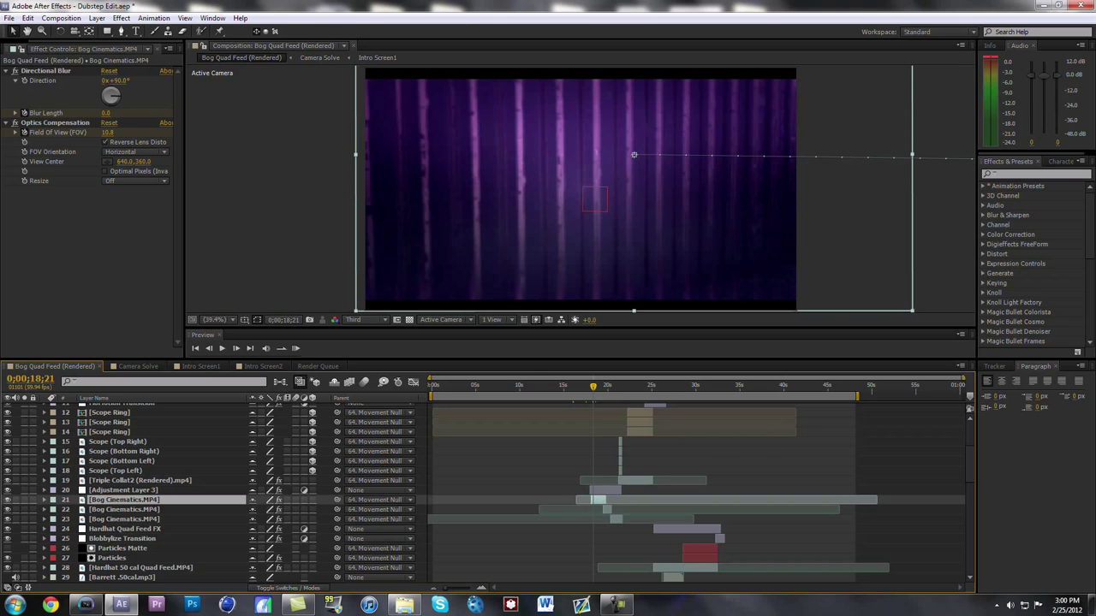
key("e")
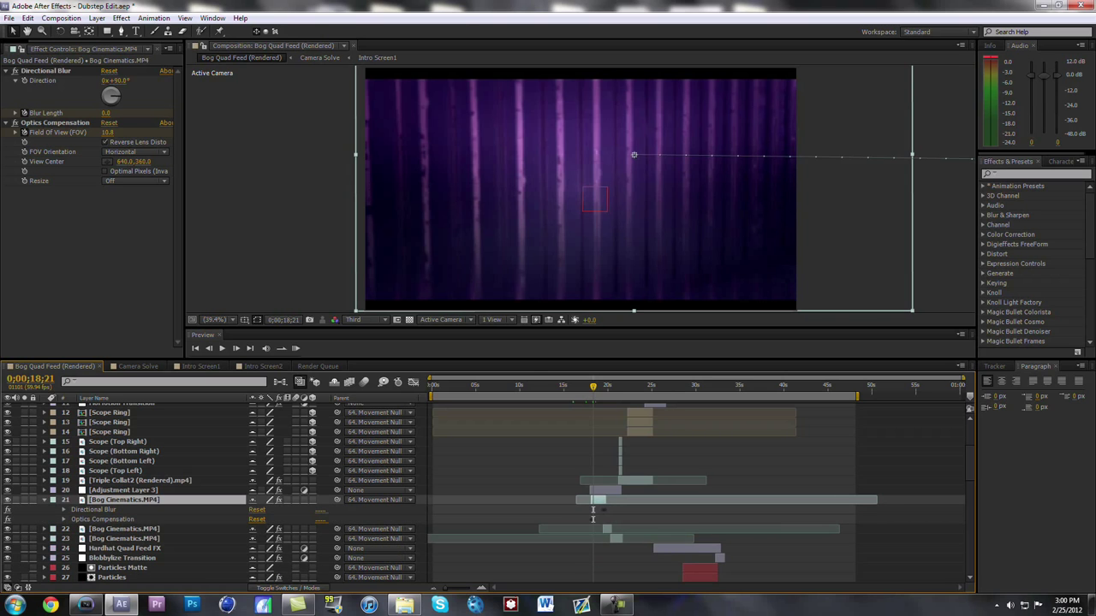
left_click_drag(593, 387, 594, 387)
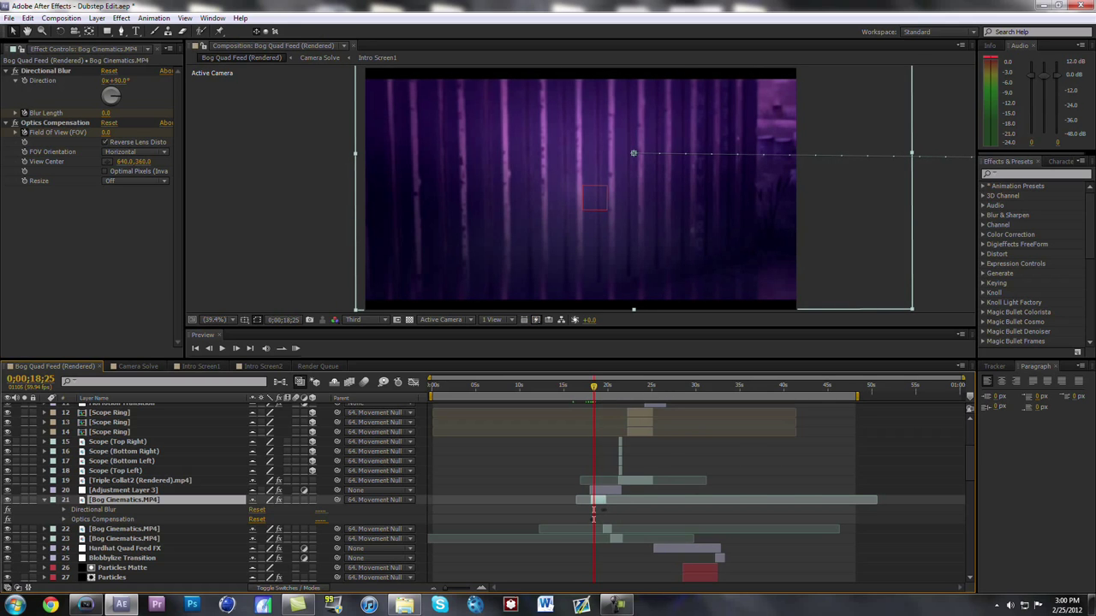
Check Adjustment Layer 1's Looks effect, expanding and collapsing its properties.
scroll(479, 492, "up", 4)
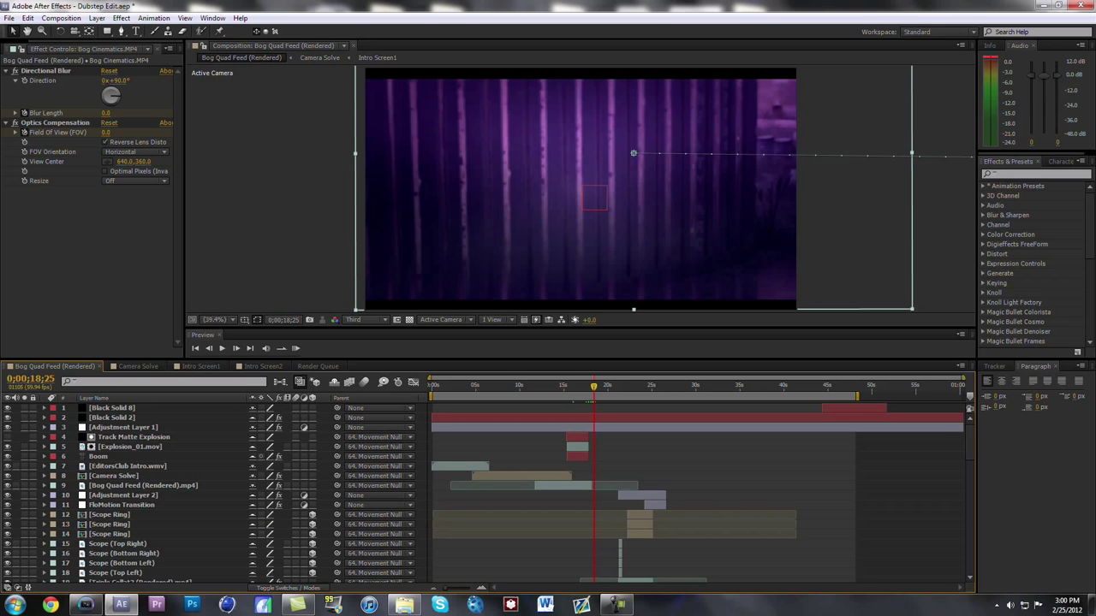
left_click(123, 427)
left_click(44, 427)
left_click(45, 427)
Expand the Glow effect on Adjustment Layer 3 to show its Threshold and Intensity keyframes, and play the cinematics up to 0;00;19;23.
scroll(593, 510, "down", 4)
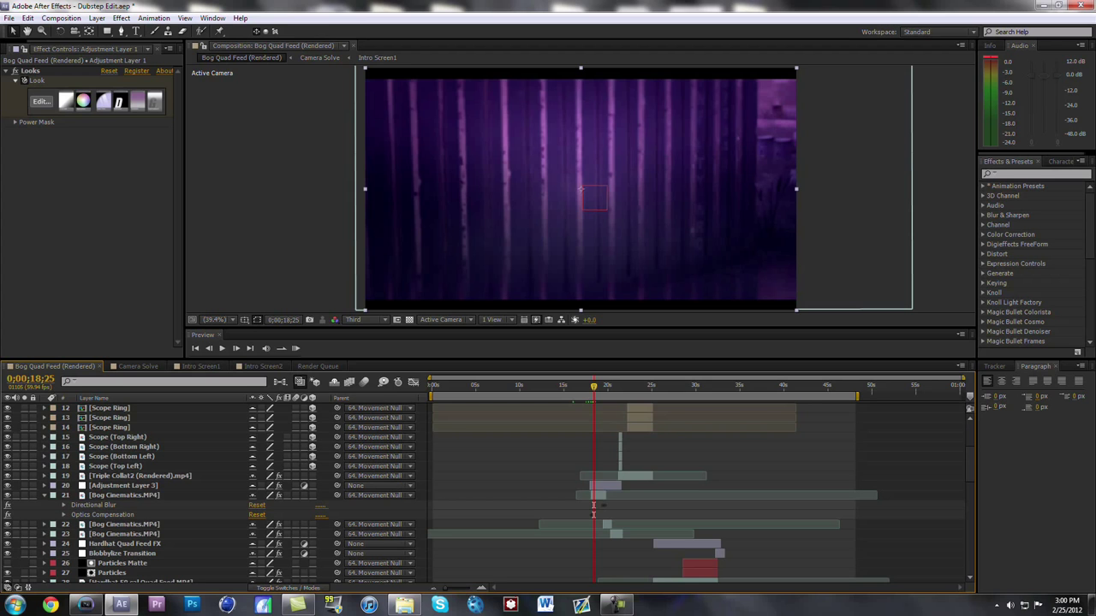
left_click(123, 486)
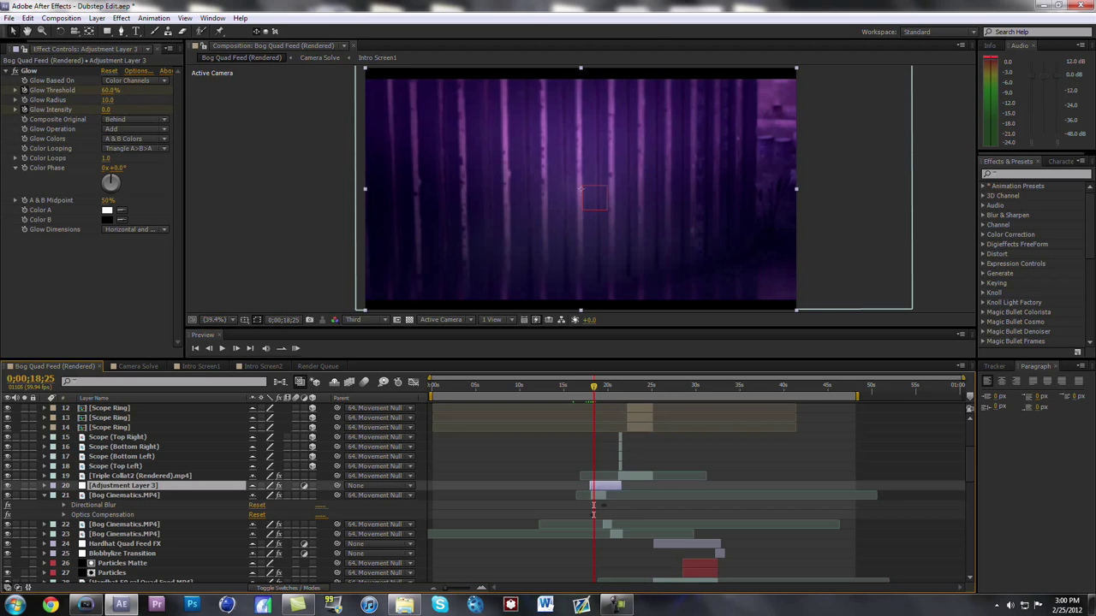
left_click(44, 485)
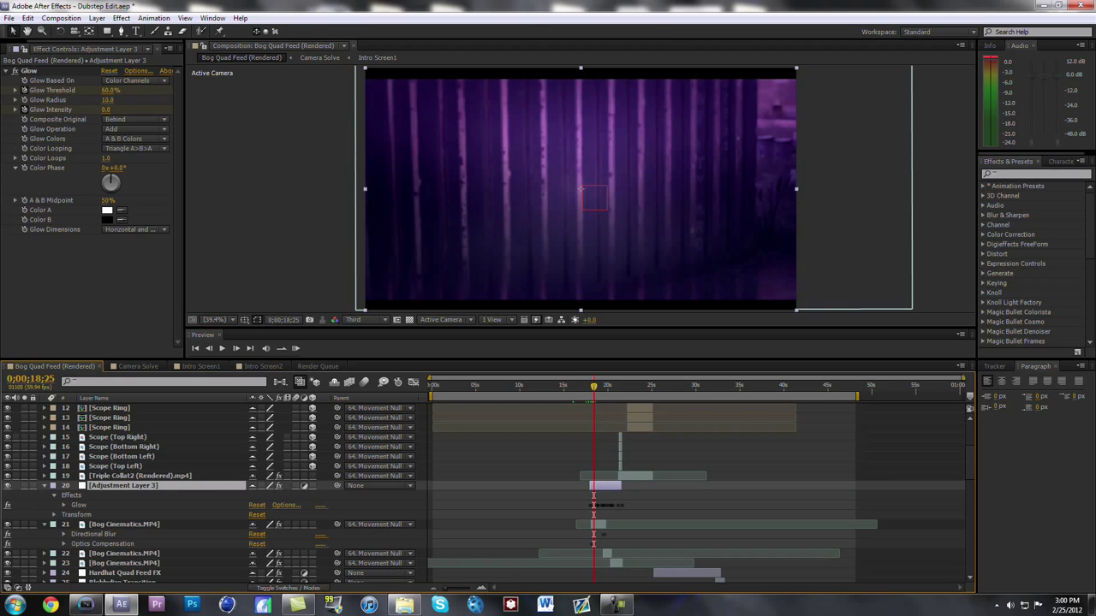
left_click(63, 505)
key("space")
key("space")
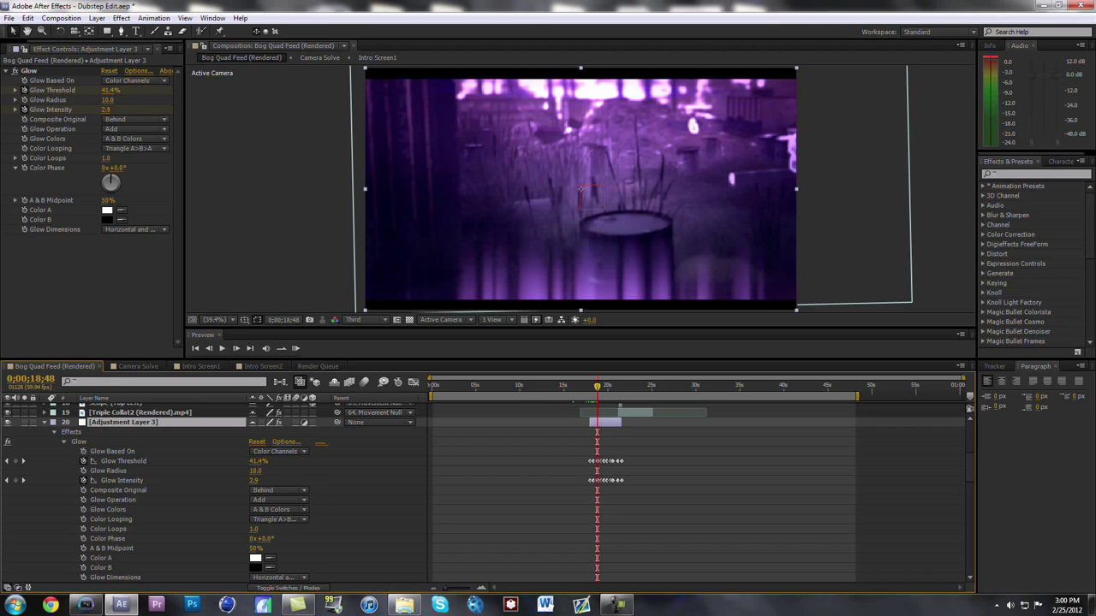
key("space")
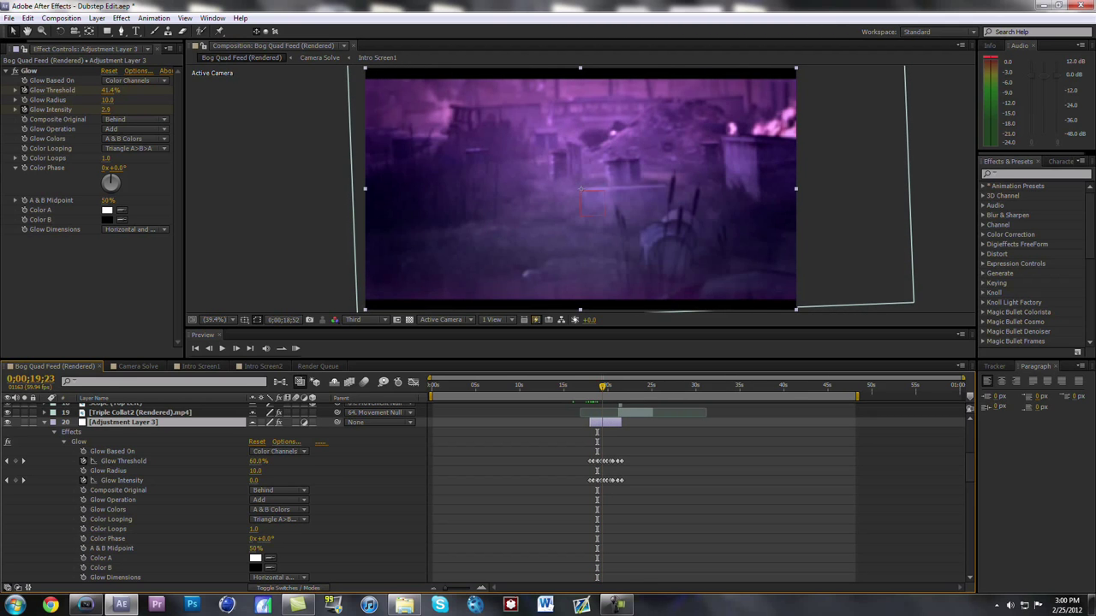
Collapse the Glow properties and move to 0;00;19;39 to view the transition between the first two Bog Cinematics clips.
scroll(484, 493, "down", 5)
scroll(484, 492, "up", 5)
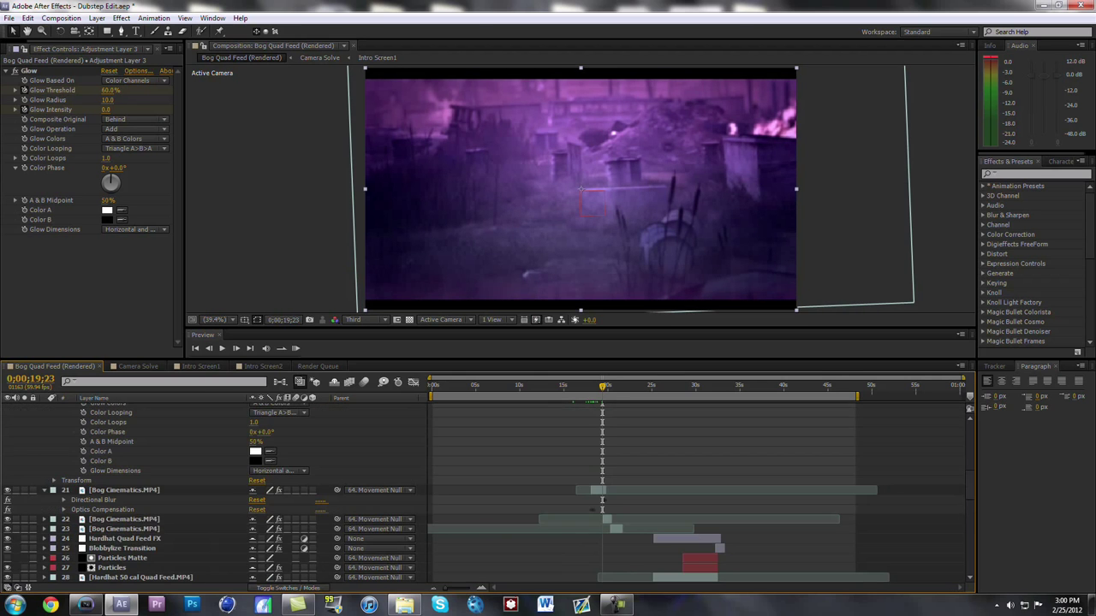
left_click(65, 442)
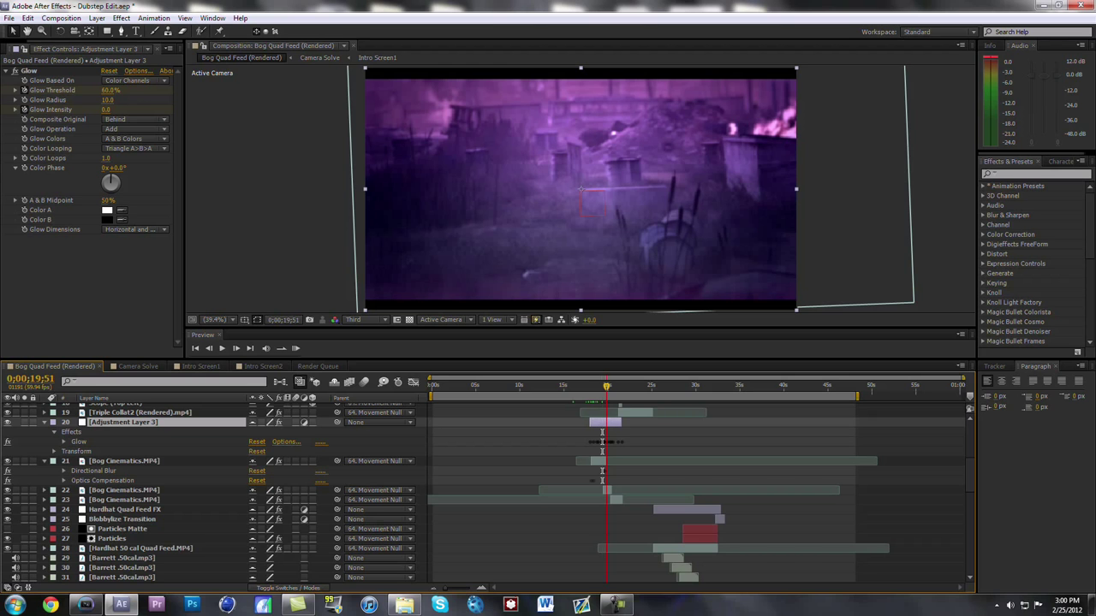
left_click_drag(606, 387, 605, 387)
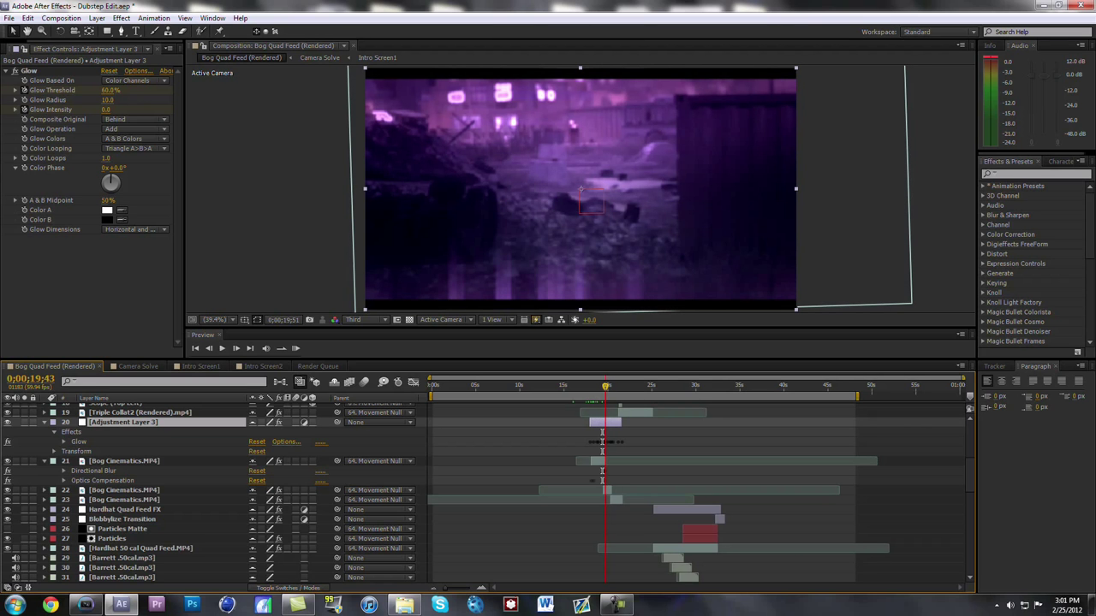
key("Page_Up")
key("Page_Up")
key("Page_Up")
key("Page_Up")
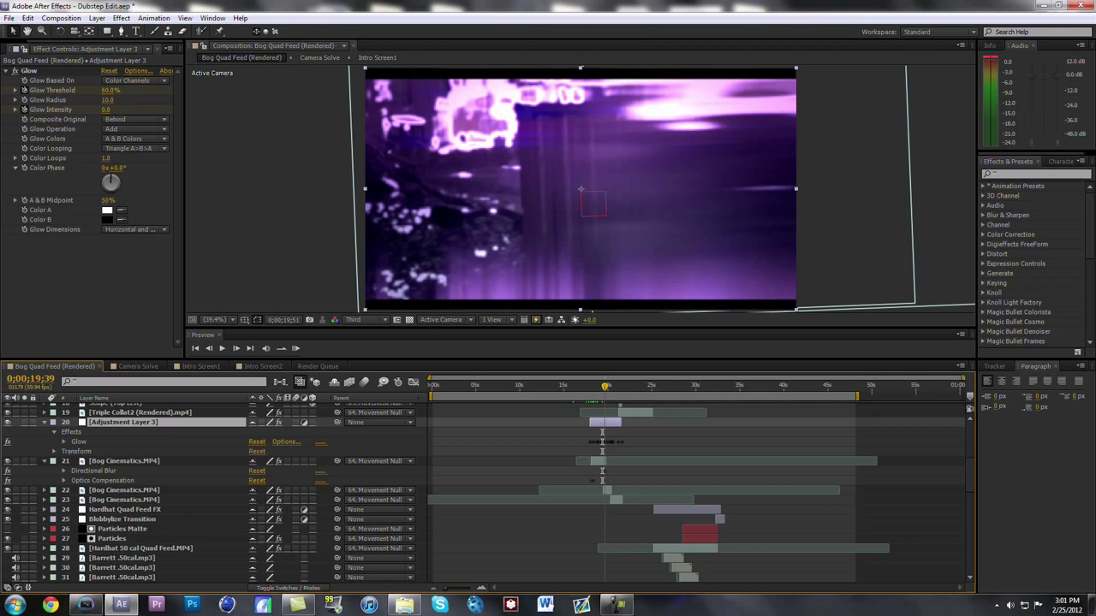
Delete the first Bog Cinematics clip below Adjustment Layer 3 and collapse that adjustment layer's properties.
left_click(598, 461)
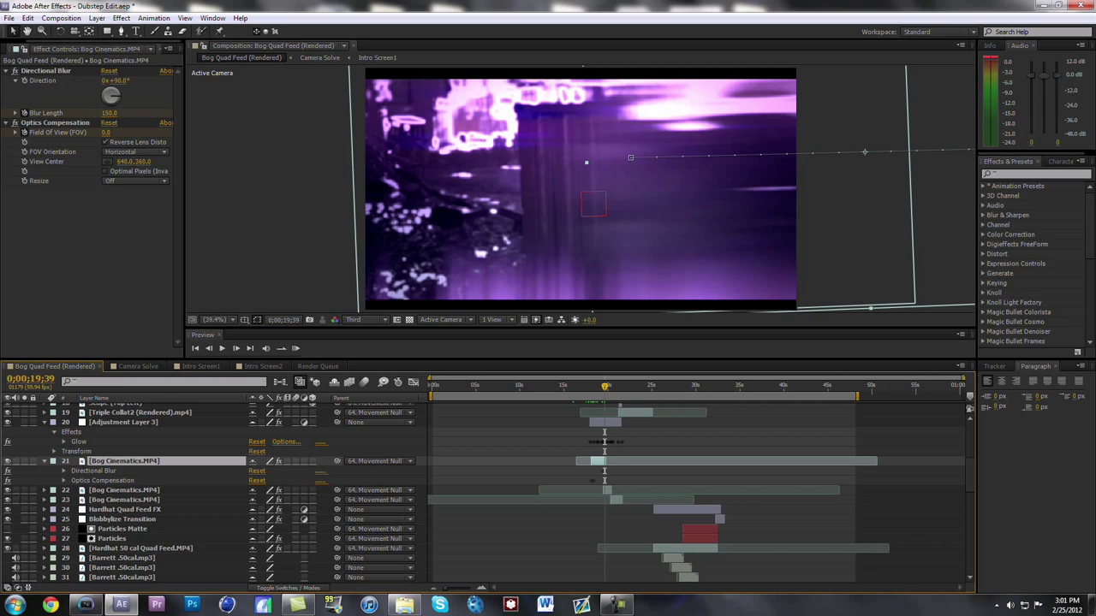
key("Delete")
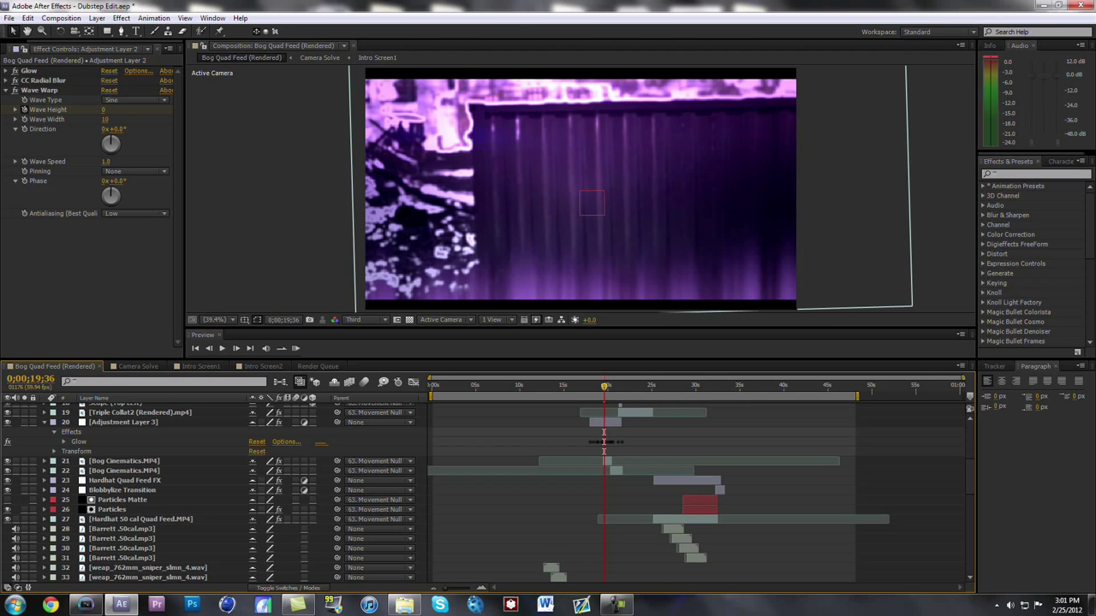
left_click(44, 422)
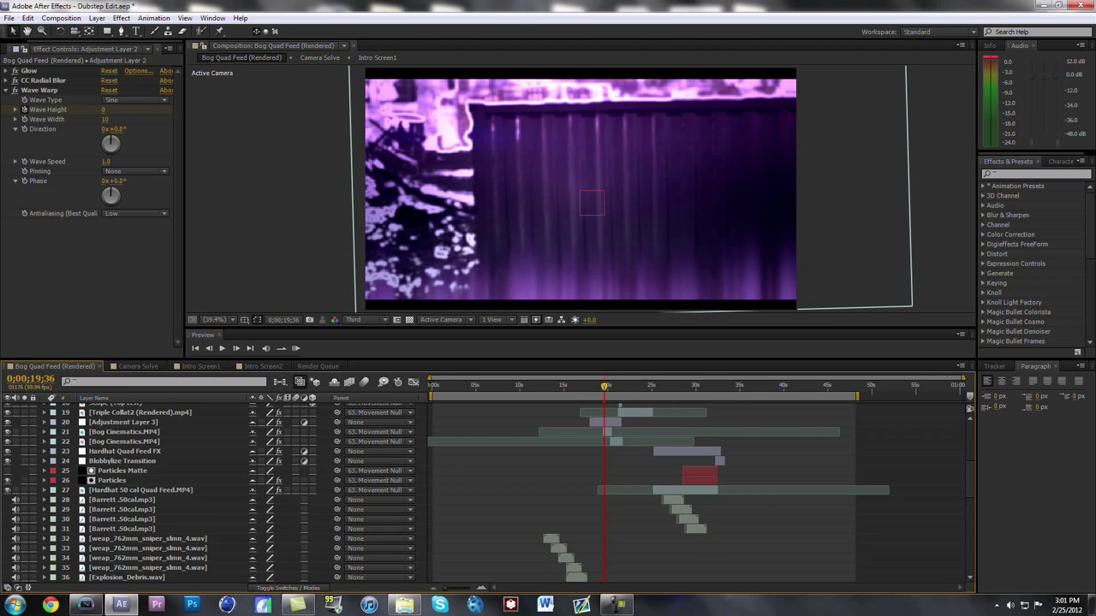
Play the remaining cinematics on to 0;00;21;21 and look through the timeline for the scope transition layers.
key("space")
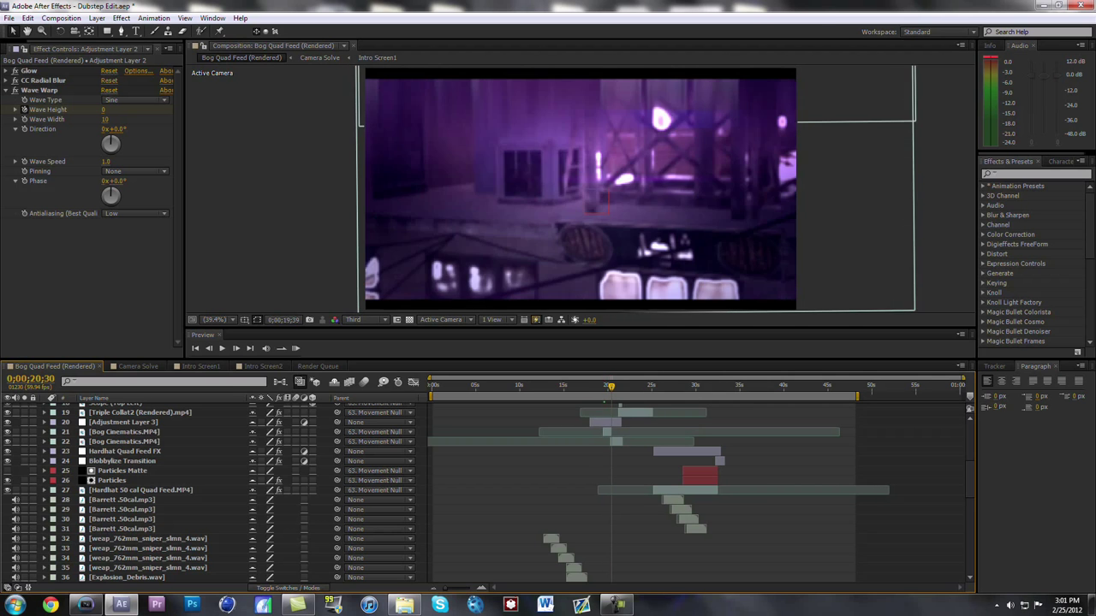
key("space")
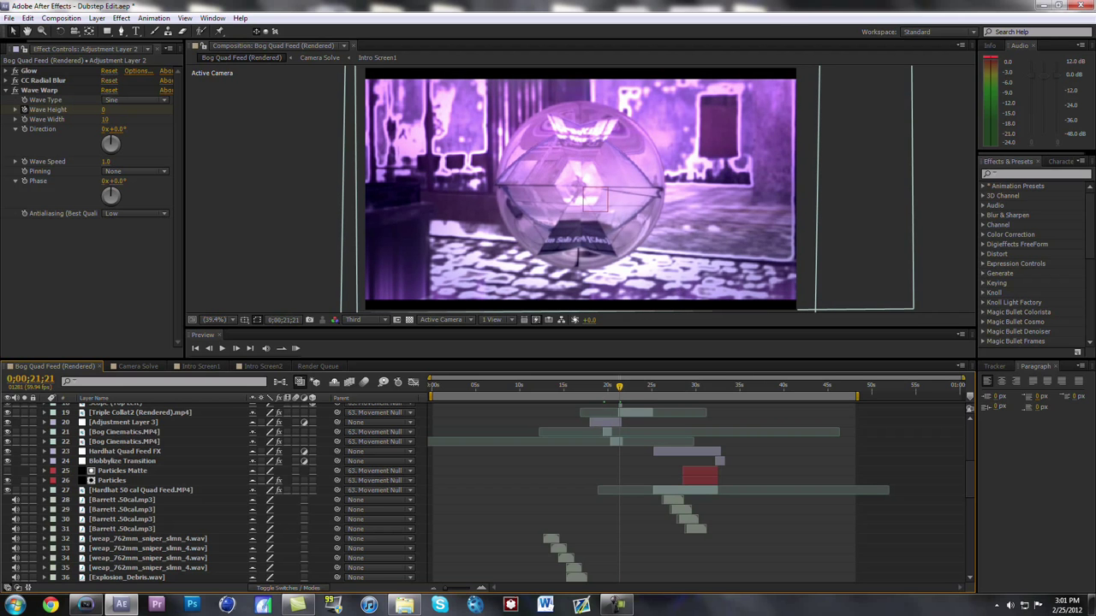
scroll(488, 493, "down", 8)
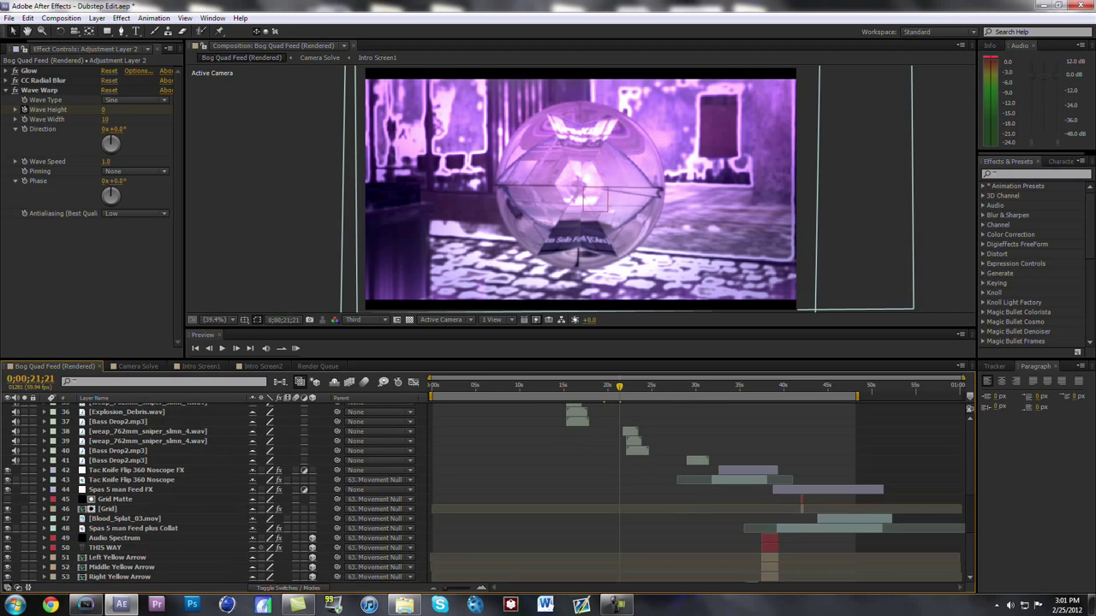
scroll(698, 492, "down", 4)
scroll(697, 492, "up", 15)
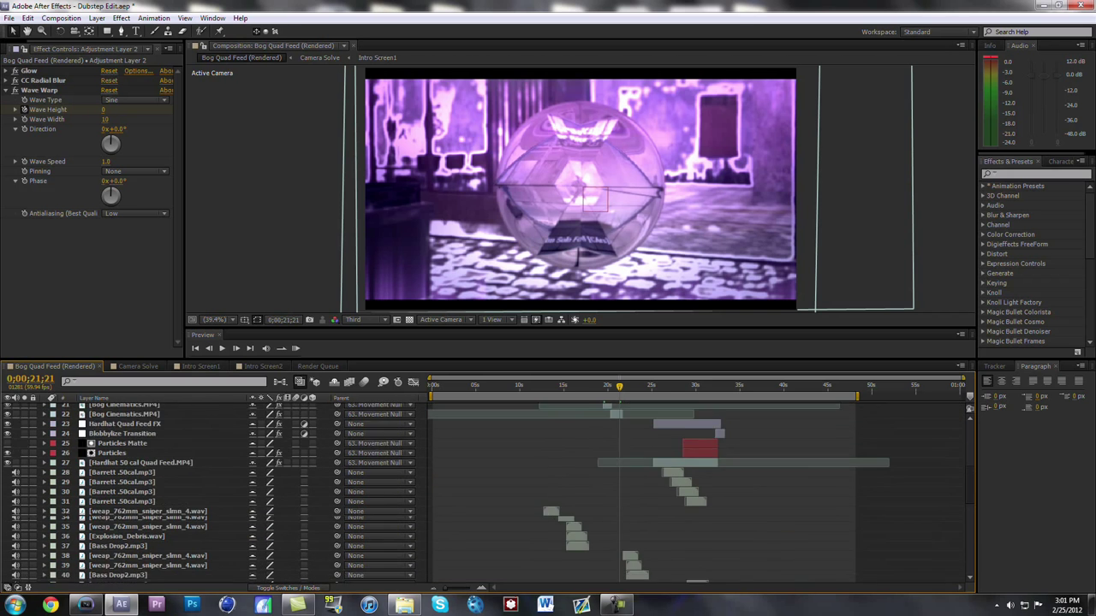
scroll(698, 492, "up", 5)
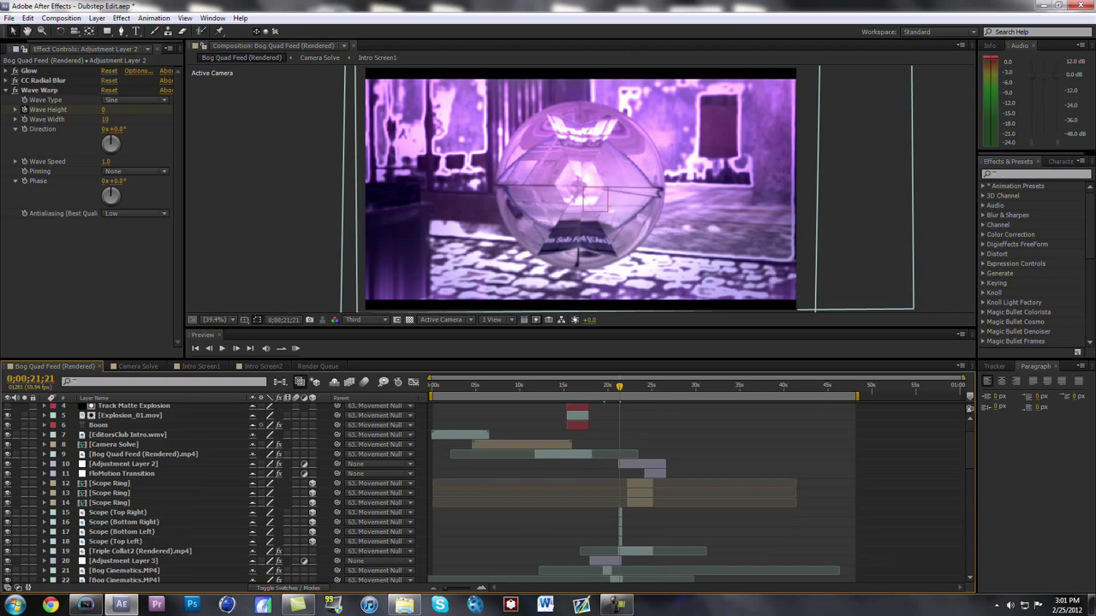
Zoom the timeline in around the scope transition, go to 0;00;21;20, and briefly toggle the Scope (Top Right) layer's visibility.
left_click(481, 588)
left_click(481, 588)
left_click(481, 588)
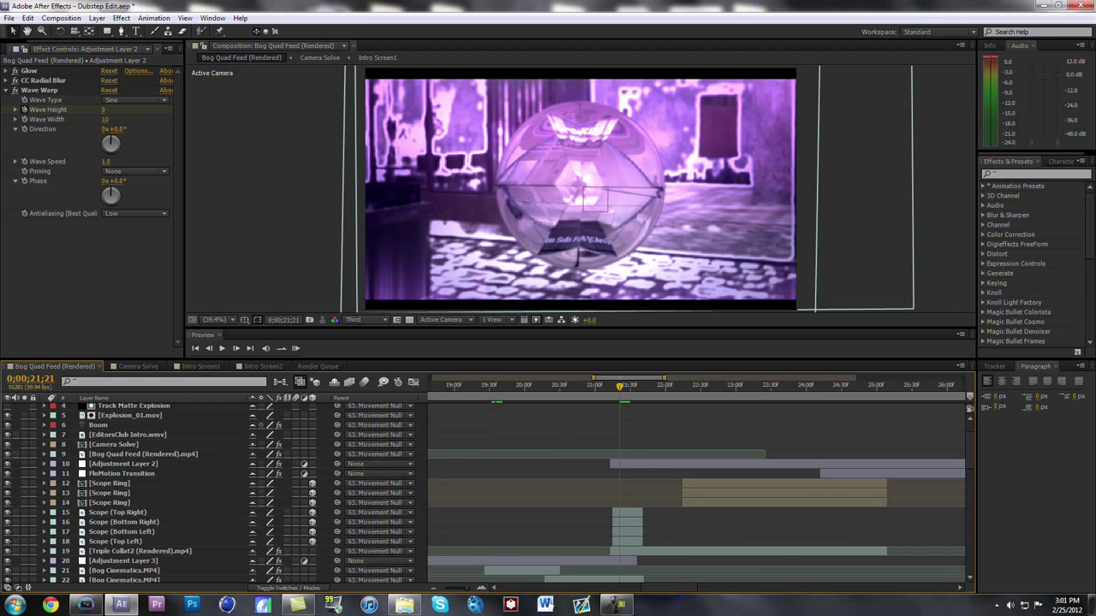
key("Page_Up")
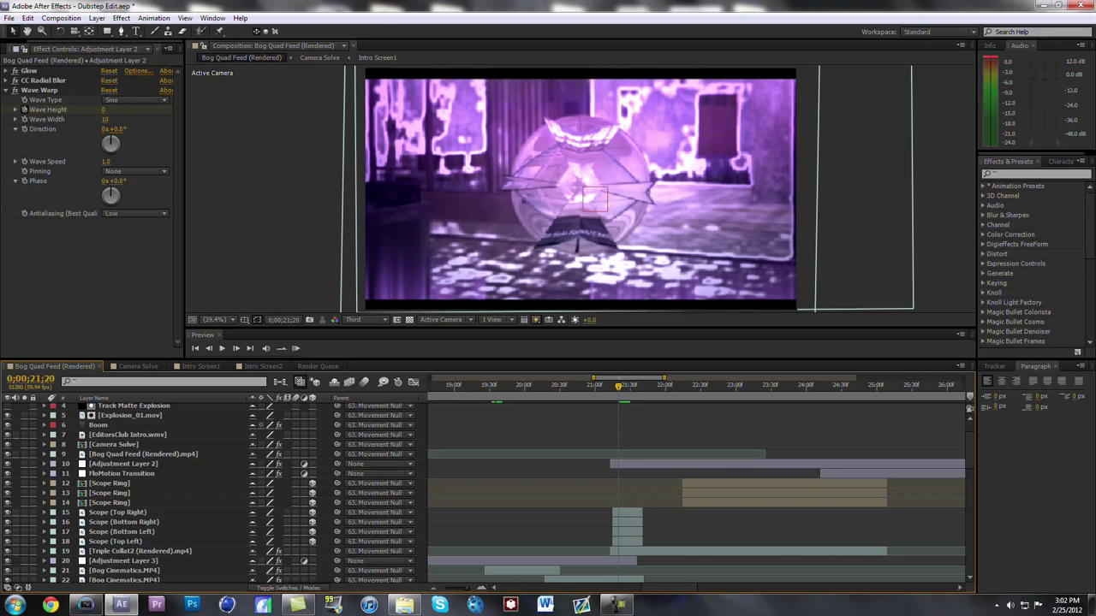
left_click(7, 512)
left_click(8, 513)
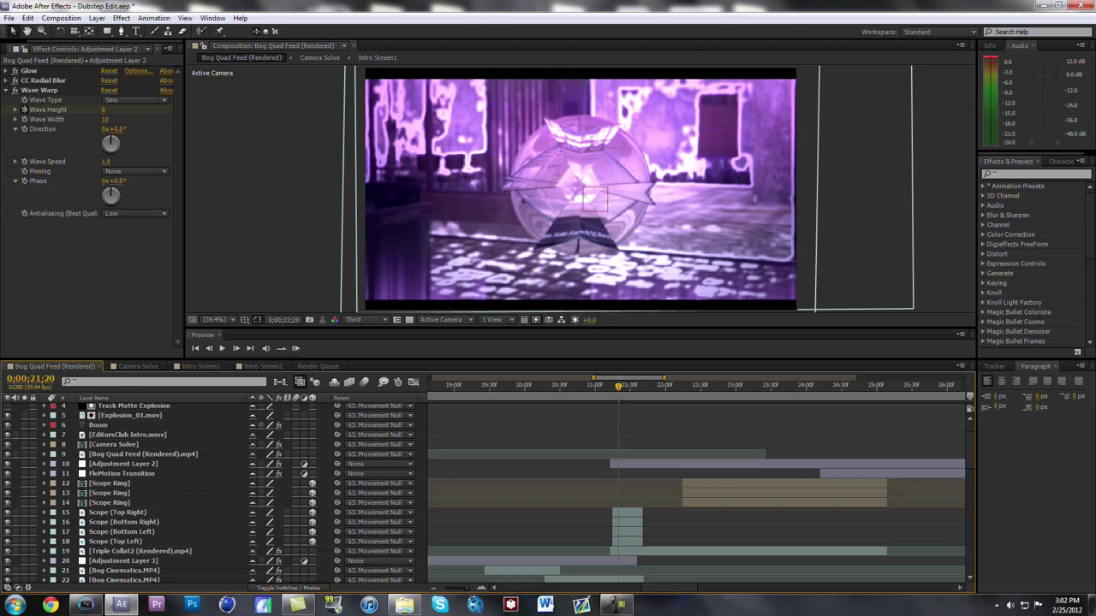
Step frame by frame through the opening scope transition to 0;00;21;25.
key("Page_Down")
key("Page_Down")
key("Page_Down")
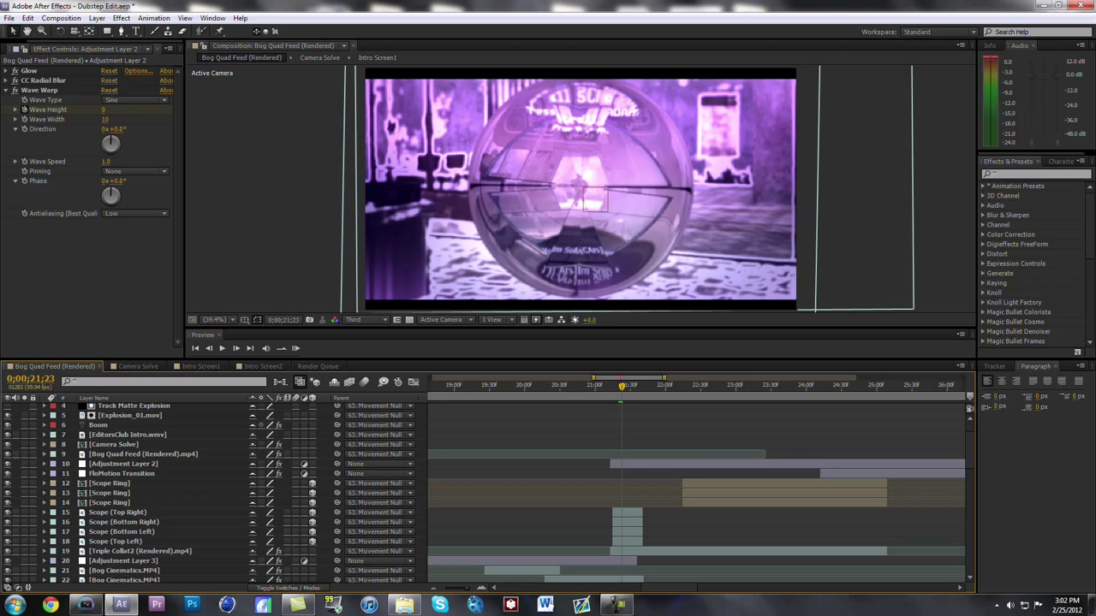
key("Page_Down")
key("Page_Down")
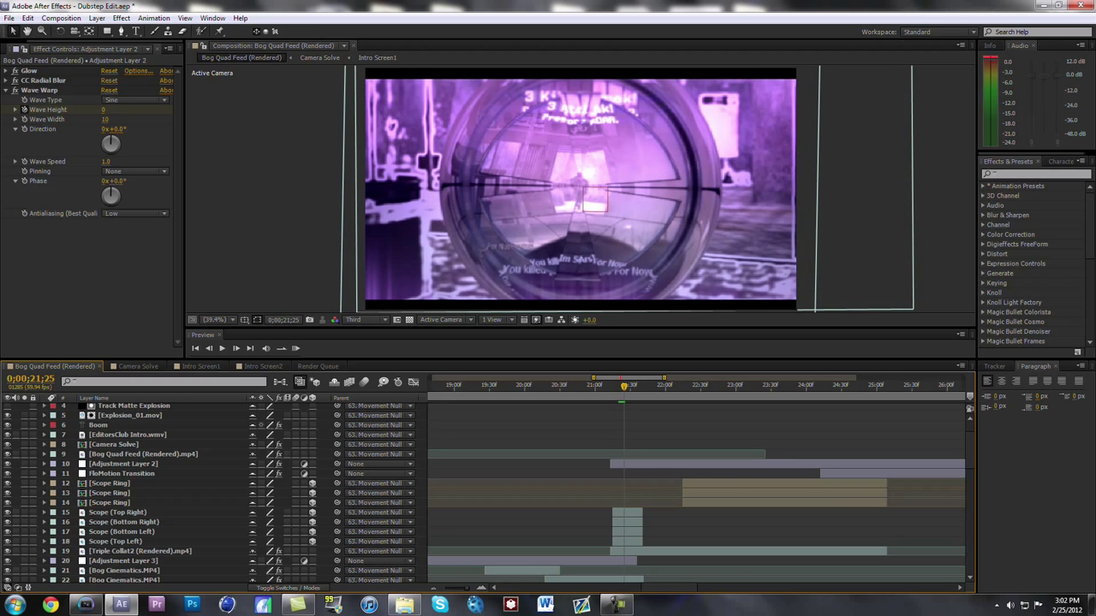
Examine the CC Radial ScaleWipe effect on the Triple Collat2 clip, and collapse the layer's properties.
left_click(123, 464)
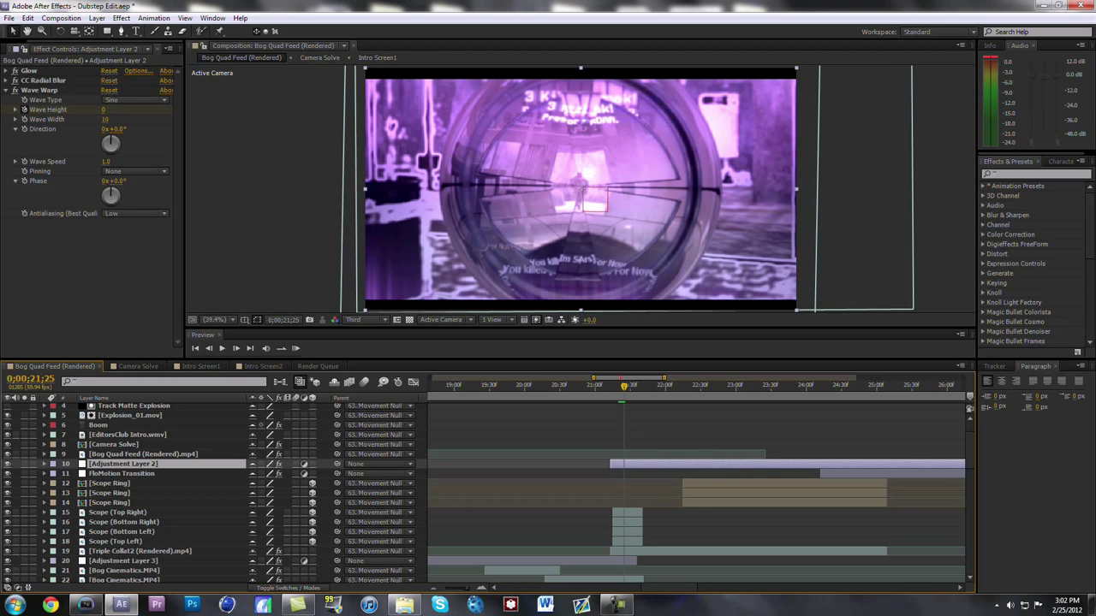
left_click(140, 551)
key("e")
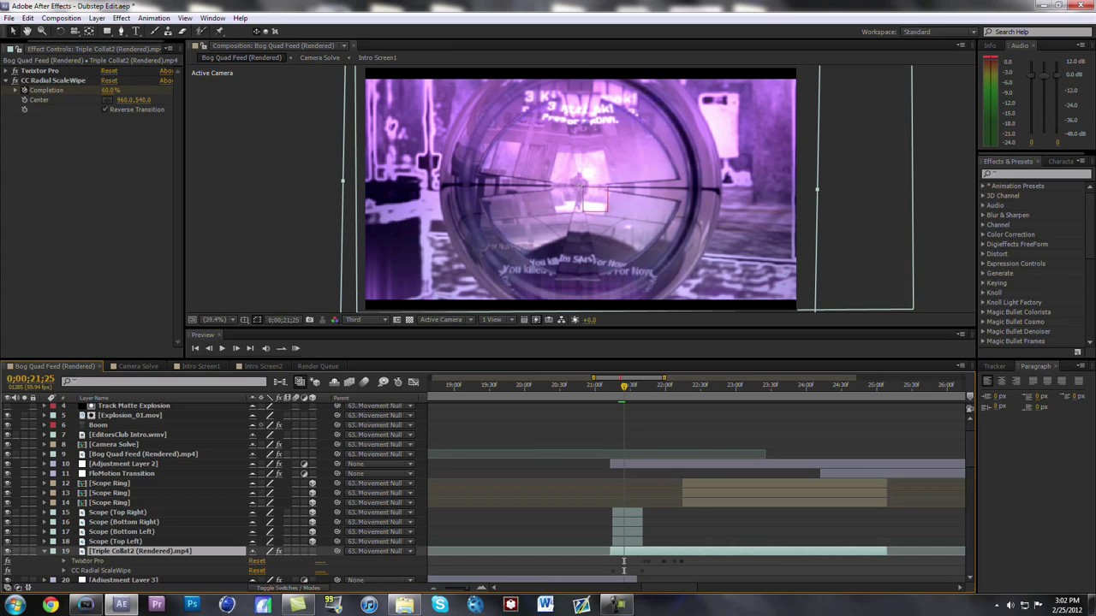
left_click(101, 571)
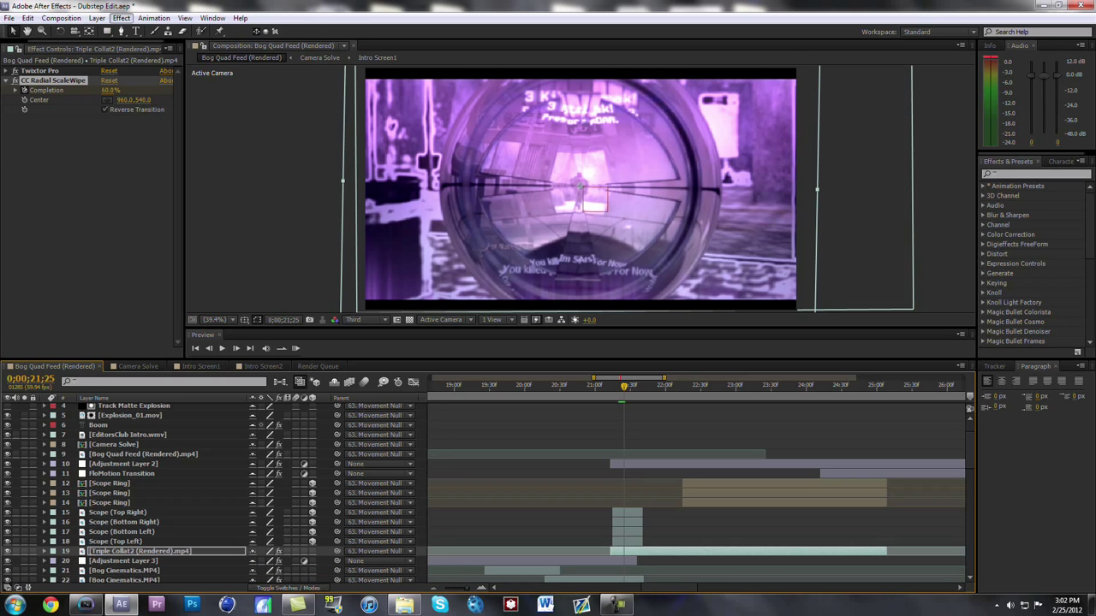
left_click(121, 18)
left_click(64, 214)
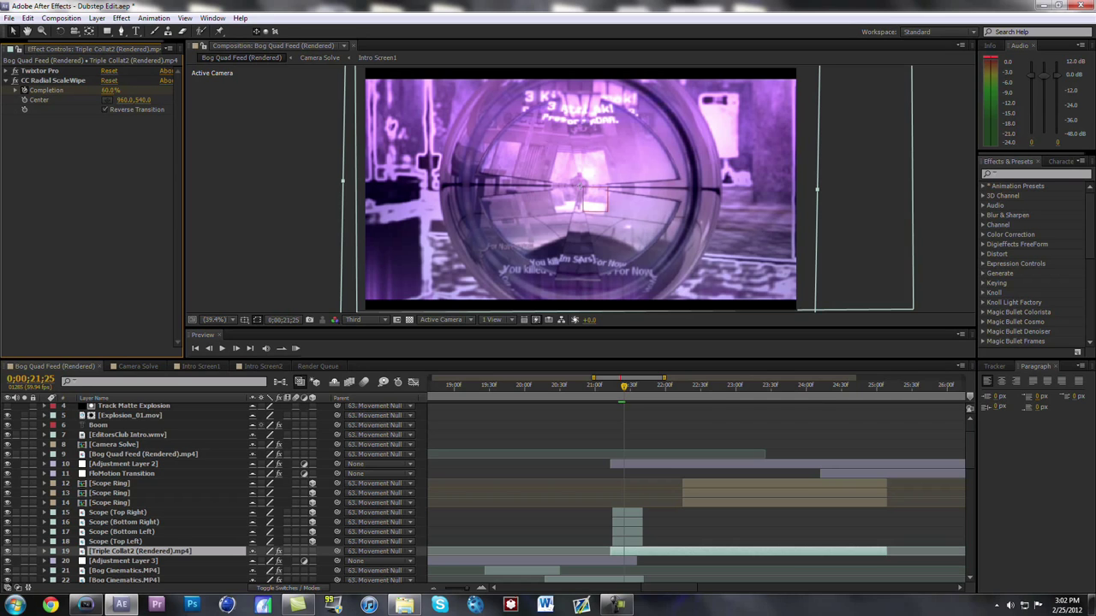
left_click(45, 551)
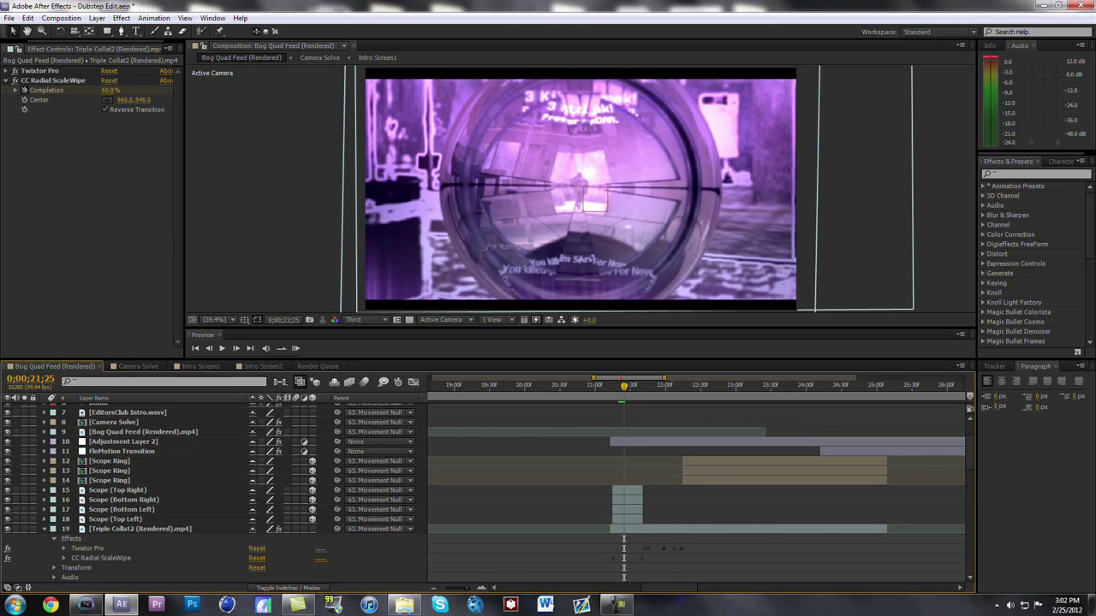
left_click(45, 529)
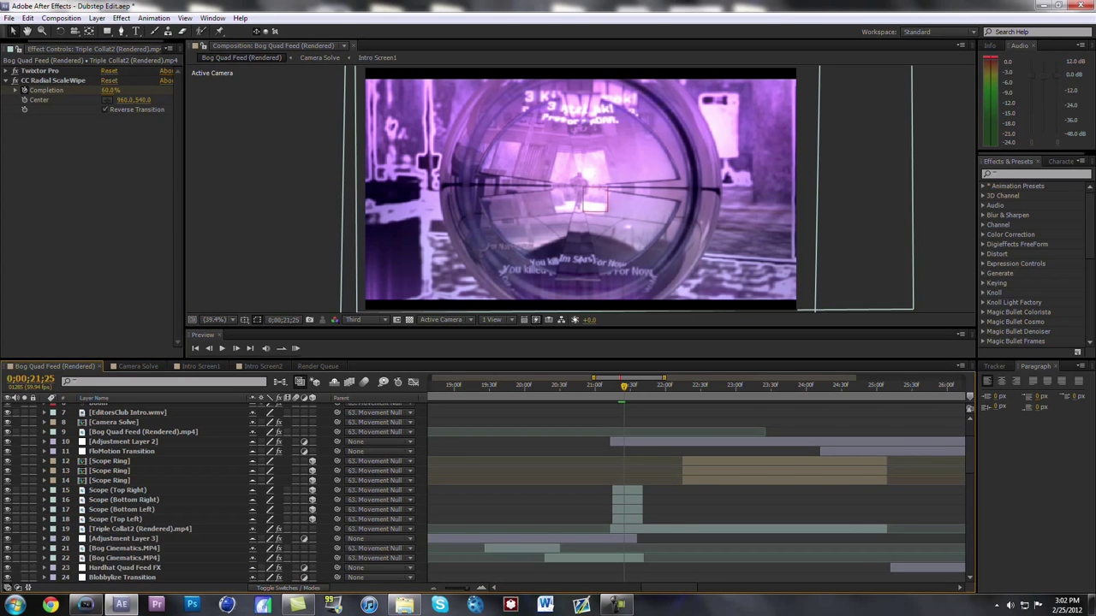
Scrub through the end of the scope transition to 0;00;21;46 and reveal the Triple Collat2 clip's effects again.
scroll(489, 492, "down", 1)
left_click_drag(623, 385, 628, 385)
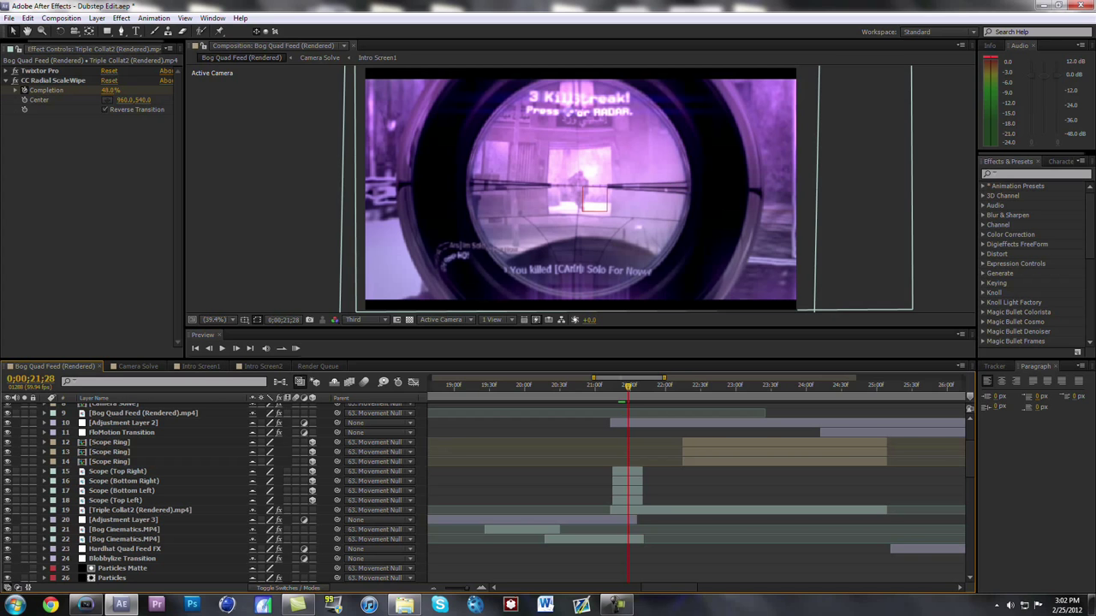
mouse_move(628, 386)
left_mouse_down()
mouse_move(618, 385)
mouse_move(650, 385)
left_mouse_up()
key("Page_Up")
left_click(627, 520)
left_click(633, 510)
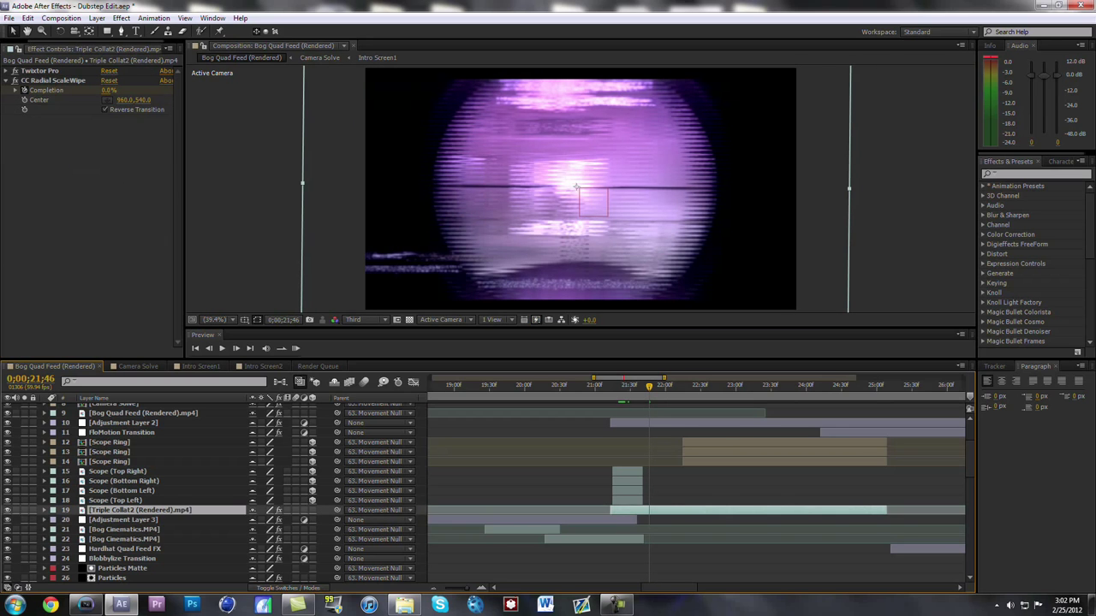
key("e")
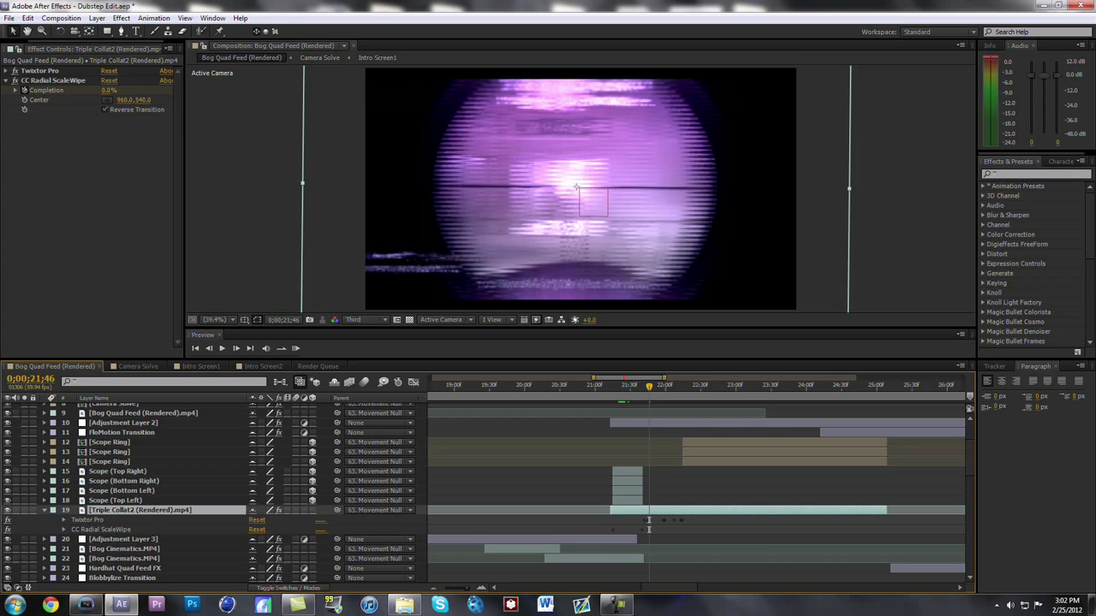
Collapse the Triple Collat2 clip's effects, reveal those of Adjustment Layer 2, and examine its Wave Warp effect up to 0;00;22;11.
key("e")
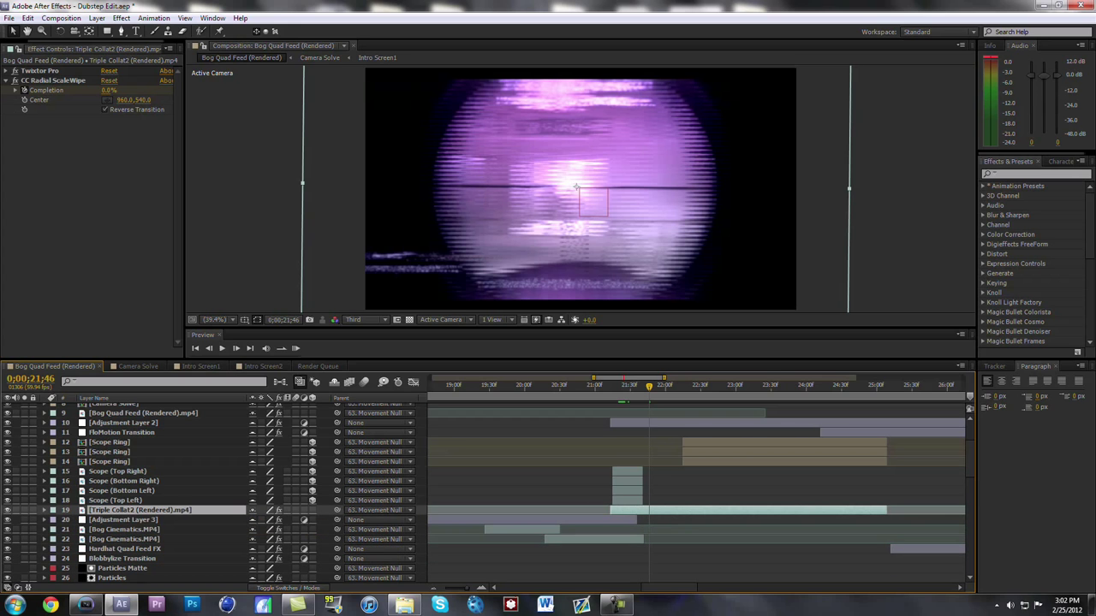
left_click(635, 423)
key("e")
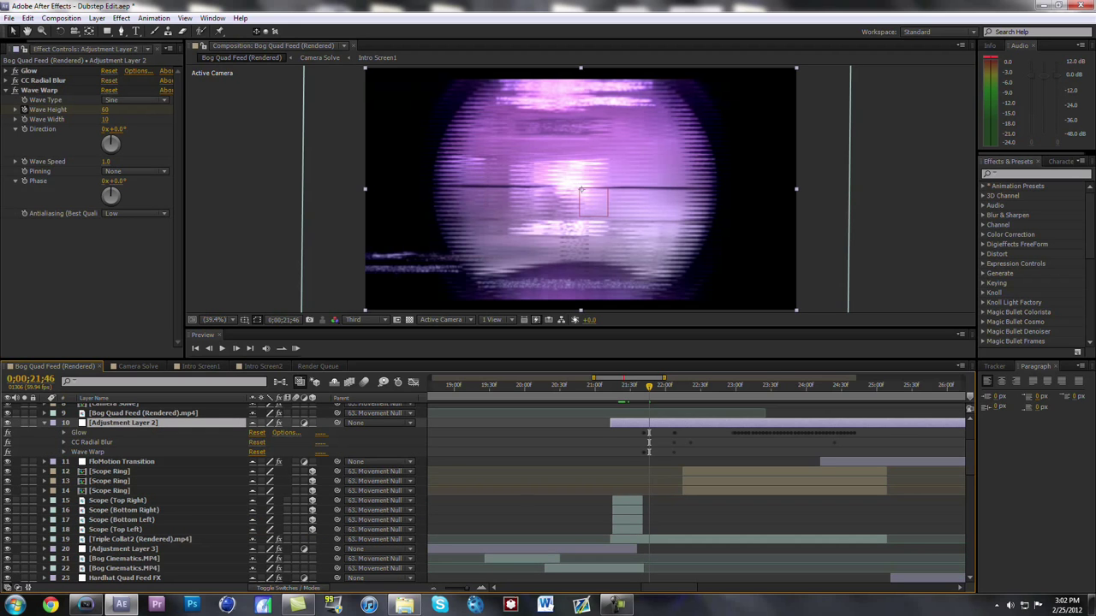
left_click(89, 452)
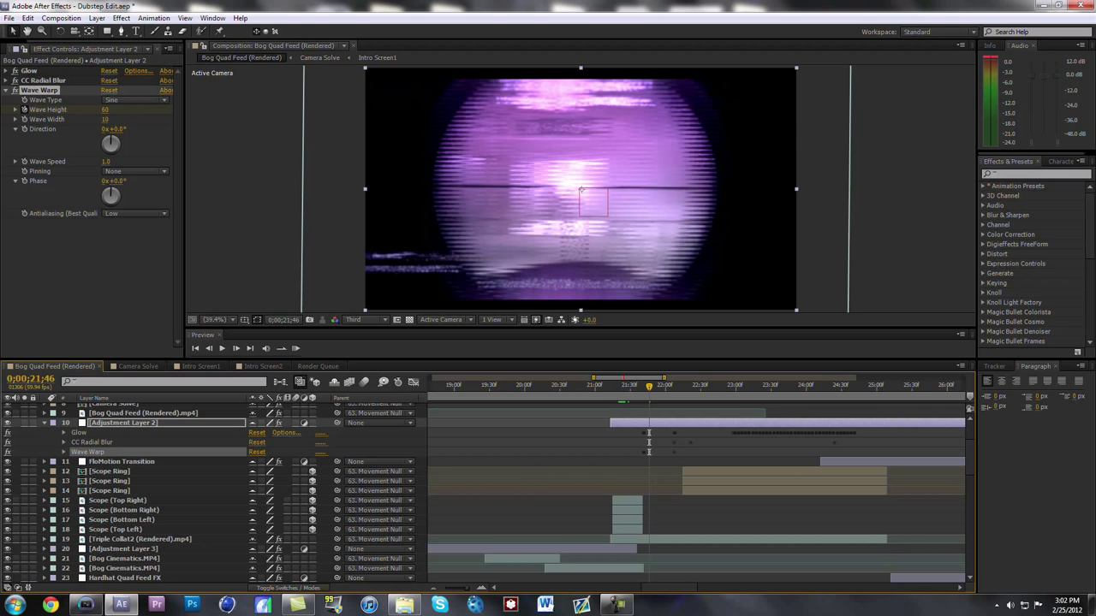
left_click(8, 452)
left_click(7, 452)
left_click_drag(649, 387, 678, 387)
key("ctrl+v")
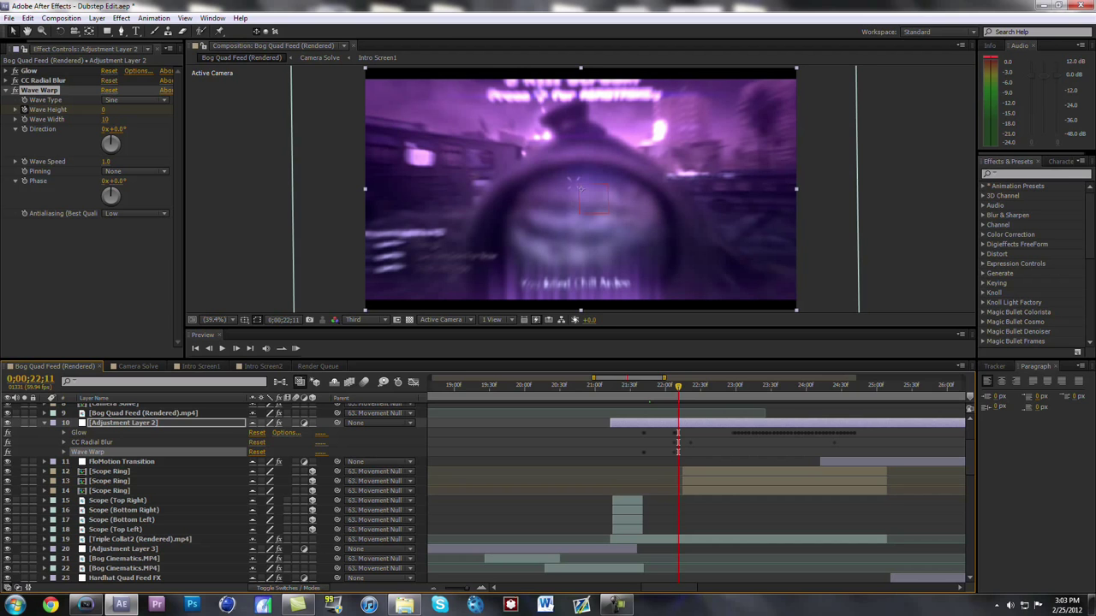
Select CC Radial Blur on Adjustment Layer 2 and step frame by frame through the blurred scope shot to 0;00;22;49.
key("Up")
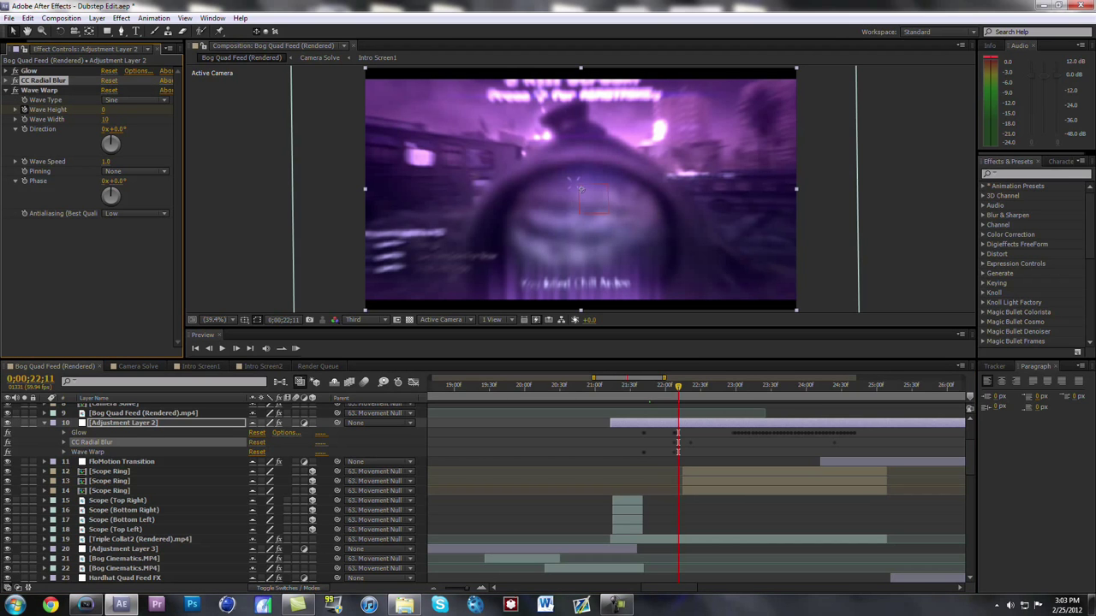
key("Page_Down")
key("Page_Down")
key("Page_Down")
key("Page_Down")
key("Page_Down")
key("Page_Down")
key("Page_Down")
key("Page_Down")
key("Page_Down")
key("Page_Down")
key("Page_Down")
key("Page_Down")
key("Page_Down")
key("Page_Down")
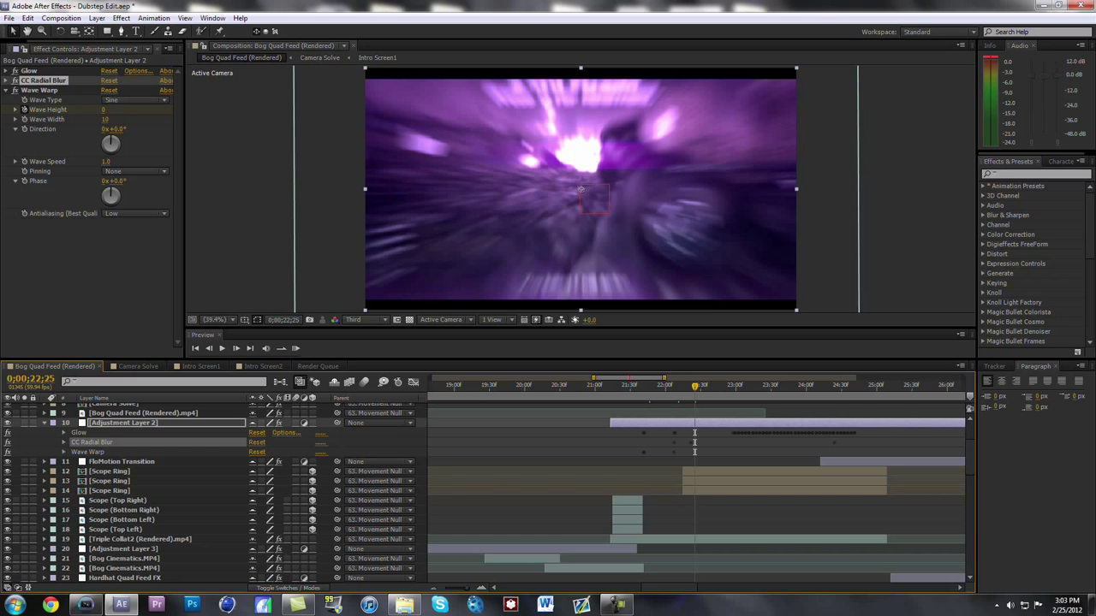
key("Page_Down")
key("Page_Down")
key("Page_Down")
key("Page_Down")
key("Page_Down")
key("Page_Down")
key("Page_Down")
key("Page_Down")
key("Page_Down")
key("Page_Down")
key("Page_Down")
key("Page_Down")
key("Page_Down")
key("Page_Down")
key("Page_Down")
key("Page_Down")
key("Page_Down")
key("Page_Down")
key("Page_Down")
key("Page_Down")
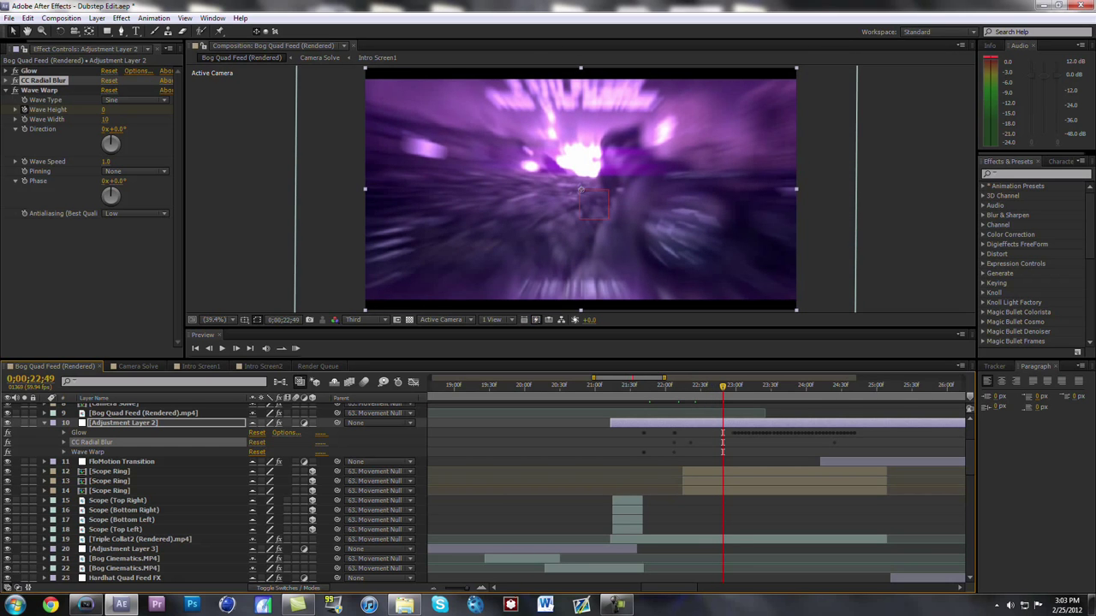
Find the Scope Ring composition among the project items and open it.
left_click_drag(86, 41, 53, 41)
left_click(18, 49)
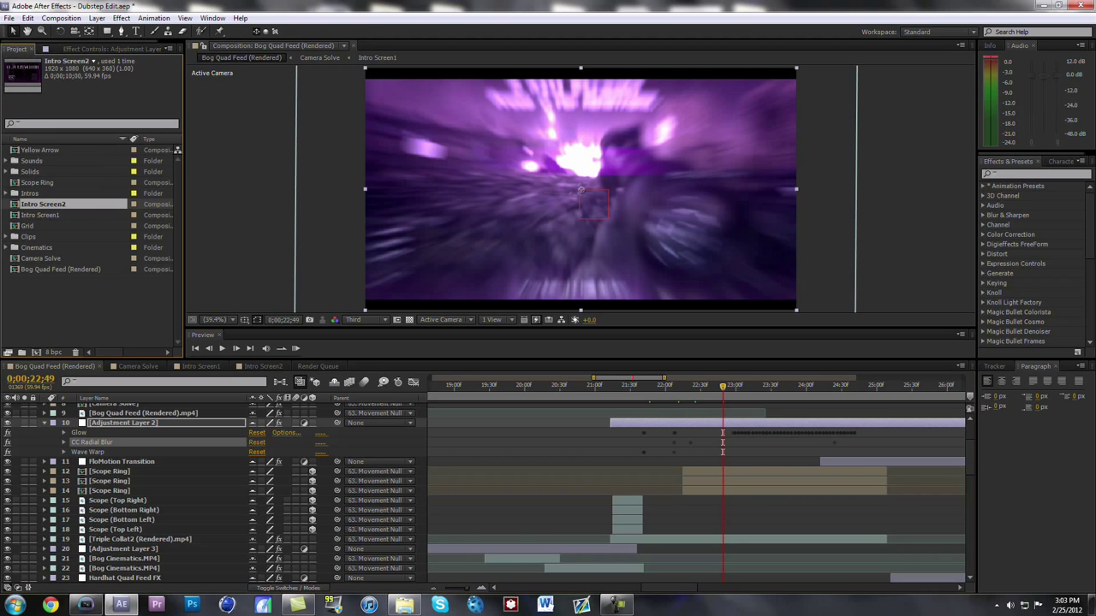
left_click(39, 182)
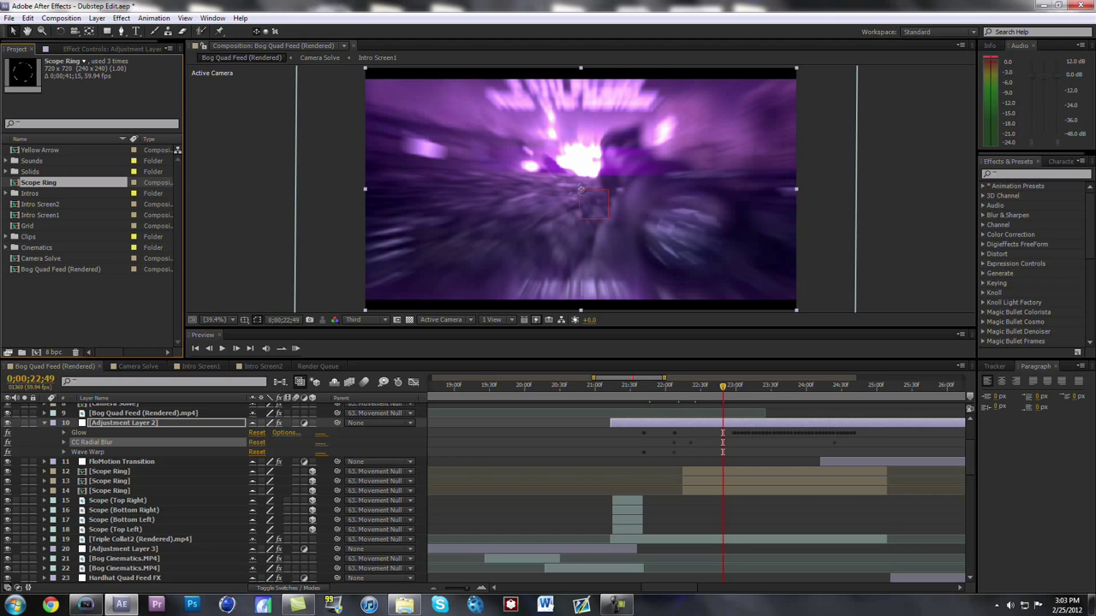
left_click(200, 367)
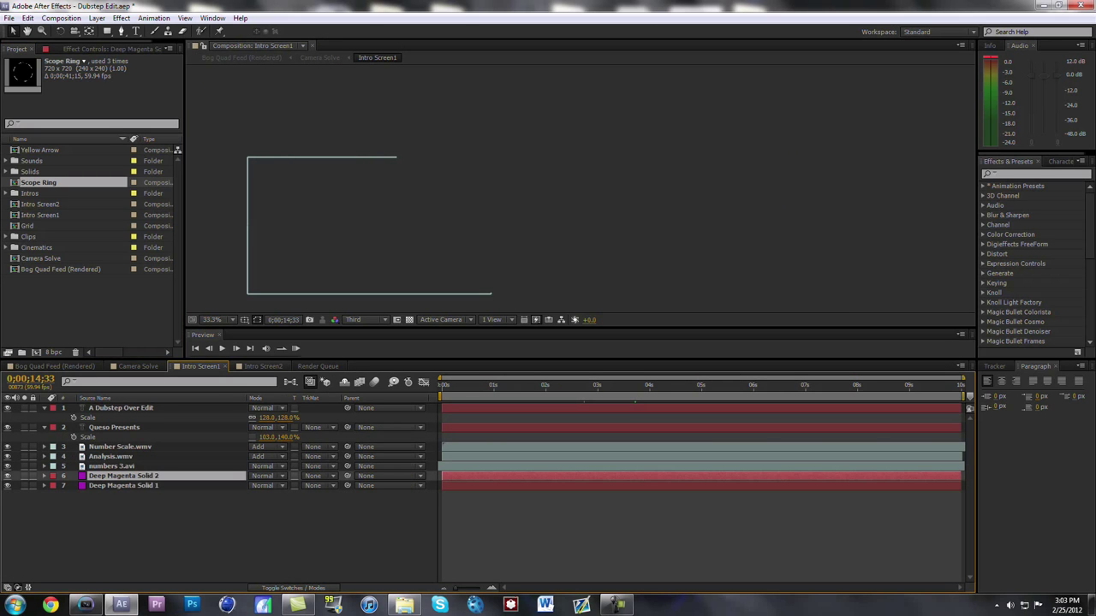
left_click_drag(484, 386, 509, 386)
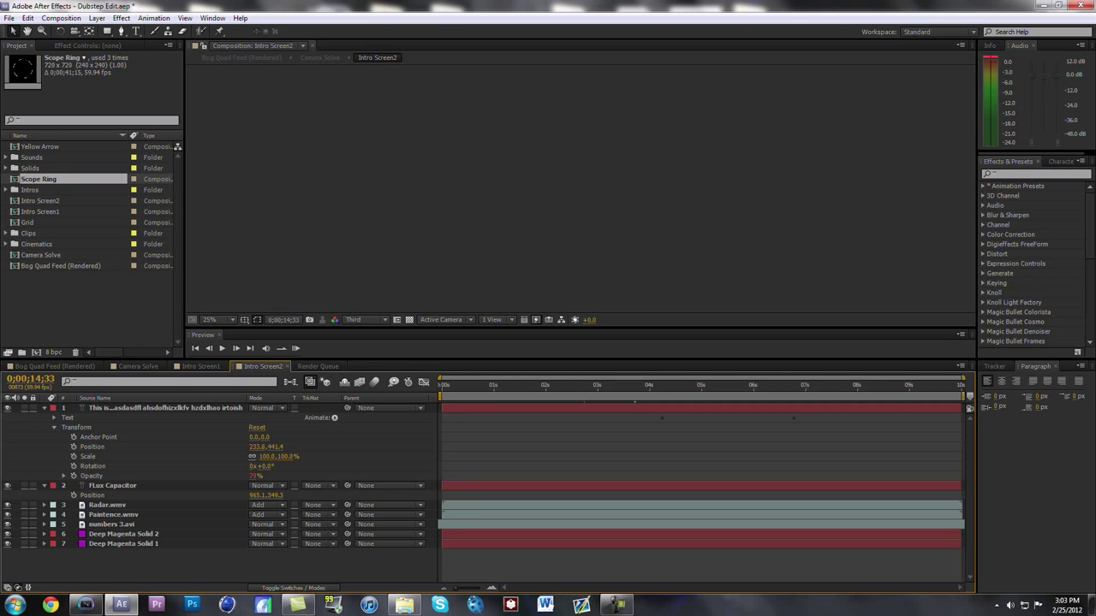
double_click(38, 179)
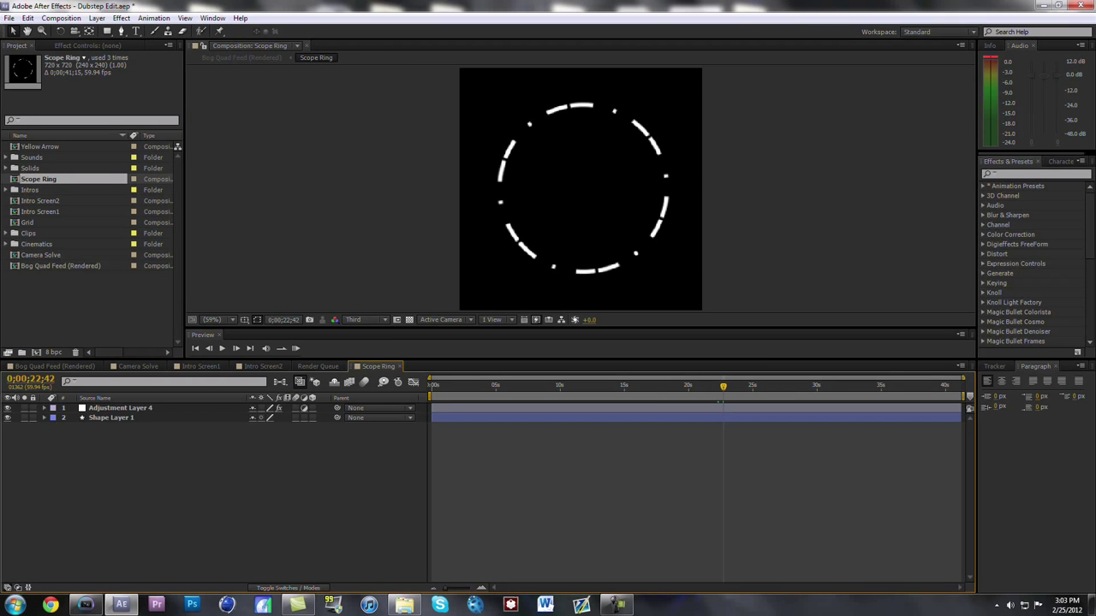
Scrub the Scope Ring composition to 0;00;20;21 and examine the CC Lens settings on Adjustment Layer 4.
left_click_drag(724, 387, 692, 387)
left_click(111, 418)
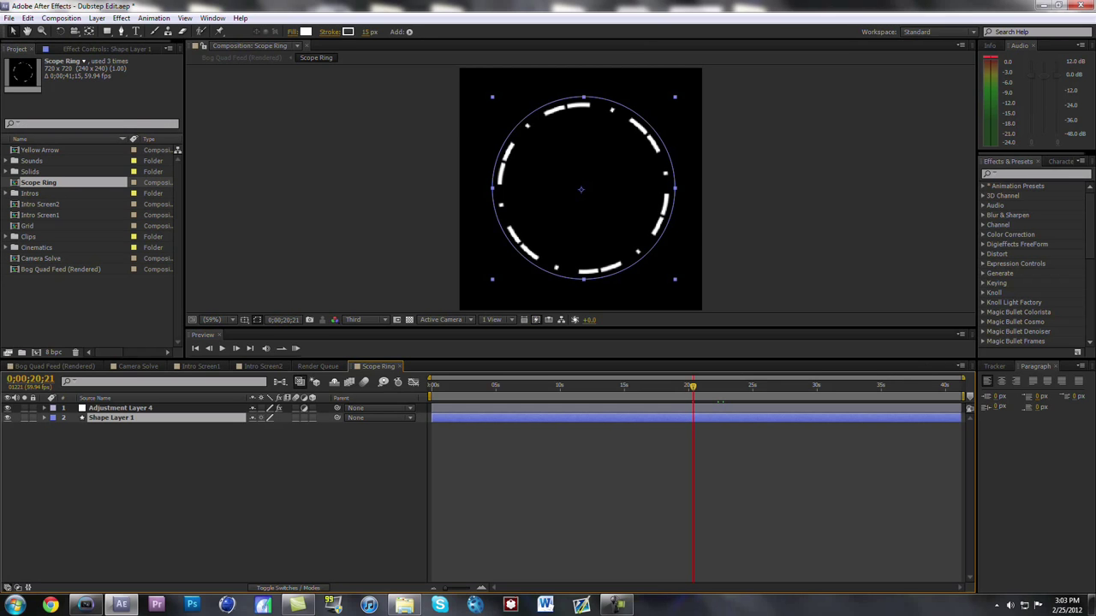
left_click(45, 418)
left_click(119, 408)
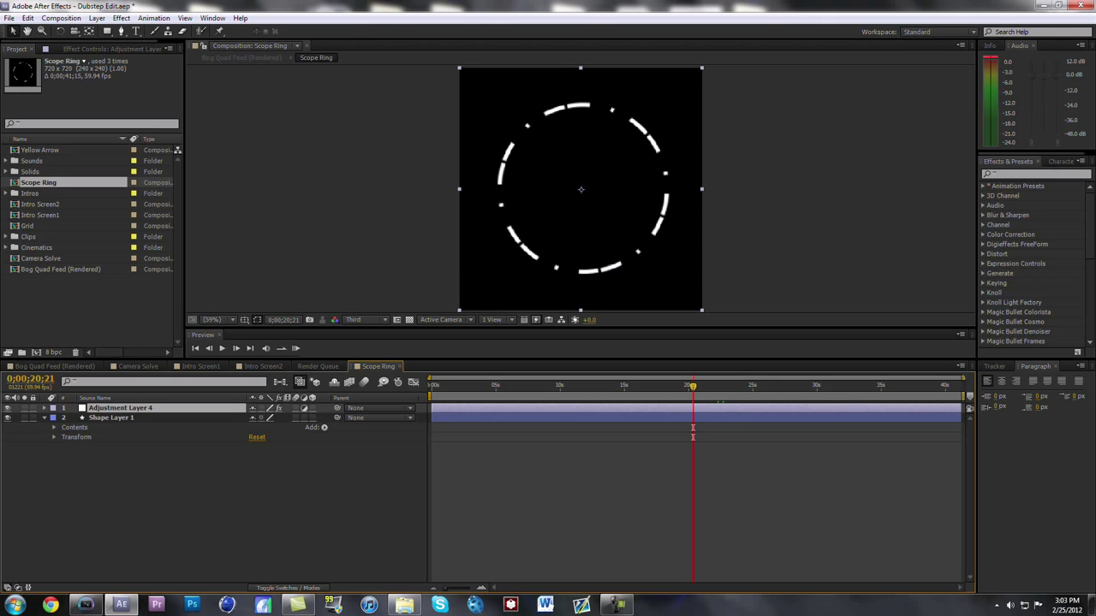
left_click(111, 48)
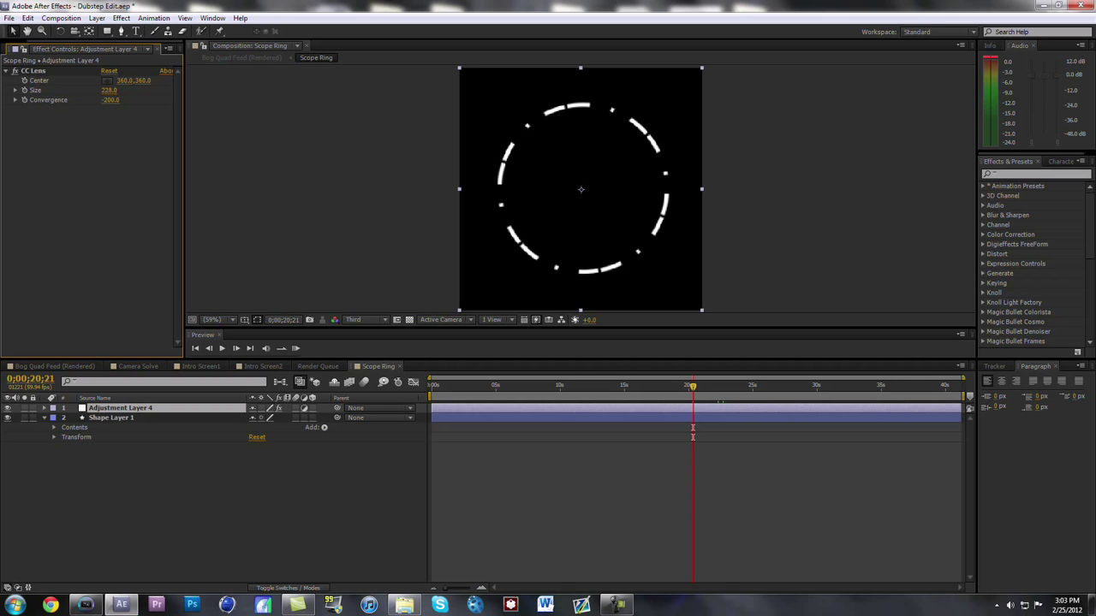
Expand Shape Layer 1's Ellipse 1 contents down to Stroke 1's dash settings and the Offset expression.
left_click(111, 418)
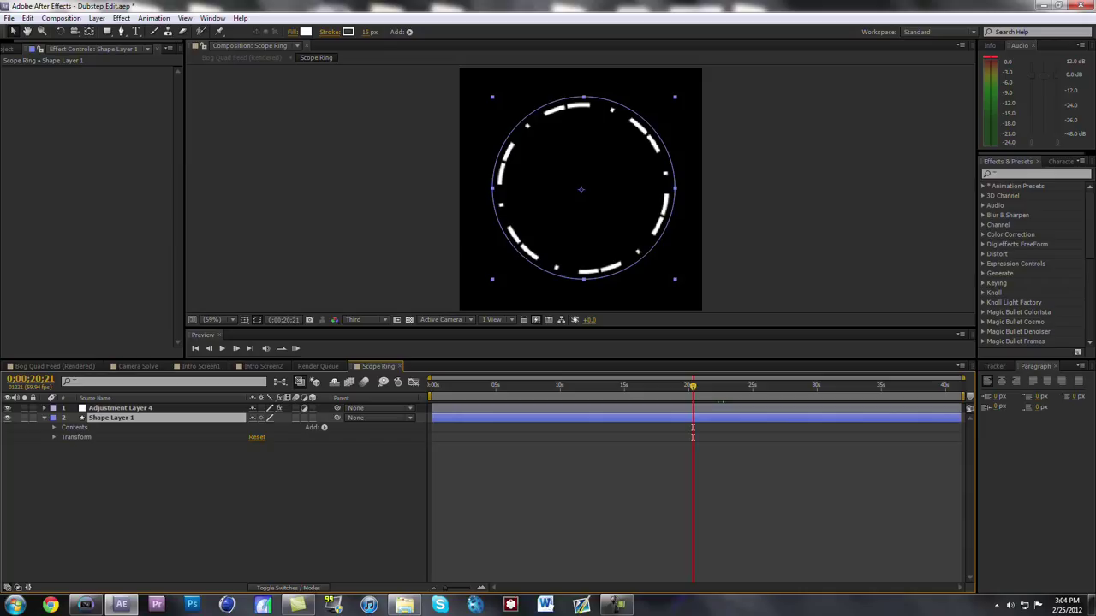
left_click(54, 428)
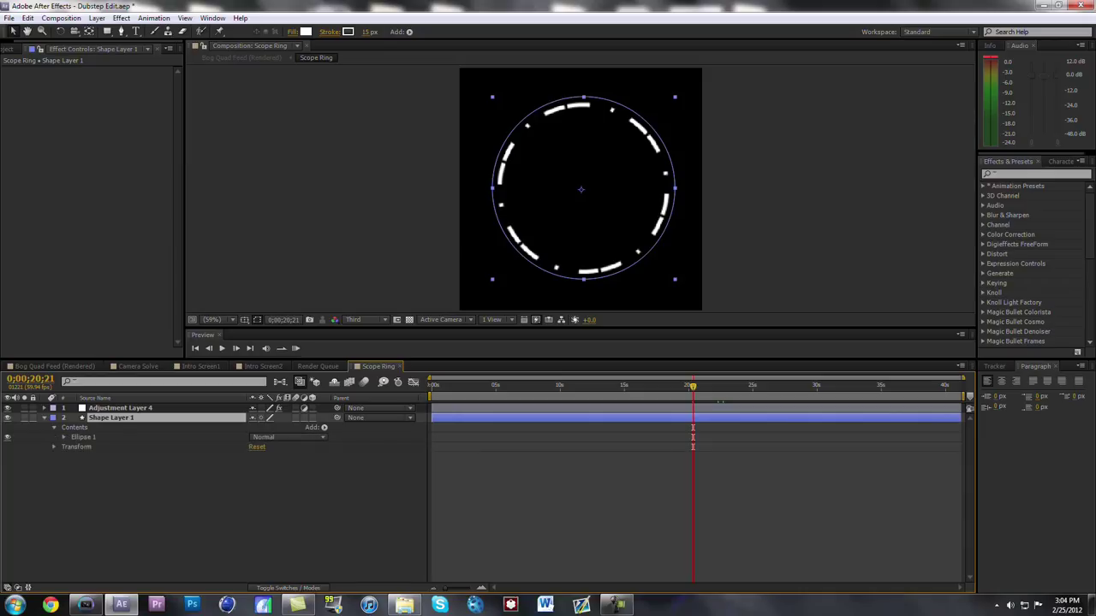
left_click(64, 438)
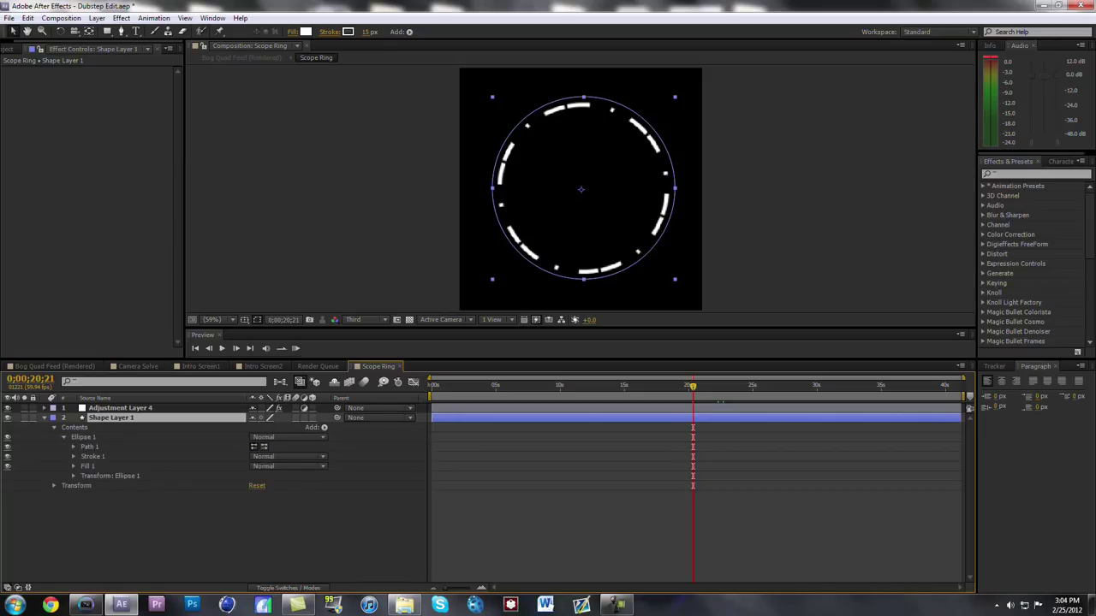
left_click(69, 447)
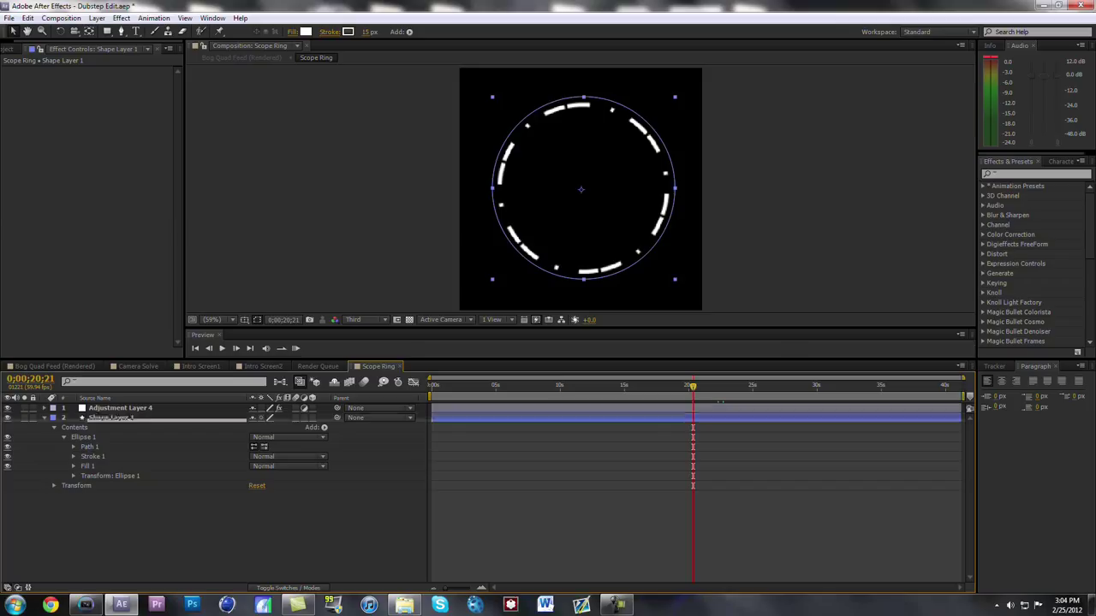
left_click(73, 446)
left_click(74, 466)
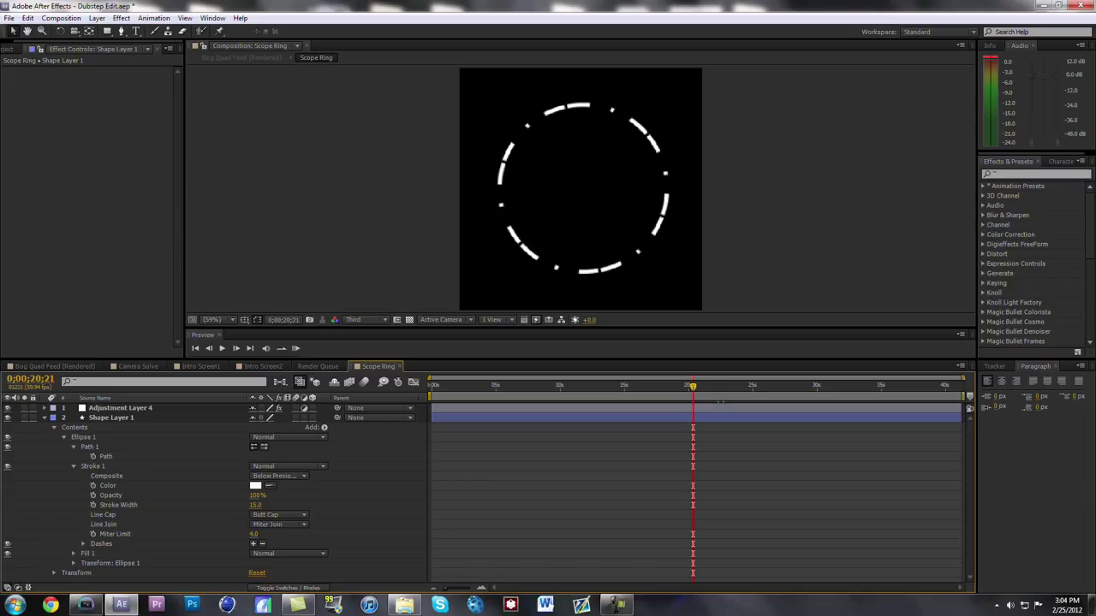
left_click(73, 466)
left_click(73, 466)
left_click(83, 544)
scroll(274, 492, "down", 1)
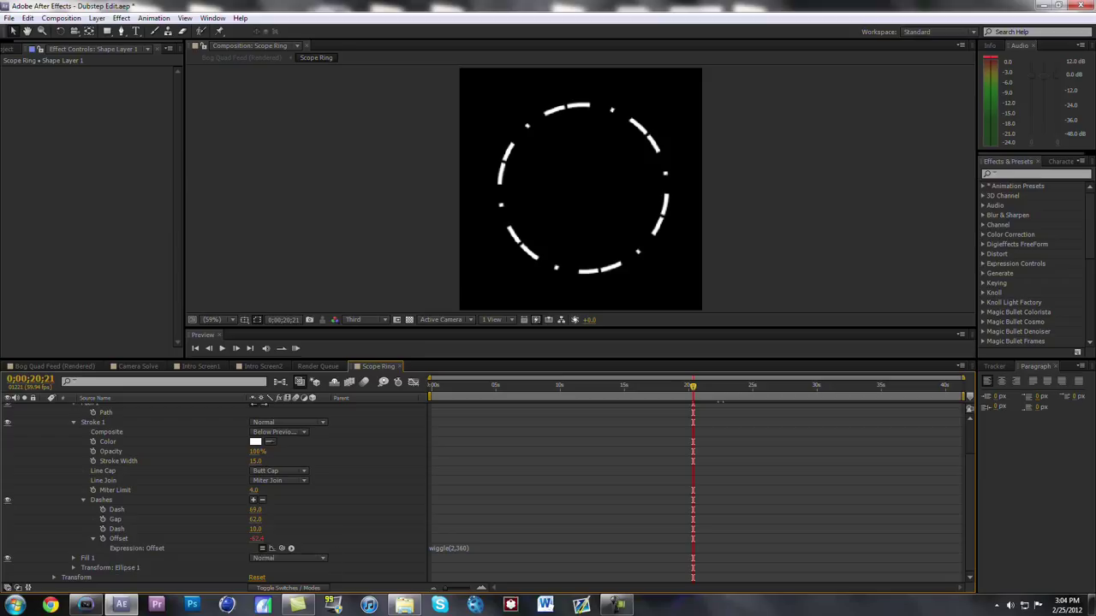
Adjust the dash Offset of Stroke 1, preview the rotating ring around 0;00;18;43, and collapse Shape Layer 1.
left_click(103, 540, "alt")
mouse_move(255, 539)
left_mouse_down()
mouse_move(339, 539)
mouse_move(283, 539)
left_mouse_up()
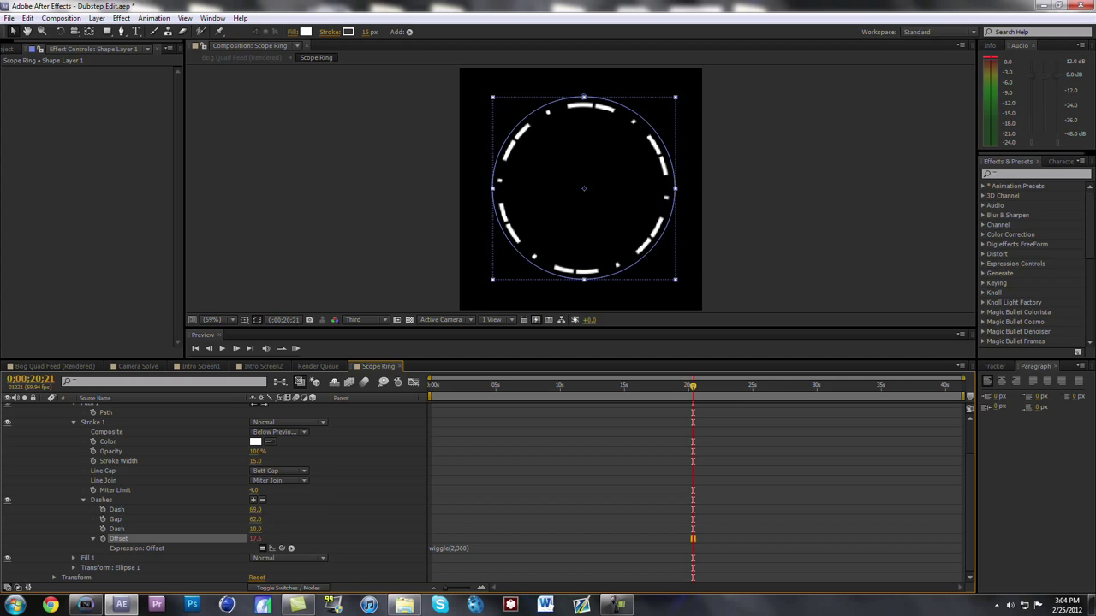
left_click_drag(615, 387, 656, 387)
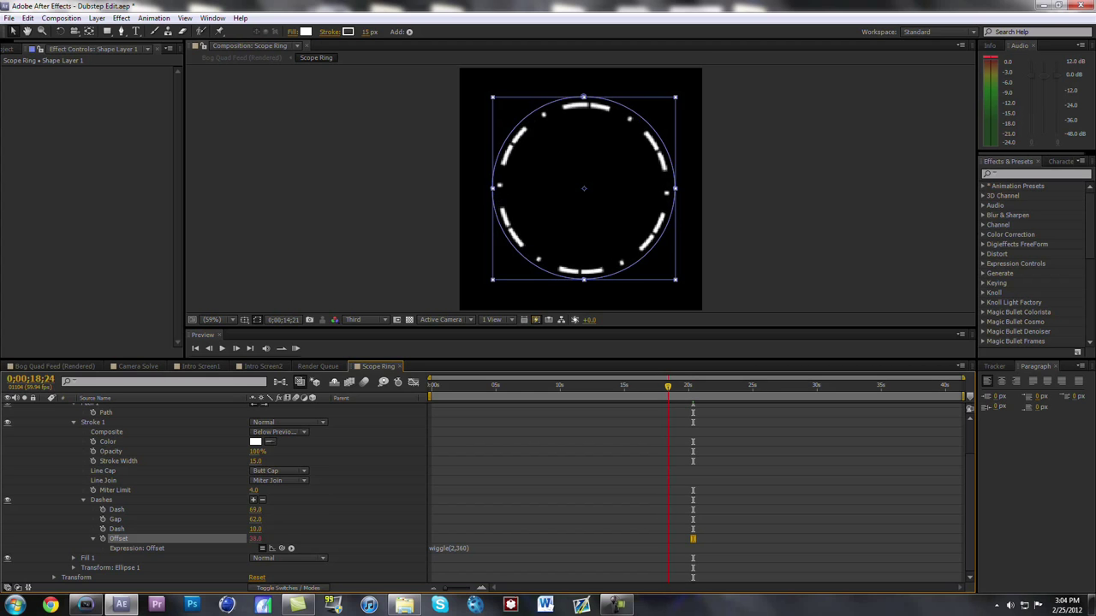
key("space")
left_click(73, 422)
left_click(171, 539)
left_click(44, 418)
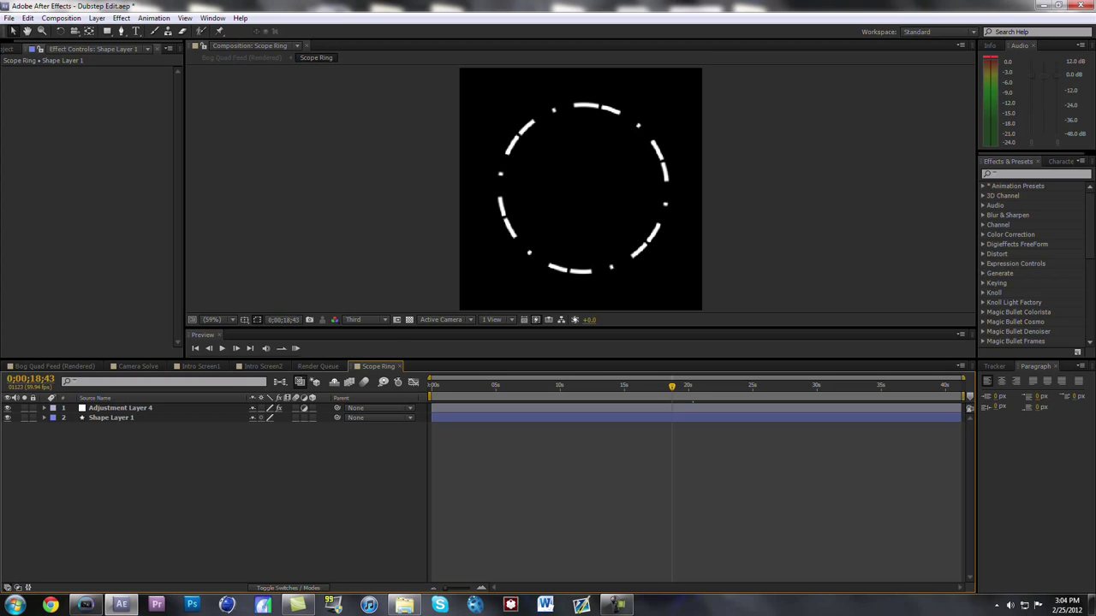
Return to the Bog Quad Feed (Rendered) composition and scrub through the Scope Ring layers and Adjustment Layer 2's Glow pulses.
left_click(55, 366)
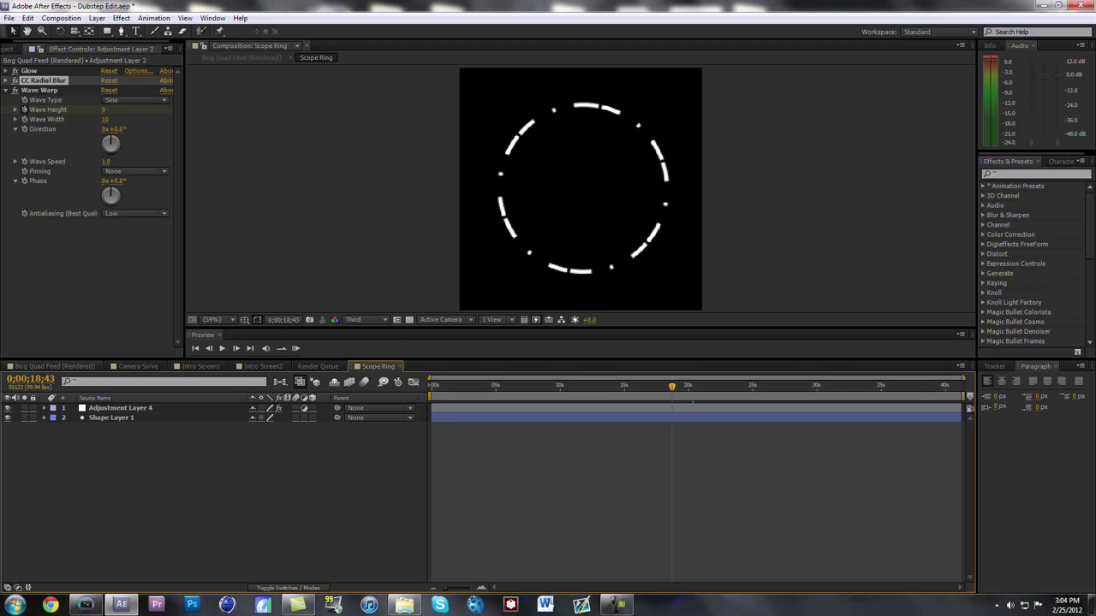
left_click_drag(442, 387, 457, 387)
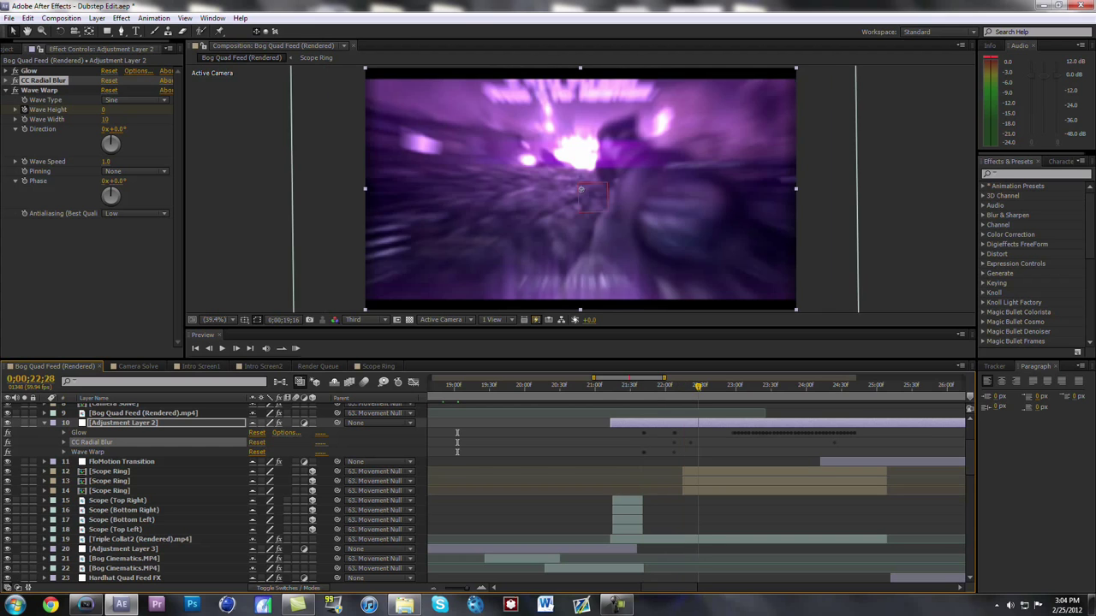
left_click(684, 228)
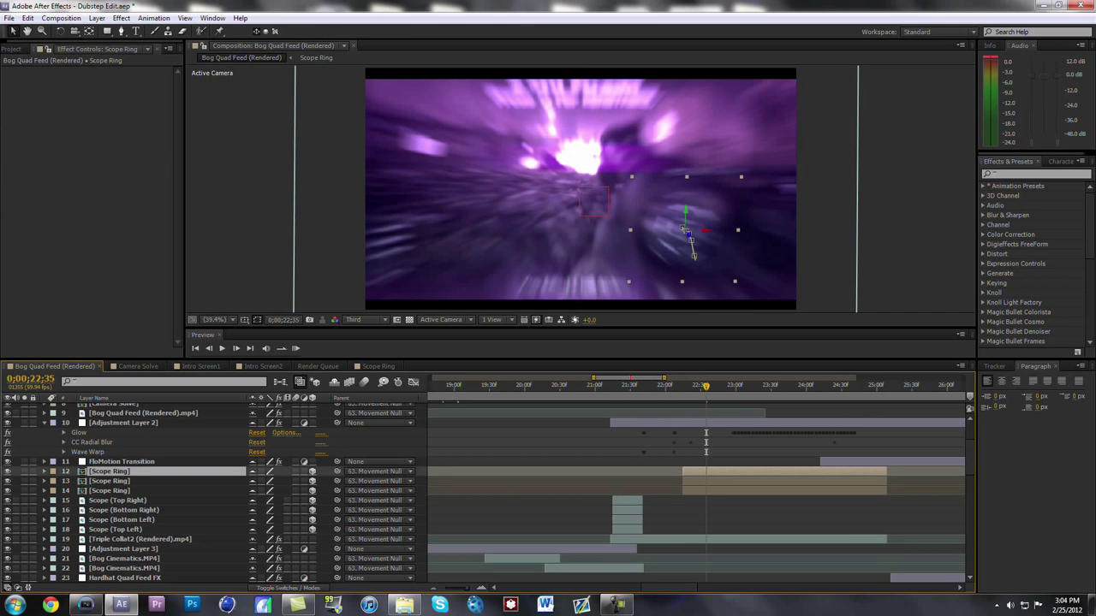
key("space")
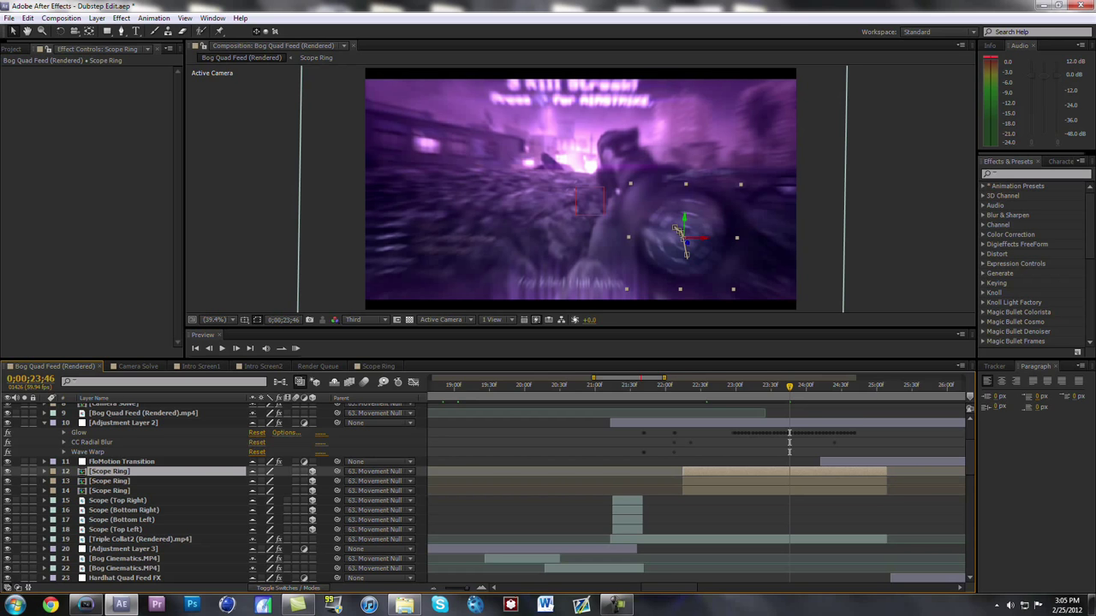
key("space")
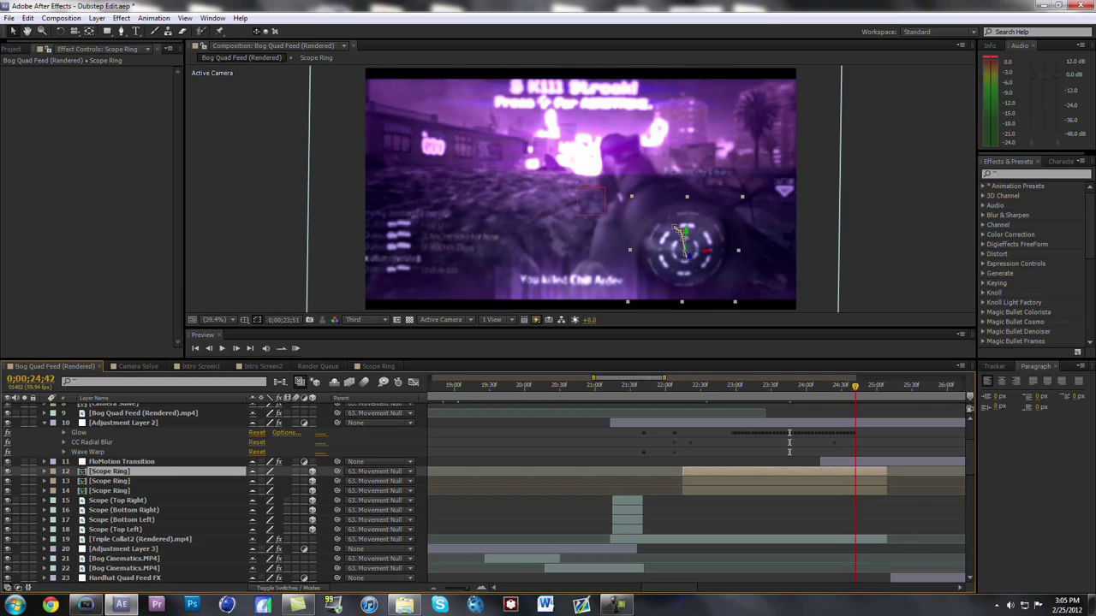
key("space")
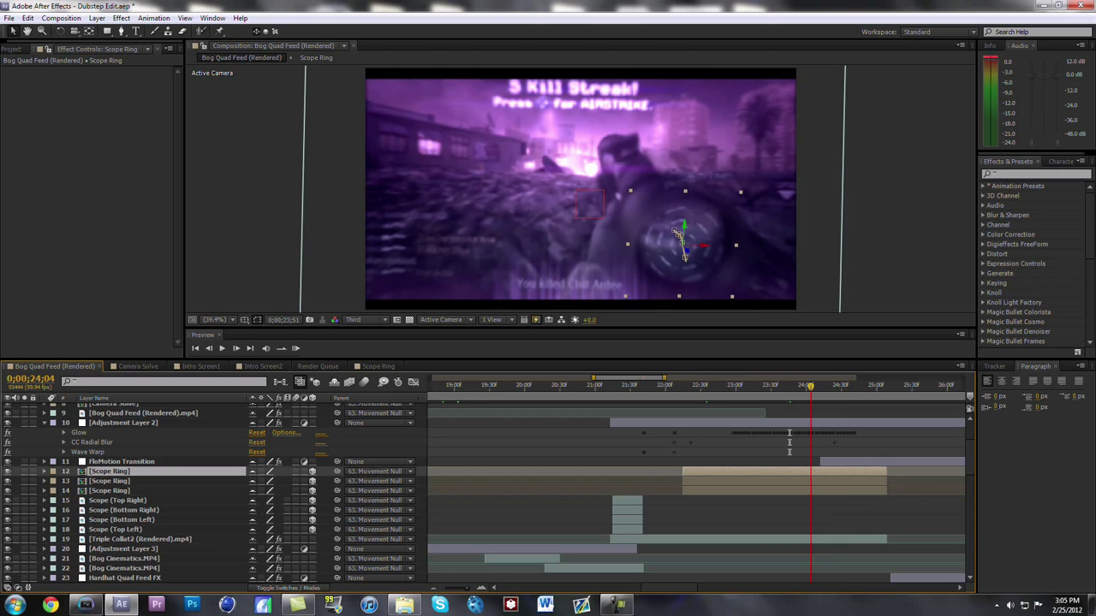
left_click(580, 188)
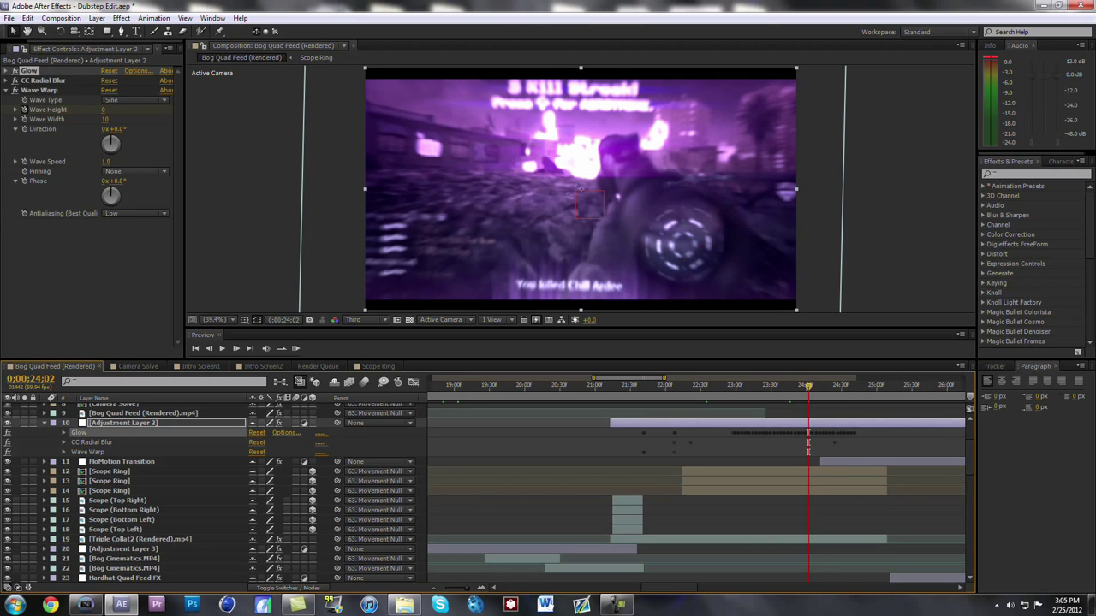
Go to 0;00;24;58, collapse Adjustment Layer 2's effects, and examine the FloMotion Transition layer's CC Flo Motion settings.
key("space")
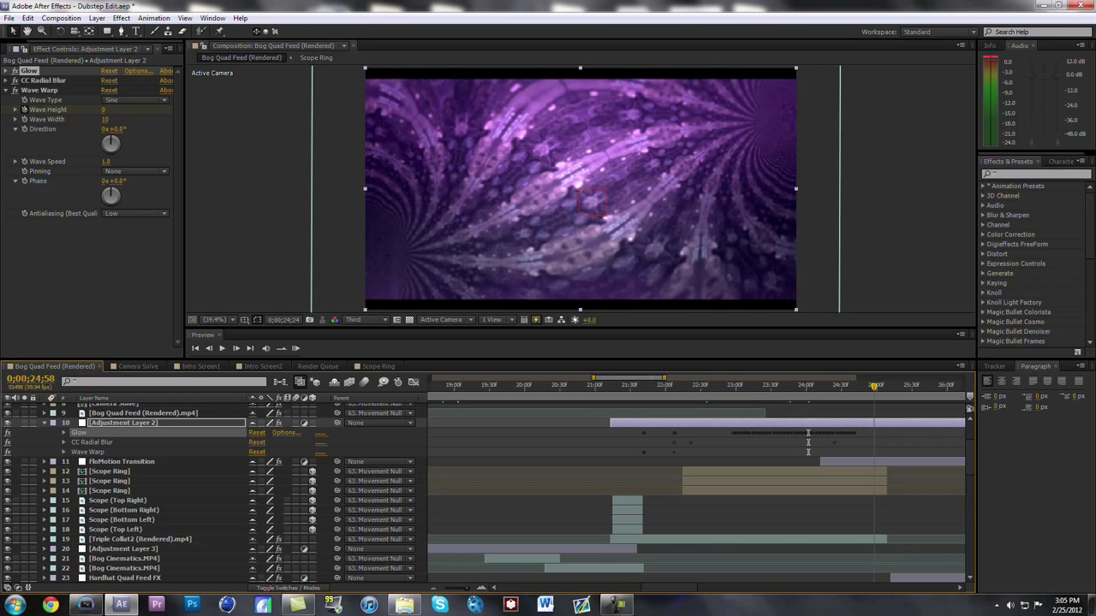
scroll(487, 492, "up", 2)
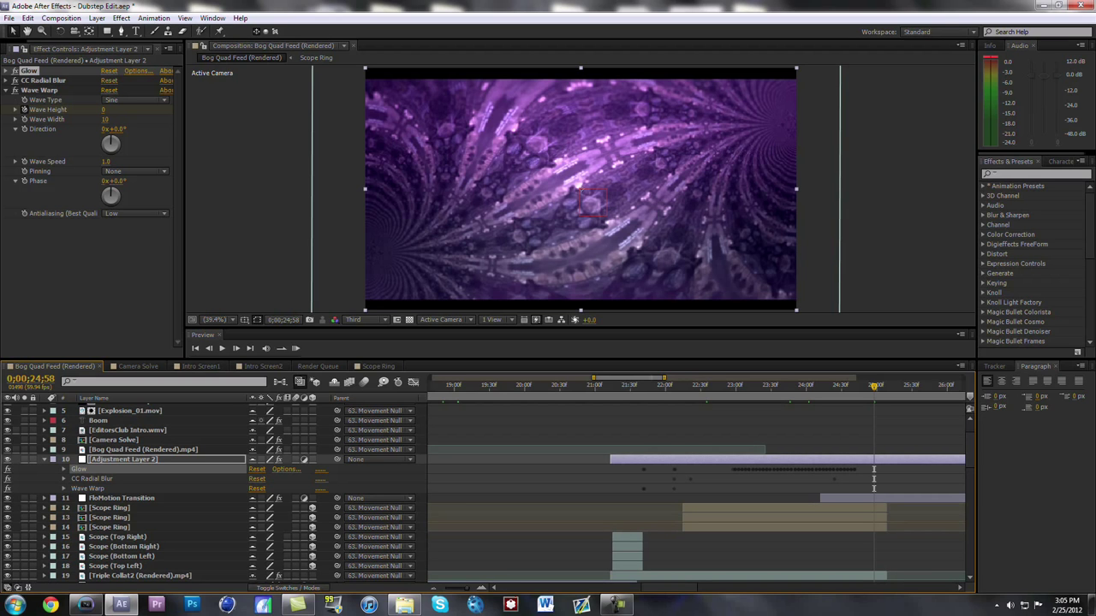
key("e")
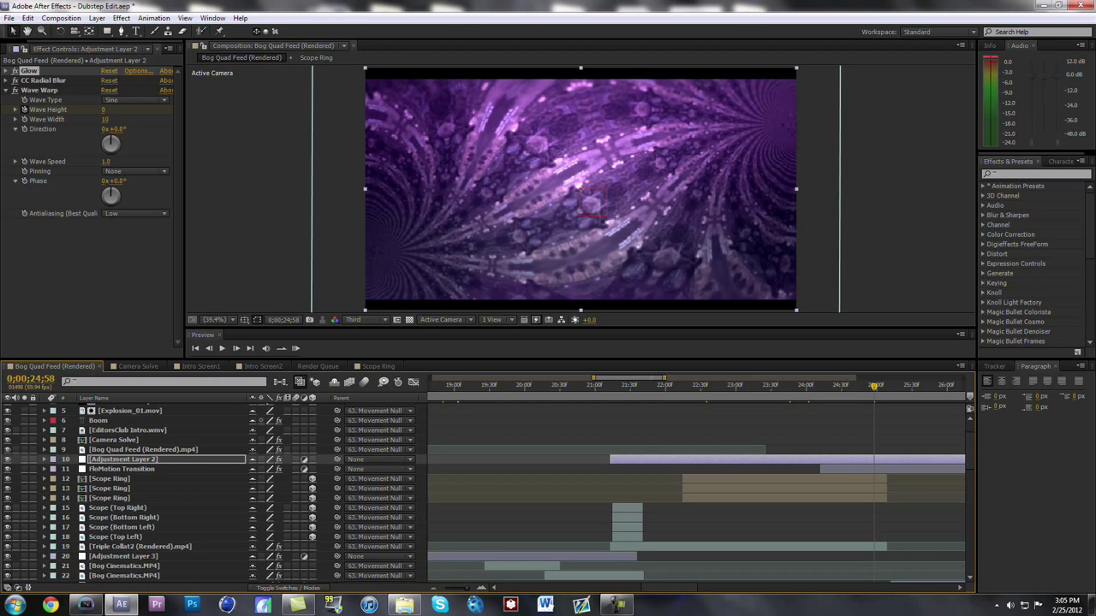
left_click(122, 469)
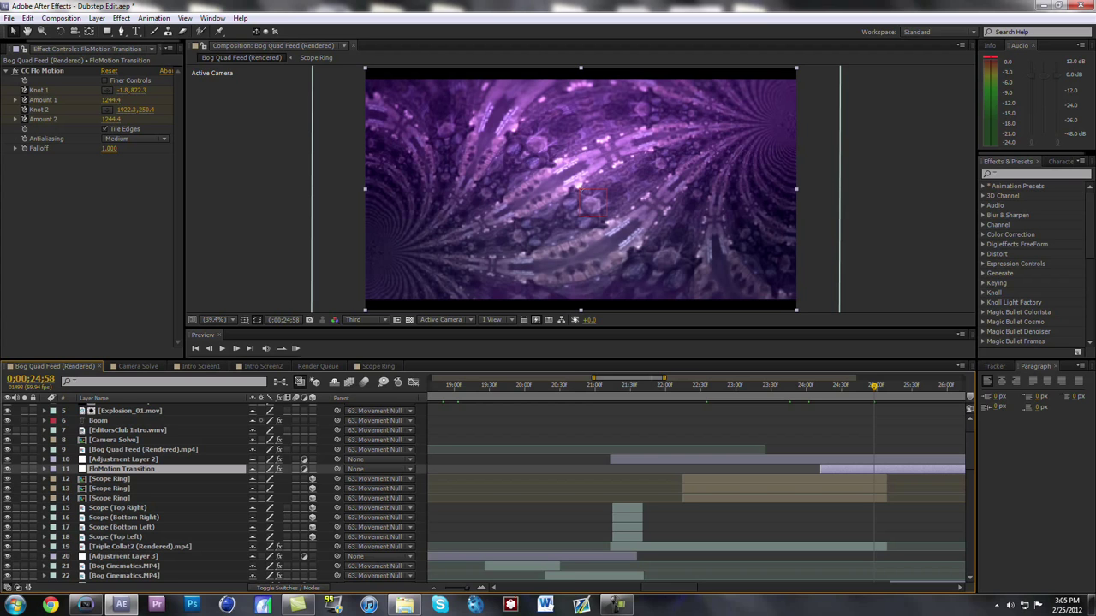
Reveal the FloMotion Transition layer's CC Flo Motion keyframes and preview the transition from 0;00;24;58.
key("e")
left_click(64, 480)
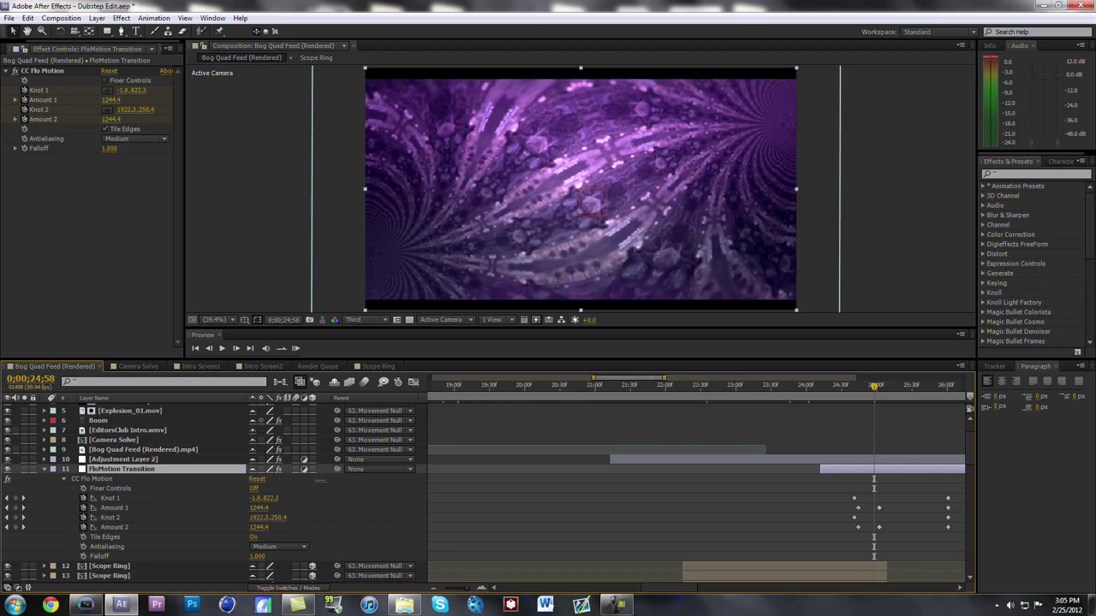
left_click(959, 588)
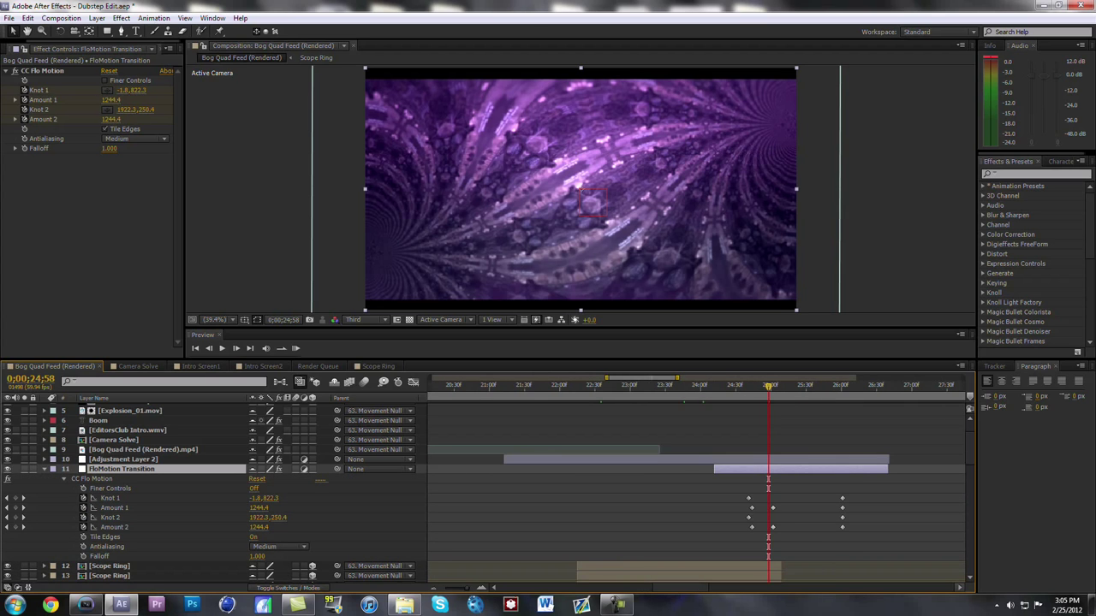
left_click(959, 588)
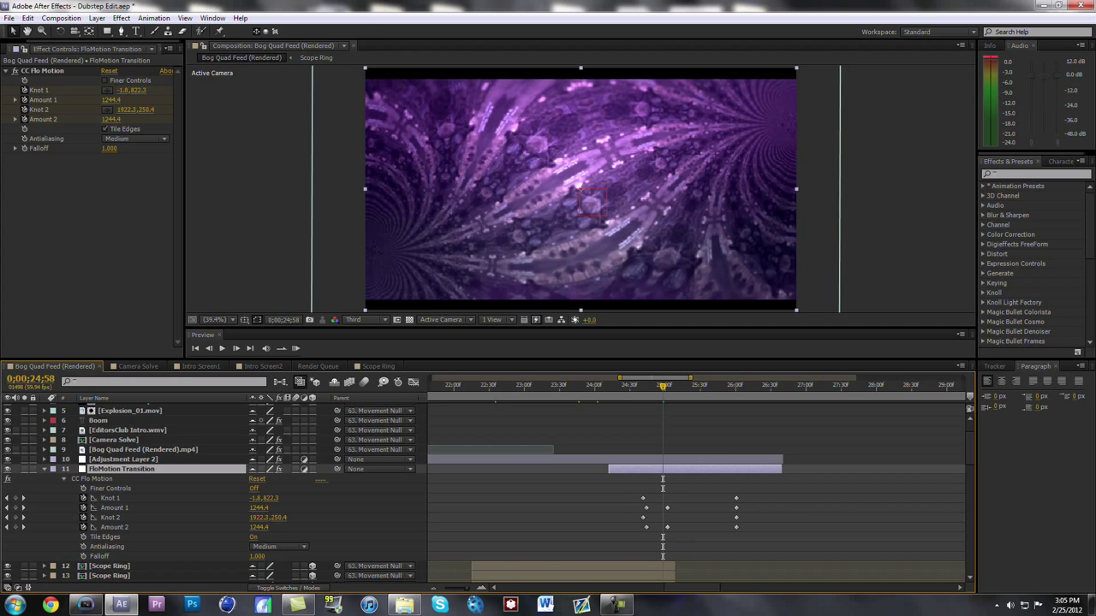
key("space")
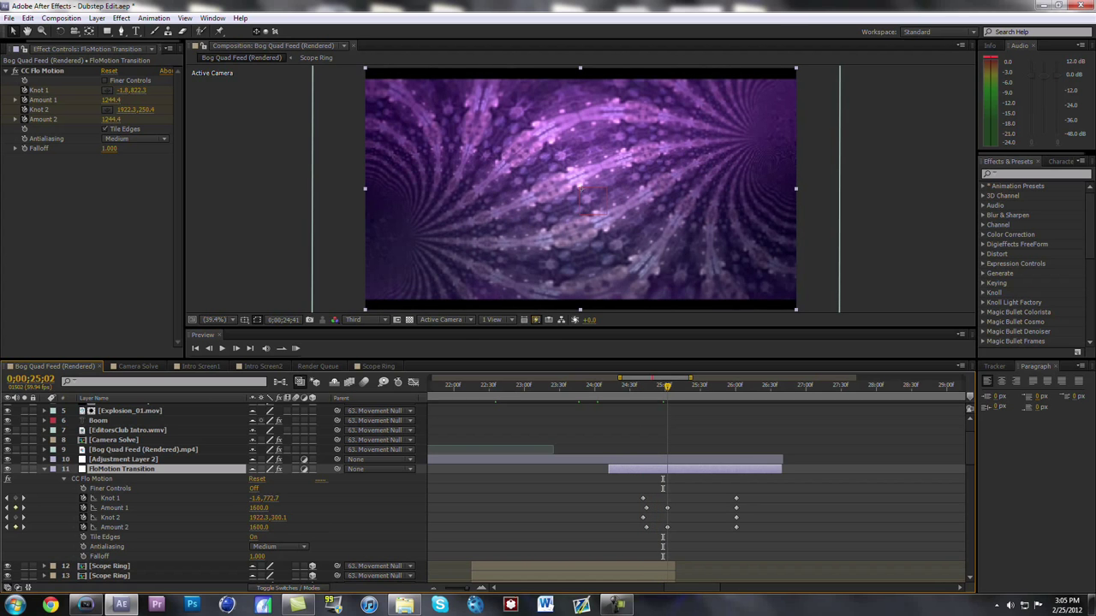
Compare the first and last CC Flo Motion keyframes, step to 0;00;26;05, and collapse the FloMotion Transition layer.
left_click(736, 386)
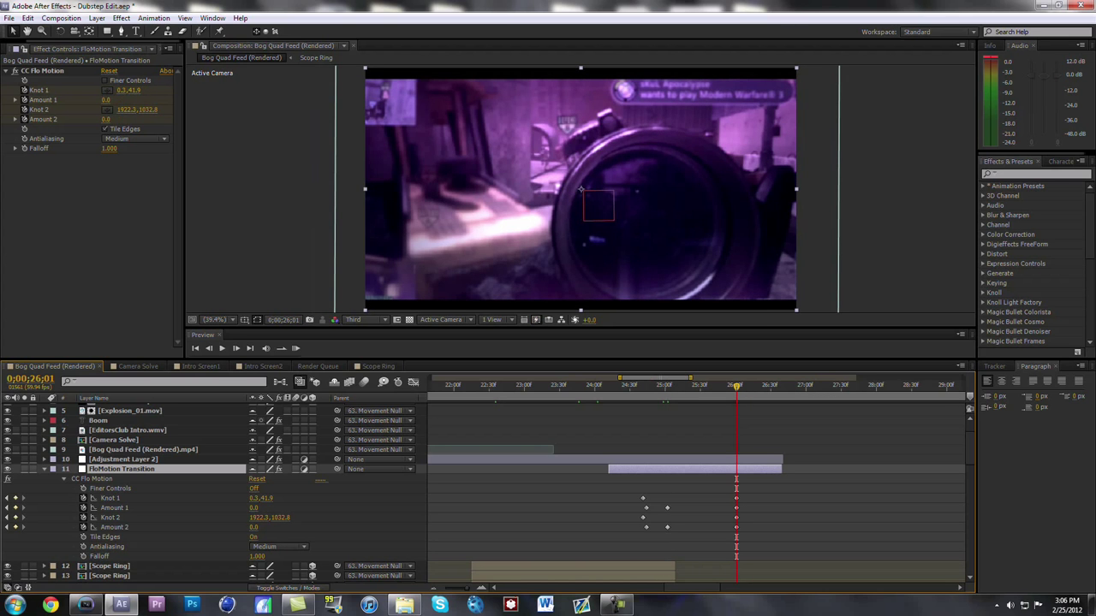
left_click(646, 386)
left_click(738, 386)
key("Page_Down")
key("Page_Down")
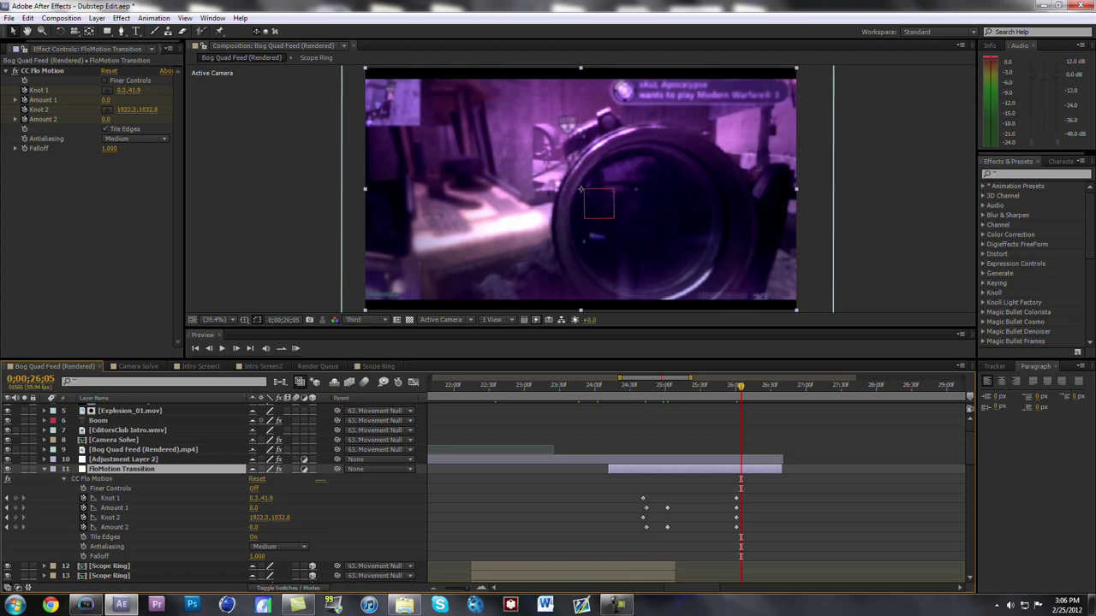
key("u")
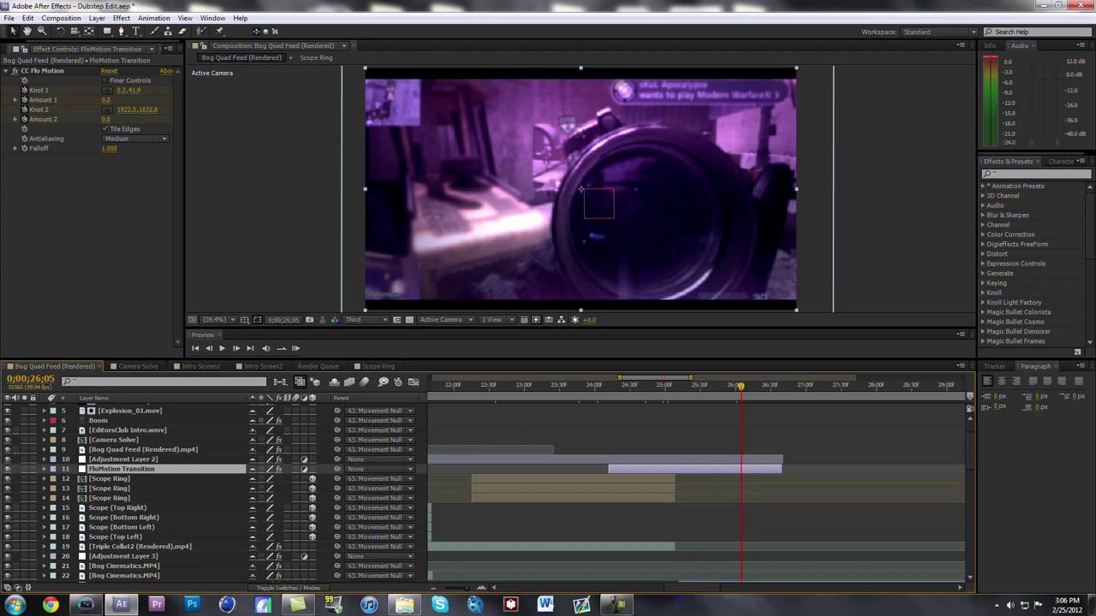
Step frame by frame from 0;00;25;04 to 0;00;25;14 to examine the cut hidden under the FloMotion transition.
left_click(670, 386)
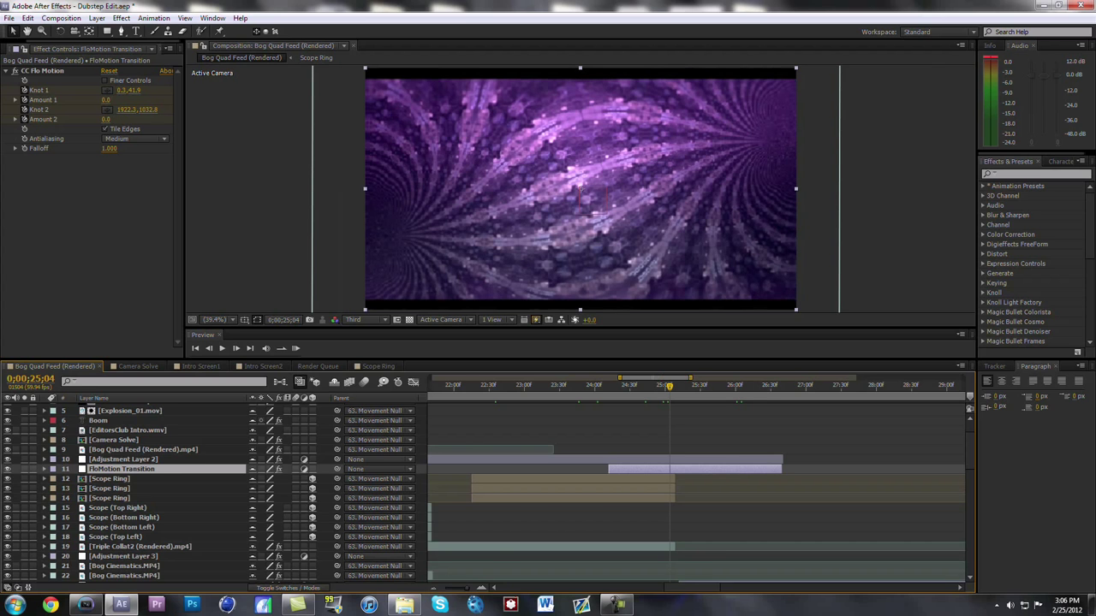
key("Page_Down")
key("Page_Down")
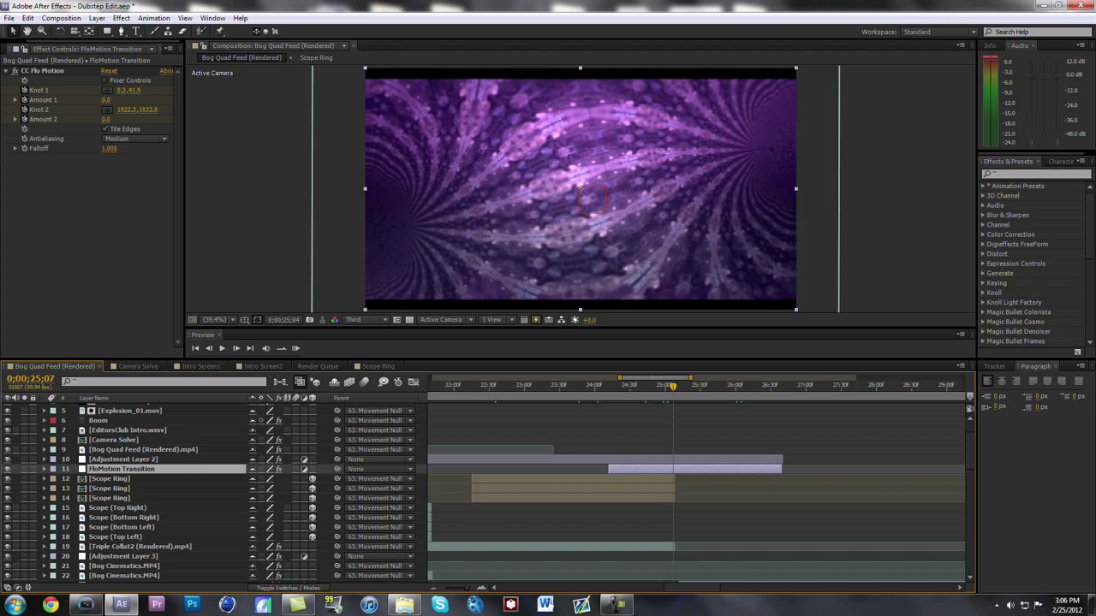
key("Page_Down")
key("Page_Down")
key("Page_Down")
key("Page_Down")
key("Page_Down")
key("Page_Down")
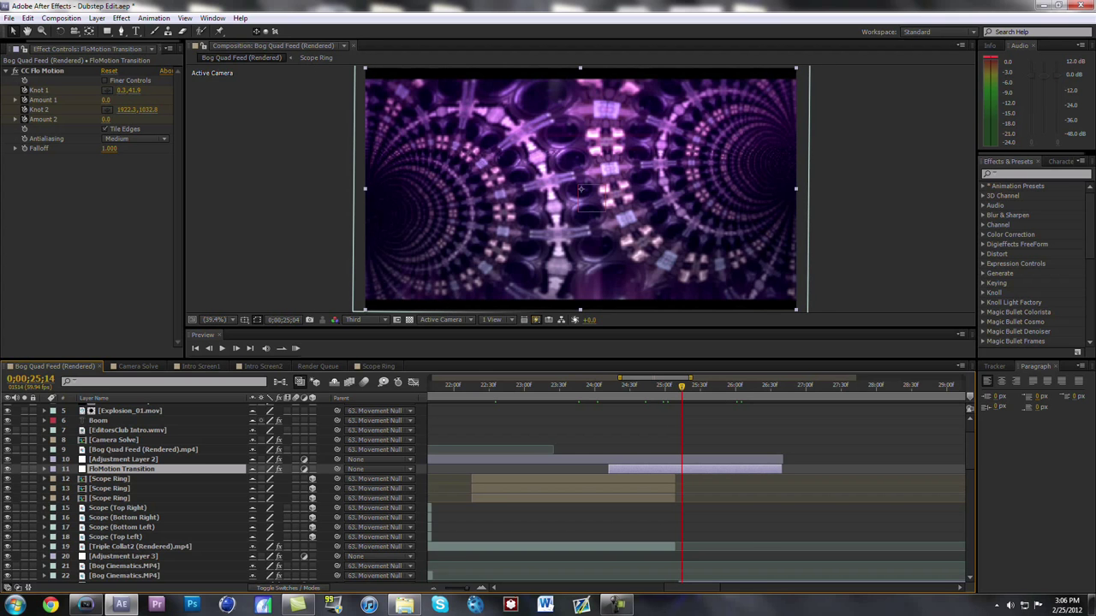
Advance from 0;00;25;14 through the end of the FloMotion distortion, with the Hardhat 50 cal clip's layers in view.
scroll(488, 492, "down", 5)
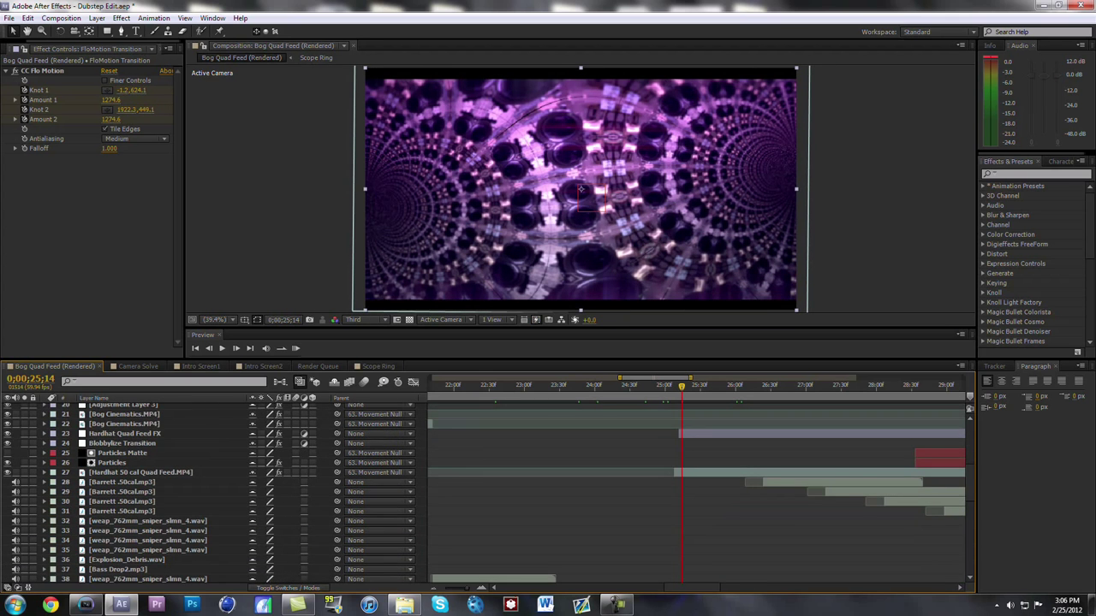
left_click_drag(681, 387, 715, 387)
key("Page_Down")
key("Page_Down")
key("Page_Down")
key("Page_Down")
key("Page_Down")
key("Page_Down")
key("Page_Down")
key("Page_Down")
key("Page_Down")
key("Page_Down")
key("Page_Down")
key("Page_Down")
key("Page_Down")
key("Page_Down")
key("Page_Down")
key("Page_Down")
key("Page_Down")
key("Page_Down")
key("Page_Down")
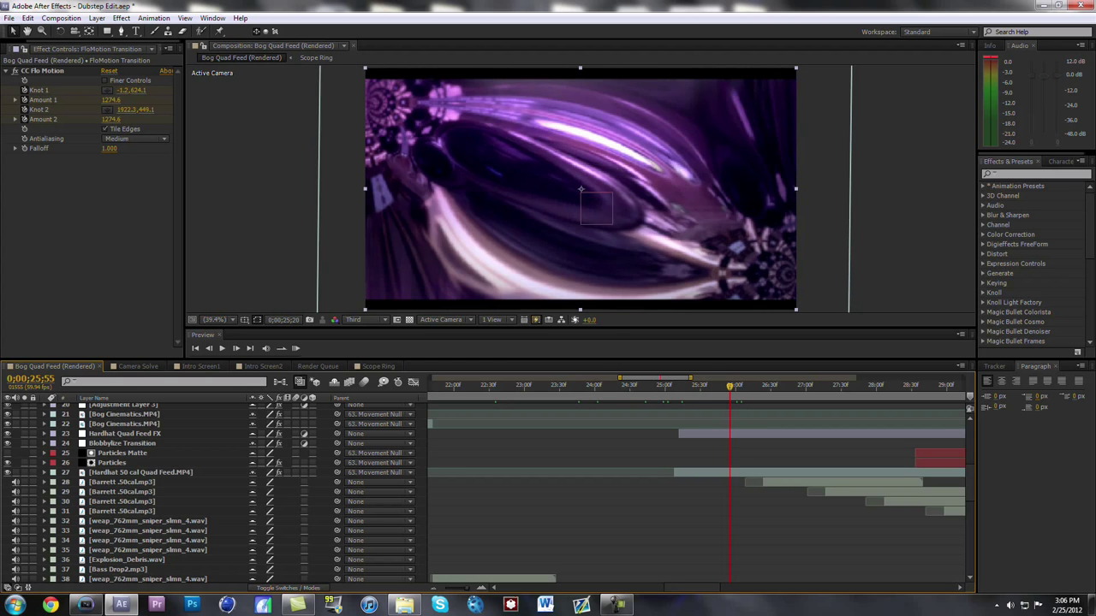
key("Page_Down")
key("Page_Down")
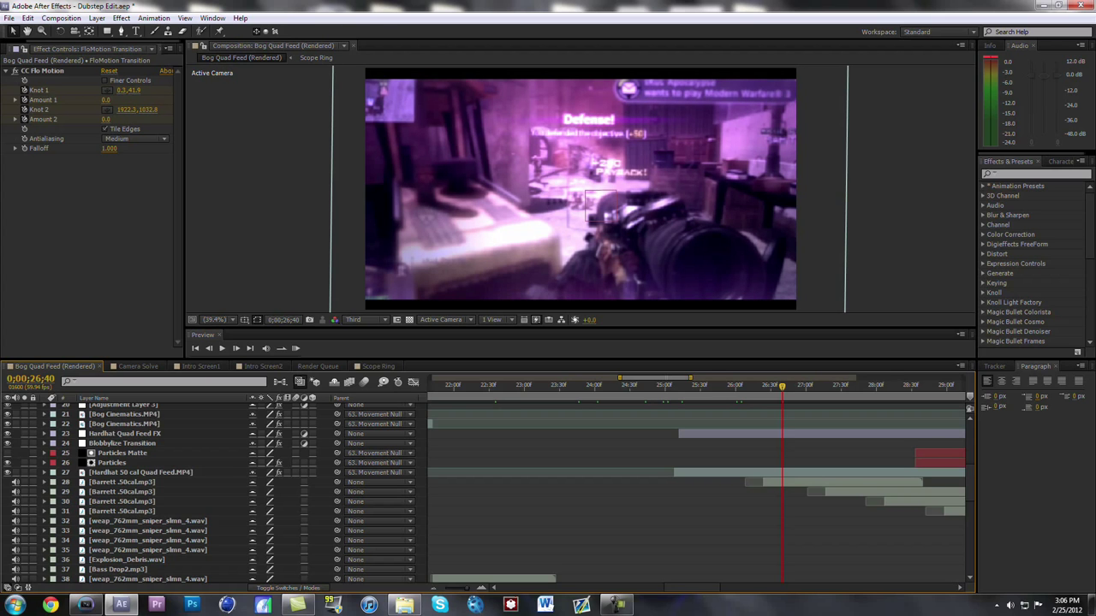
Reveal the Twixtor Pro effect on the Hardhat 50 cal Quad Feed.MP4 layer and preview its speed changes from 0;00;26;40.
left_click(140, 473)
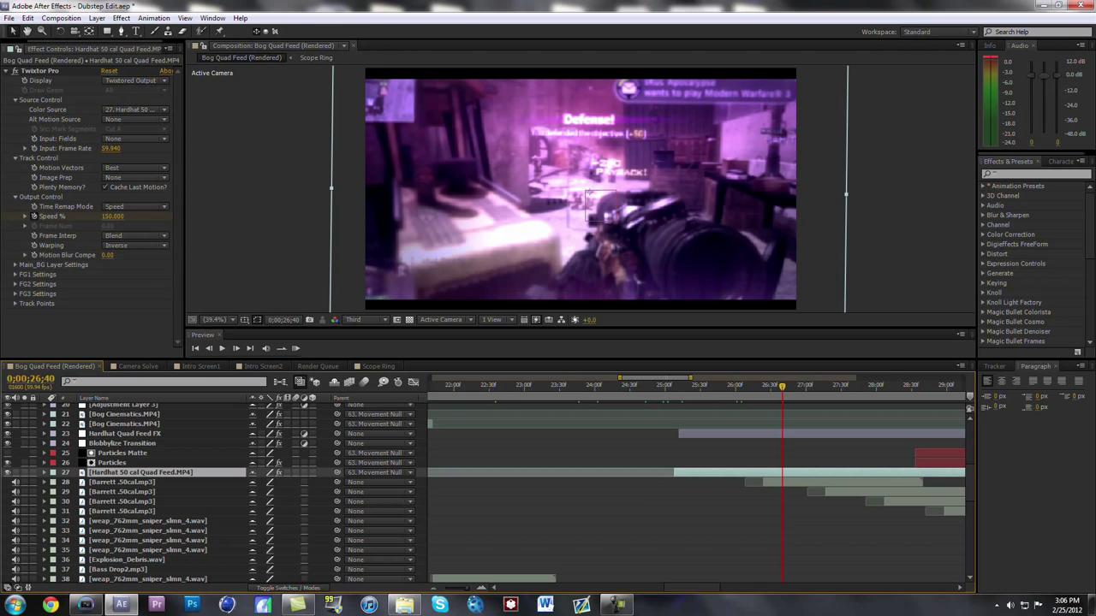
key("e")
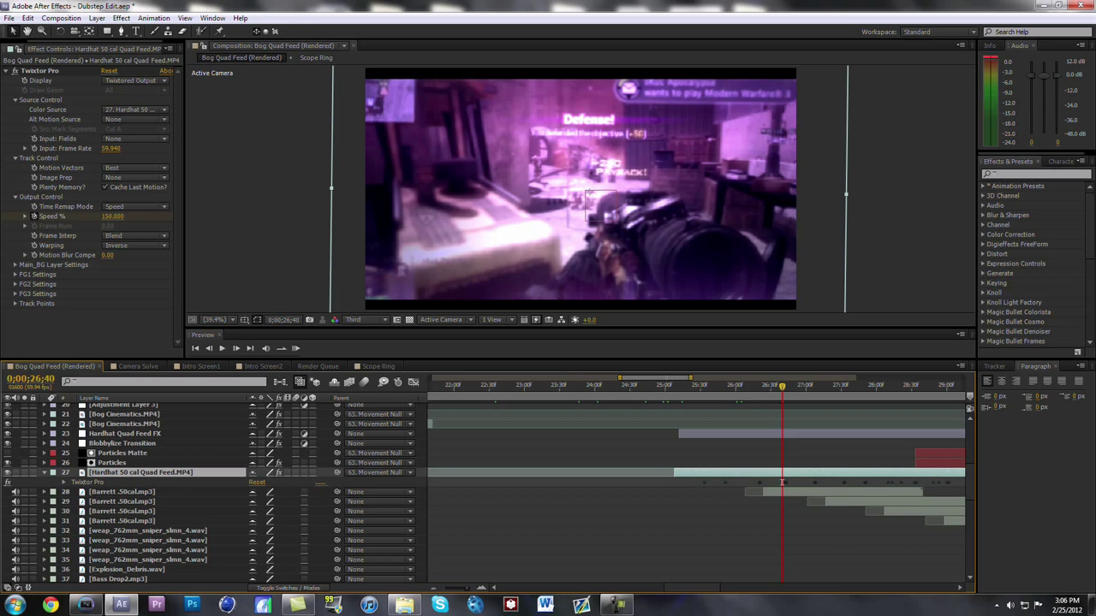
scroll(214, 492, "up", 5)
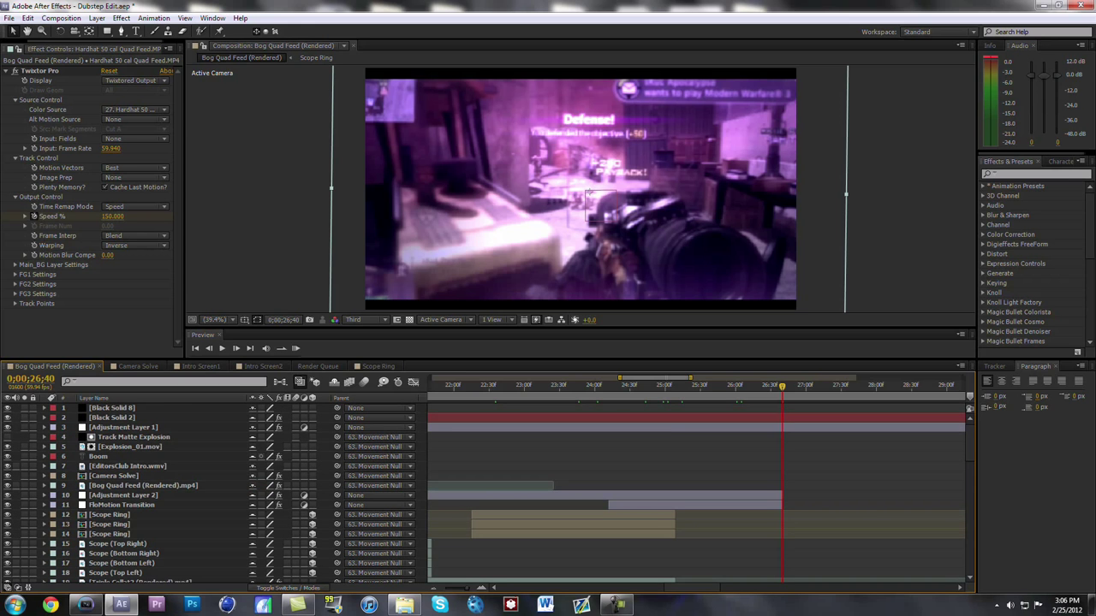
scroll(781, 562, "down", 3)
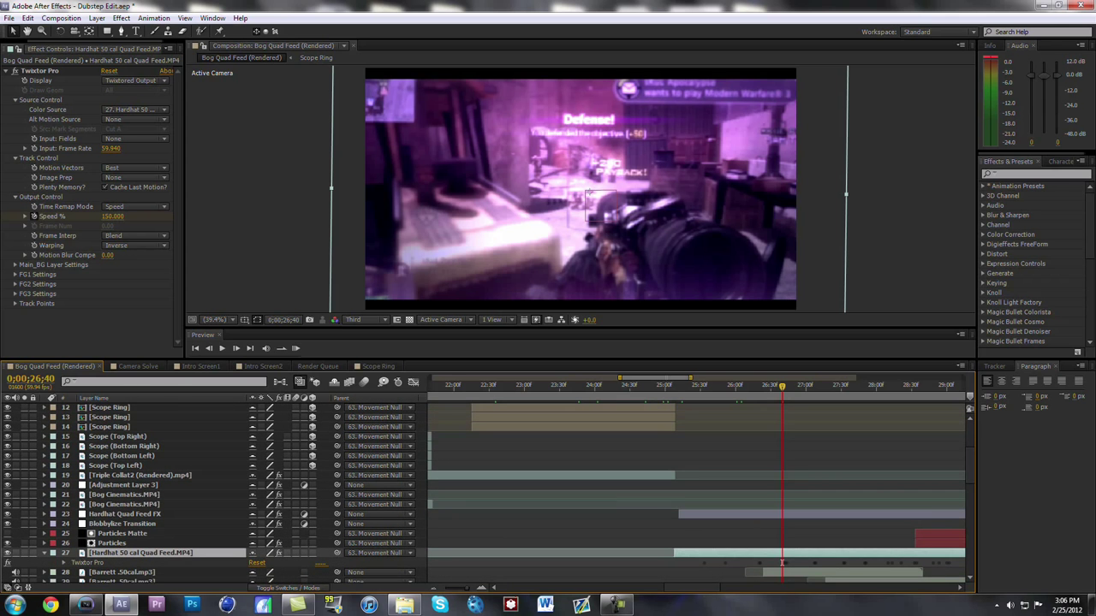
key("space")
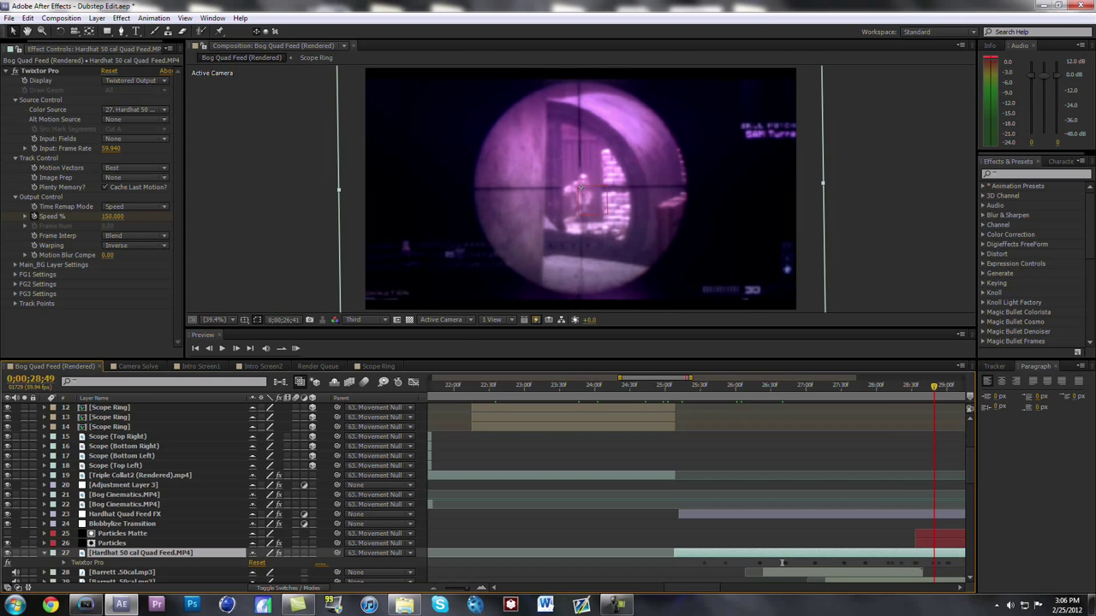
Step back to 0;00;28;47 and preview the sniper shot through to 0;00;29;18, where the particles surround the scope.
key("Page_Up")
key("Page_Up")
key("Page_Up")
key("Page_Up")
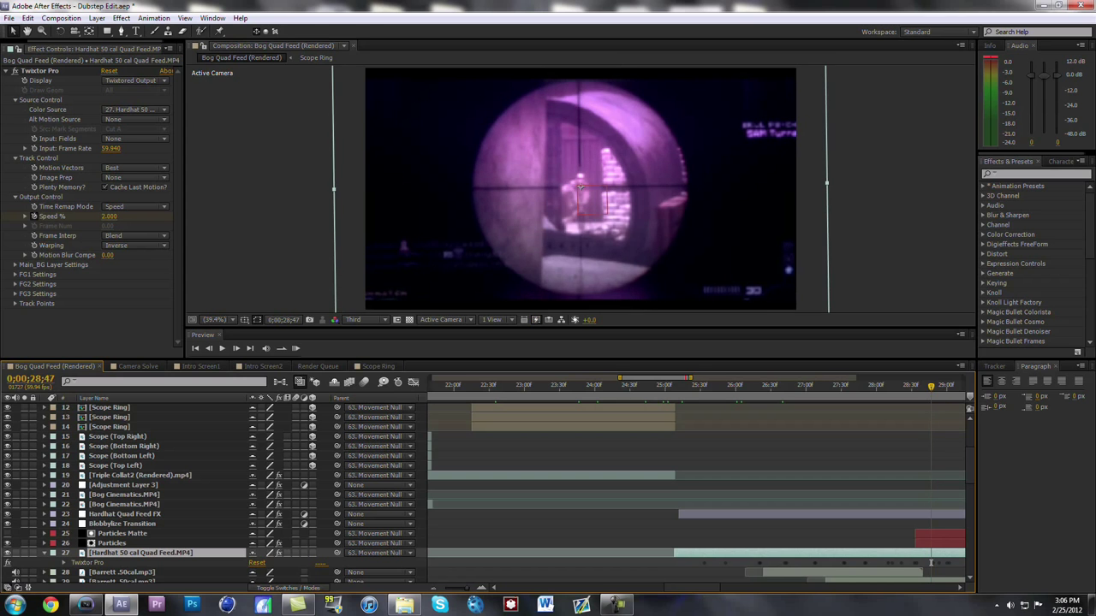
scroll(931, 563, "down", 3)
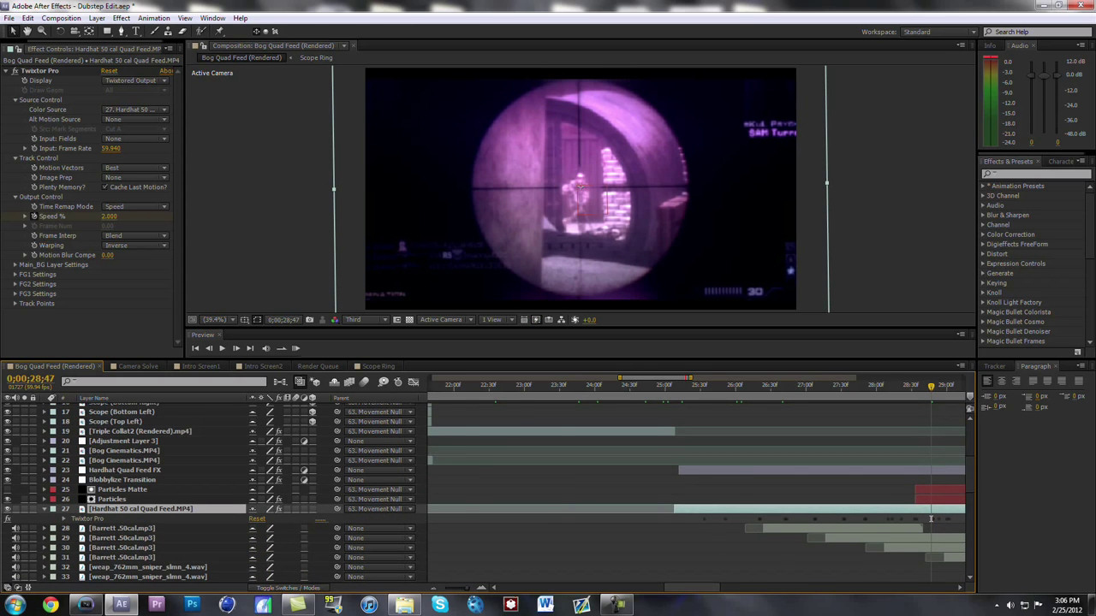
scroll(585, 517, "right", 5)
key("space")
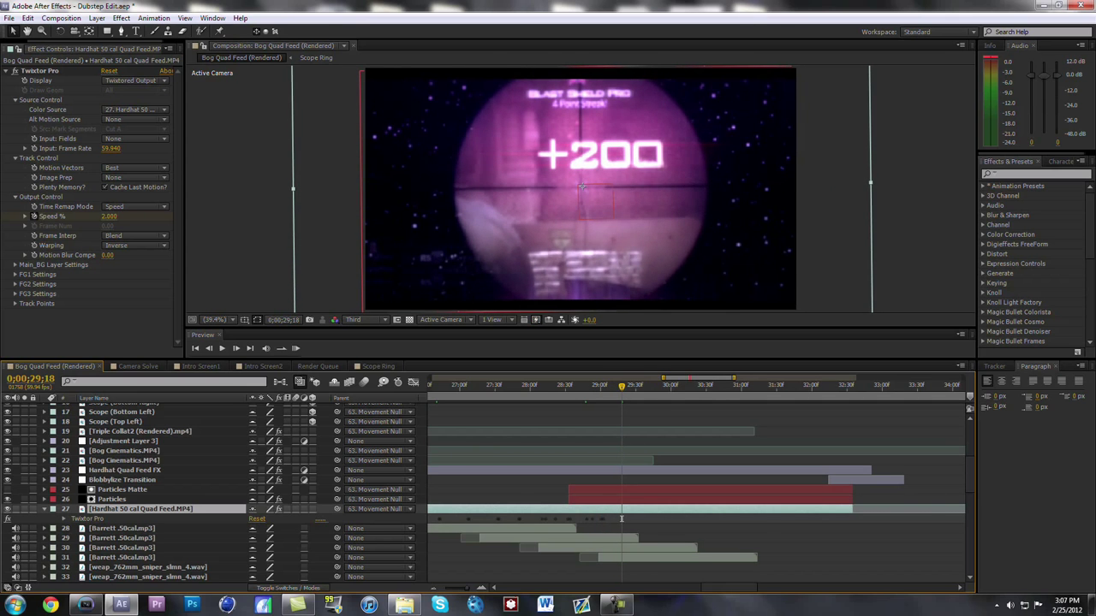
Select the Particles layer, toggle the Particles Matte layer's visibility to compare, and reveal the Particular effect in the timeline.
key("ctrl+Up")
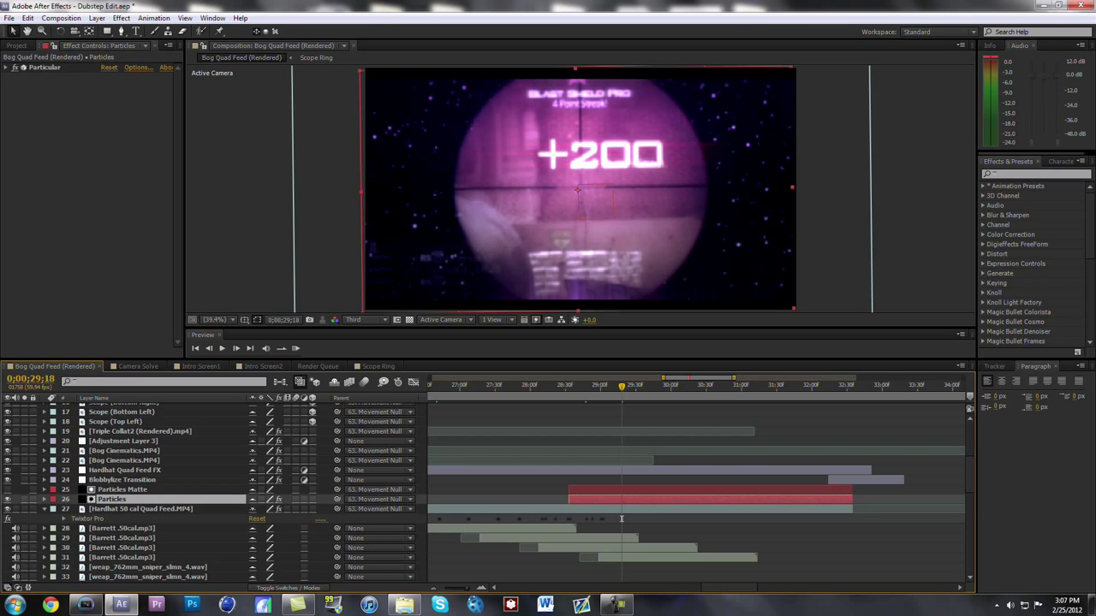
left_click(8, 489)
left_click(7, 490)
left_click(8, 489)
left_click(8, 490)
key("e")
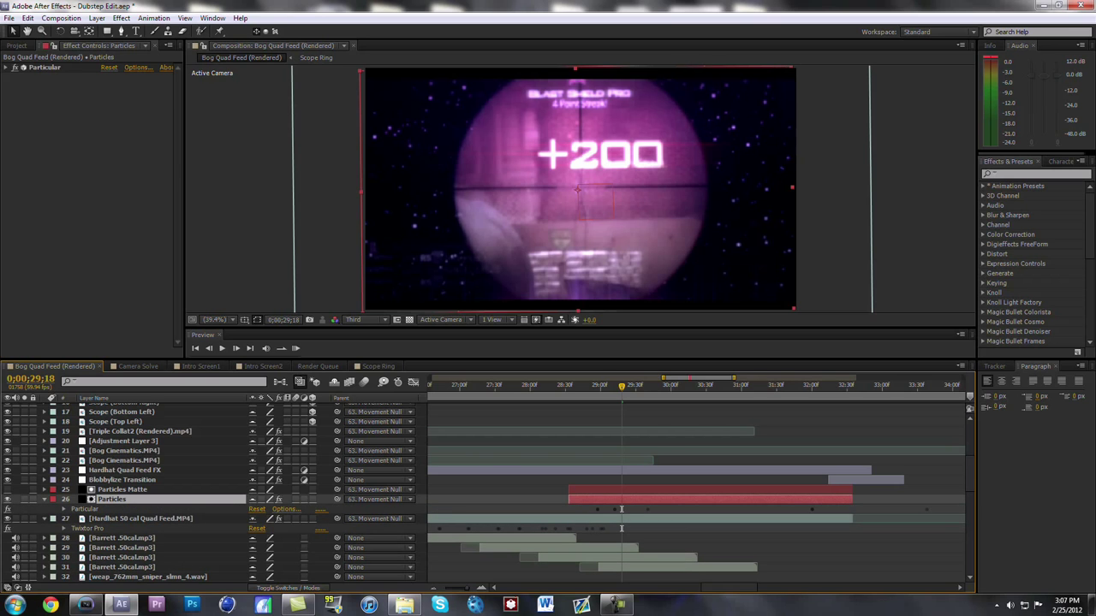
left_click(85, 509)
left_click(120, 18)
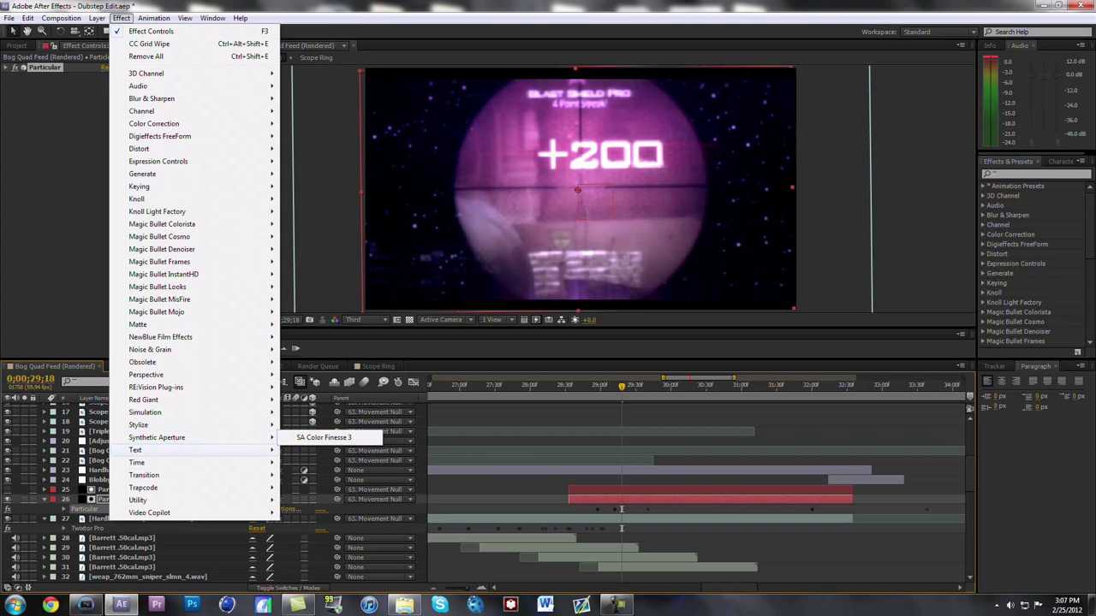
mouse_move(171, 462)
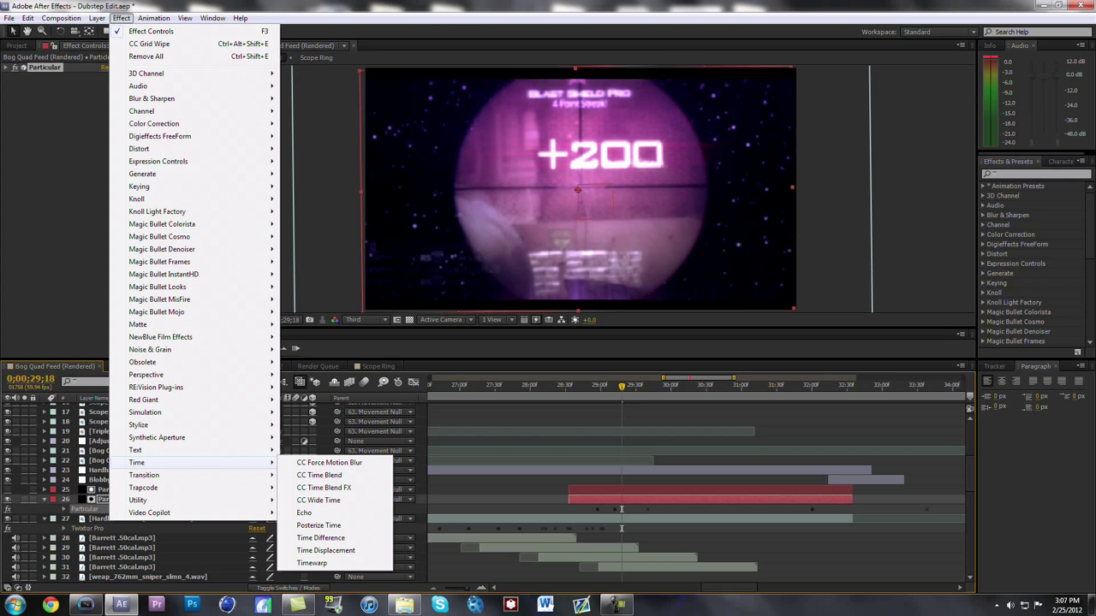
key("Escape")
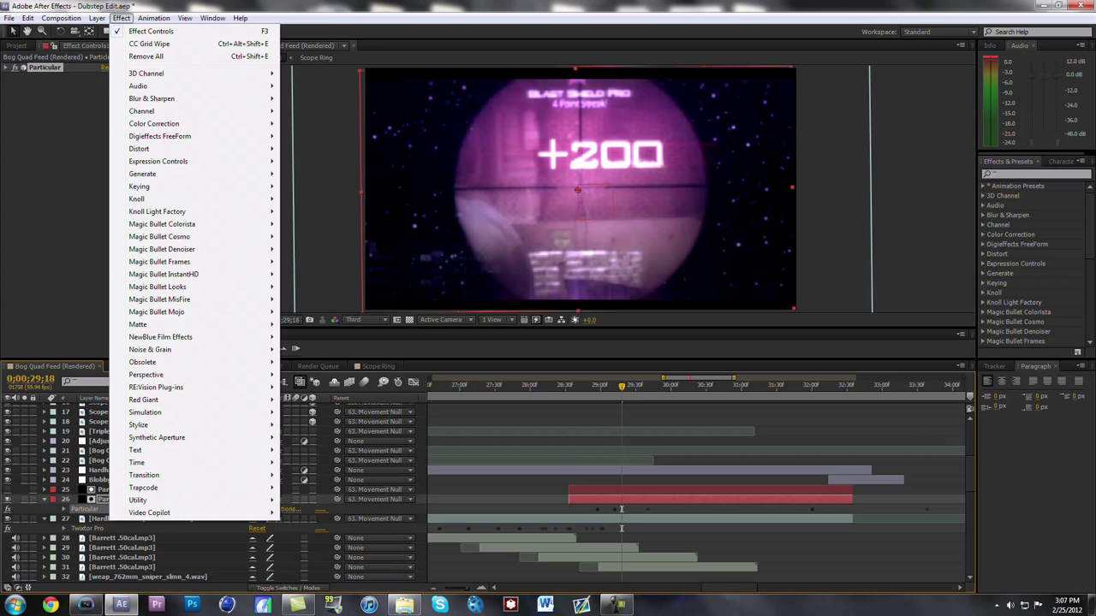
key("Escape")
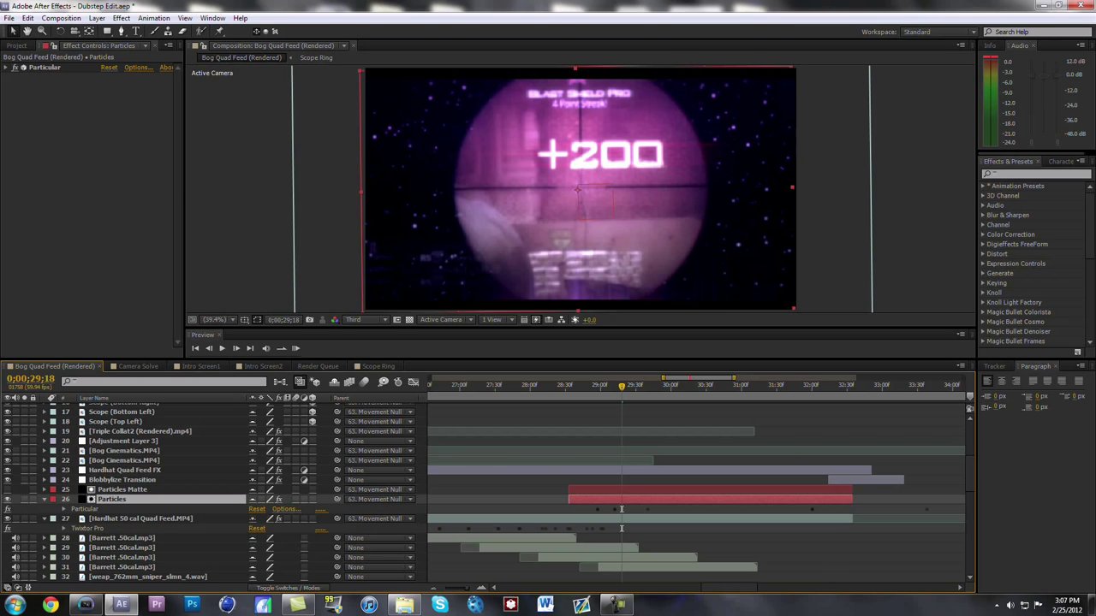
Go to 0;00;29;21 and examine the Emitter and Particle settings of Particular on the Particles layer.
key("Page_Down")
key("Page_Down")
key("Page_Down")
key("Page_Down")
key("Page_Up")
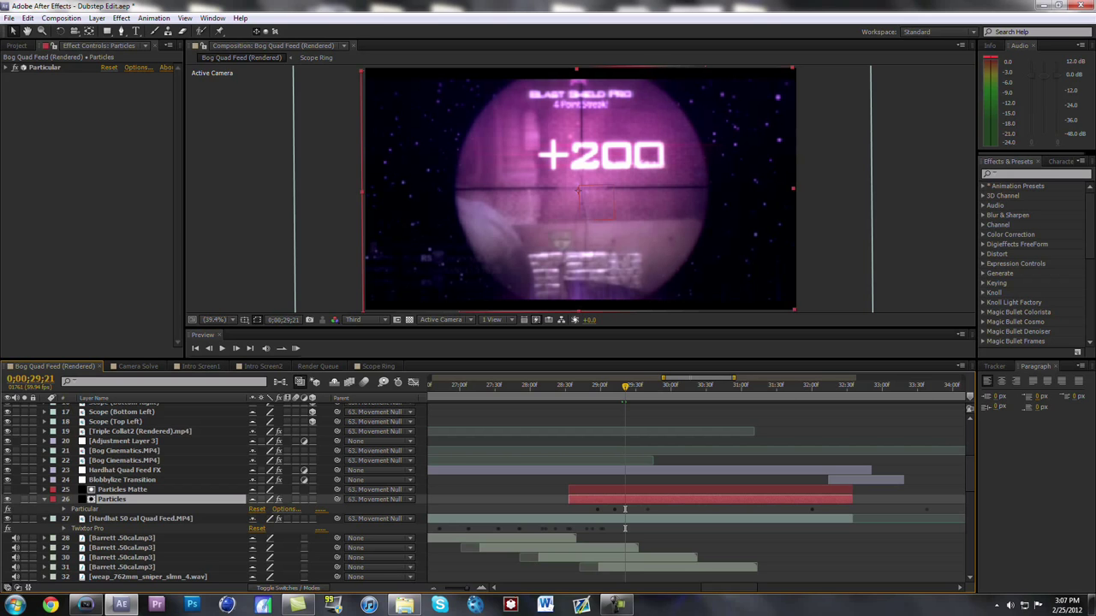
key("Return")
double_click(84, 510)
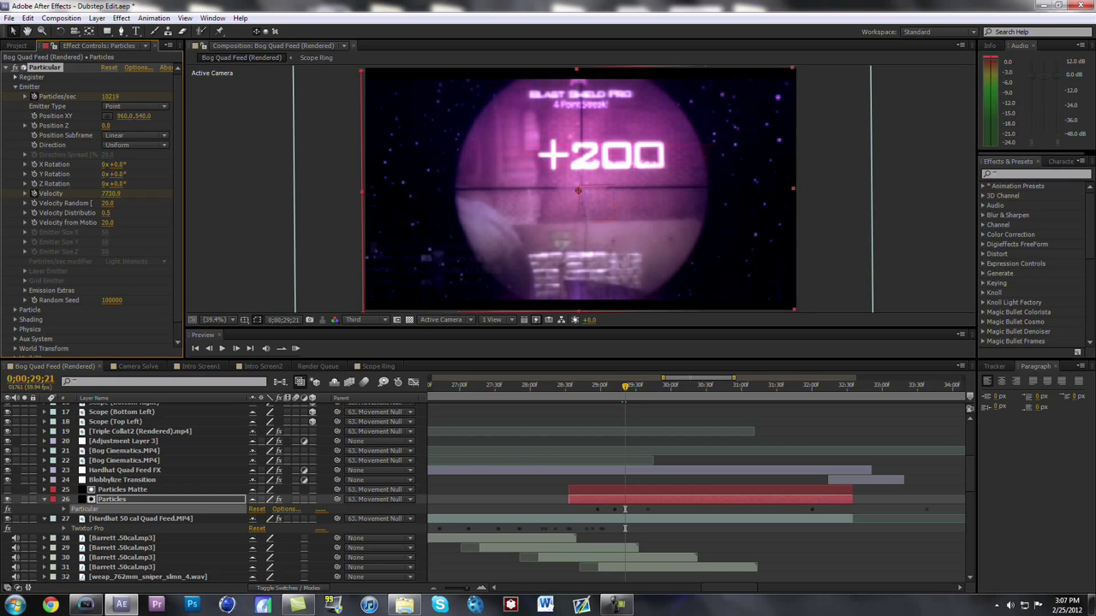
left_click(15, 87)
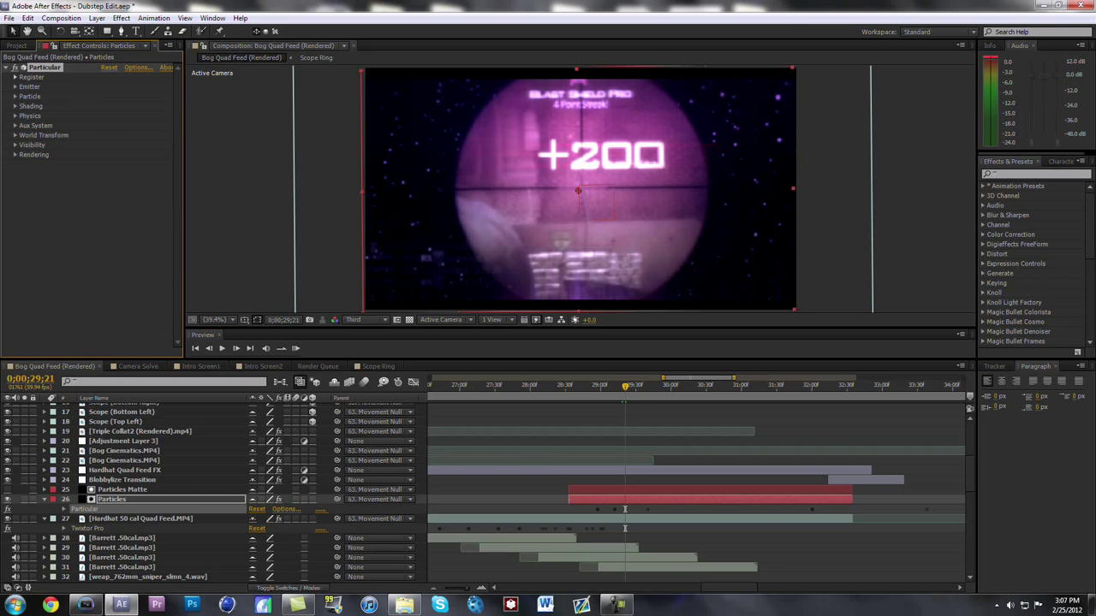
left_click(16, 97)
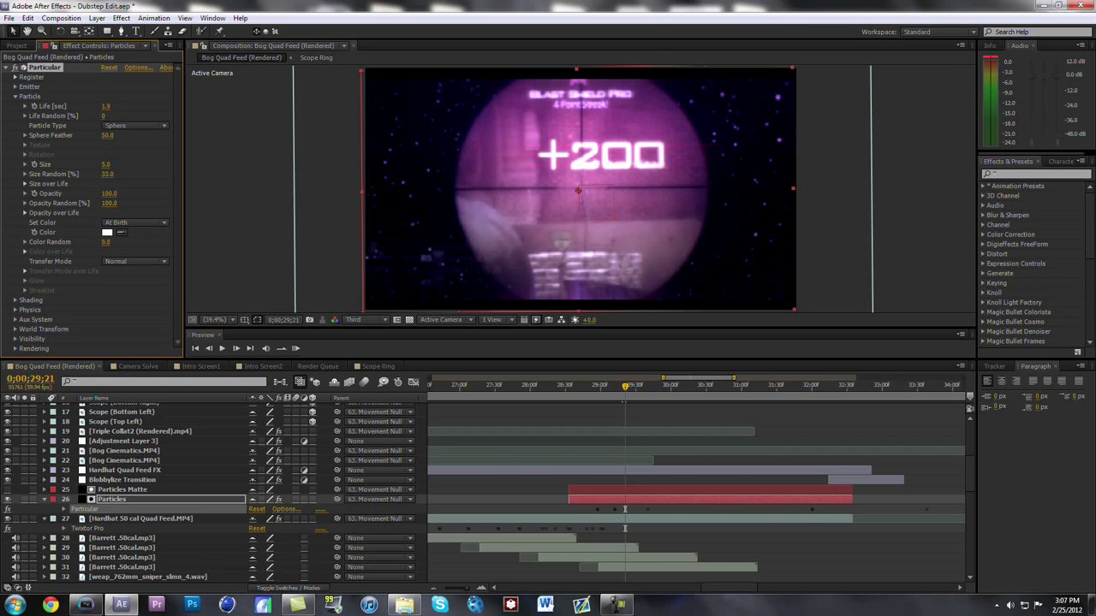
left_click(15, 97)
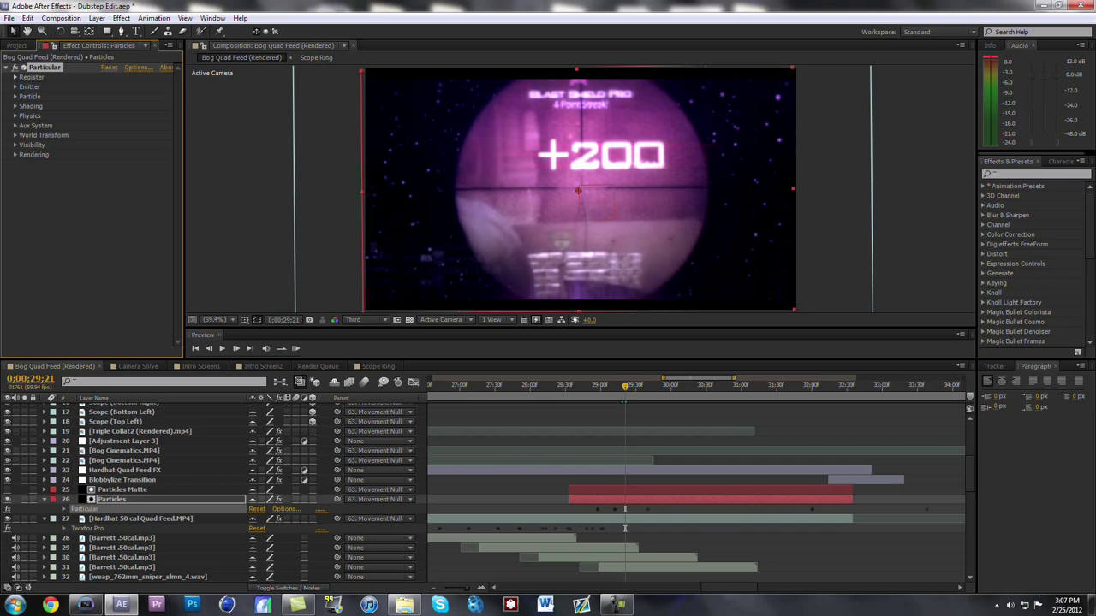
Inspect the Particles Matte layer's circular mask and show the track matte settings for the Particles layer.
left_click(122, 489)
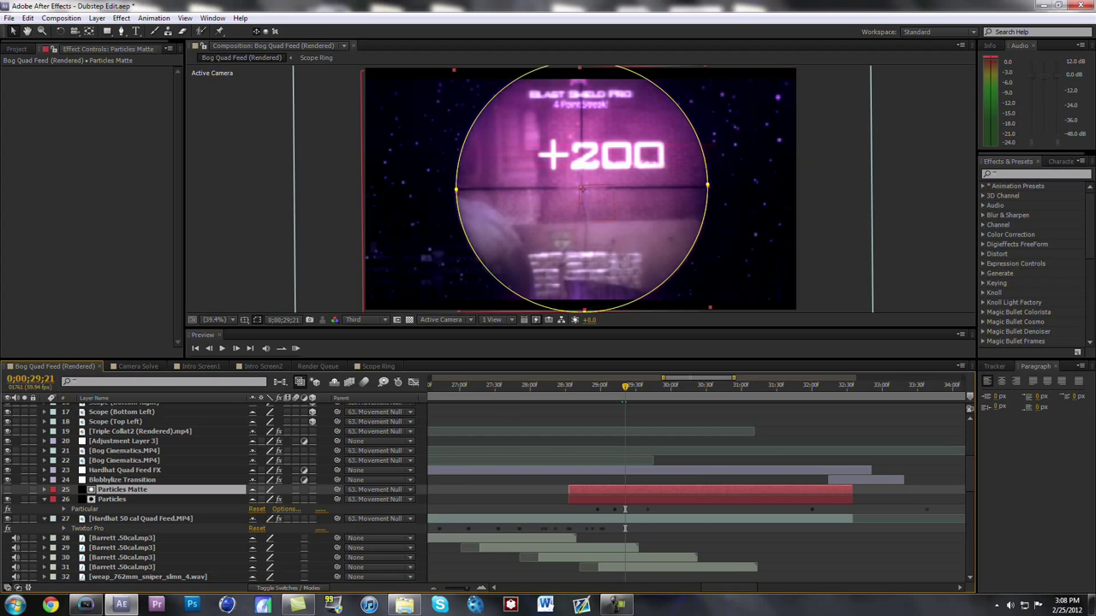
key("F4")
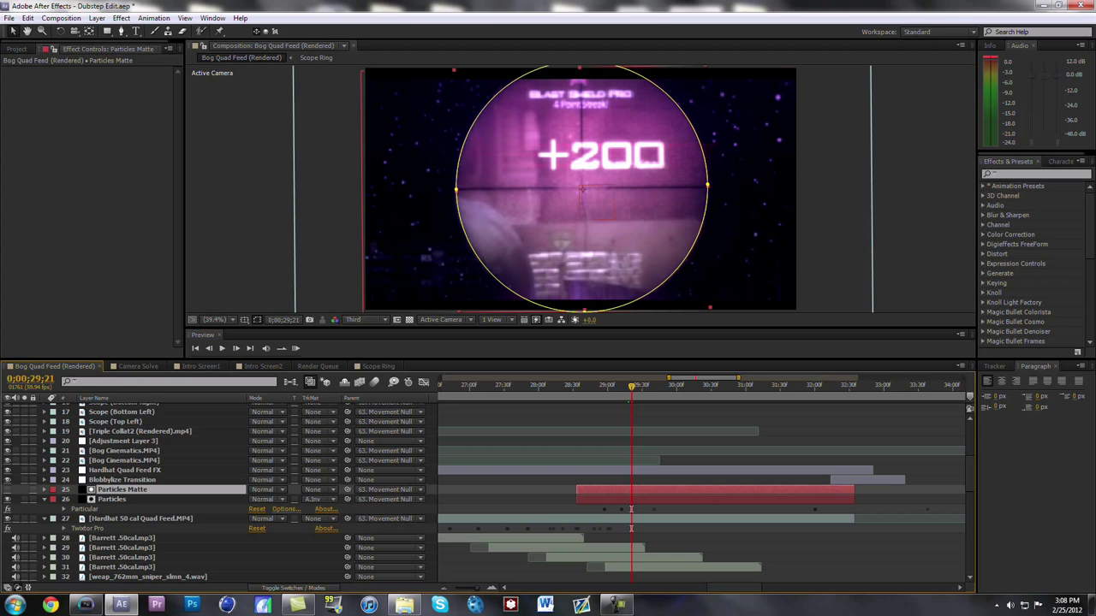
left_click(112, 499)
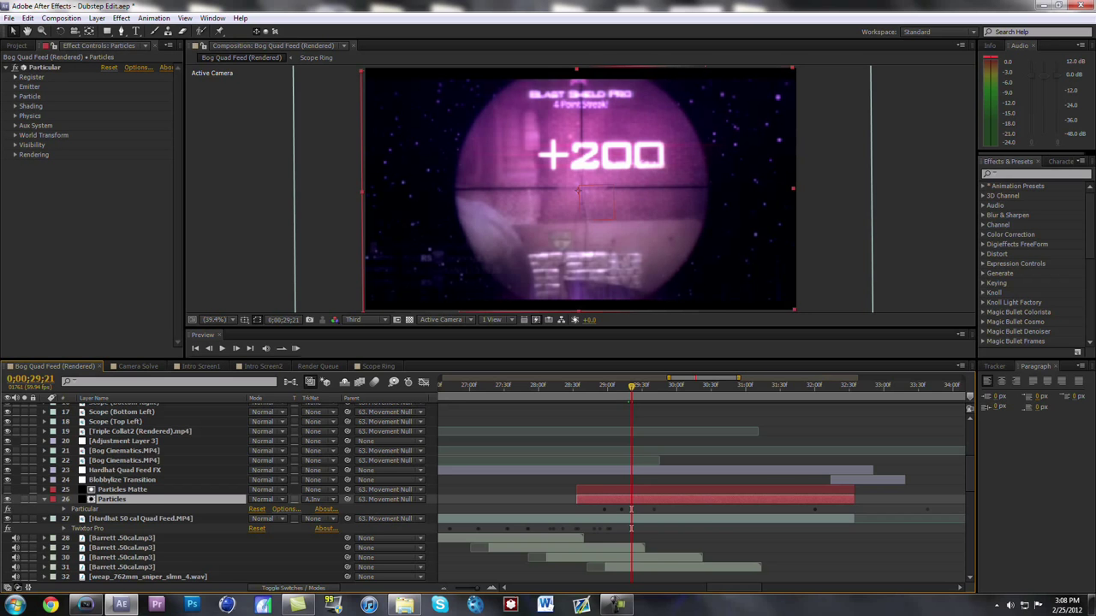
Examine the Particles layer's track matte options together with the circular mask on the Particles Matte layer.
left_click(122, 490)
left_click(112, 499)
left_click(313, 499)
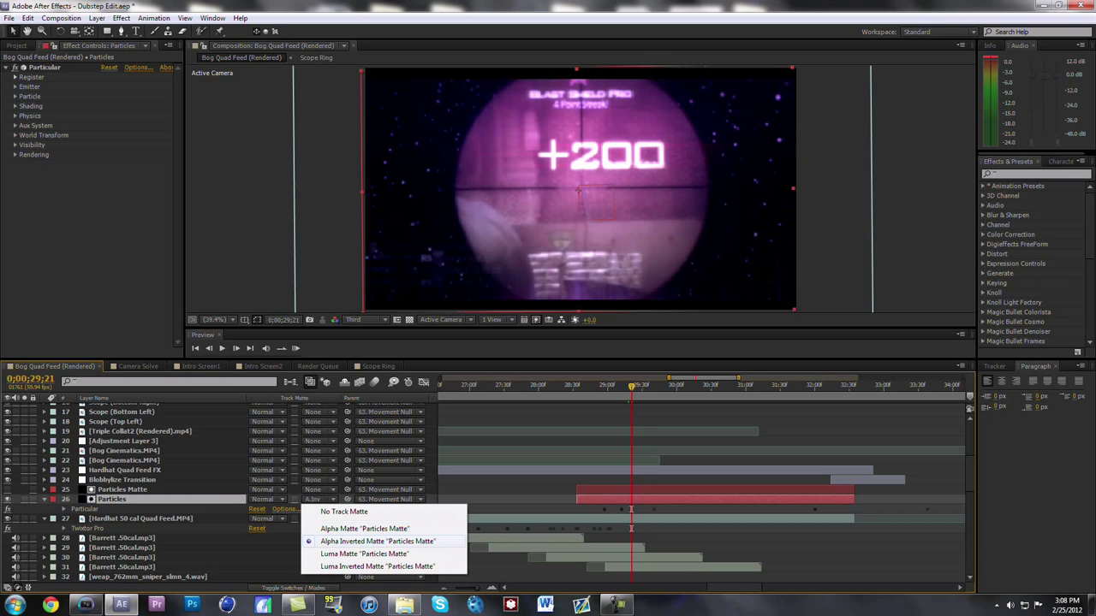
left_click(122, 489)
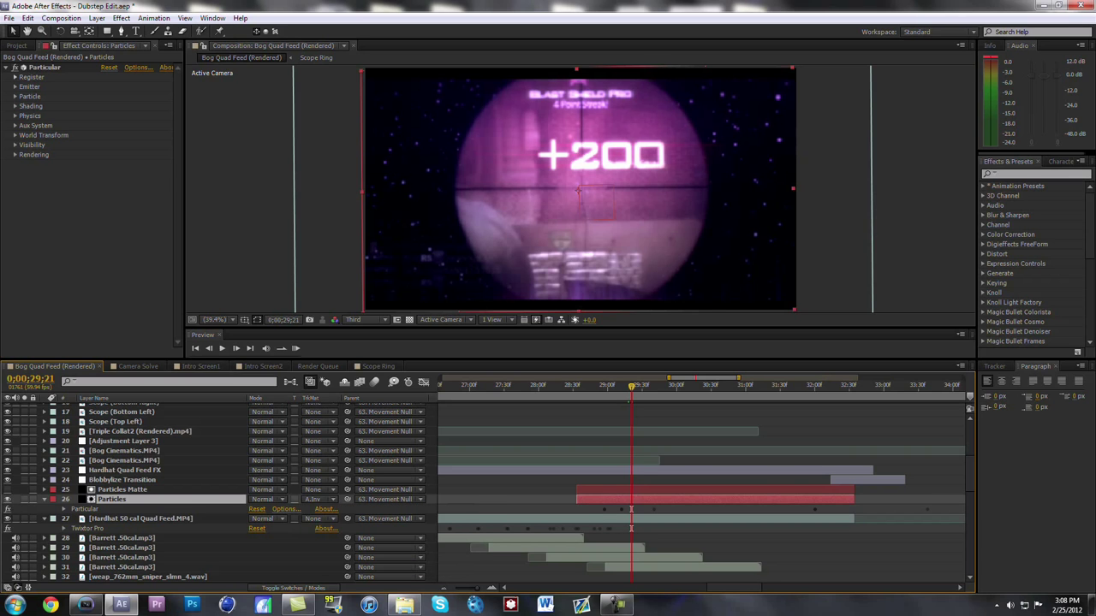
left_click(123, 490)
left_click(313, 499)
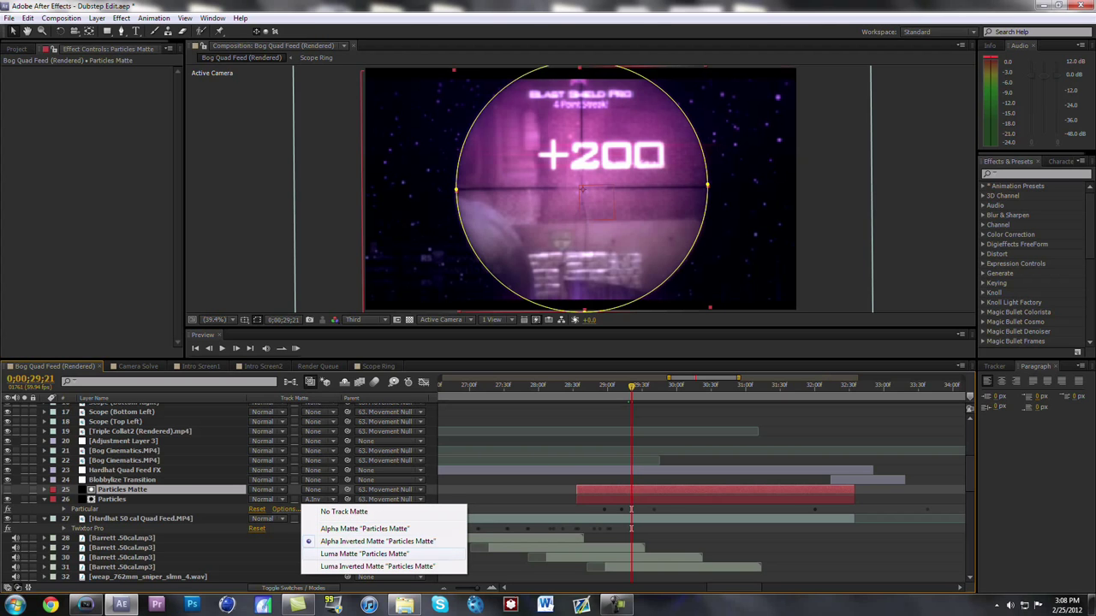
key("Escape")
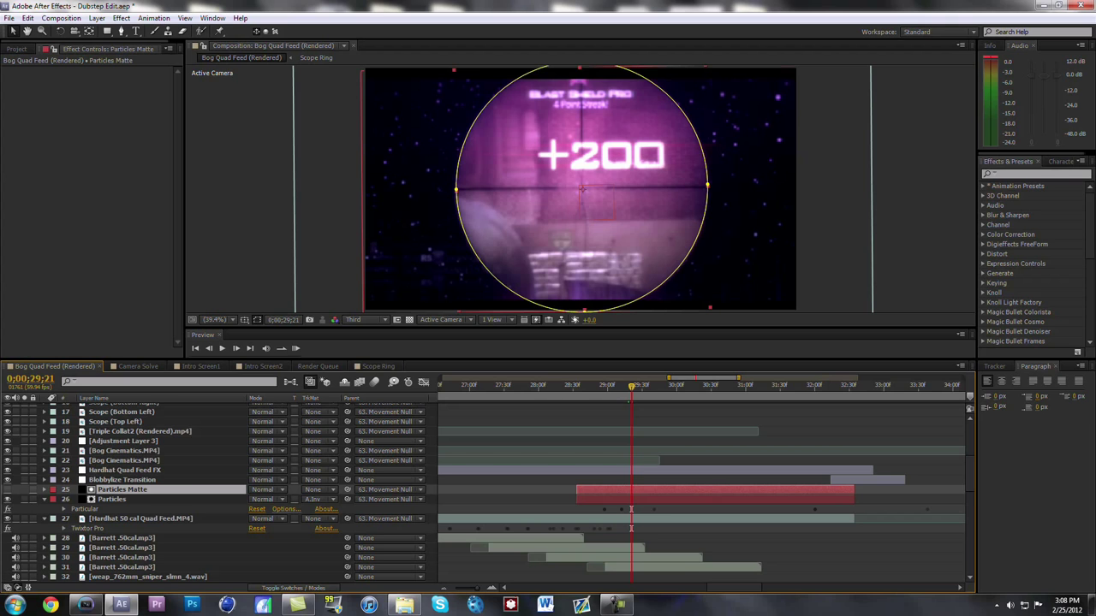
left_click(112, 499)
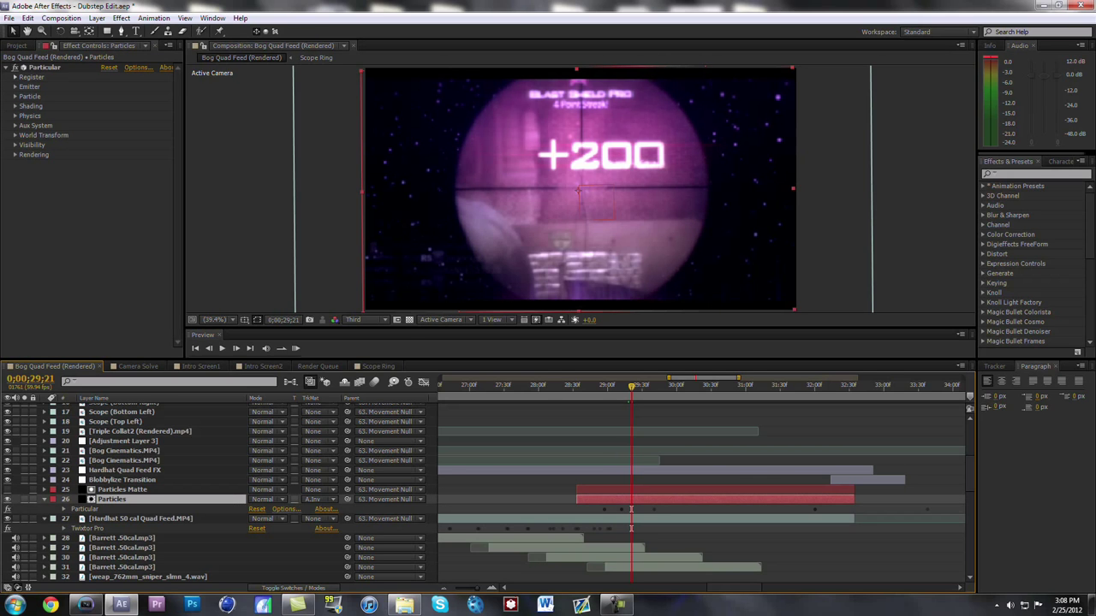
Show the layer switches instead of the mode columns and collapse the Particular and Twixtor Pro effect rows in the timeline.
left_click(294, 588)
left_click(294, 588)
left_click(293, 588)
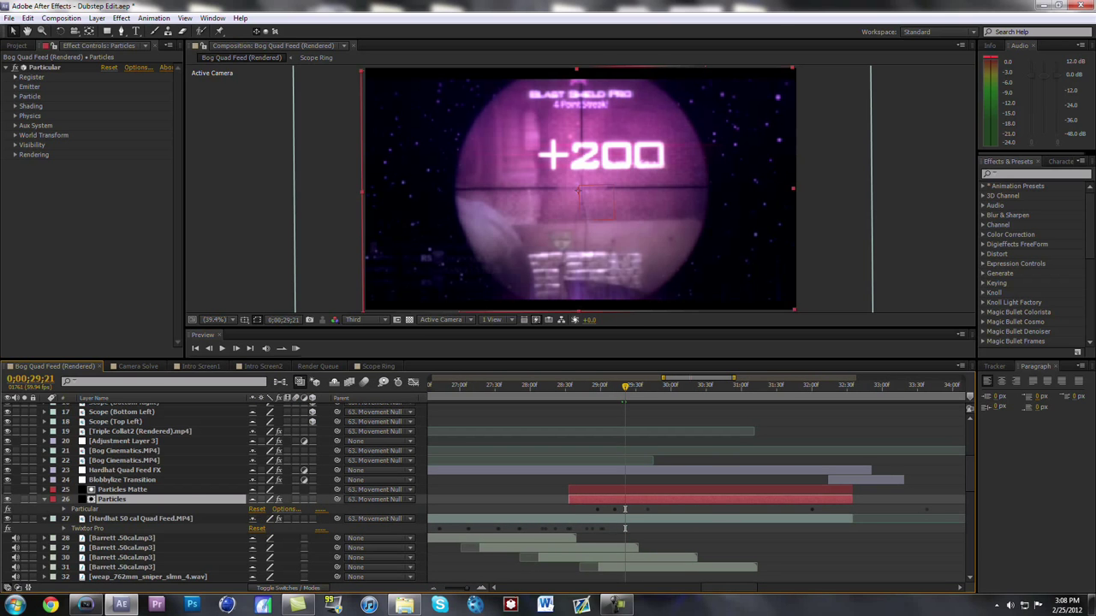
key("e")
left_click(44, 509)
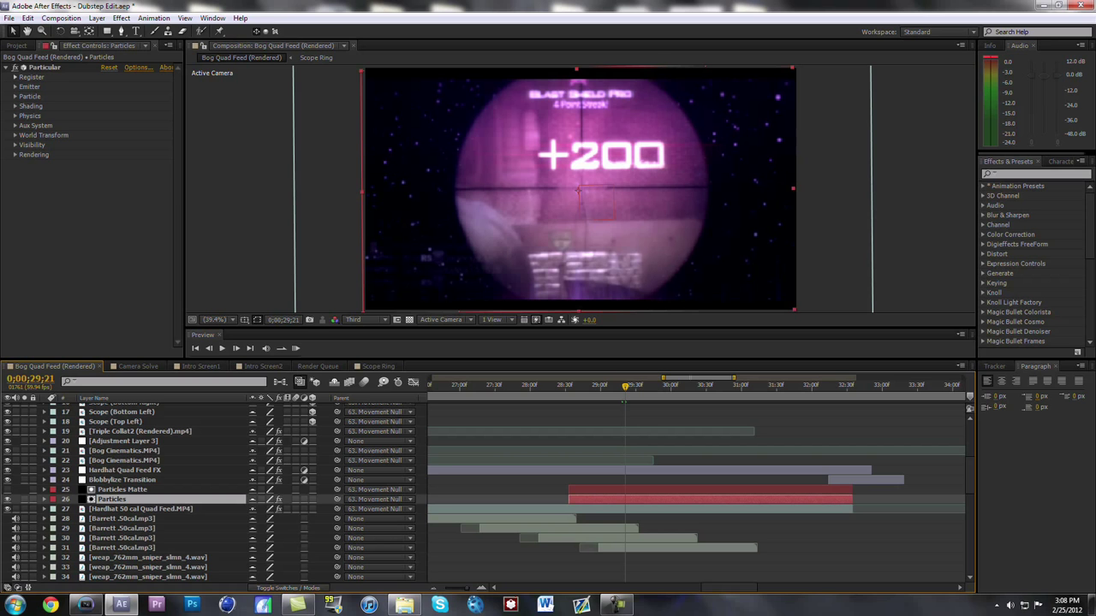
Go to 0;00;32;23 and examine the CC Blobbylize effect and its keyframes on the Blobbylize Transition layer.
key("space")
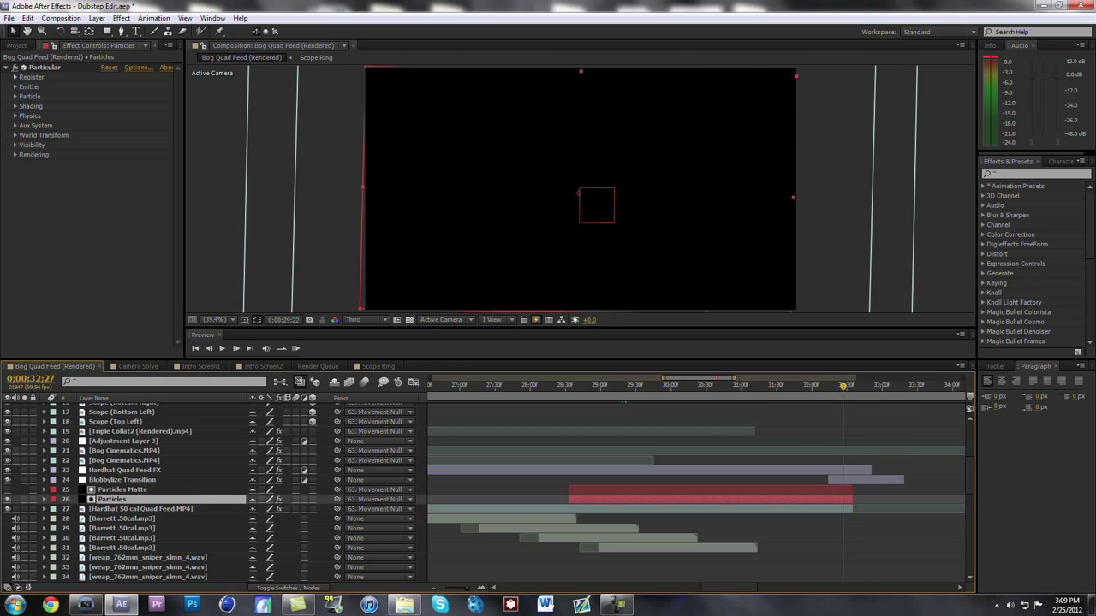
mouse_move(970, 475)
left_mouse_down()
mouse_move(970, 503)
mouse_move(969, 471)
left_mouse_up()
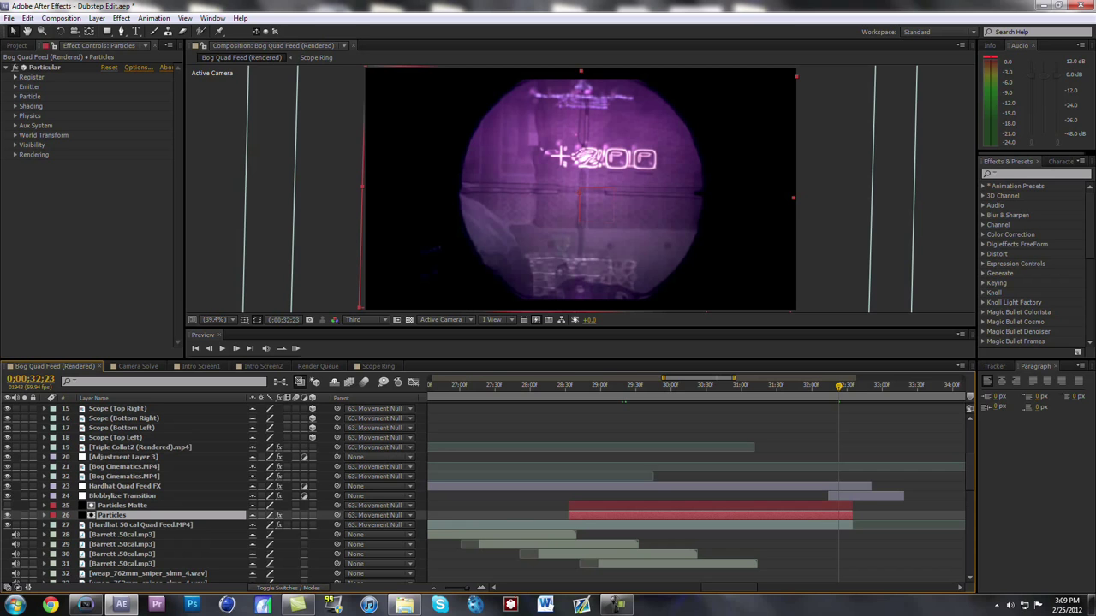
left_click(864, 495)
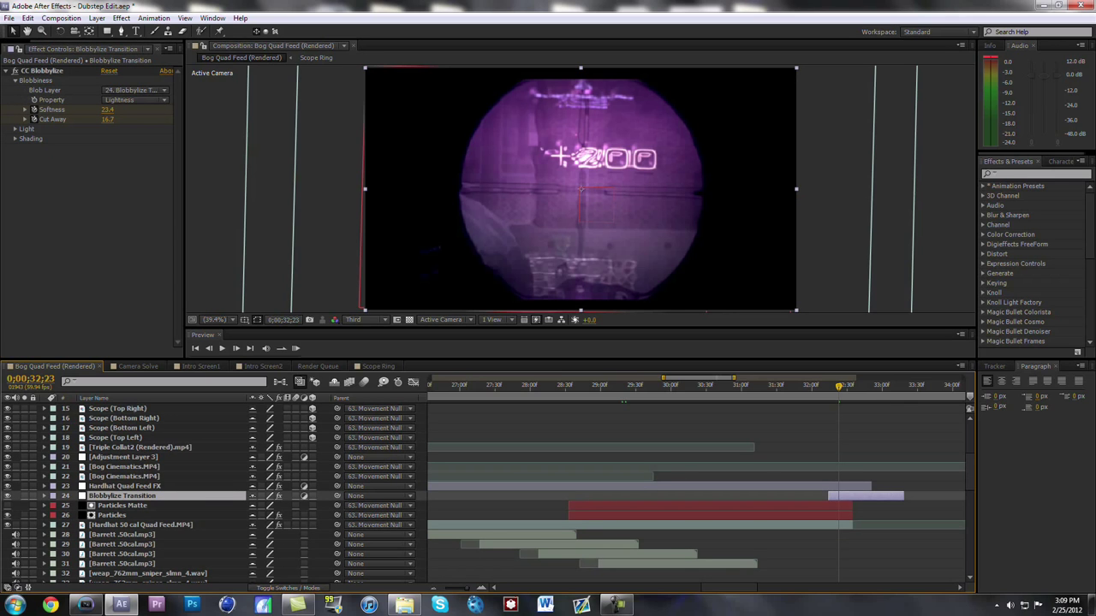
key("Return")
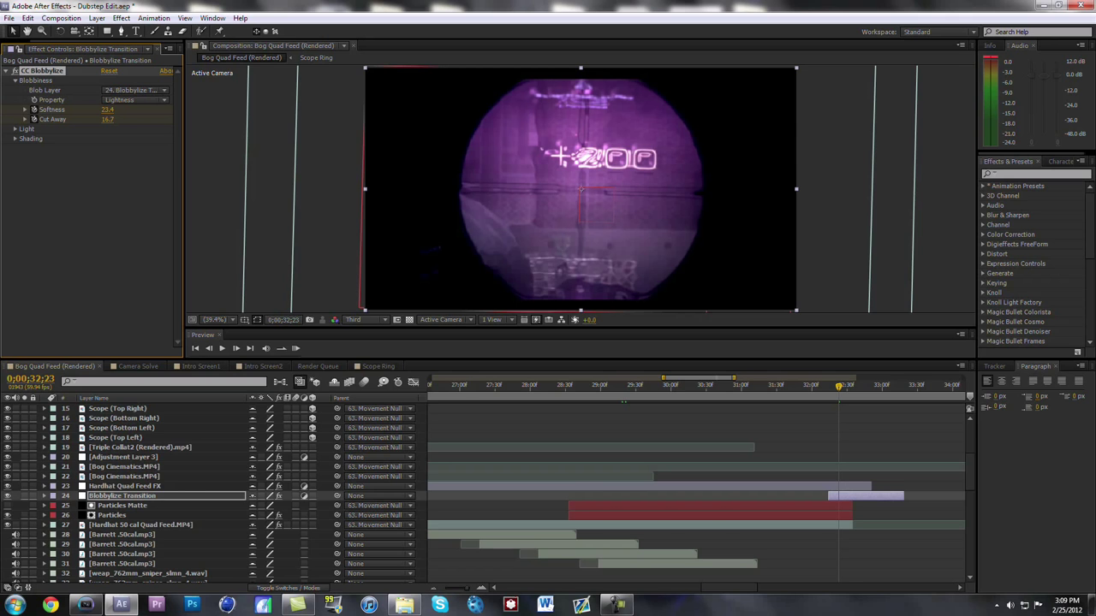
key("Return")
key("e")
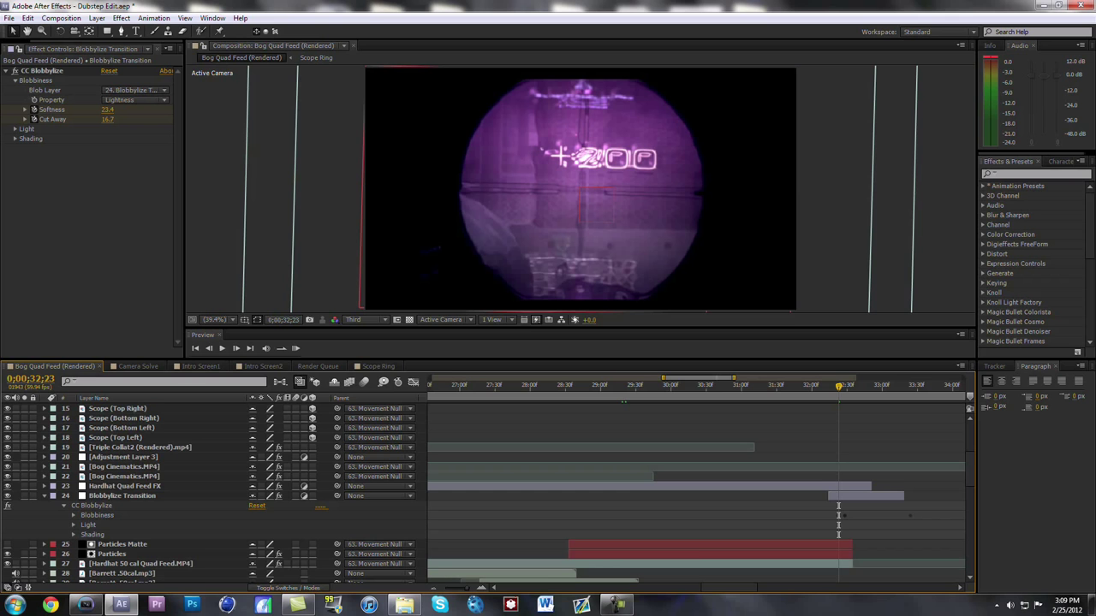
key("e")
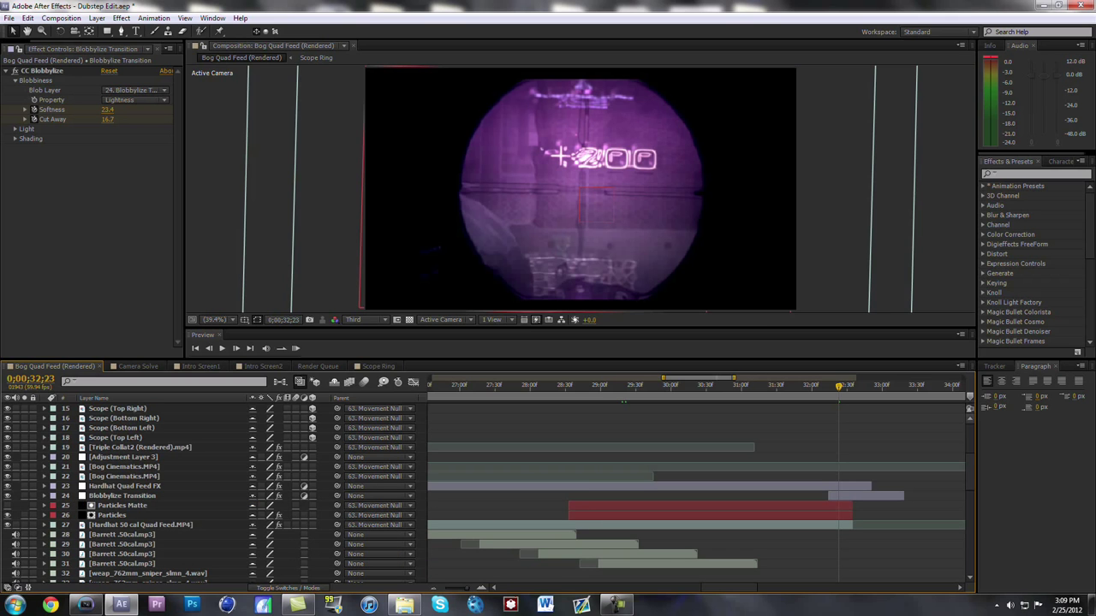
Go to 0;00;33;19 and reveal the Glow, CC Radial Blur, CC Color Offset and CC Lens effects of Tac Knife Flip 360 Noscope FX.
left_click(124, 467)
scroll(488, 494, "down", 5)
left_click_drag(839, 387, 840, 386)
key("Page_Down")
key("Page_Down")
key("Page_Down")
key("Page_Down")
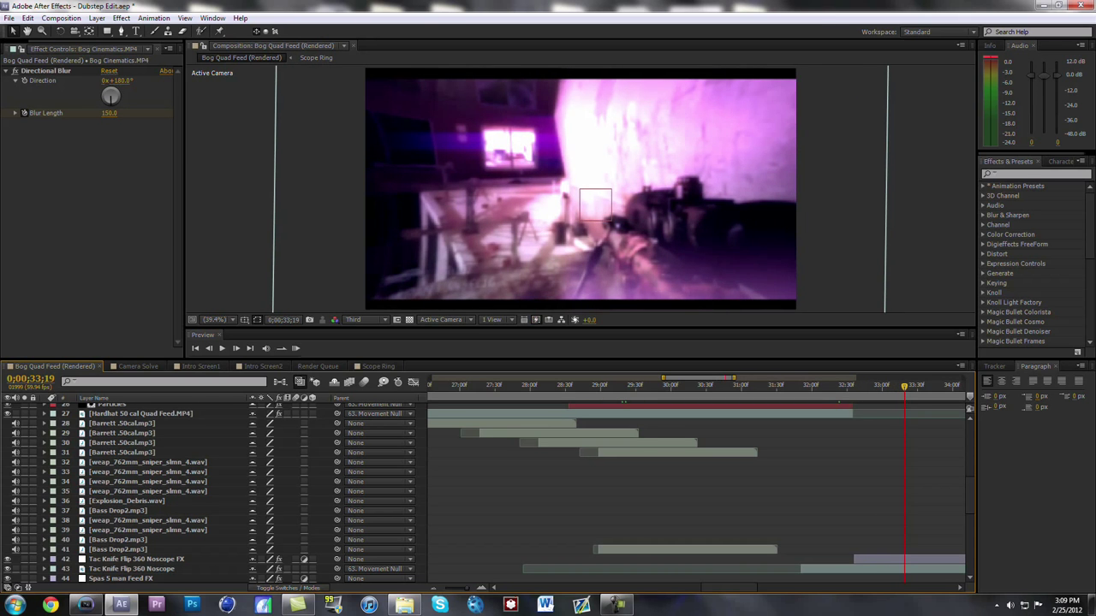
scroll(485, 493, "down", 3)
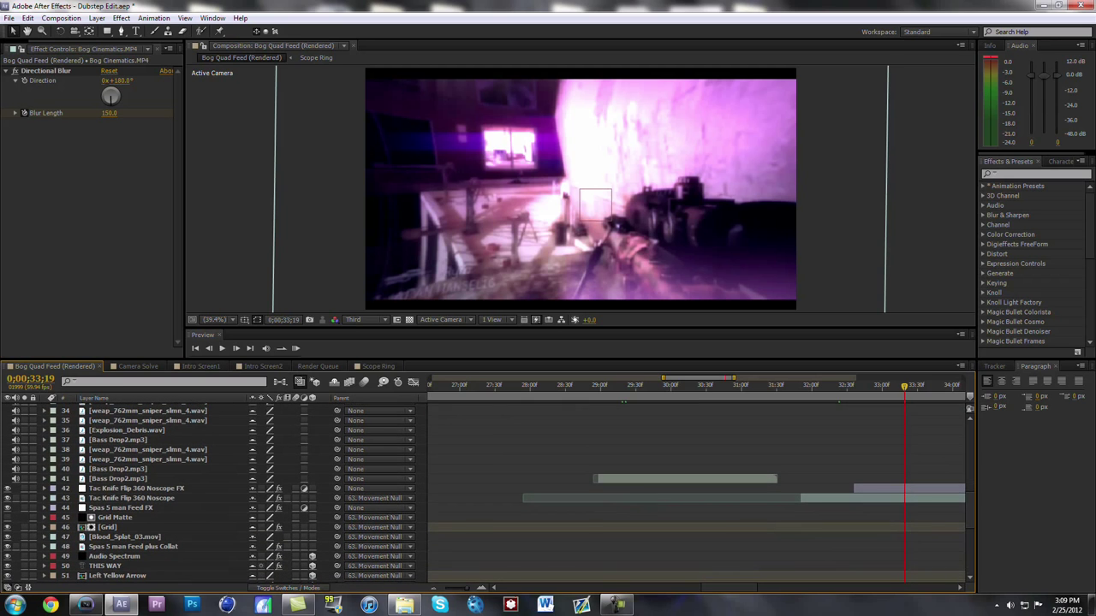
left_click(136, 489)
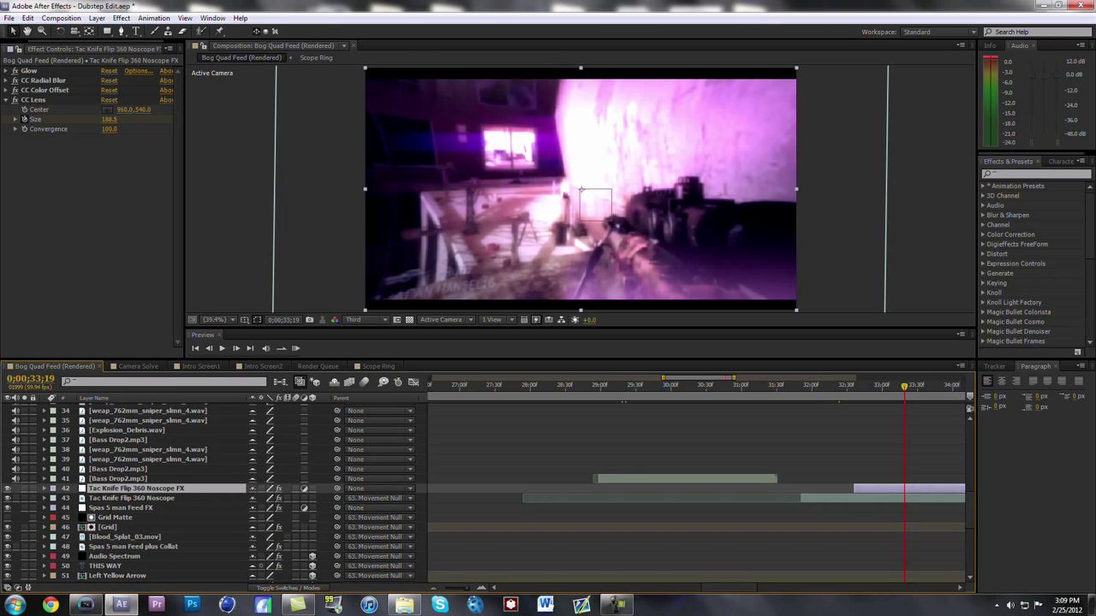
key("e")
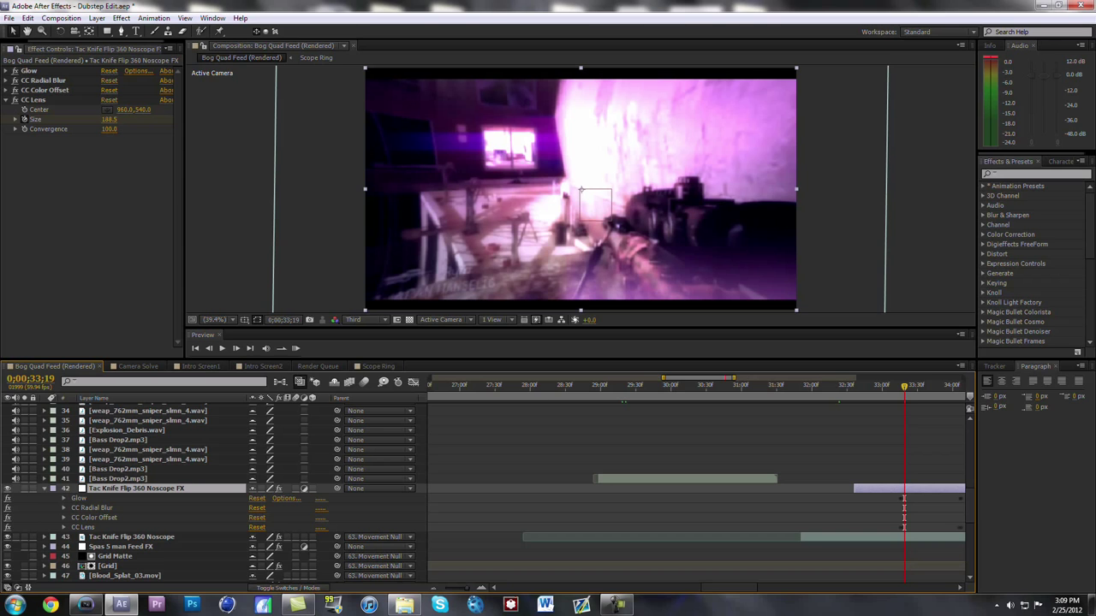
left_click(94, 517)
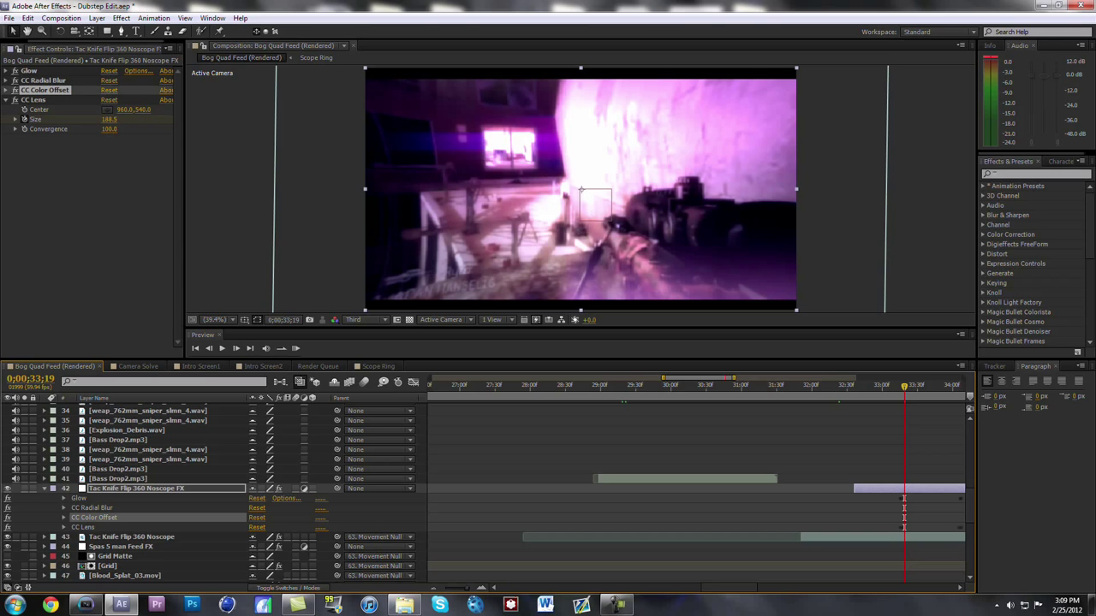
left_click(84, 528)
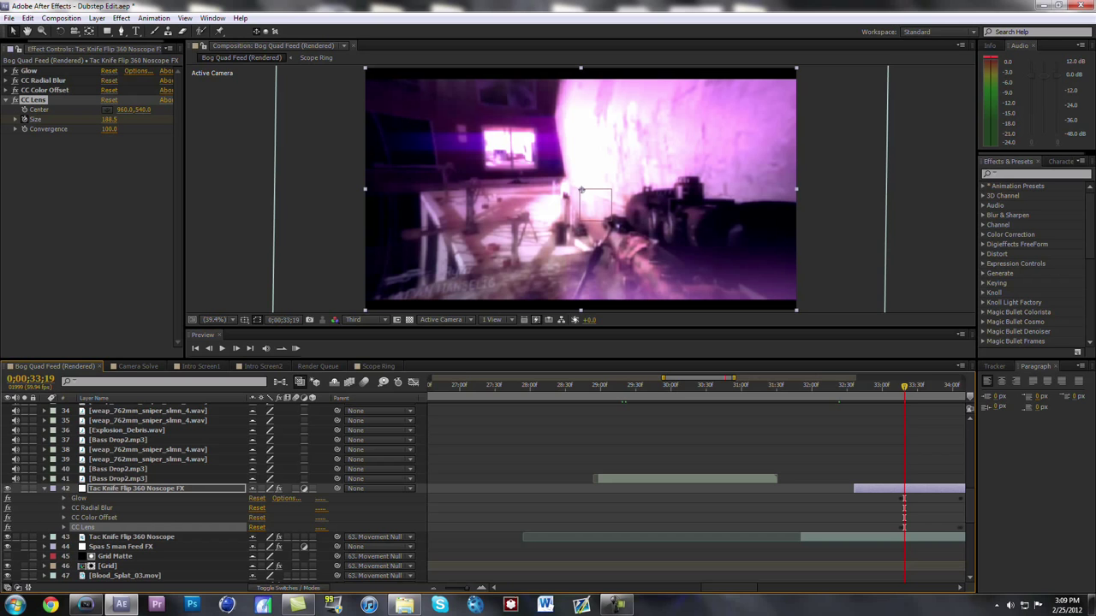
Preview the Tac Knife Flip 360 Noscope clip through 0;00;34;06 and on to the shot at 0;00;35;56.
left_click_drag(730, 588, 765, 588)
key("space")
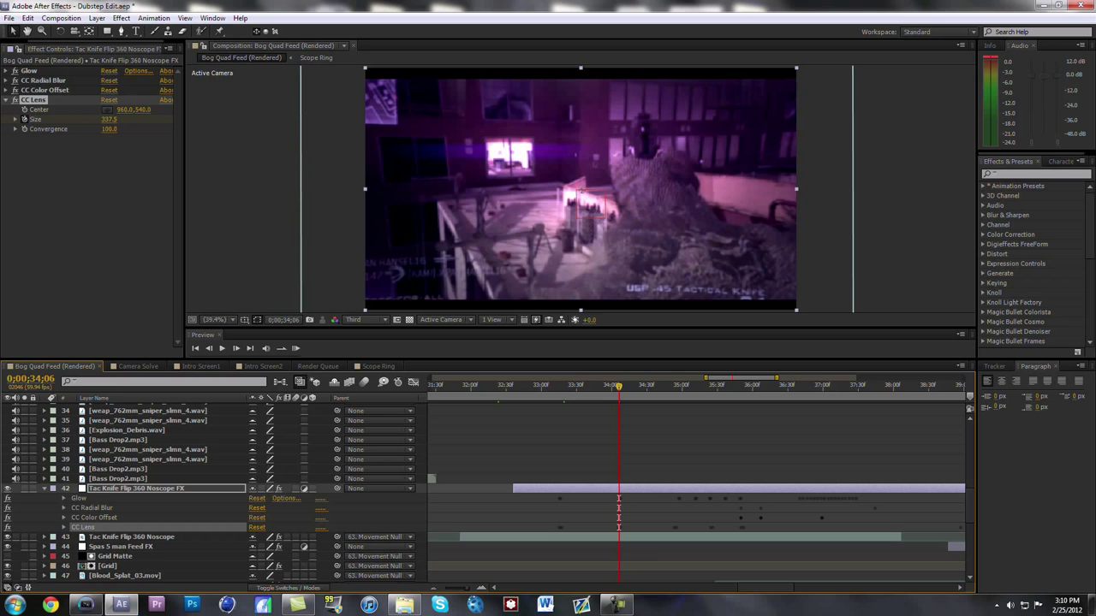
left_click_drag(619, 387, 630, 387)
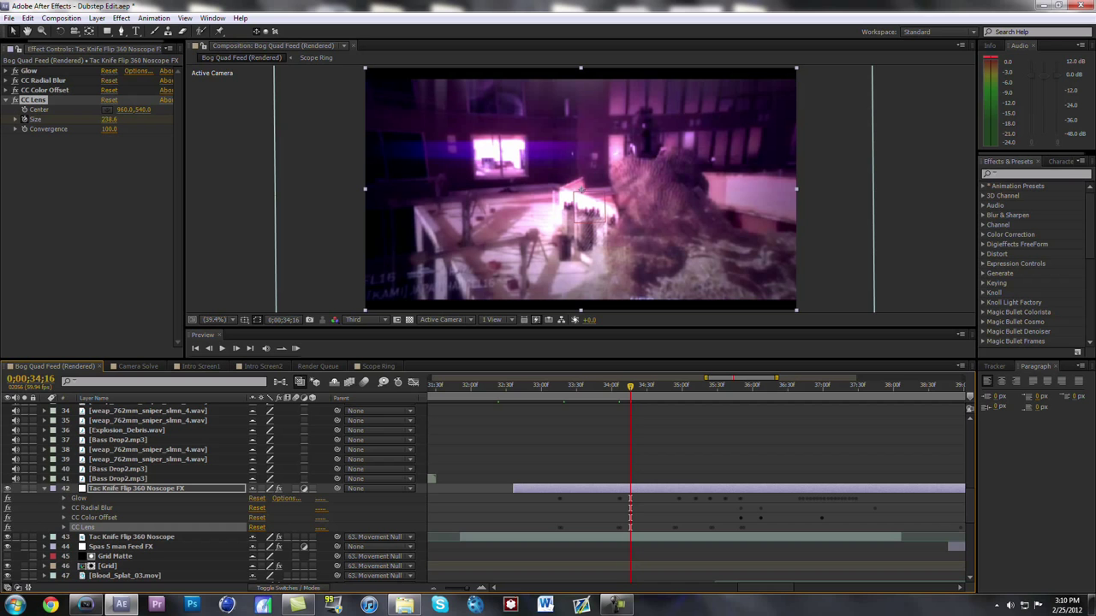
key("space")
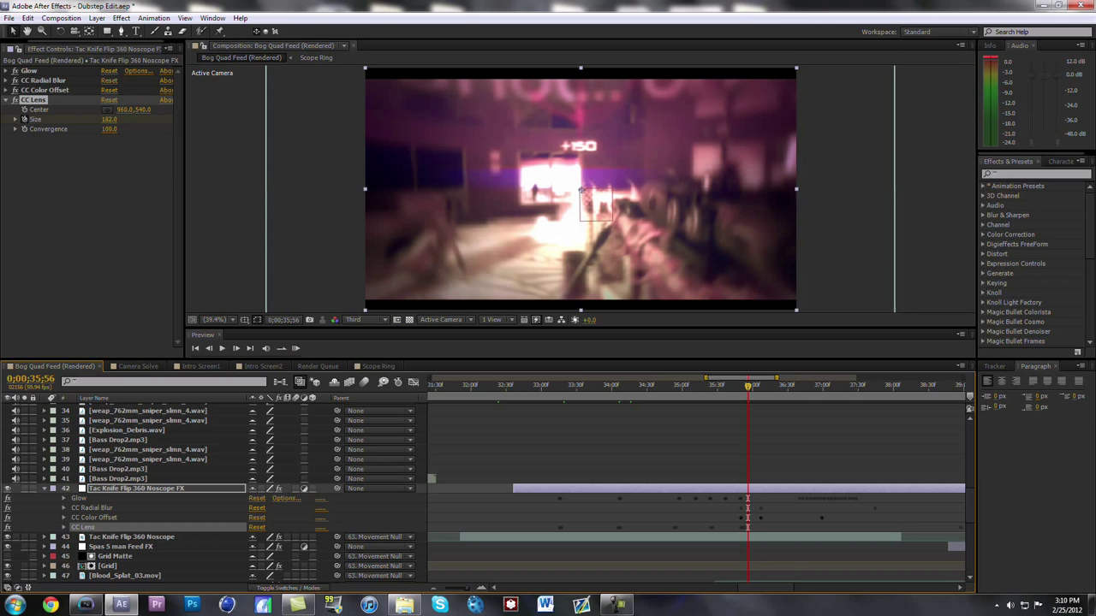
Point out the Glow, CC Radial Blur and CC Color Offset effects, and preview the clip through to 0;00;37;54.
left_click(78, 498)
left_click(91, 508)
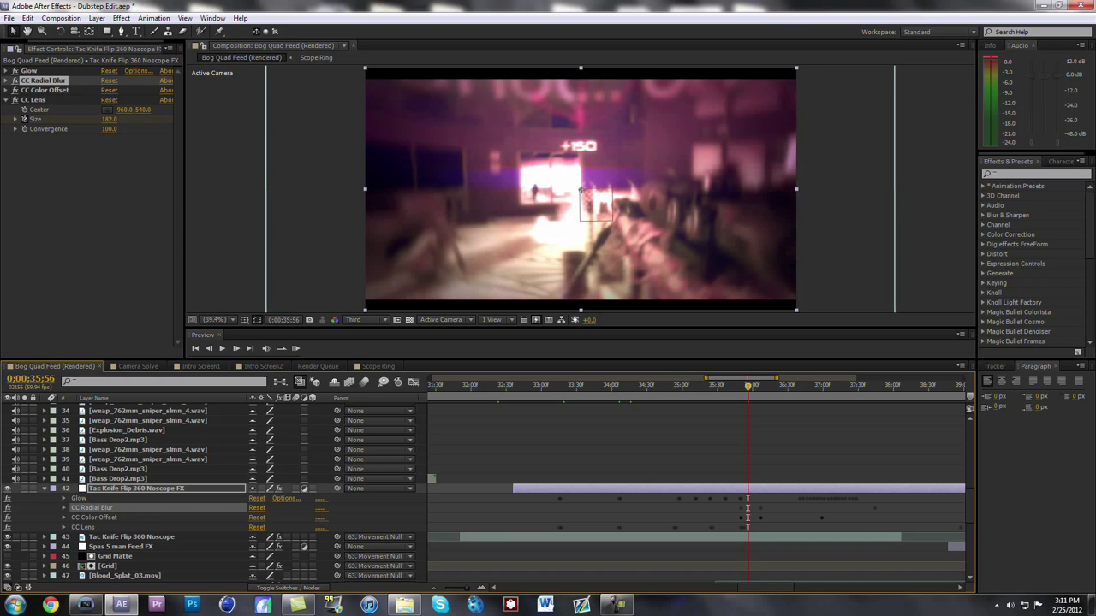
left_click(94, 518)
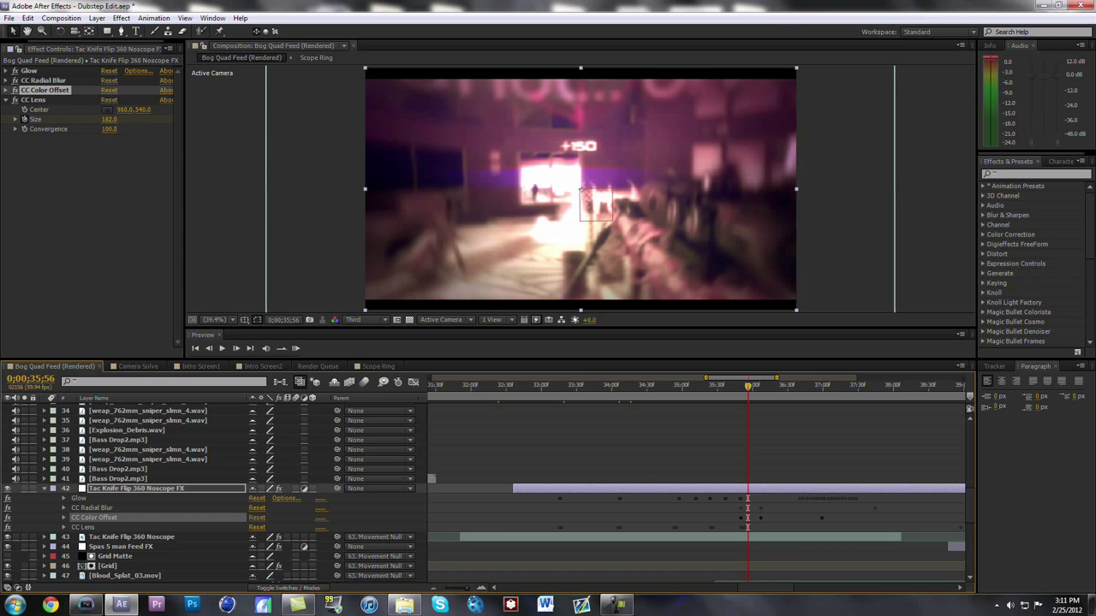
left_click_drag(747, 387, 734, 386)
key("space")
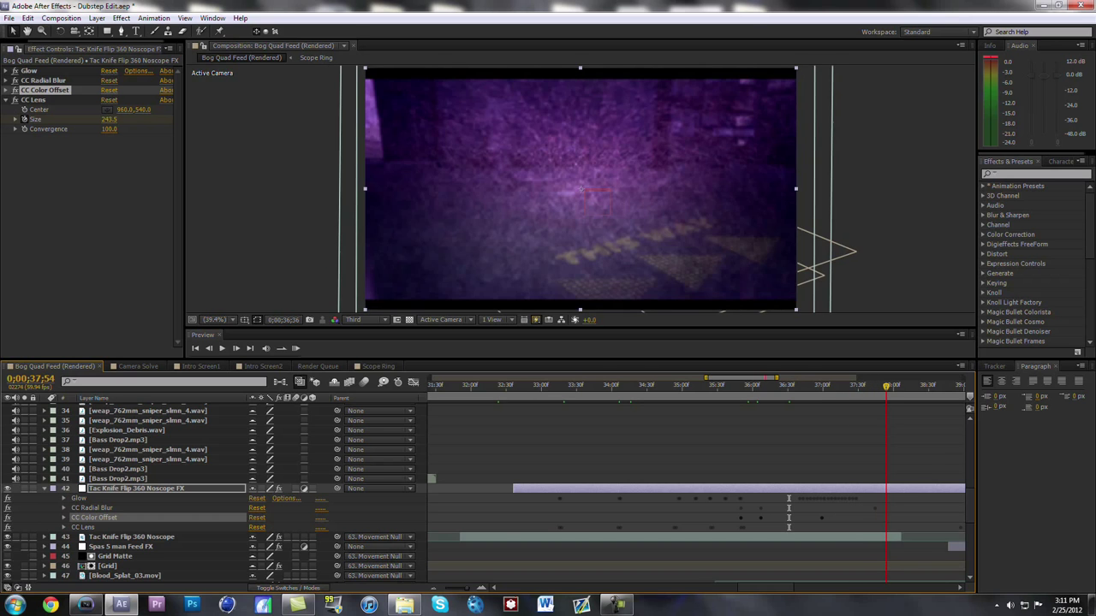
Go to 0;00;37;40 and reveal the CC Scatterize properties and Scatter keyframes of the Tac Knife Flip 360 Noscope layer.
left_click_drag(885, 387, 869, 386)
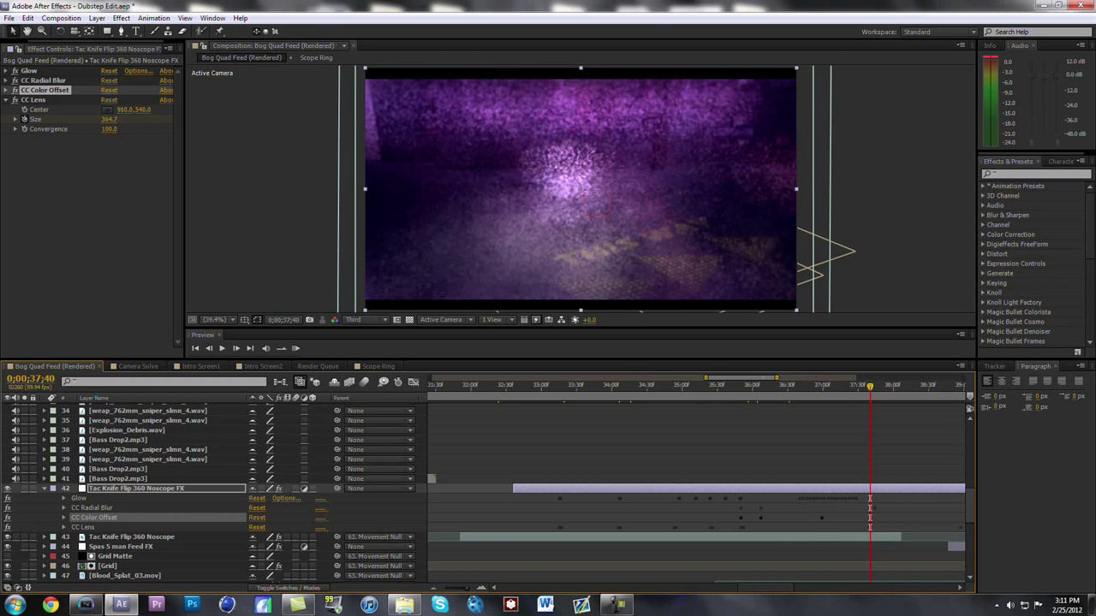
key("e")
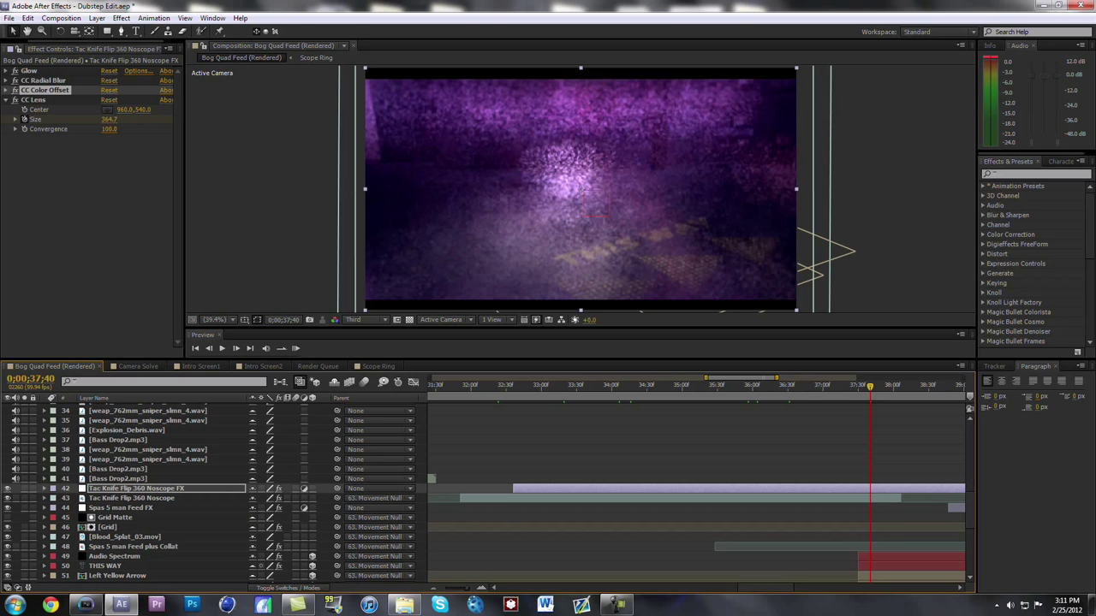
left_click(132, 498)
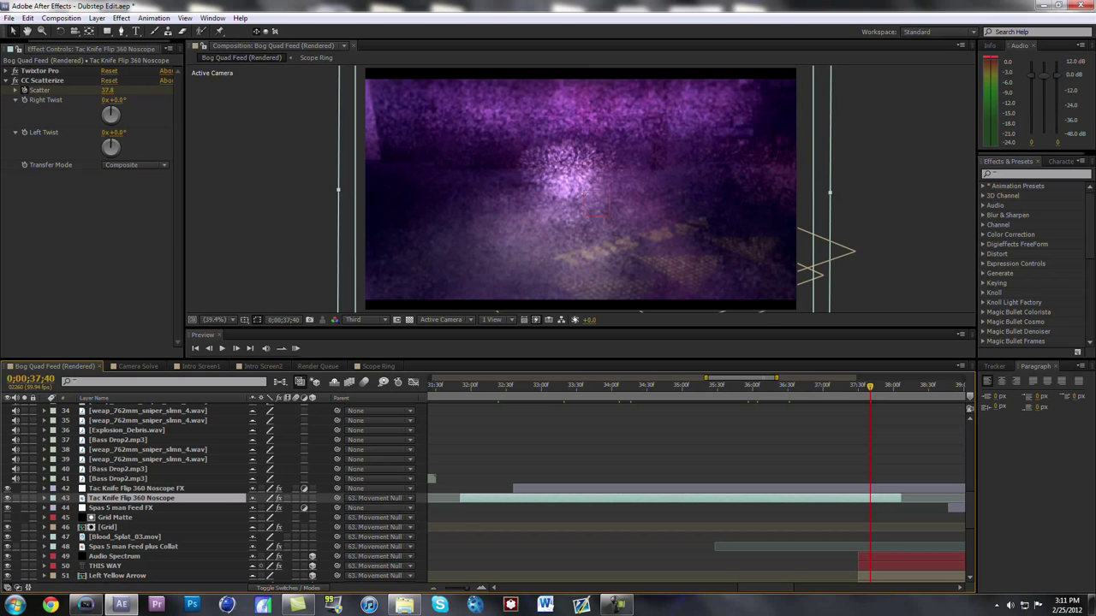
key("e")
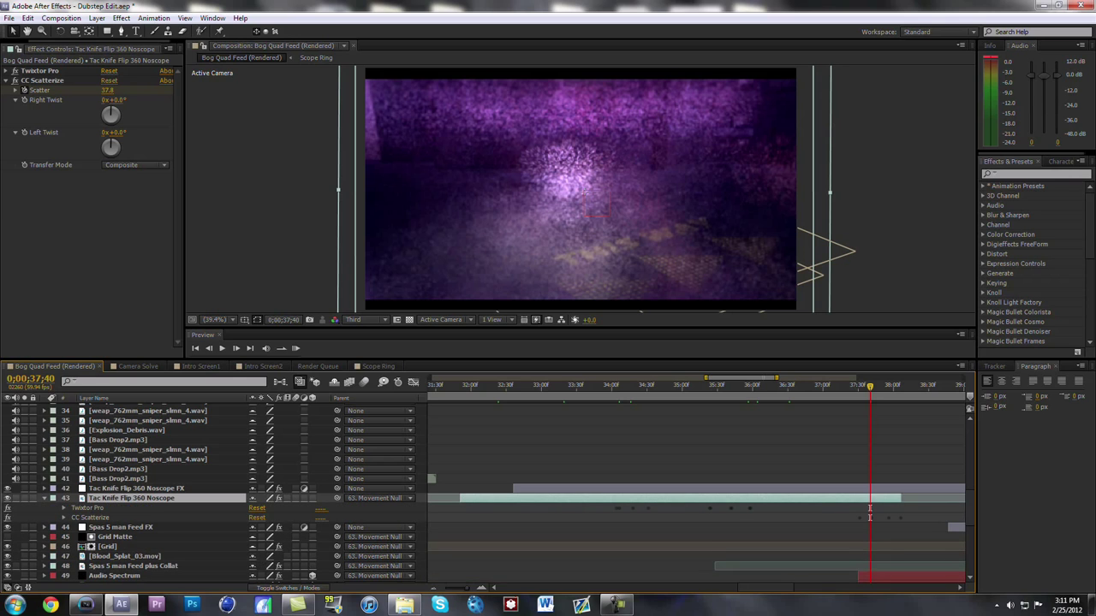
left_click(64, 518)
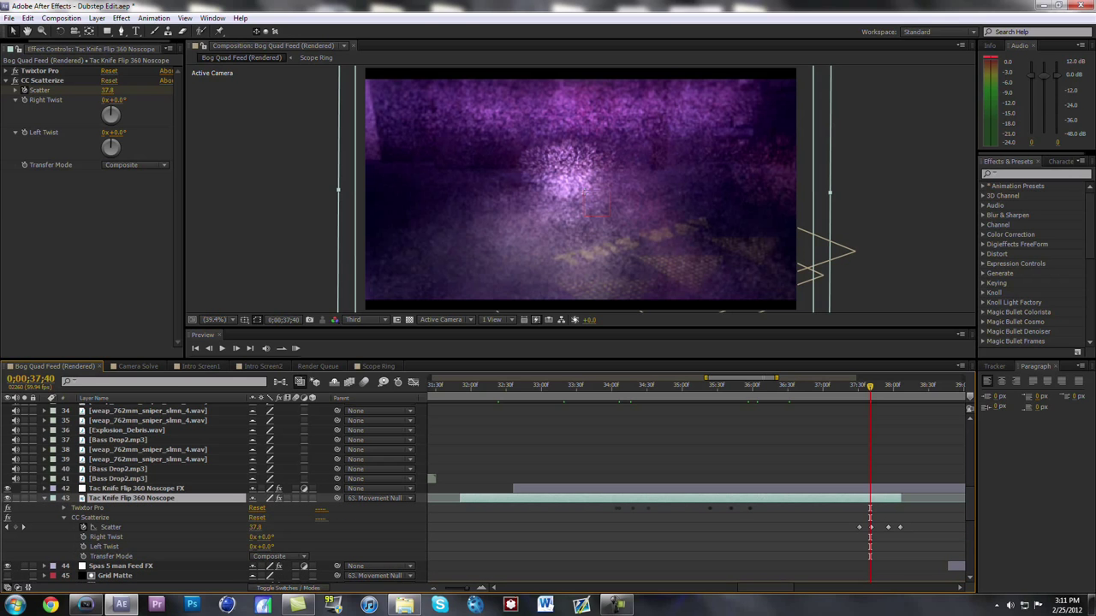
Move through the start of the scatter transition to 0;00;37;42 to compare the frames around the Scatter keyframes.
key("j")
left_click_drag(860, 386, 867, 386)
key("Page_Down")
key("Page_Down")
key("Page_Down")
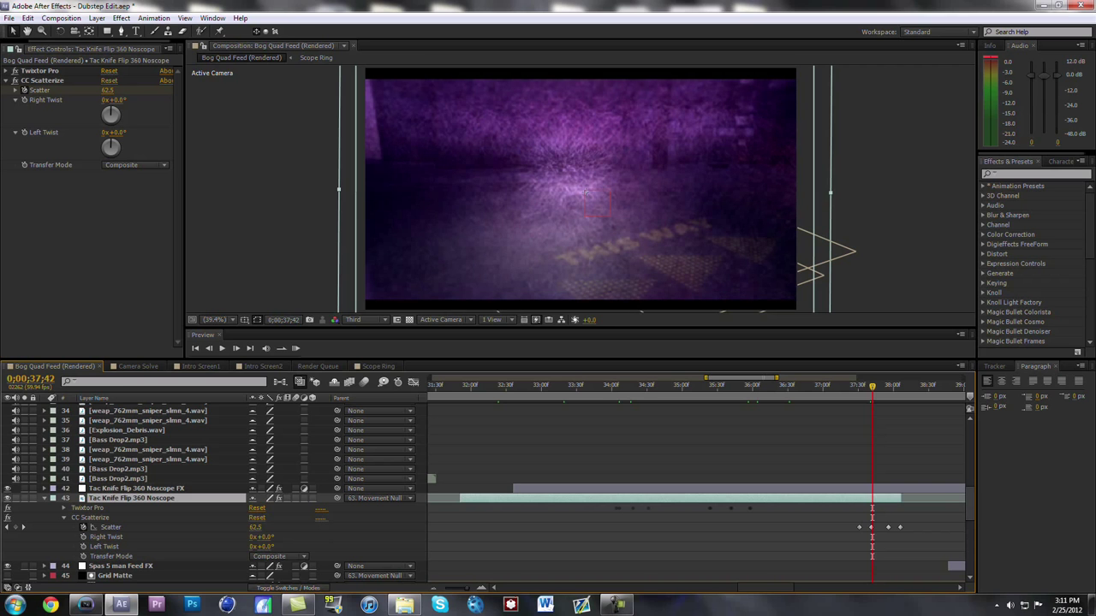
Collapse the CC Scatterize properties and advance frame by frame to 0;00;38;02 to watch the scatter reveal the next clip.
scroll(488, 493, "down", 3)
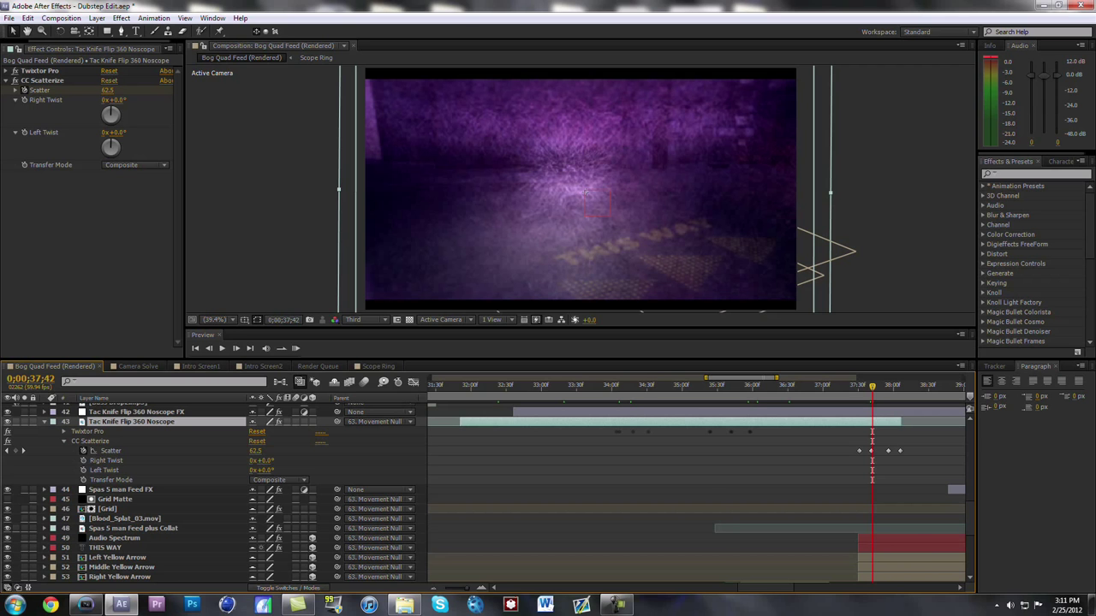
left_click(64, 441)
key("Page_Down")
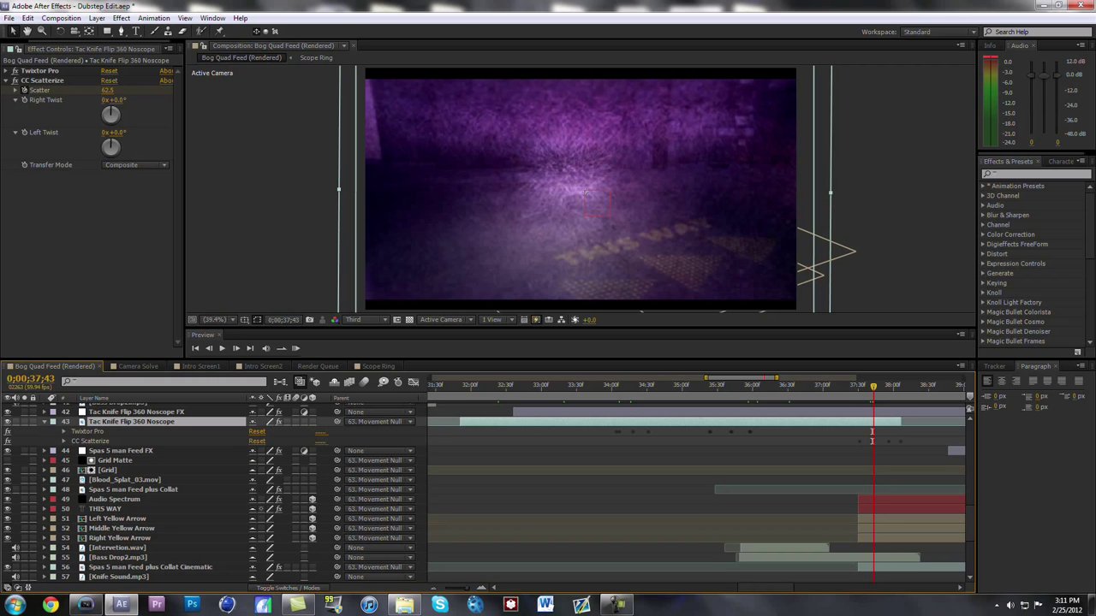
key("Page_Down")
key("Page_Down")
key("Page_Down")
key("Page_Down")
key("Page_Down")
key("Page_Down")
key("Page_Down")
key("Page_Down")
key("Page_Down")
key("Page_Down")
key("Page_Down")
key("Page_Down")
key("Page_Down")
key("Page_Down")
key("Page_Down")
key("Page_Down")
key("Page_Down")
key("Page_Down")
key("Page_Down")
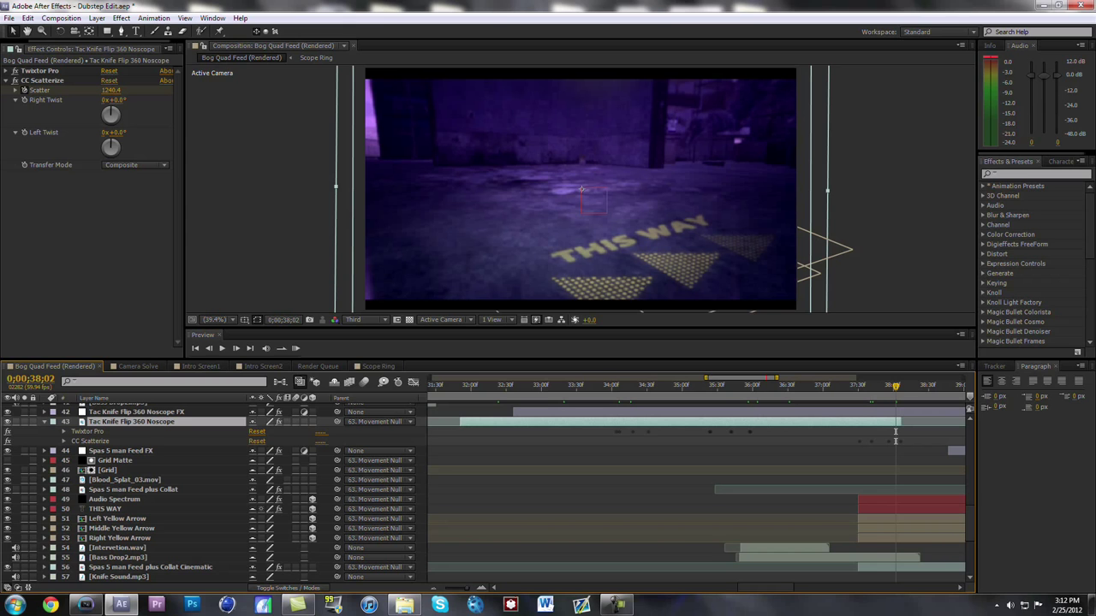
Select the Left, Middle and Right Yellow Arrow layers in turn to locate each arrow under the THIS WAY text.
left_click(117, 519)
left_click(122, 528)
left_click(120, 538)
left_click(117, 518)
left_click(121, 528)
left_click(120, 538)
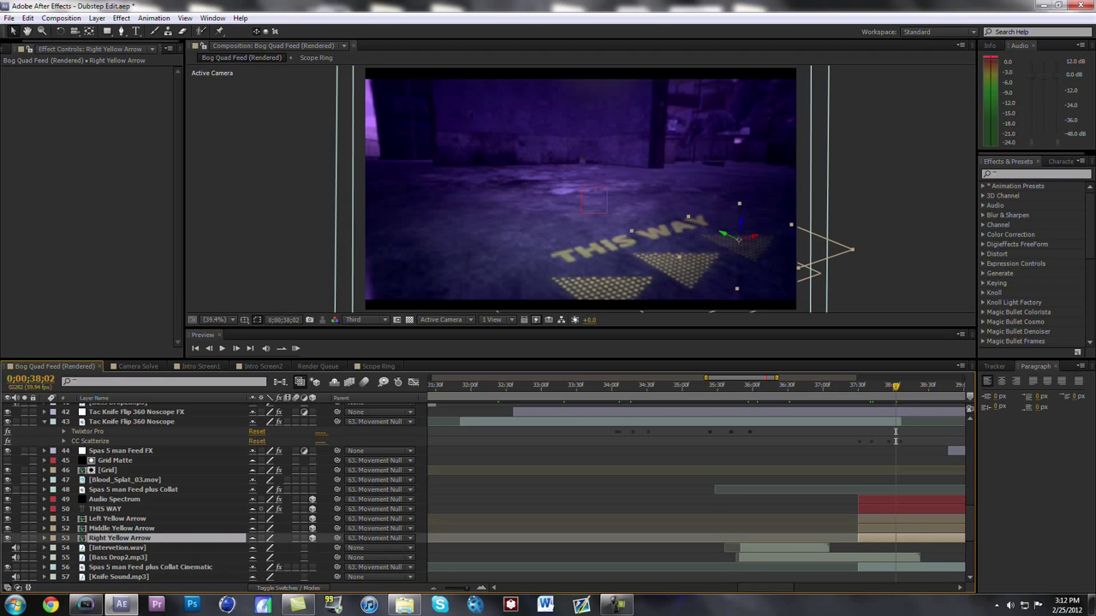
Open the Yellow Arrow composition from the project and select Shape Layer 1 to show the arrow's base shape.
left_click_drag(31, 41, 9, 41)
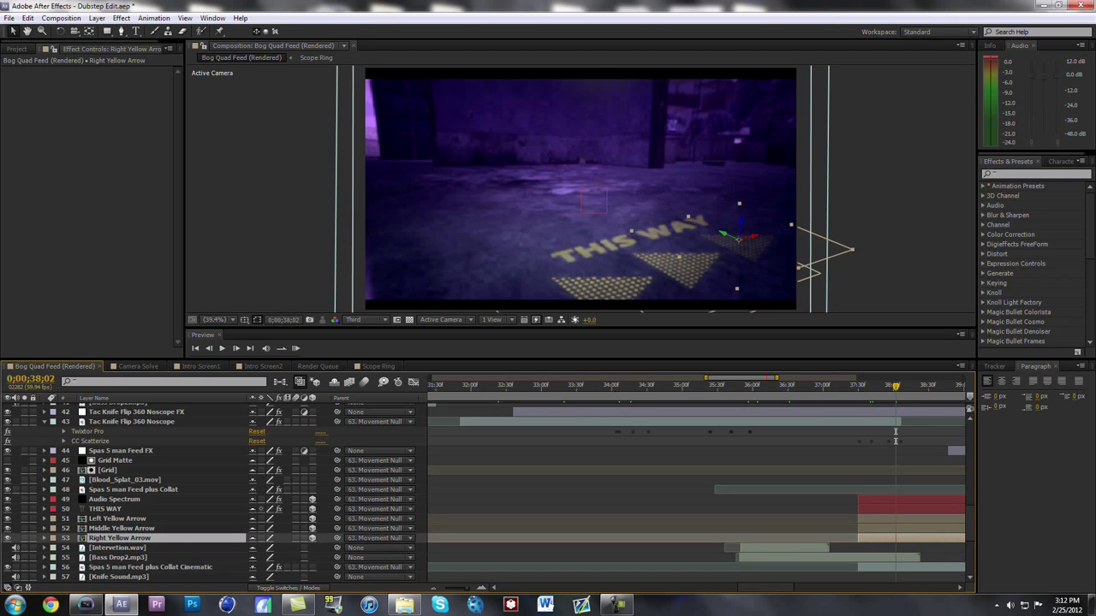
left_click(15, 49)
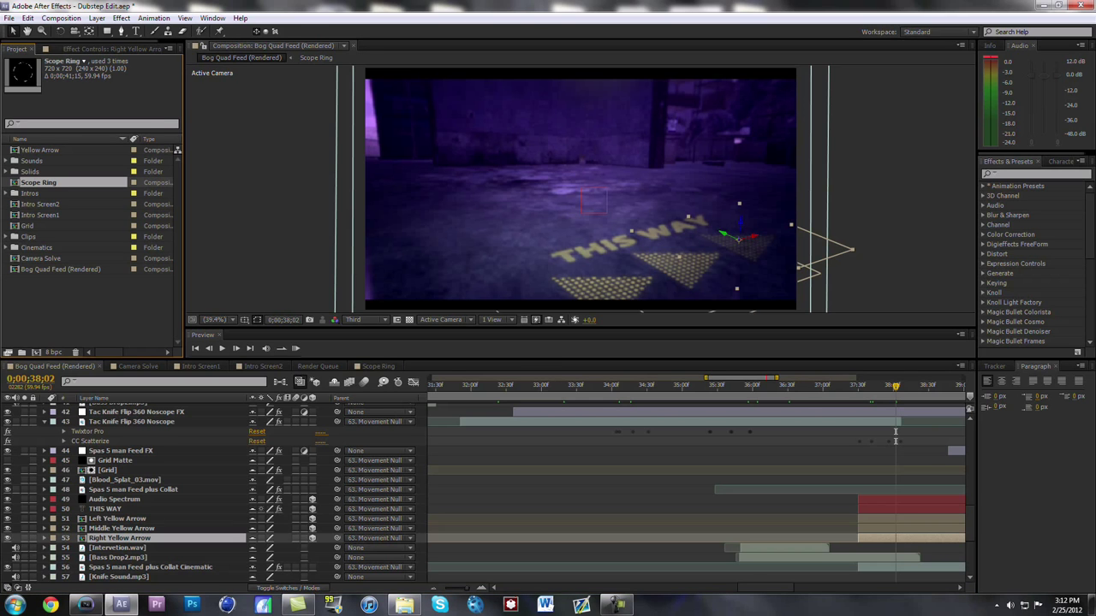
double_click(40, 149)
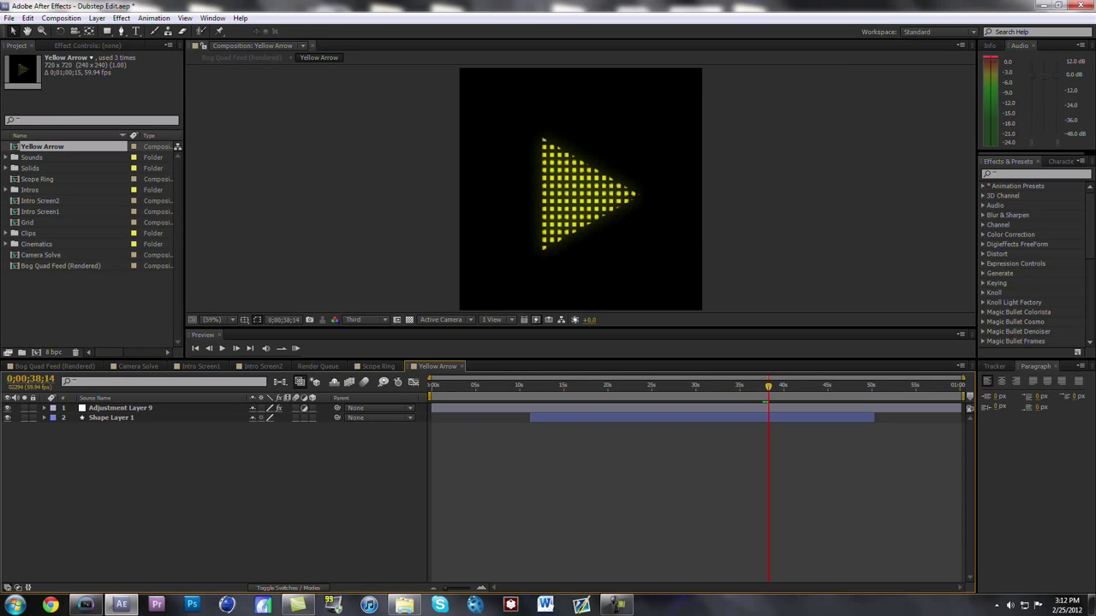
left_click(111, 418)
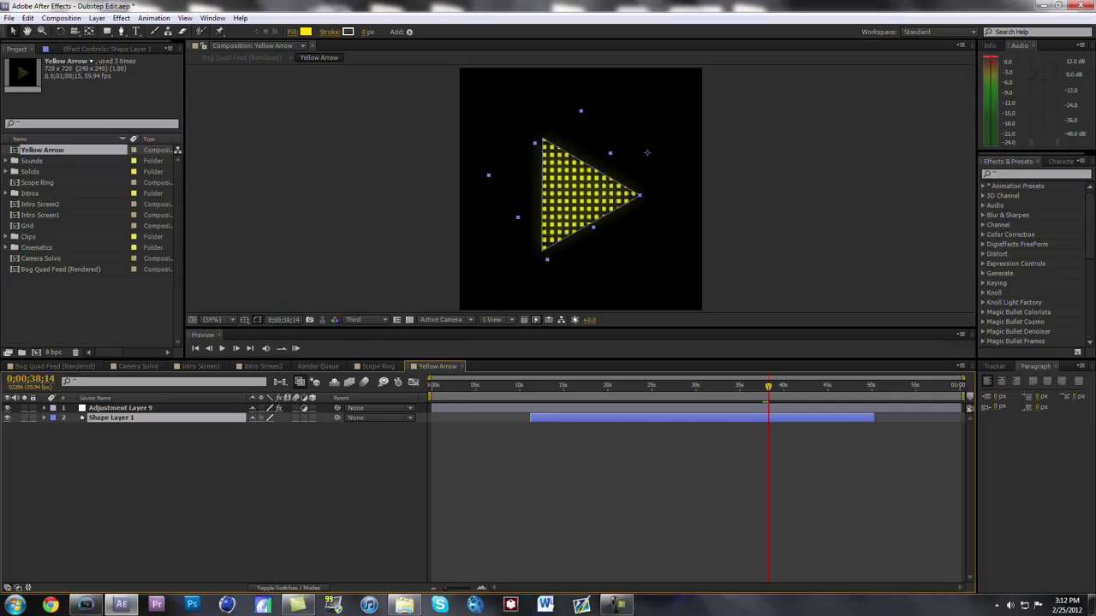
Examine the Glow and Grid effect settings on Adjustment Layer 9 of the Yellow Arrow composition, leaving both effects collapsed.
key("F3")
left_click(646, 152)
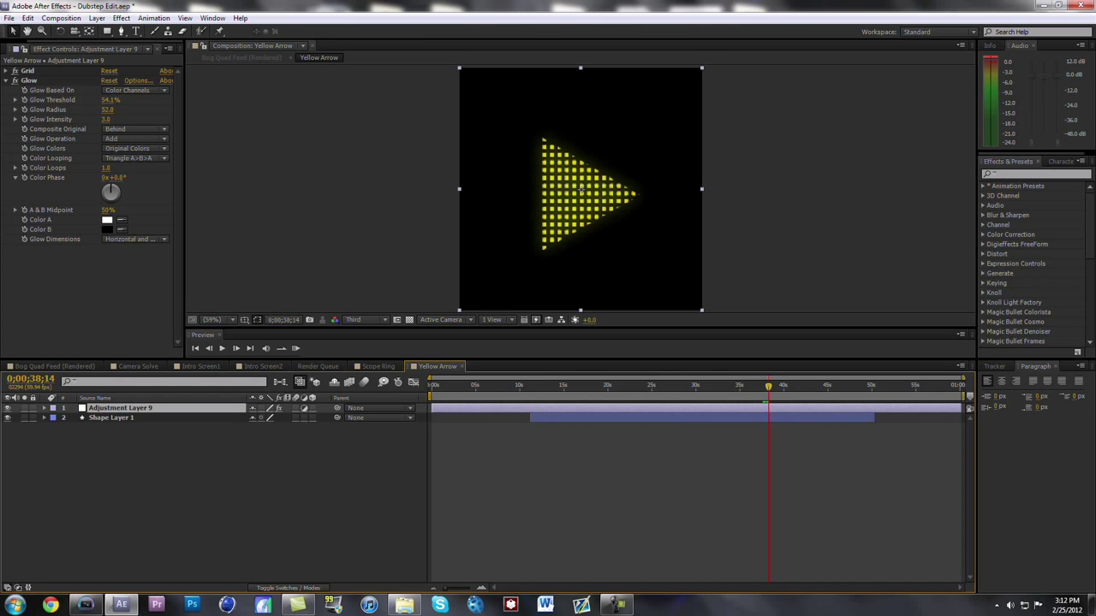
left_click(582, 191)
left_click(6, 80)
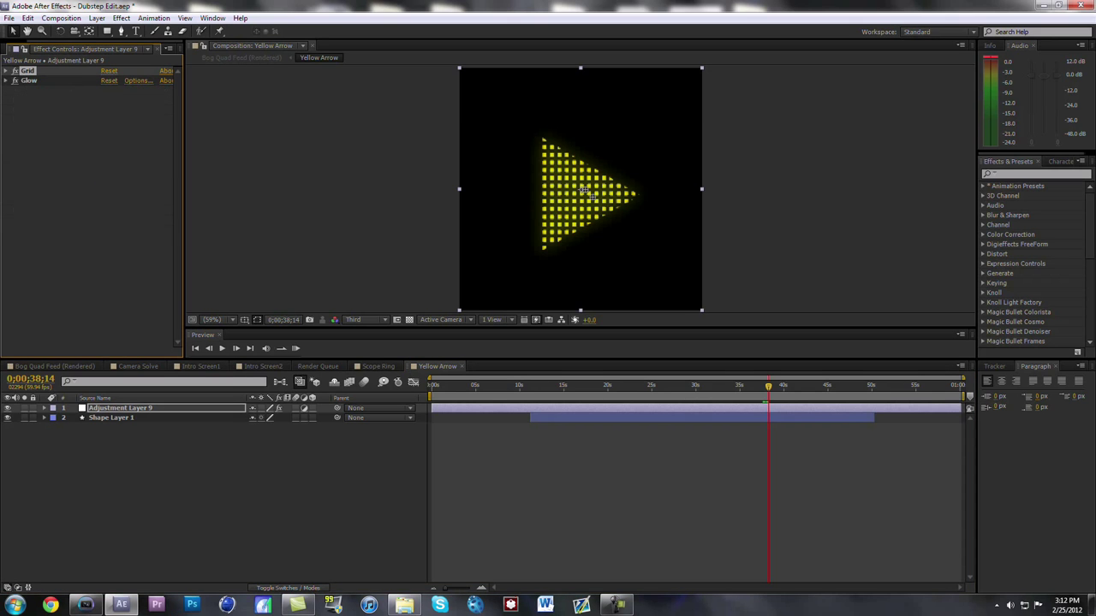
key("ctrl+grave")
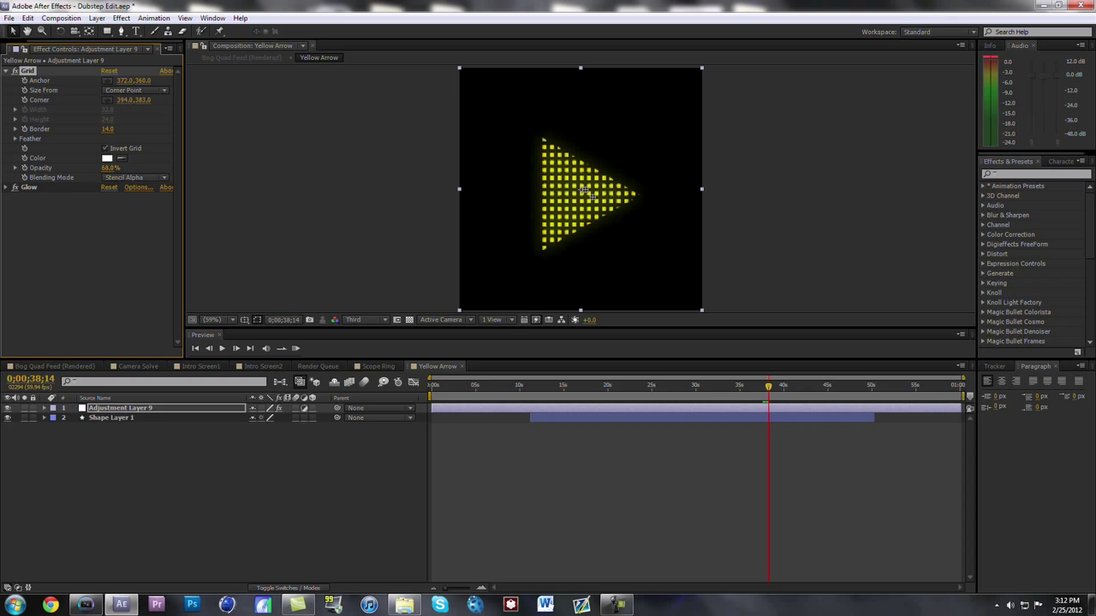
left_click(6, 71)
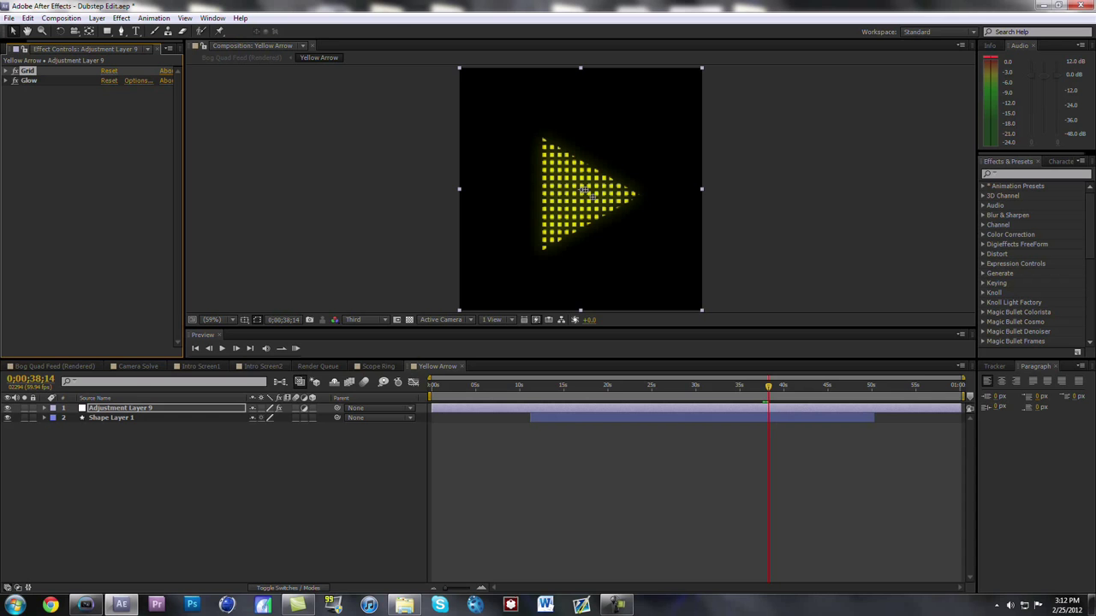
Return to the Bog Quad Feed (Rendered) composition and scrub back to 0;00;37;43, near the start of the arrow layers.
left_click(54, 366)
left_click_drag(895, 386, 917, 387)
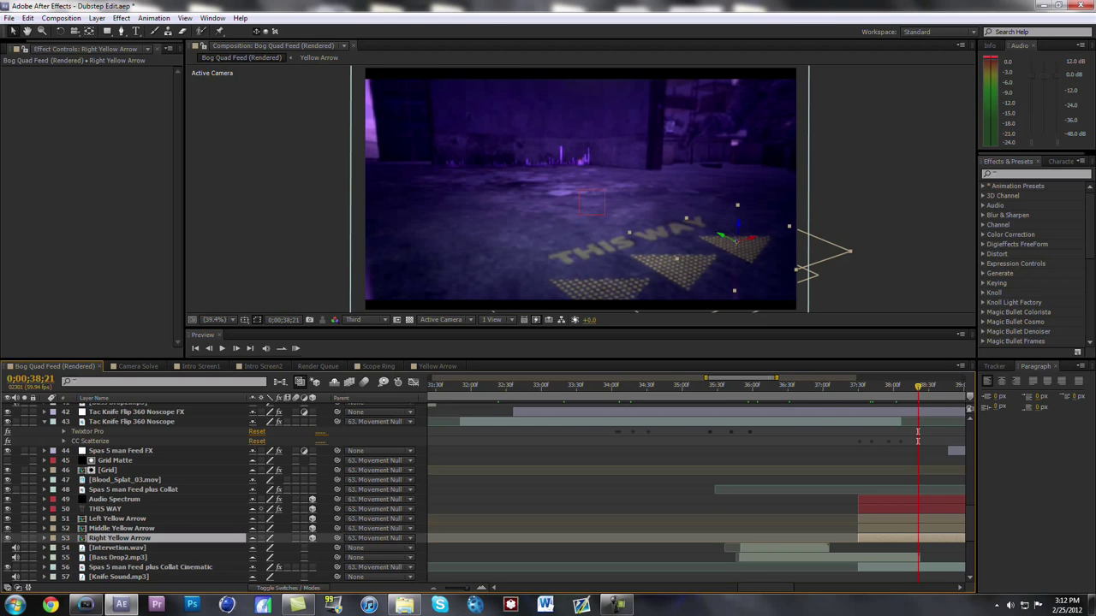
left_click_drag(918, 387, 874, 387)
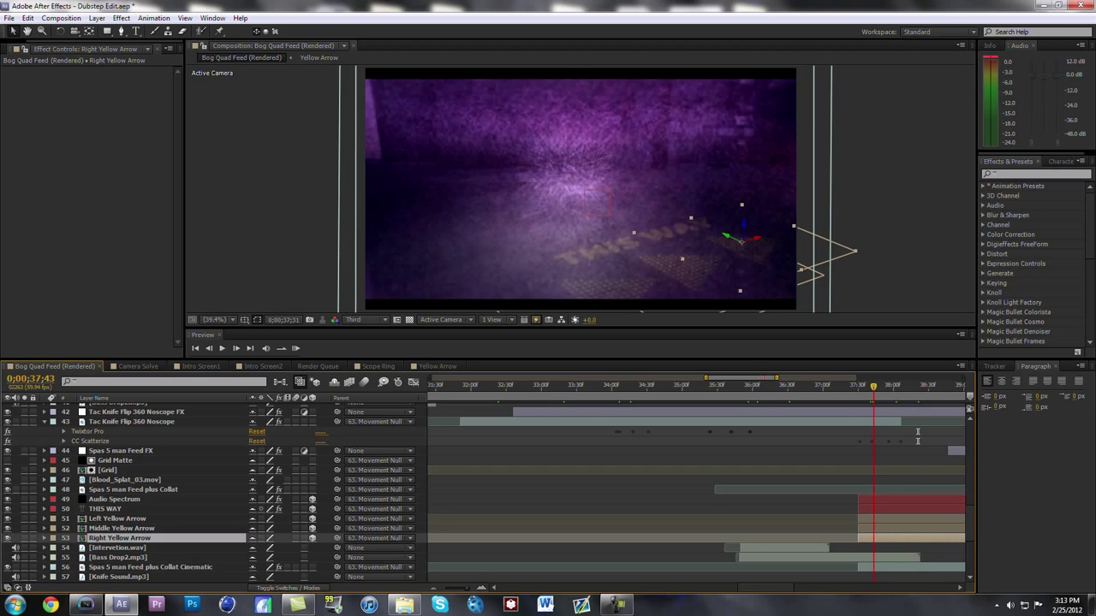
Advance frame by frame to 0;00;38;37 to watch the THIS WAY text and yellow arrows flicker on the floor.
key("Page_Down")
key("Page_Down")
key("Page_Down")
key("Page_Down")
key("Page_Down")
key("Page_Down")
key("Page_Down")
key("Page_Down")
key("Page_Down")
key("Page_Down")
key("Page_Down")
key("Page_Down")
key("Page_Down")
key("Page_Down")
key("Page_Down")
key("Page_Down")
key("Page_Down")
key("Page_Down")
key("Page_Down")
key("Page_Down")
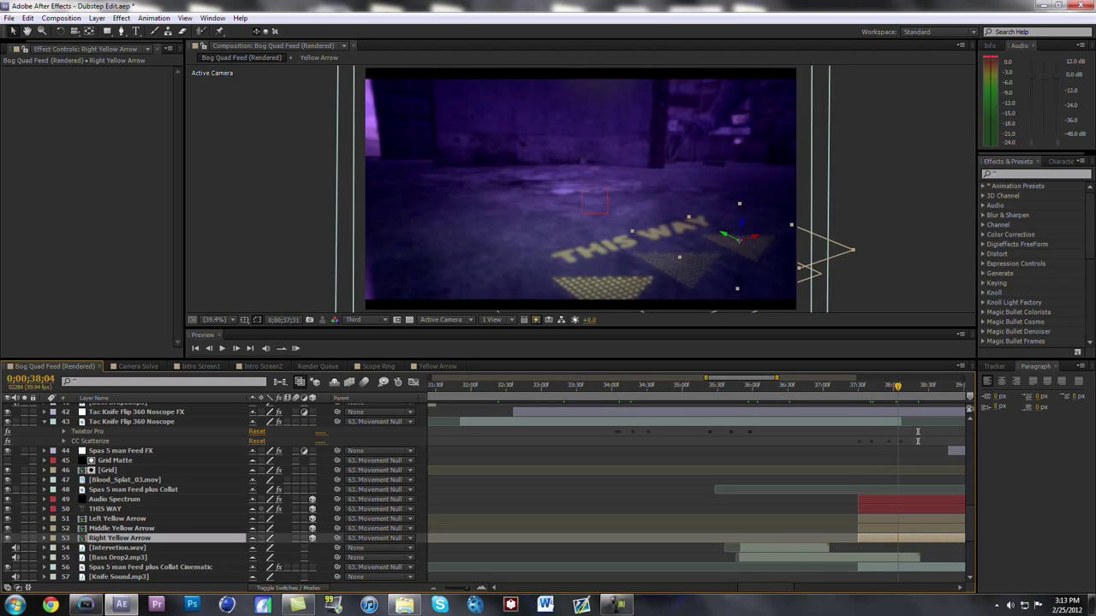
key("Page_Down")
key("Page_Down")
key("Page_Down")
key("Page_Down")
key("Page_Down")
key("Page_Down")
key("Page_Down")
key("Page_Down")
key("Page_Down")
key("Page_Down")
key("Page_Down")
key("Page_Down")
key("Page_Down")
key("Page_Down")
key("Page_Down")
key("Page_Down")
key("Page_Down")
key("Page_Down")
key("Page_Down")
key("Page_Down")
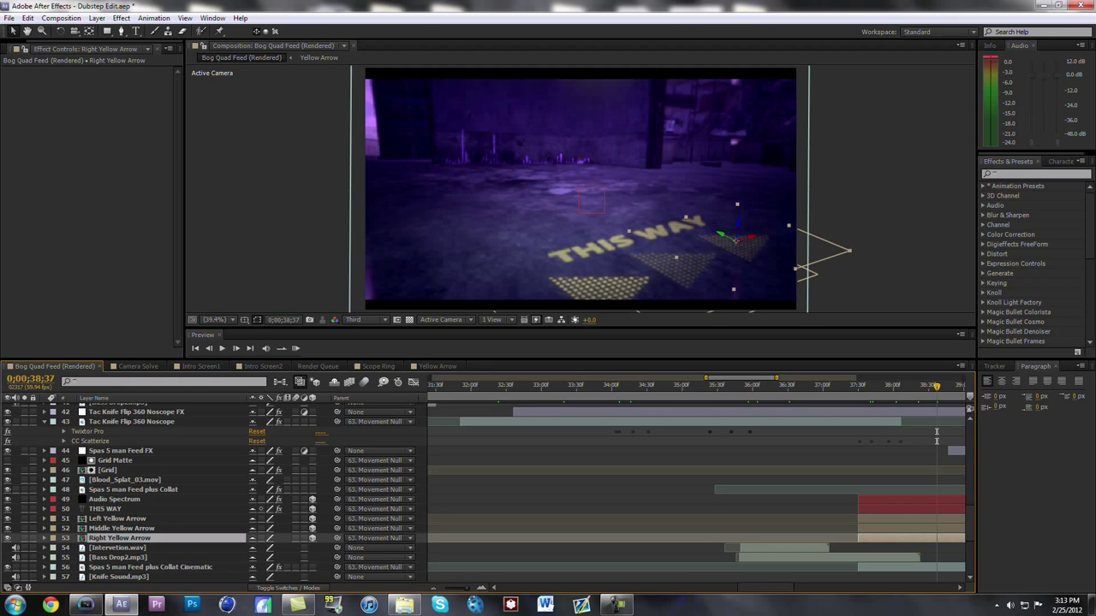
Show the effect settings of the Audio Spectrum layer and scrub to 0;00;38;05 to compare the spectrum on the wall.
left_click_drag(765, 588, 783, 588)
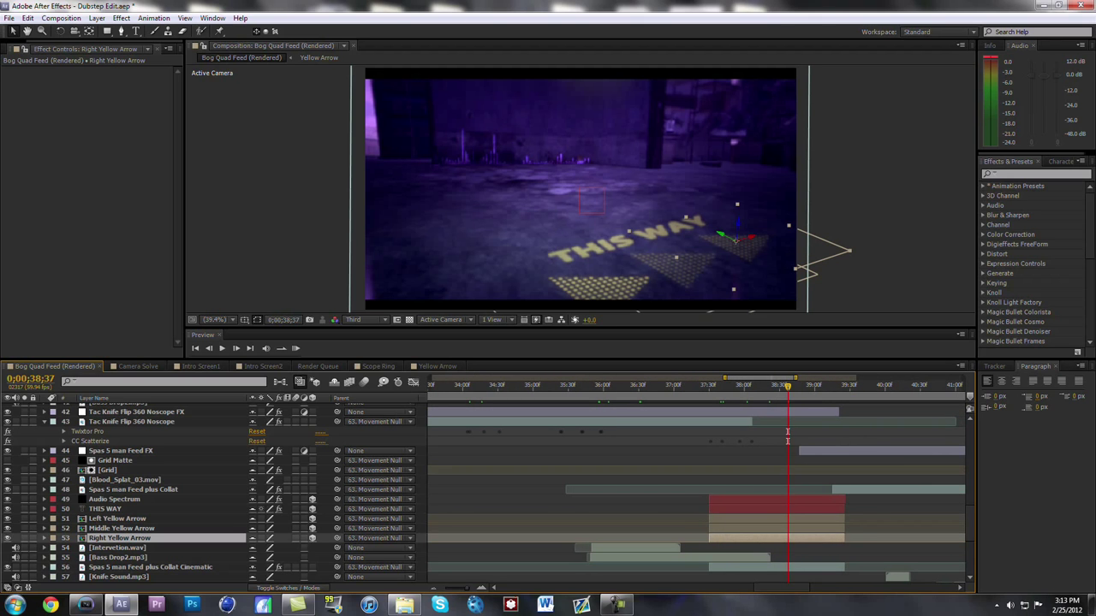
left_click(115, 499)
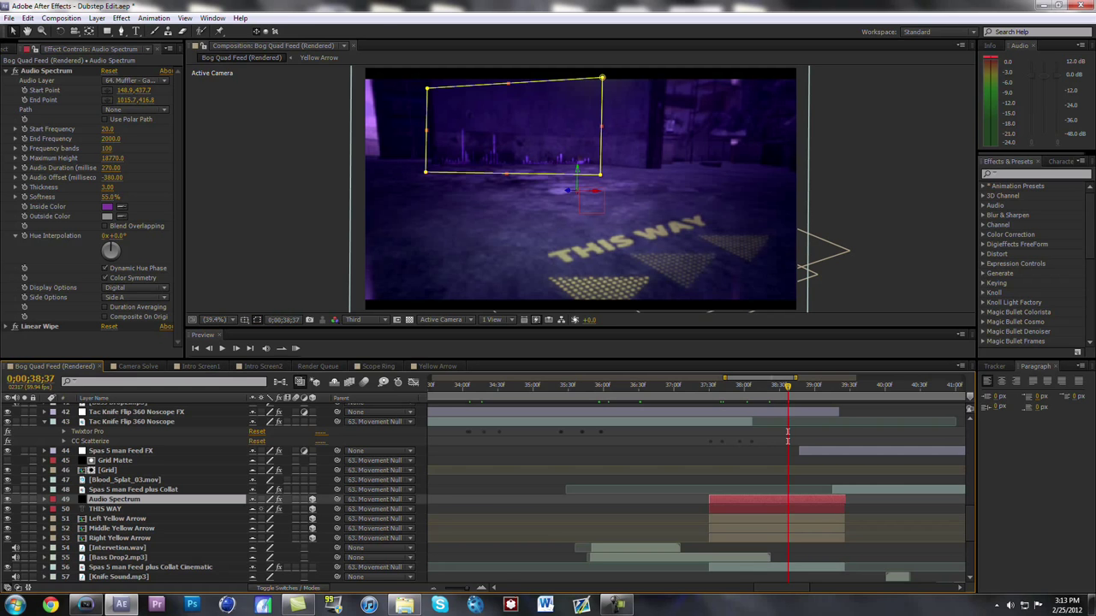
left_click_drag(788, 387, 724, 387)
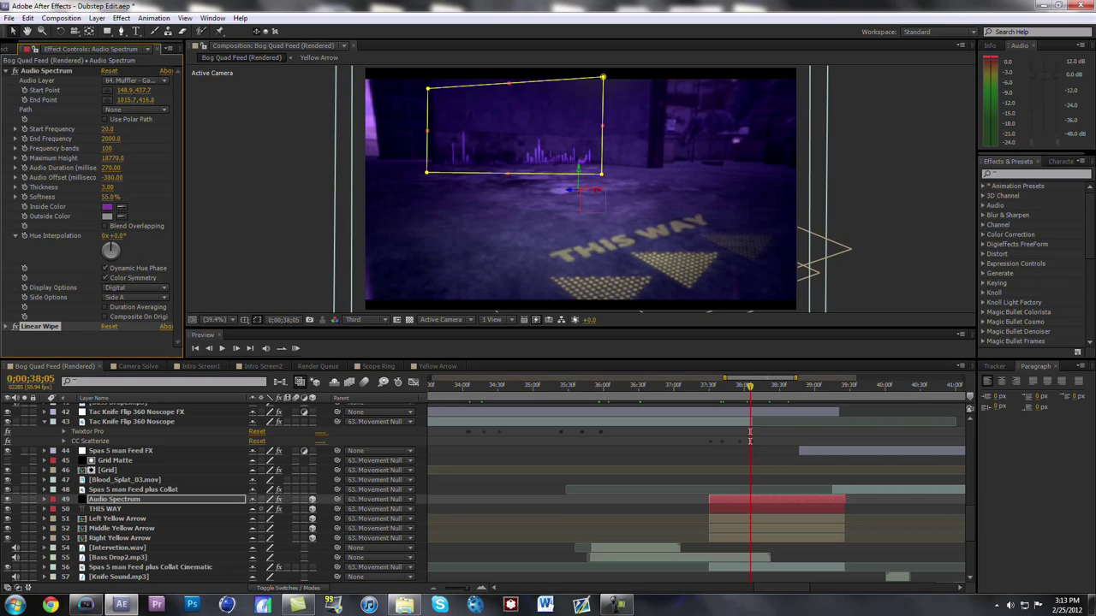
scroll(750, 436, "down", 3)
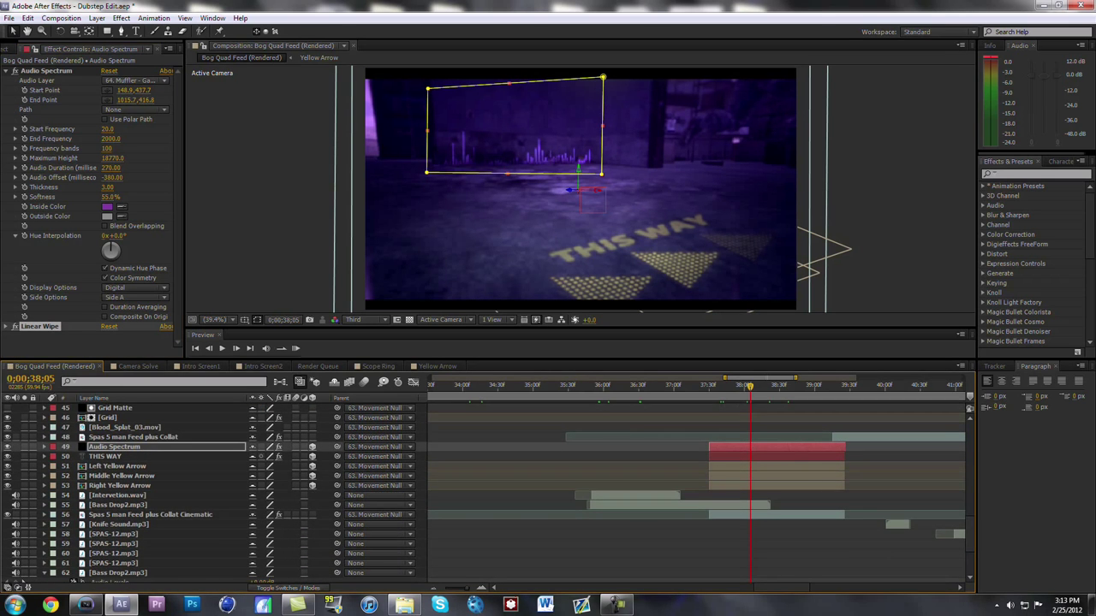
Go to the light wipe transition at 0;00;39;20 and show the effects on the Spas 5 man Feed FX layer.
left_click_drag(750, 387, 787, 387)
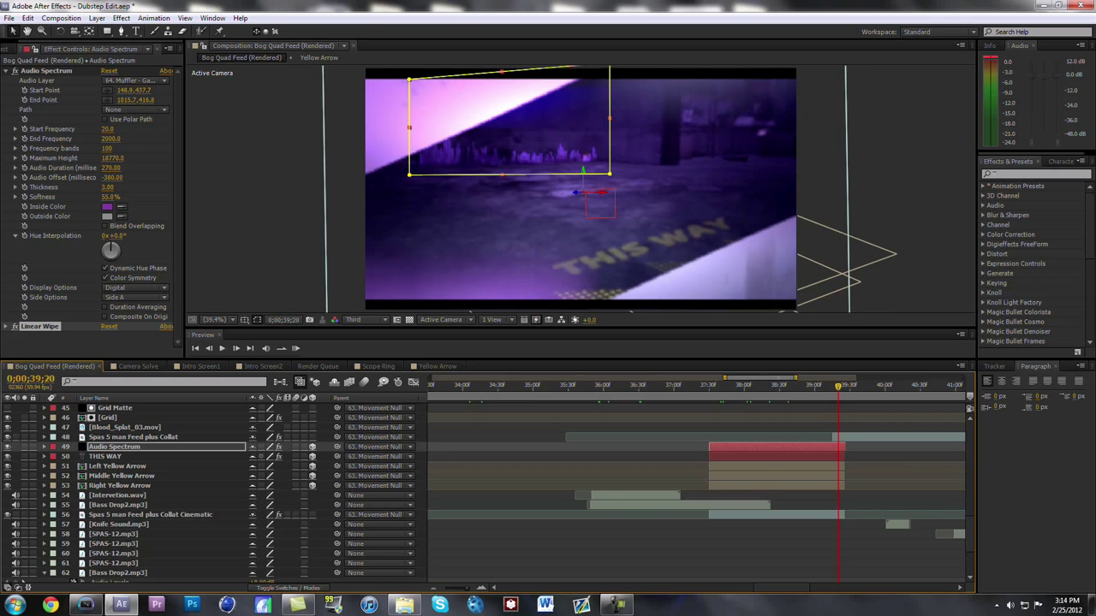
scroll(483, 493, "down", 5)
scroll(484, 493, "up", 8)
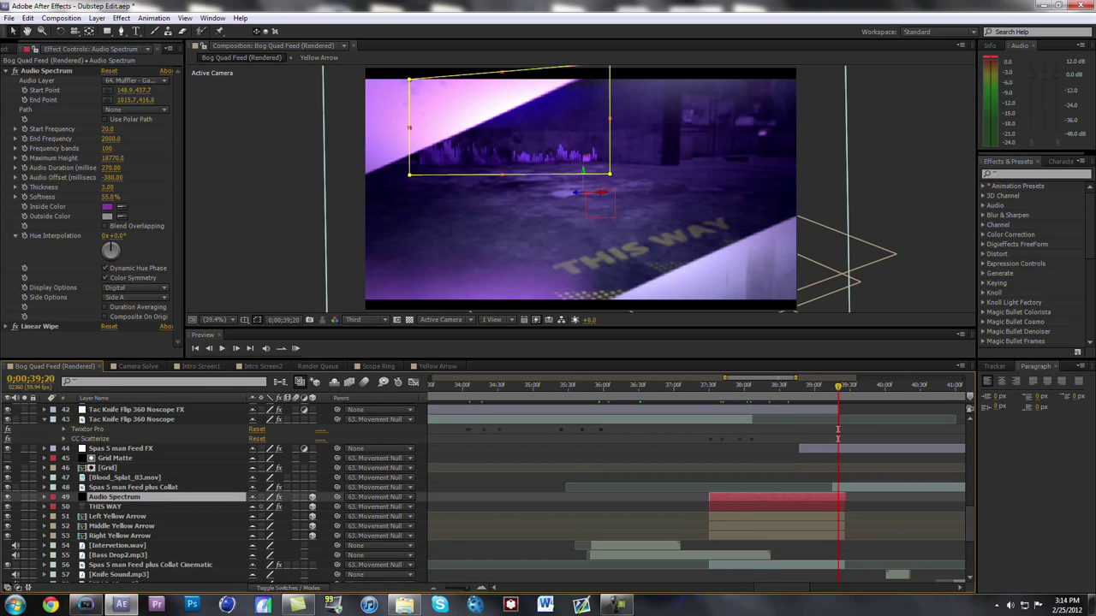
left_click(91, 439)
left_click(121, 448)
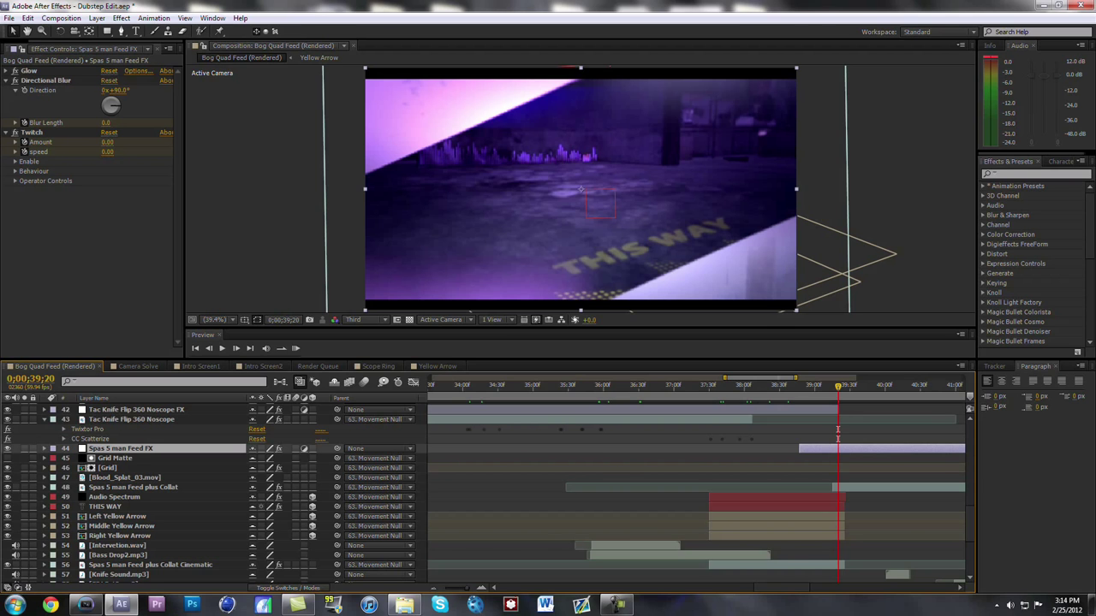
Reveal the effects of the Spas 5 man Feed plus Collat layer and show CC Light Wipe's effect category and its settings.
left_click(132, 487)
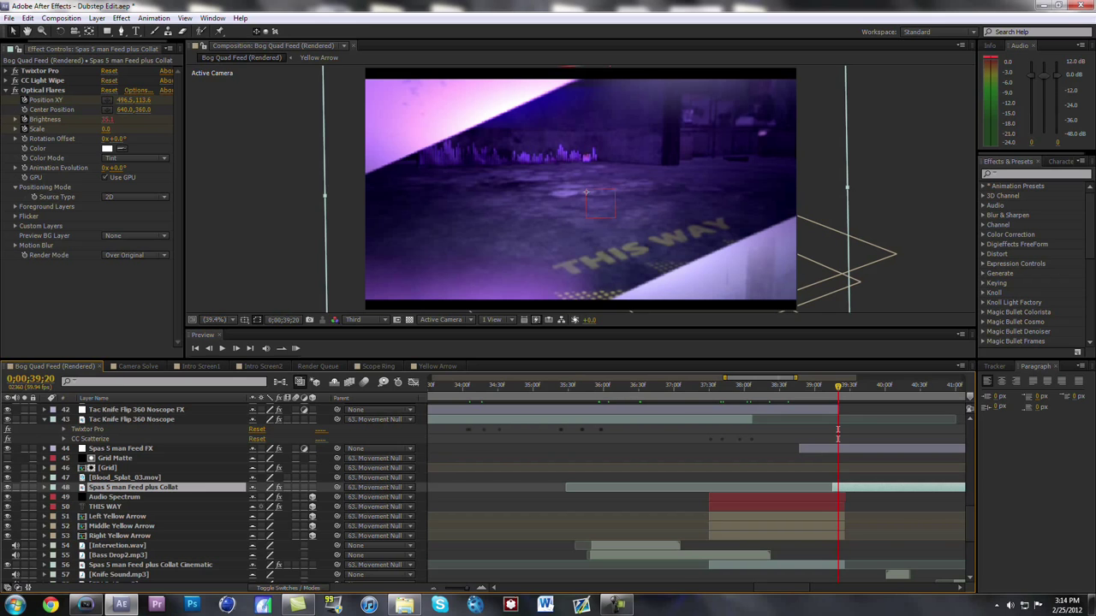
key("e")
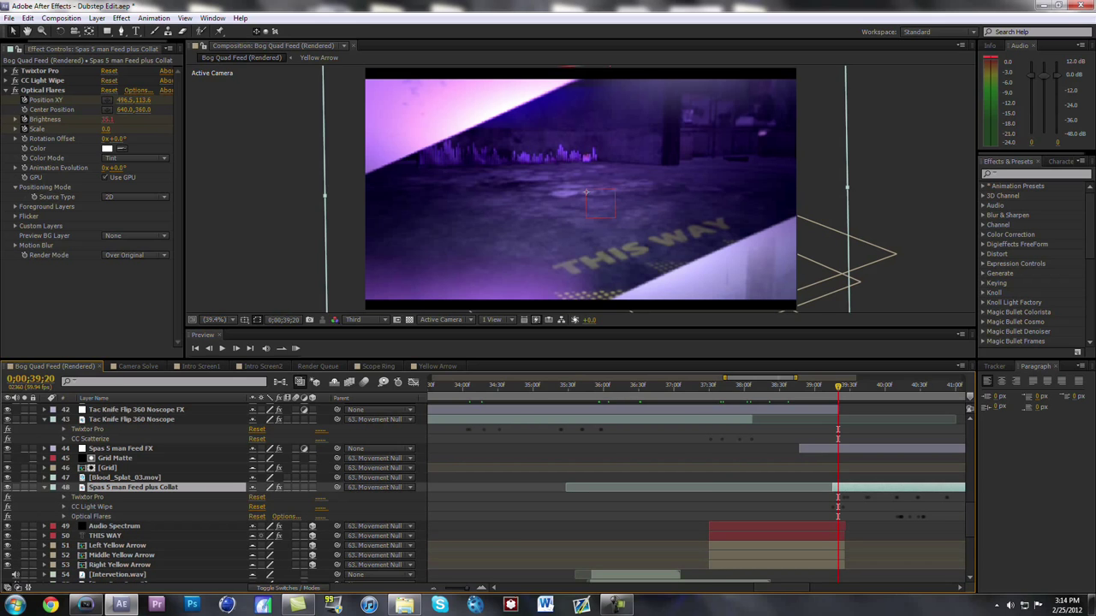
left_click(92, 506)
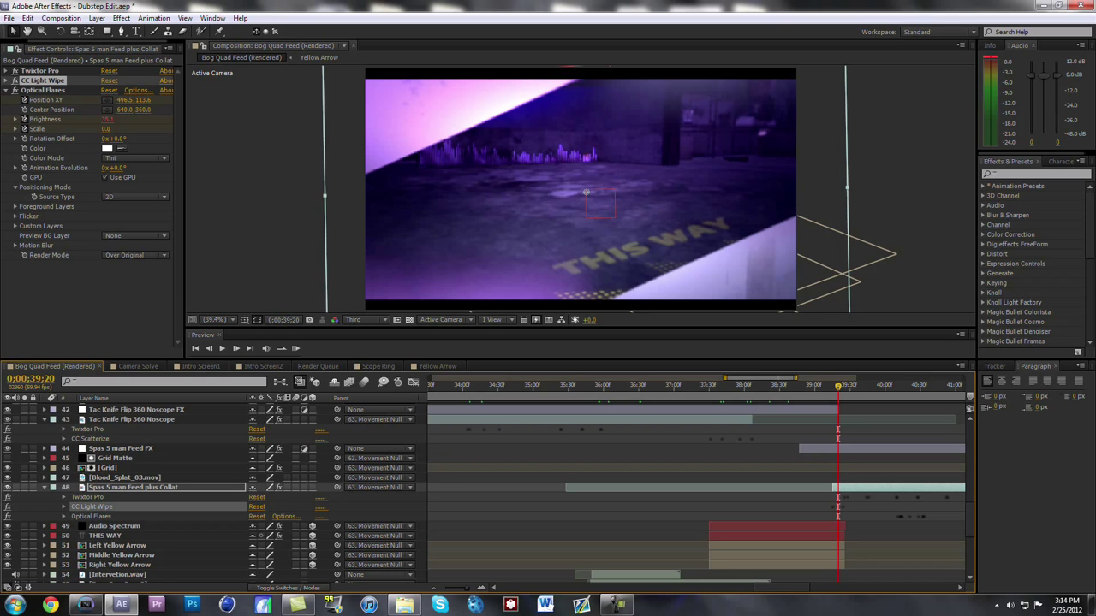
left_click(120, 18)
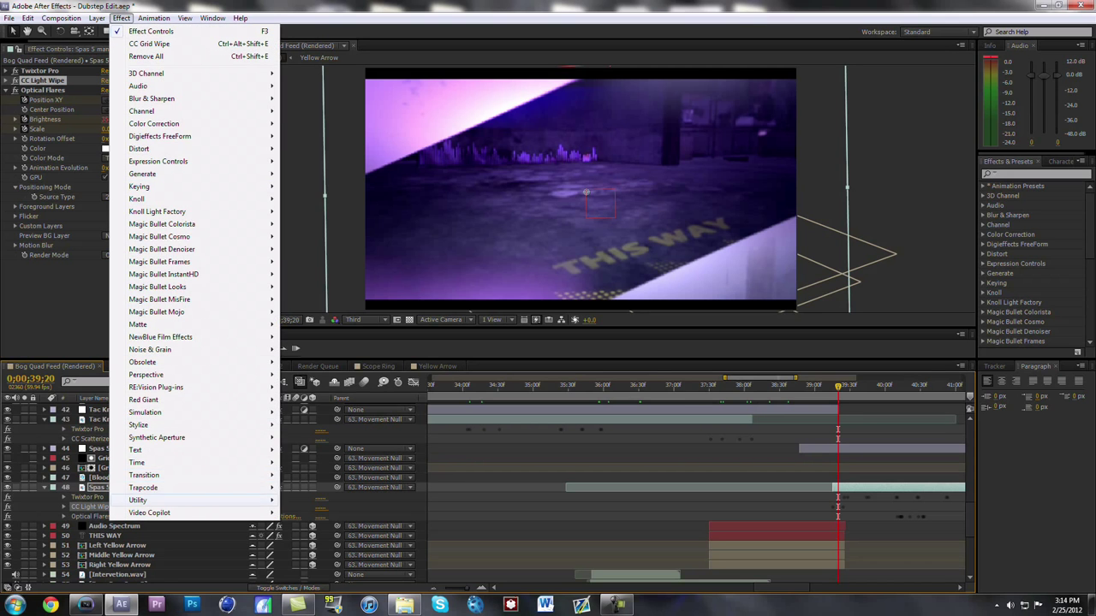
mouse_move(143, 475)
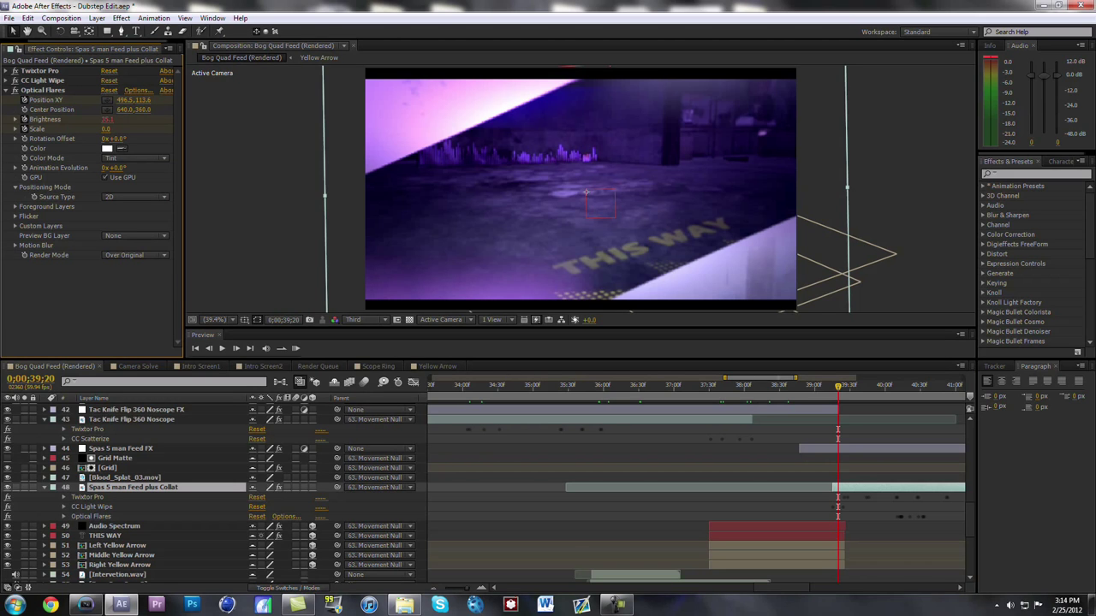
left_click(6, 90)
left_click(6, 81)
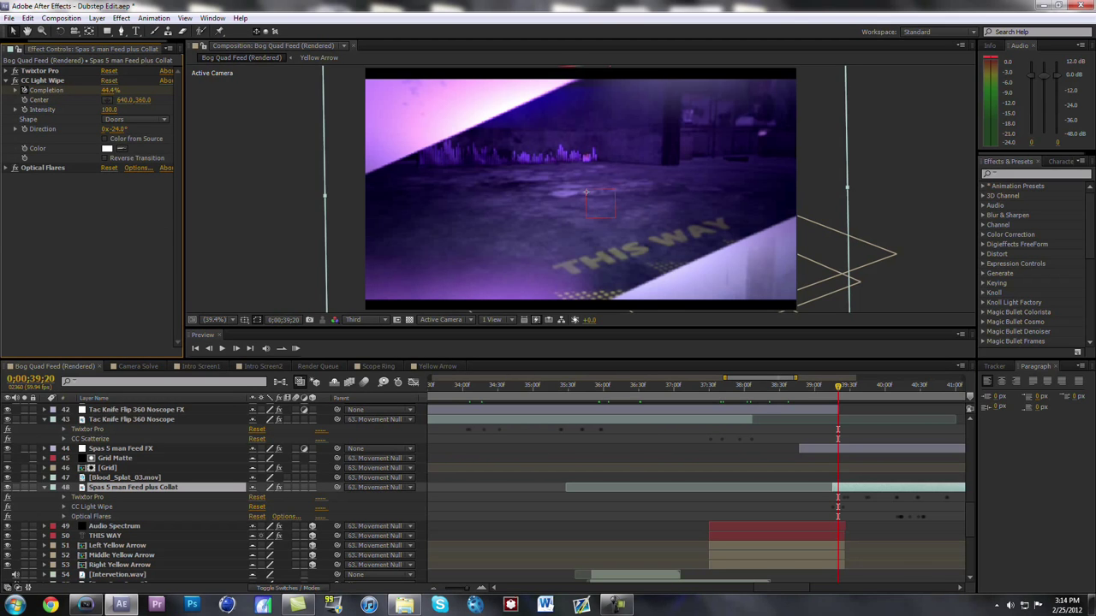
Go to 0;00;40;19 and show the Optical Flares effect's Video Copilot category and its settings on the Spas 5 man Feed plus Collat layer.
key("space")
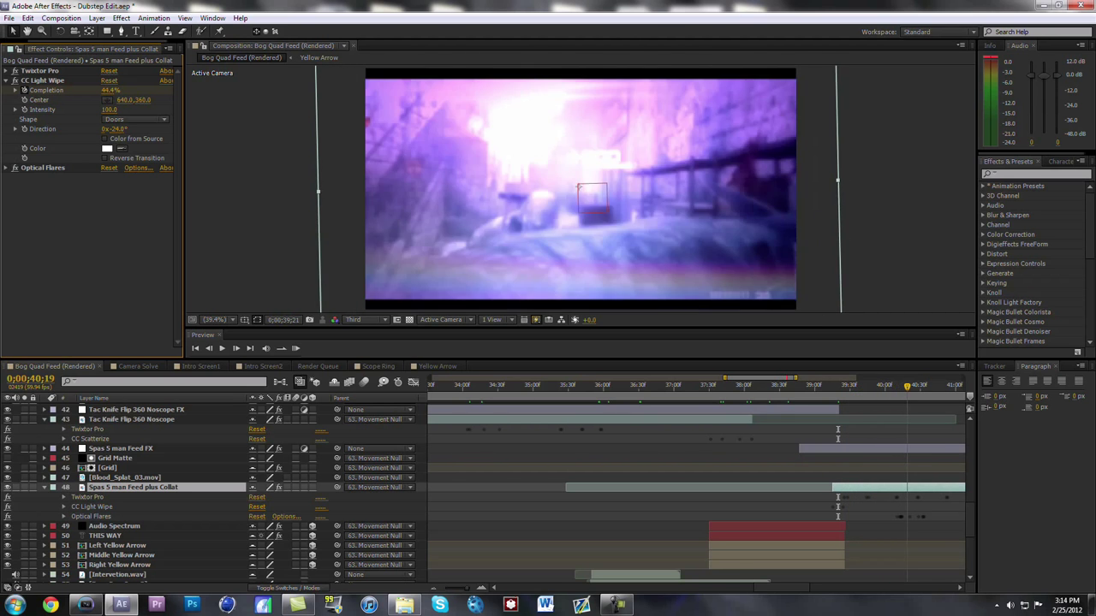
left_click_drag(910, 387, 908, 387)
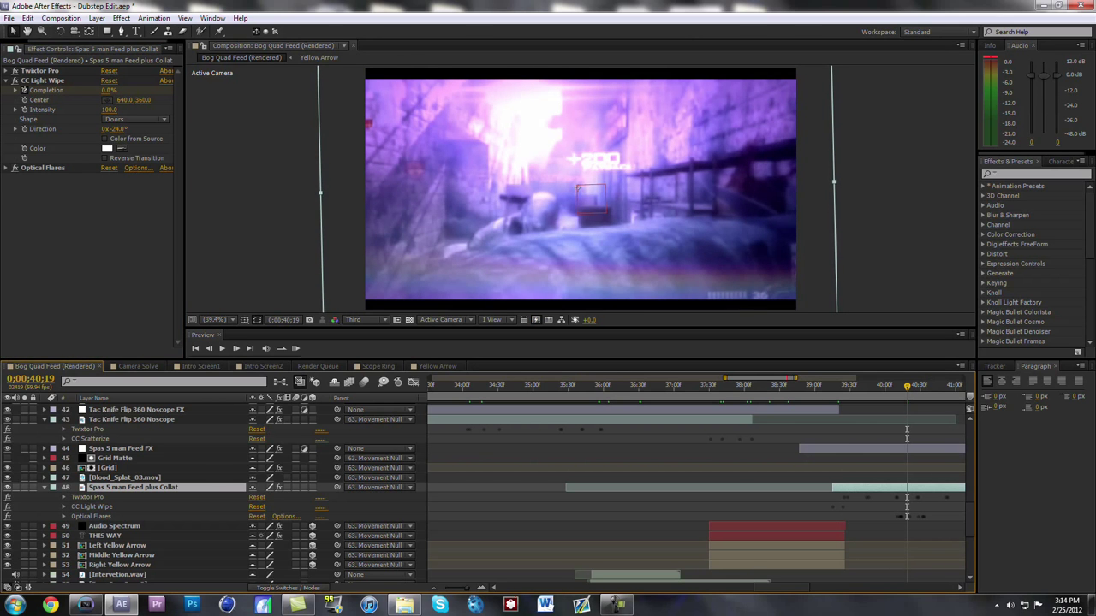
left_click(6, 81)
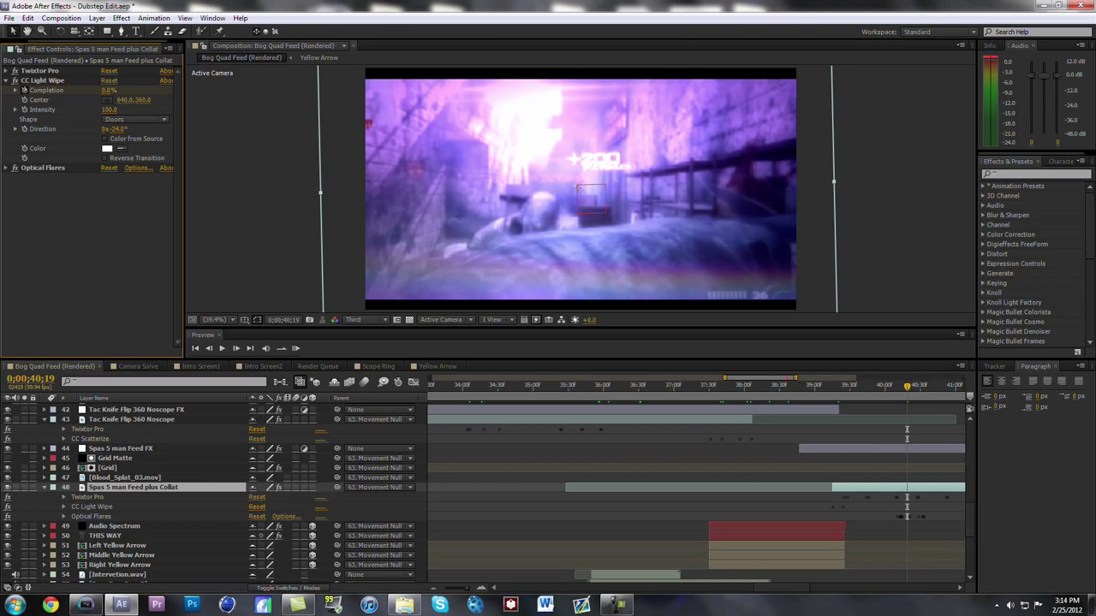
left_click(42, 90)
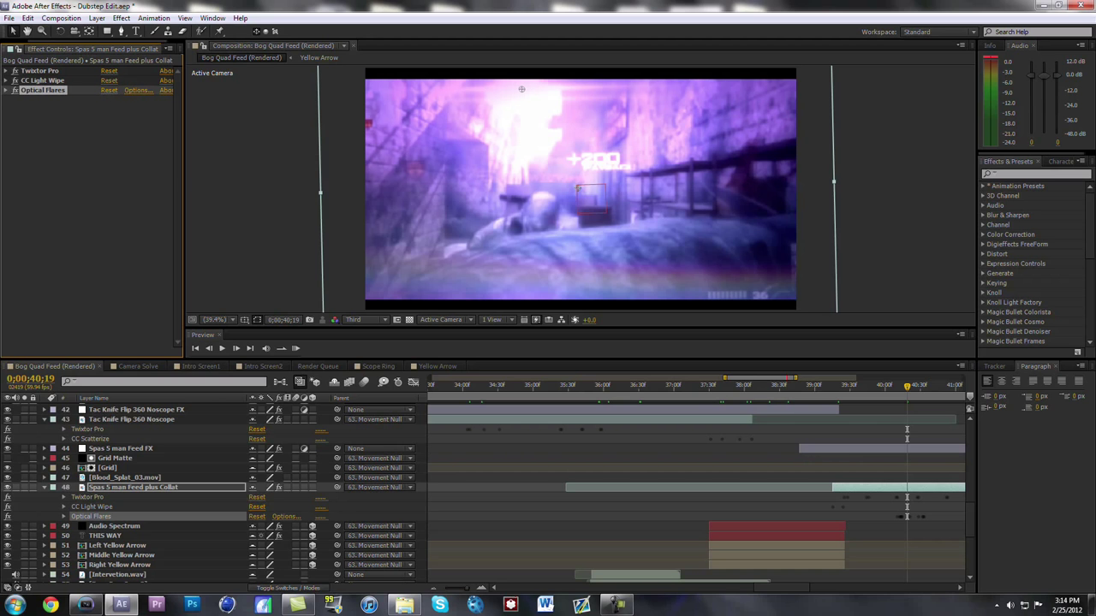
left_click(120, 18)
mouse_move(171, 513)
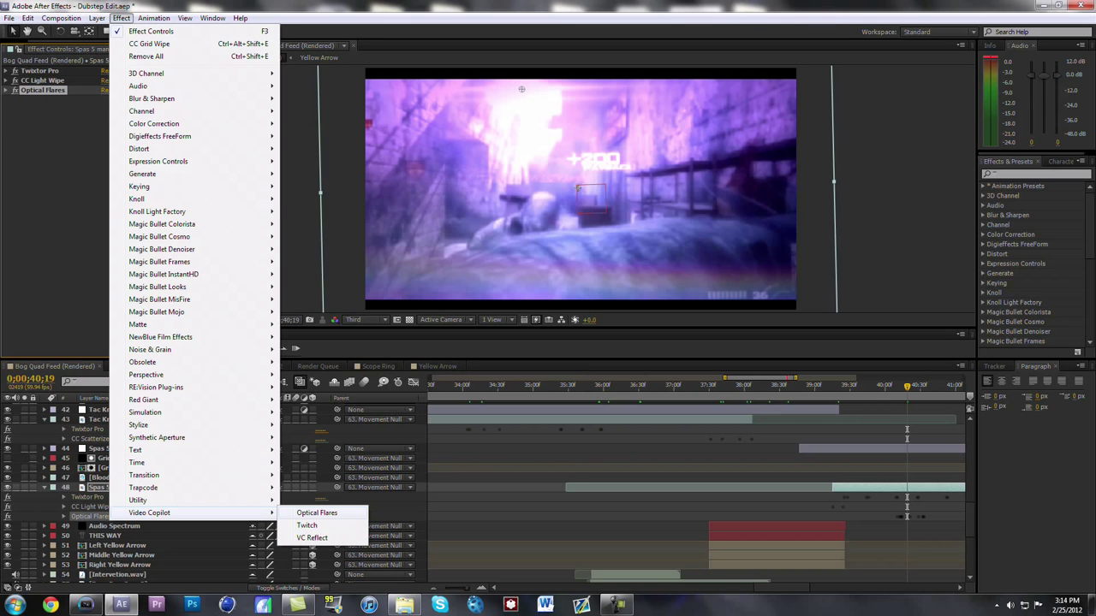
key("Escape")
left_click(6, 90)
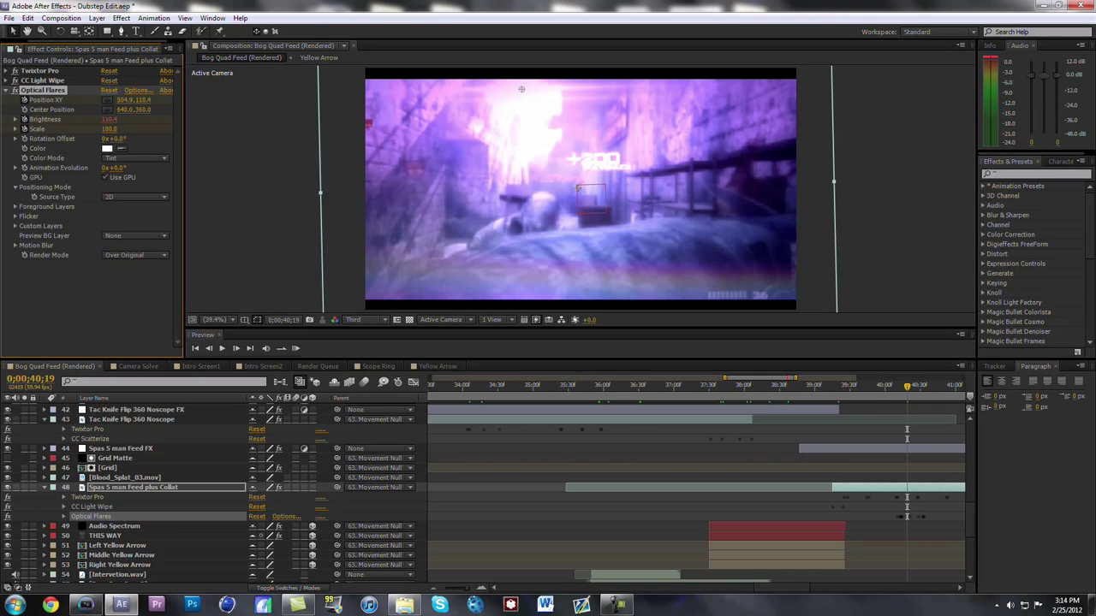
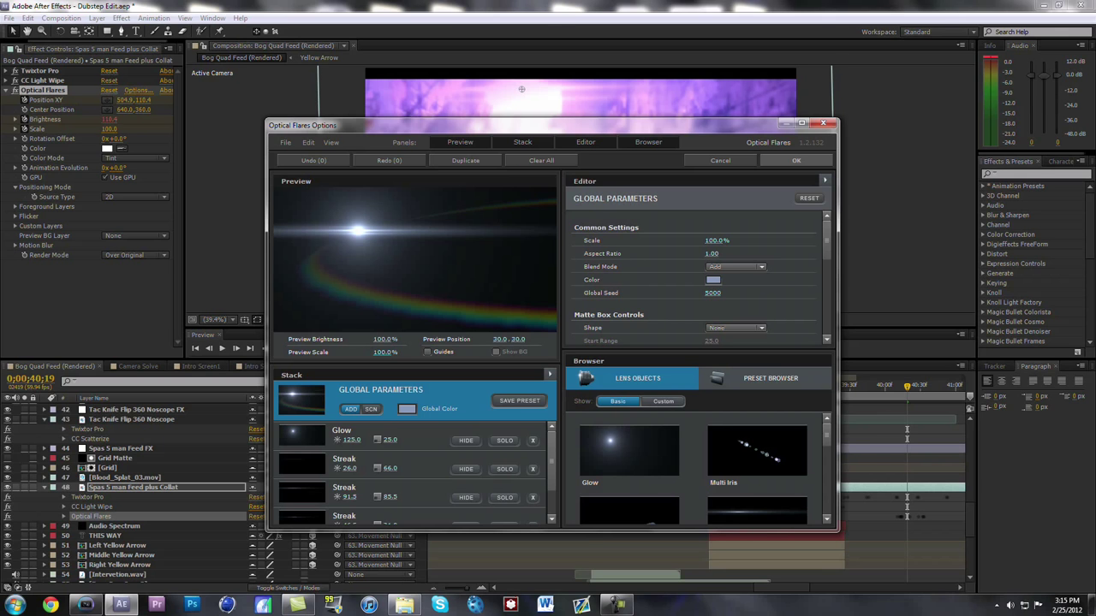
Close the Optical Flares options without saving and show the timeline up to 0;00;44;00.
left_click(823, 122)
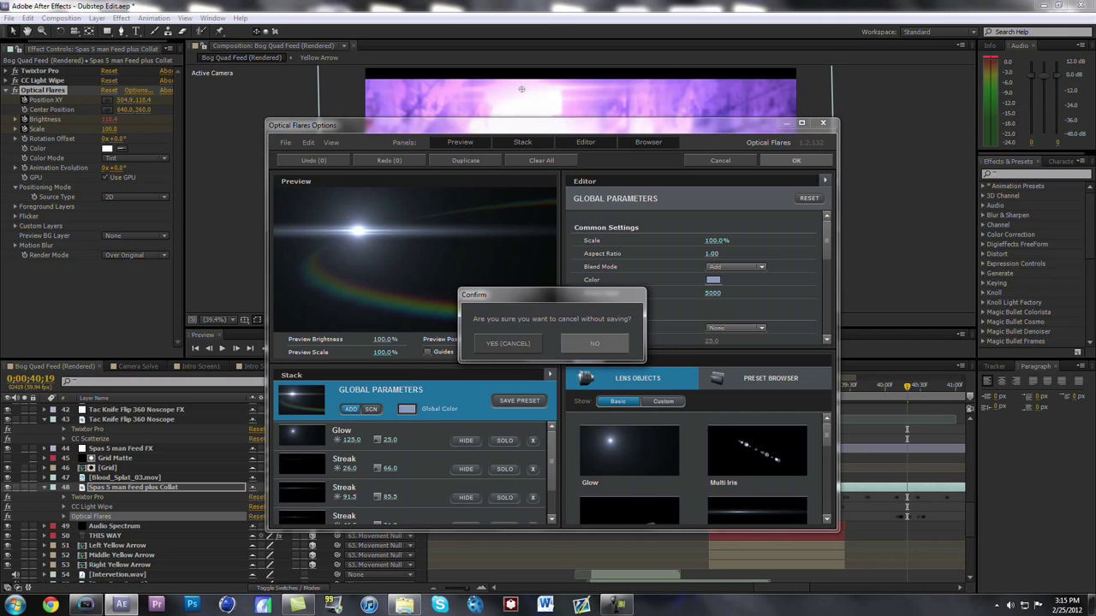
left_click(508, 343)
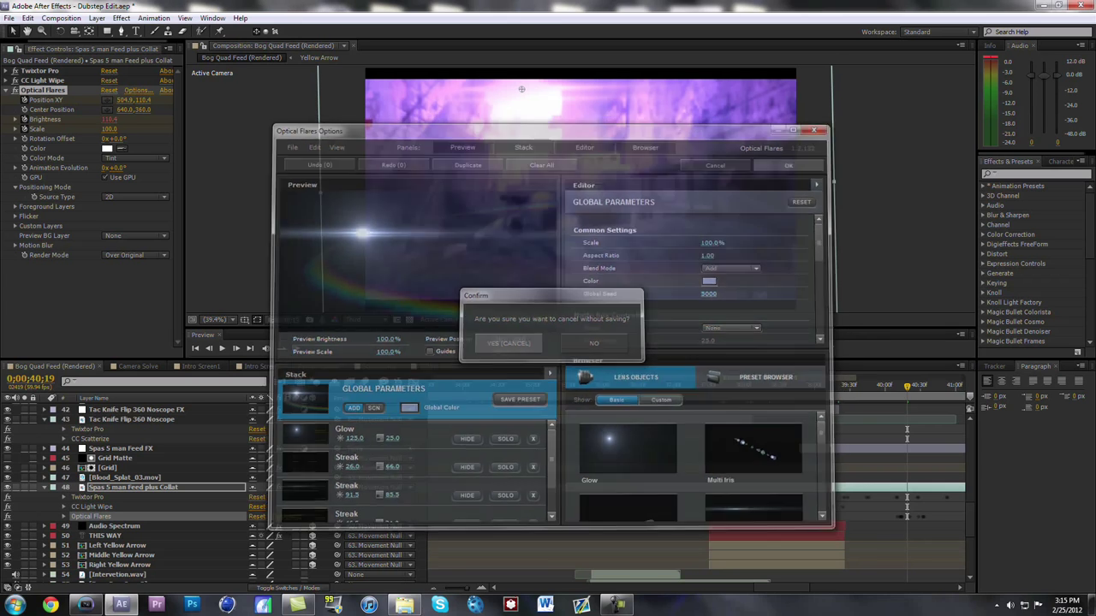
left_click_drag(781, 588, 805, 588)
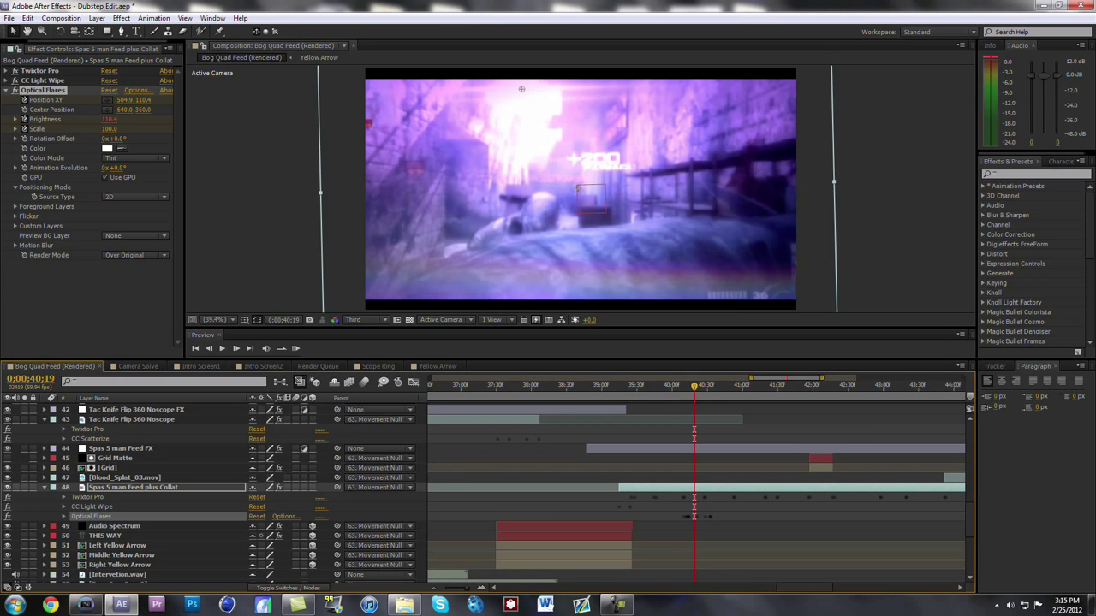
Go to the blurred transition at 0;00;41;10 and reveal the effects of the Spas 5 man Feed FX layer.
key("Page_Down")
key("Page_Down")
key("Page_Down")
key("Page_Down")
key("Page_Down")
key("Page_Down")
key("Page_Down")
key("Page_Down")
key("Page_Down")
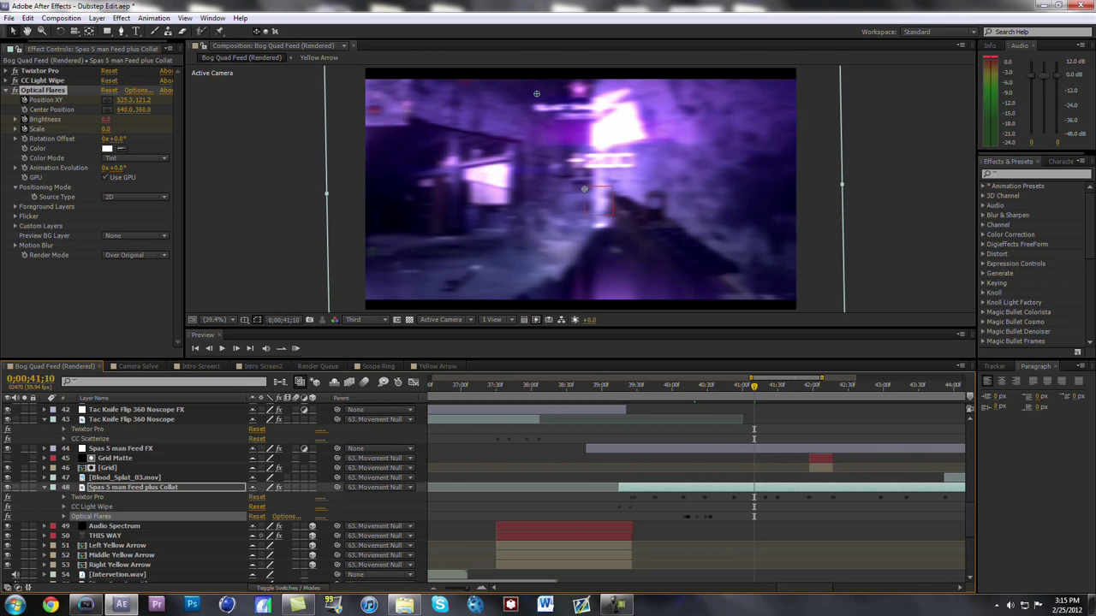
key("e")
left_click(121, 448)
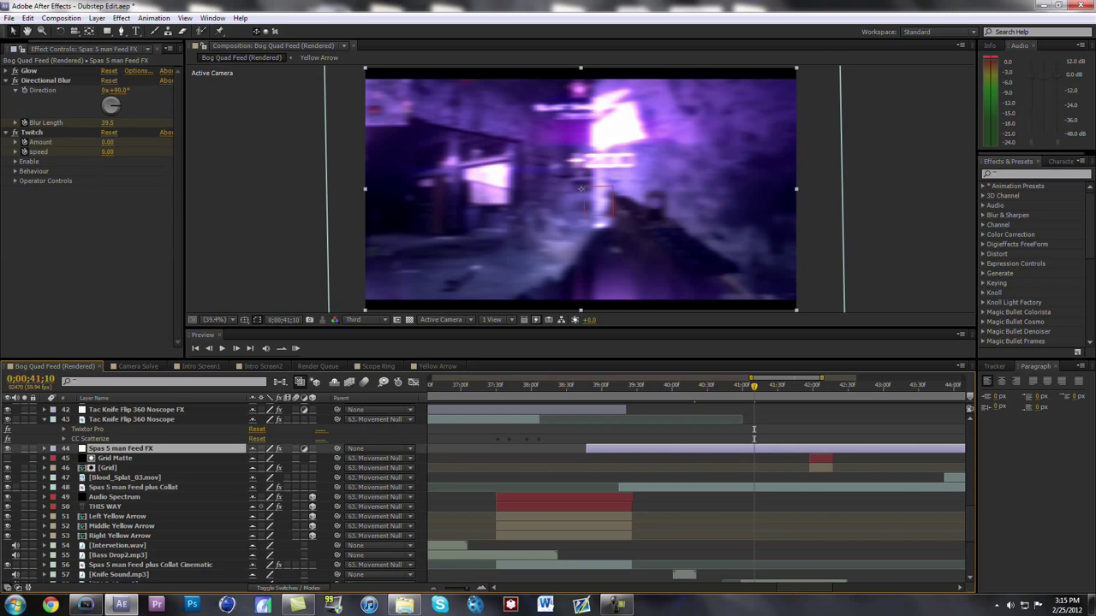
key("e")
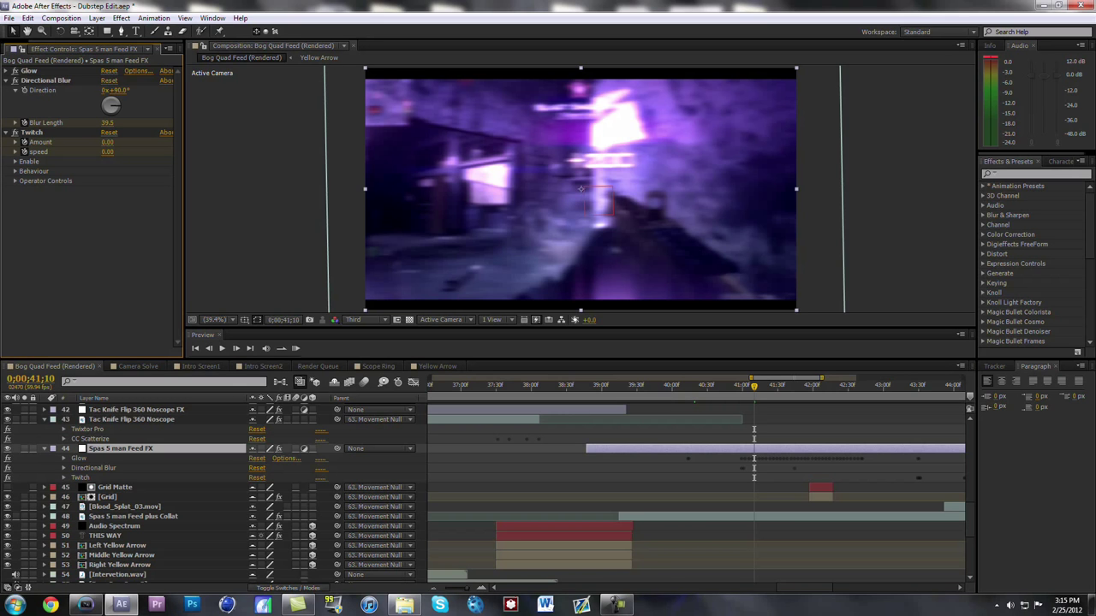
Go to 0;00;42;00 and show the Grid layer's CC Lens settings along with the masks of the Grid Matte layer.
left_click_drag(754, 387, 765, 387)
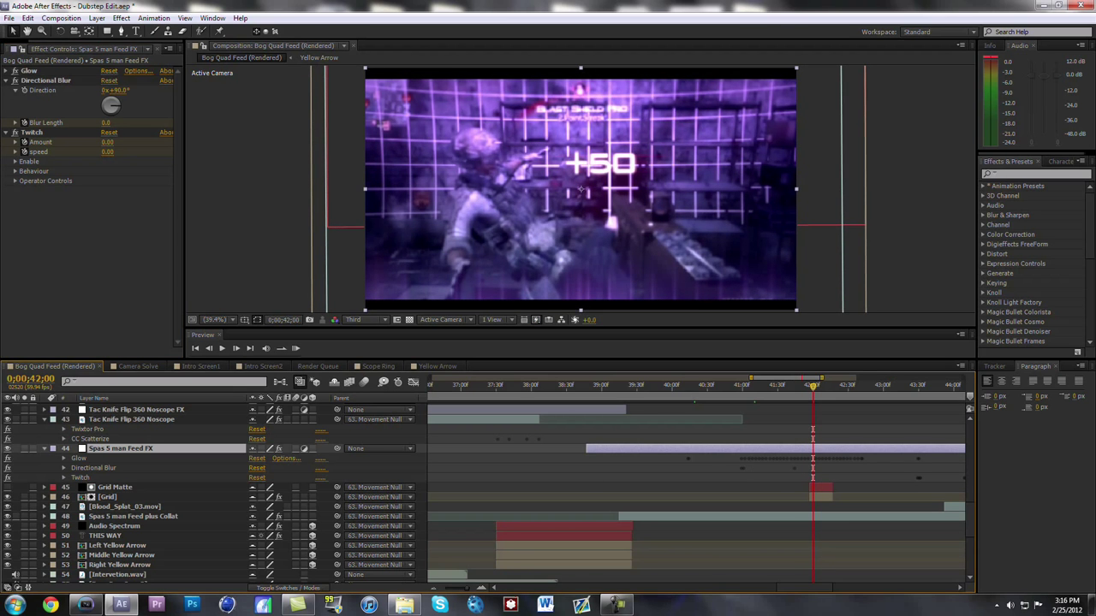
left_click(580, 190)
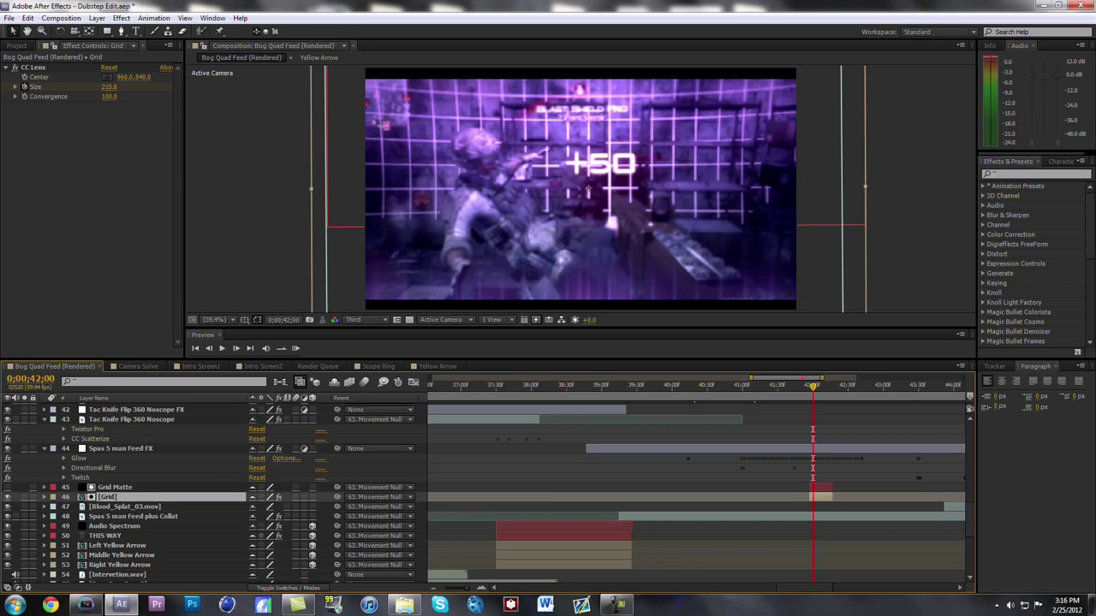
left_click(114, 487)
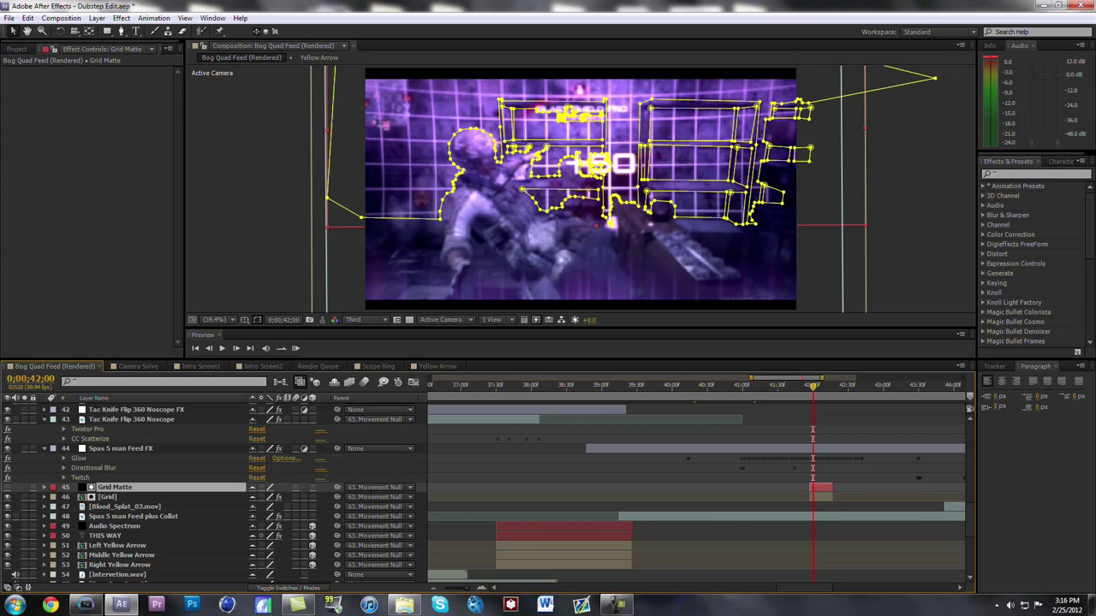
key("ctrl+Down")
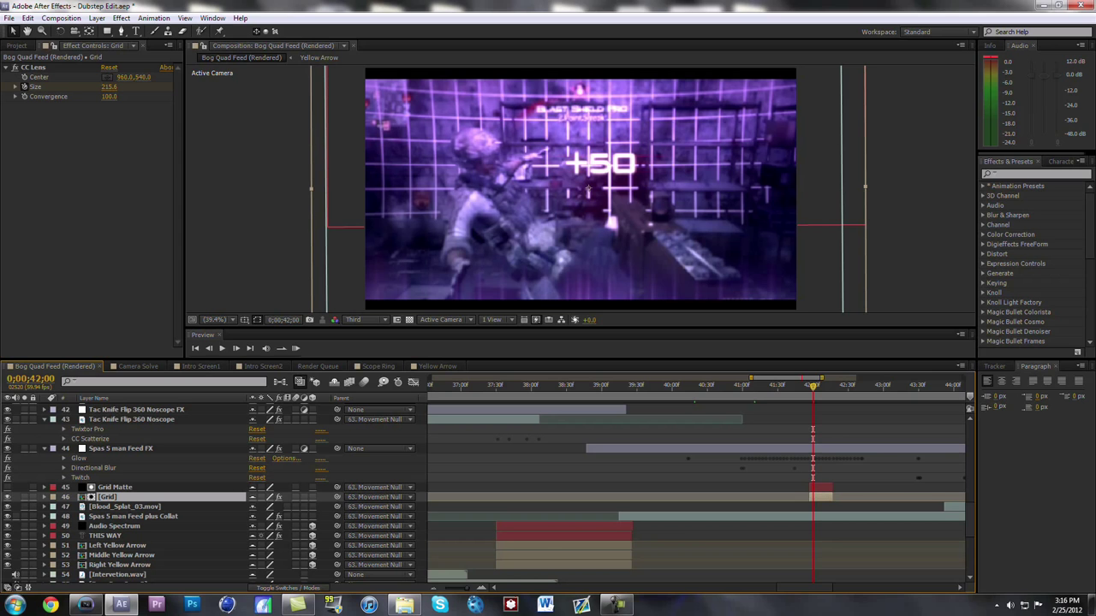
left_click(115, 487)
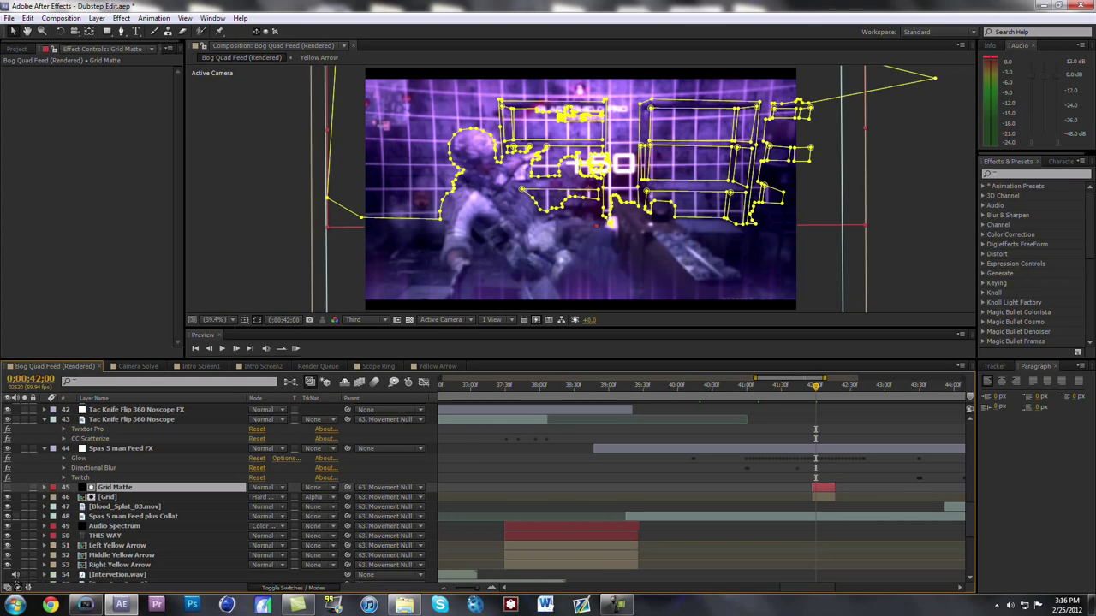
Step frame by frame between 0;00;41;57 and 0;00;42;01 to examine how the grid appears behind the masked objects.
key("Page_Up")
key("Page_Up")
key("Page_Up")
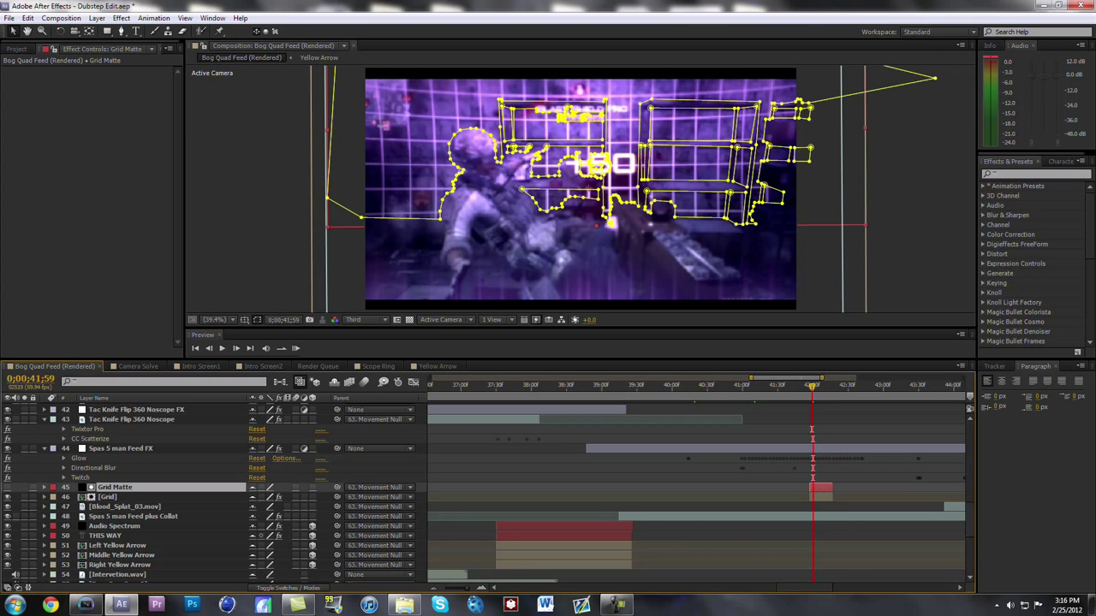
key("Page_Down")
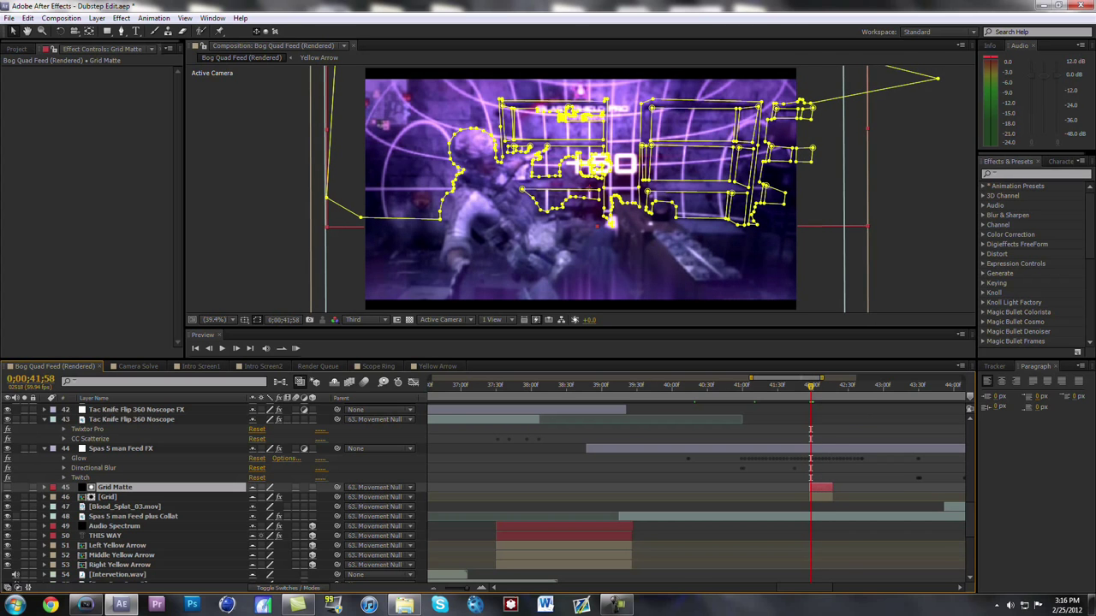
key("Page_Down")
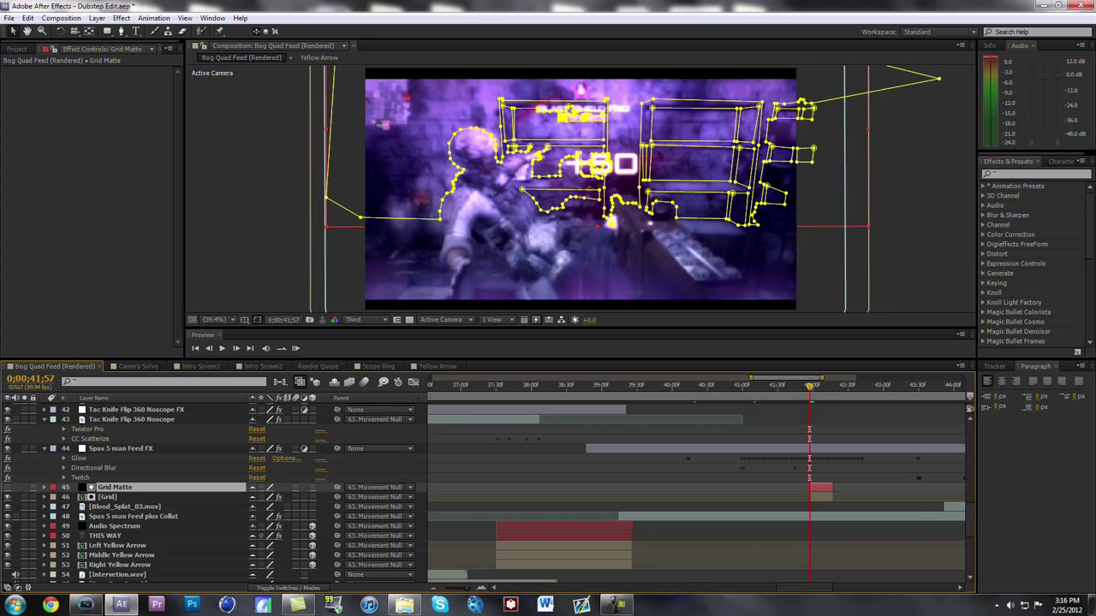
key("Page_Down")
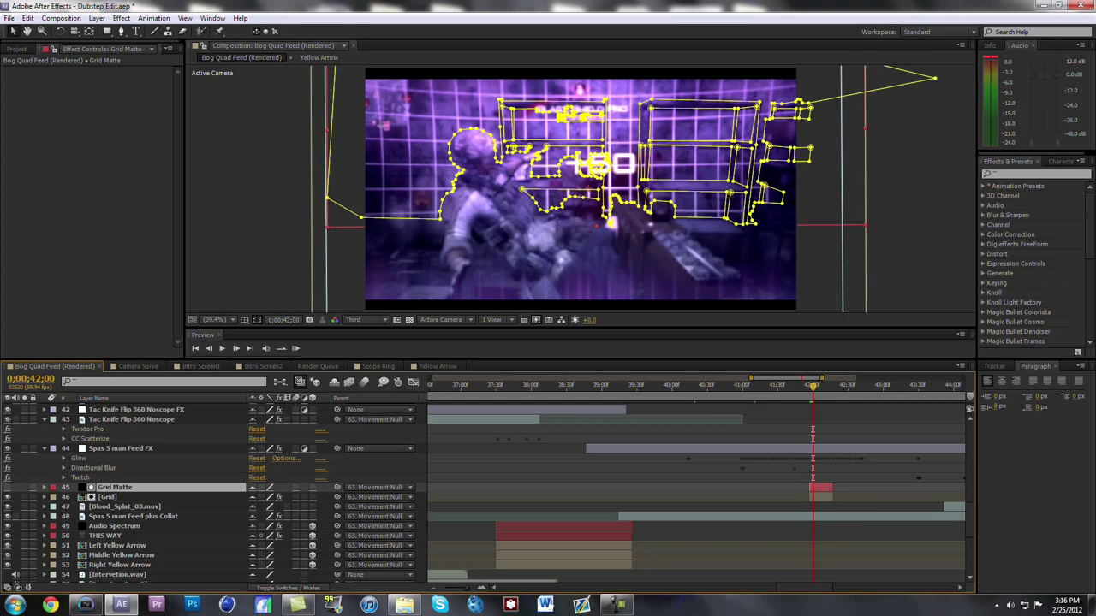
key("Page_Up")
key("Page_Up")
key("Page_Down")
key("Page_Down")
key("Page_Down")
key("Page_Down")
key("Page_Down")
key("Page_Down")
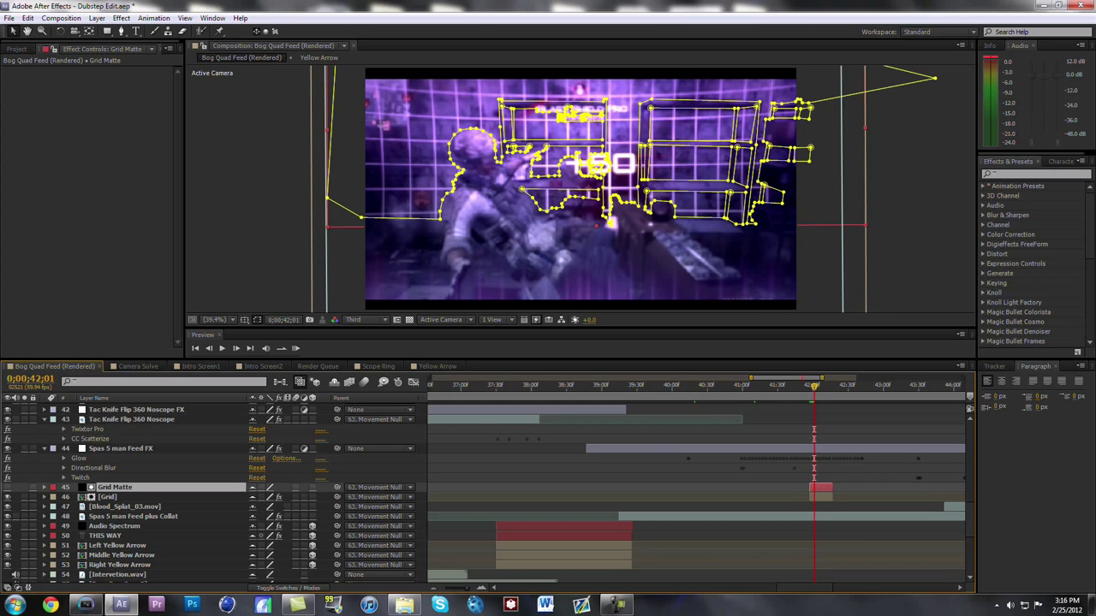
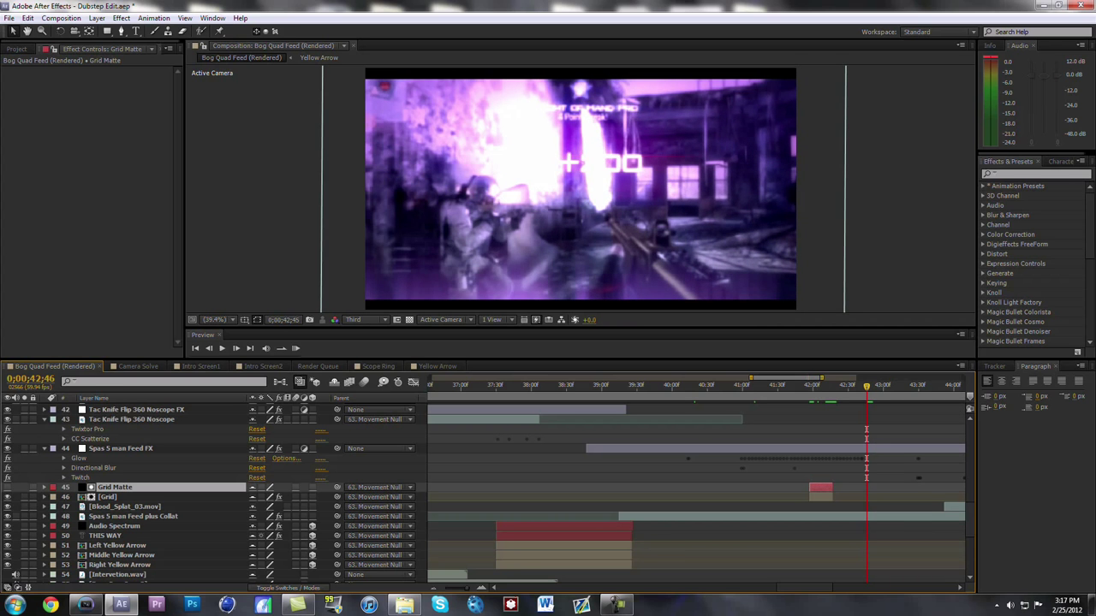
Select the Twitch effect on the Spas 5 man Feed FX layer and step through the footage to 0;00;43;37.
key("Page_Up")
left_click(79, 459)
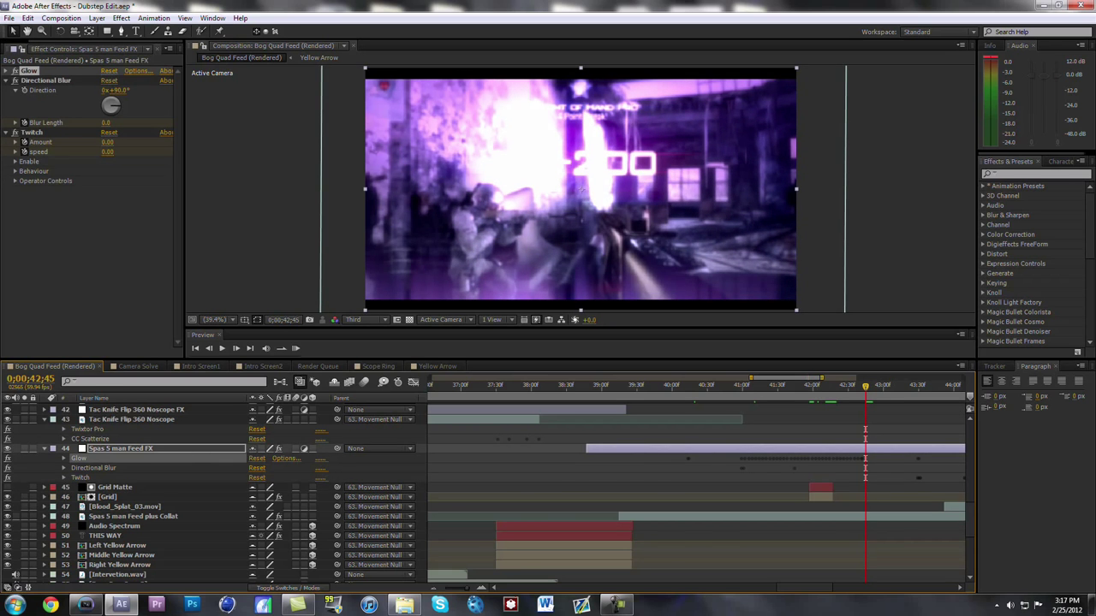
left_click(80, 478)
key("Page_Down")
key("Page_Down")
key("Page_Down")
key("Page_Down")
key("Page_Down")
key("Page_Down")
key("Page_Down")
key("Page_Down")
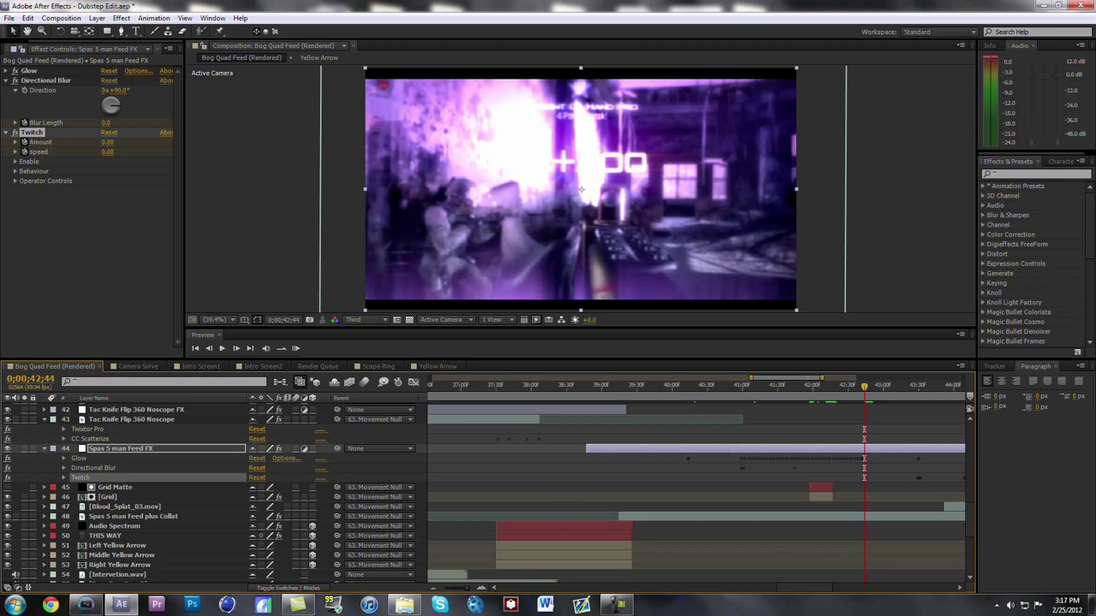
key("Page_Down")
key("Page_Down")
key("Page_Down")
key("Page_Down")
key("Page_Down")
key("Page_Down")
key("Page_Down")
key("Page_Down")
key("Page_Down")
key("Page_Down")
key("Page_Down")
key("Page_Down")
key("Page_Down")
key("Page_Down")
key("Page_Down")
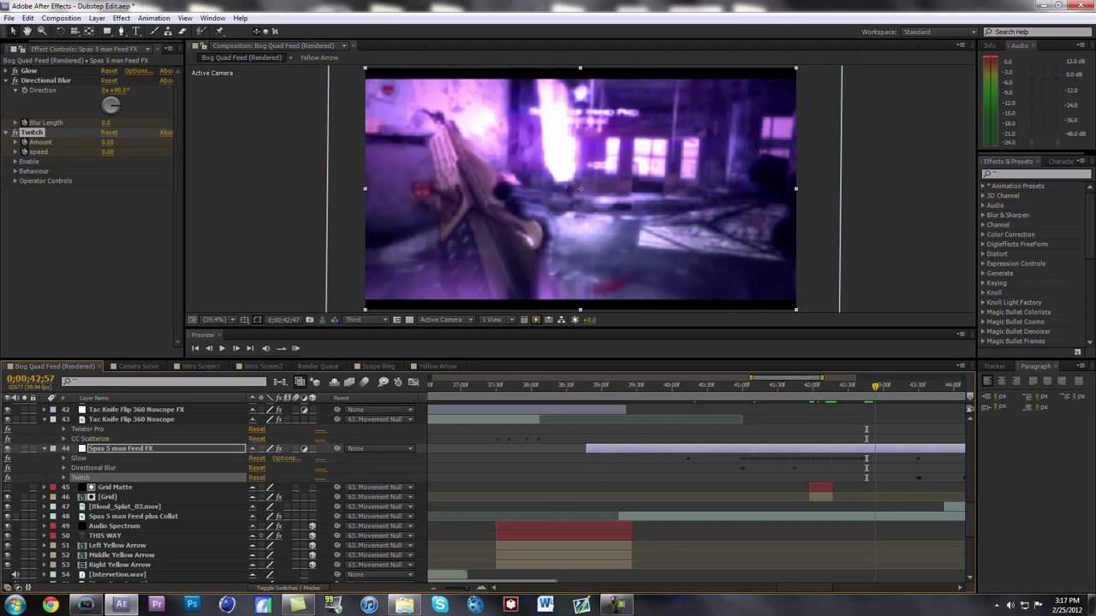
key("Page_Down")
key("Page_Down")
key("Page_Down")
key("Page_Down")
key("Page_Down")
key("Page_Down")
key("Page_Down")
key("Page_Down")
key("Page_Down")
key("Page_Down")
key("Page_Down")
key("Page_Down")
key("Page_Down")
key("Page_Down")
key("Page_Down")
key("Page_Down")
key("Page_Down")
key("Page_Down")
key("Page_Down")
key("Page_Down")
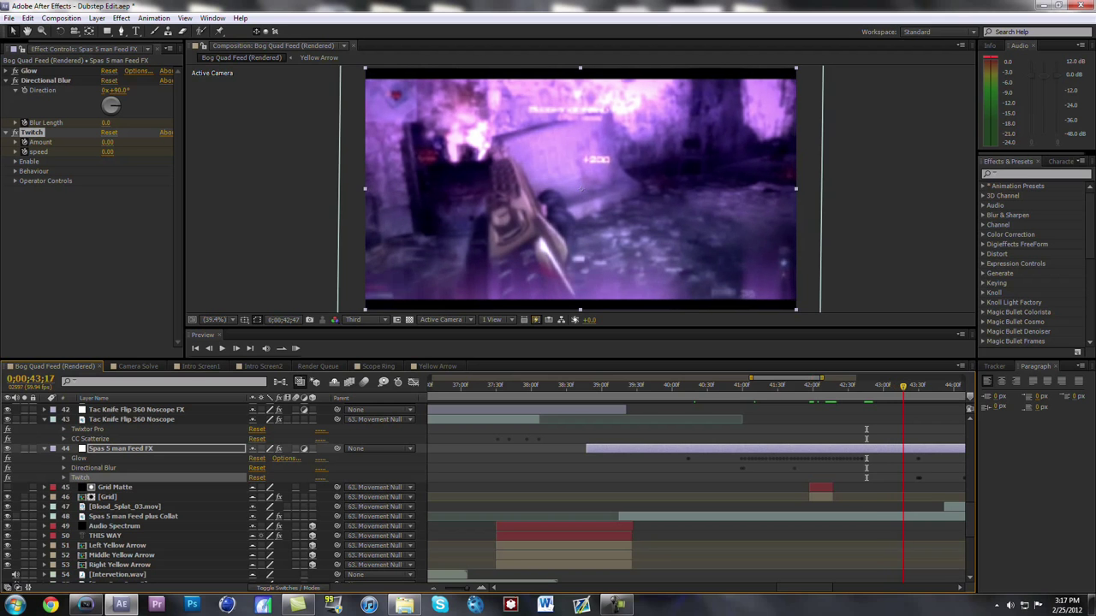
key("Page_Down")
key("Page_Down")
key("Page_Down")
key("Page_Down")
key("Page_Down")
key("Page_Down")
key("Page_Down")
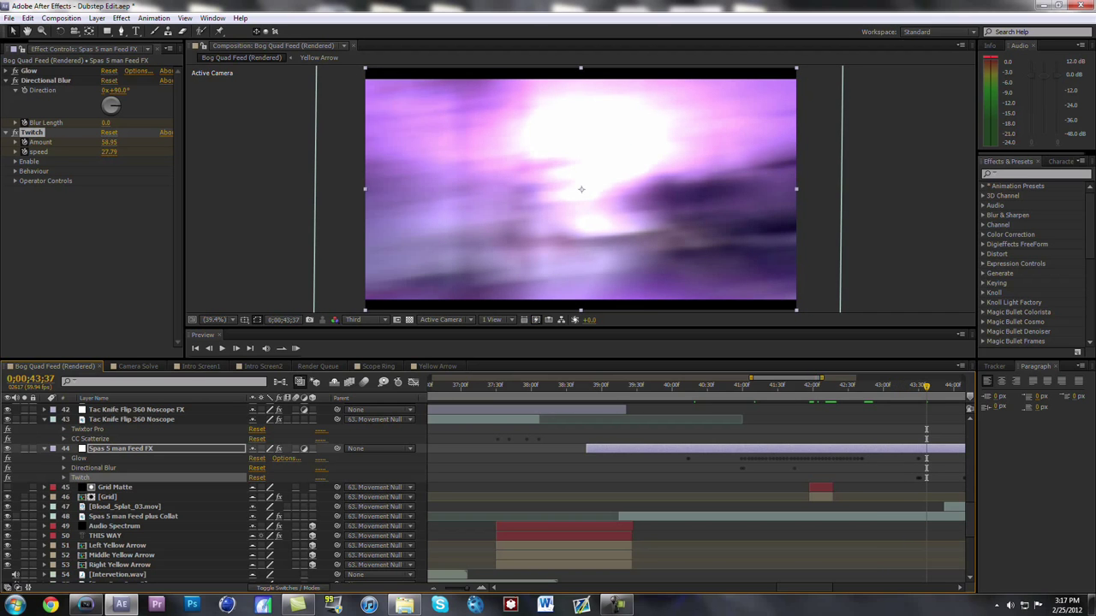
Step ahead to the blood splat at 0;00;44;00 and show the mask on the Blood_Splat_03.mov layer.
key("Page_Down")
key("Page_Down")
key("Page_Down")
key("Page_Down")
key("Page_Down")
key("Page_Down")
key("Page_Down")
key("Page_Down")
key("Page_Down")
key("Page_Down")
key("Page_Down")
key("Page_Down")
key("Page_Down")
key("Page_Down")
key("Page_Down")
key("Page_Down")
key("Page_Down")
key("Page_Down")
key("Page_Down")
key("Page_Down")
key("Page_Down")
key("Page_Down")
key("Page_Down")
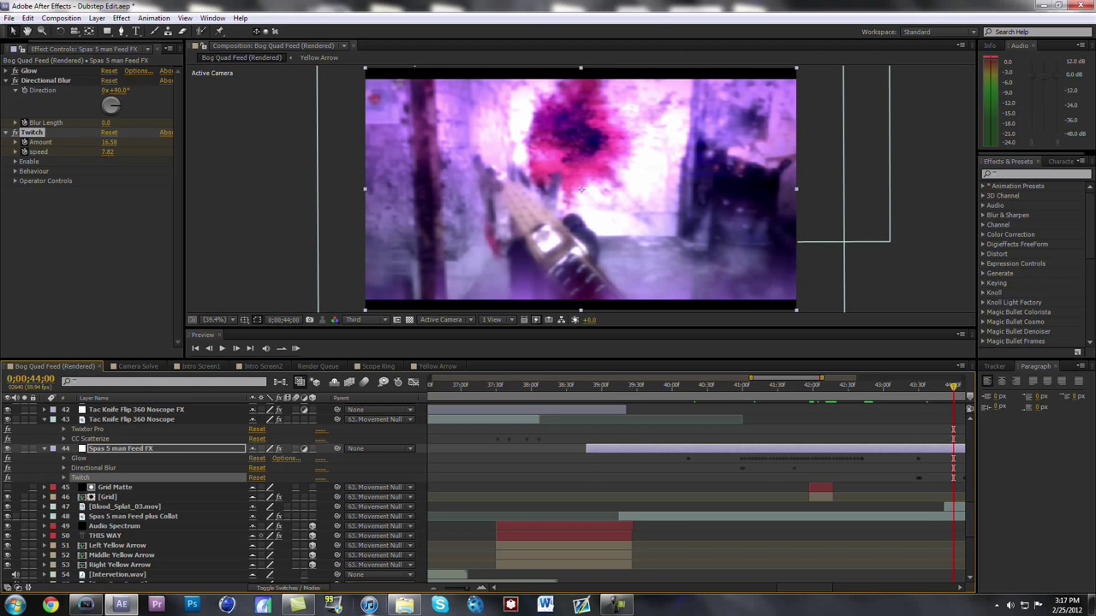
left_click(404, 605)
left_click(86, 257)
left_click(119, 448)
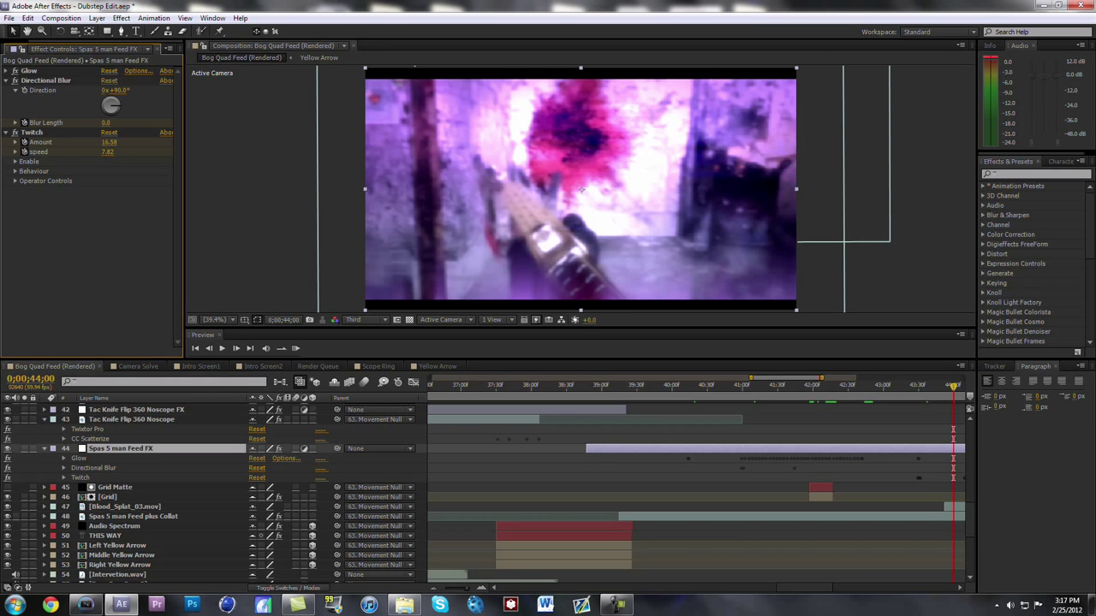
scroll(480, 505, "down", 2)
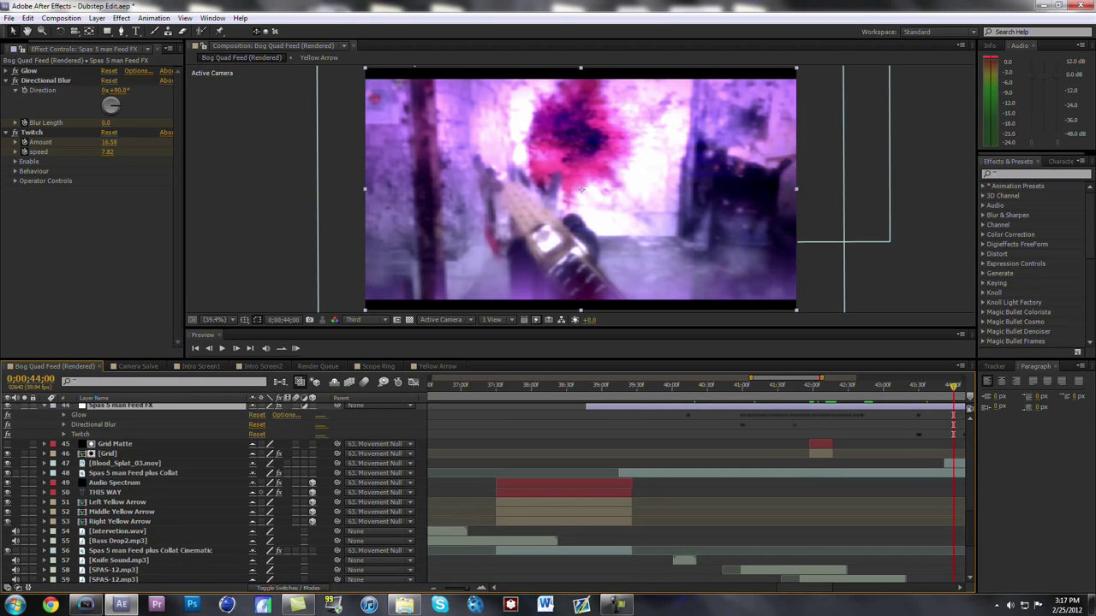
left_click(581, 188)
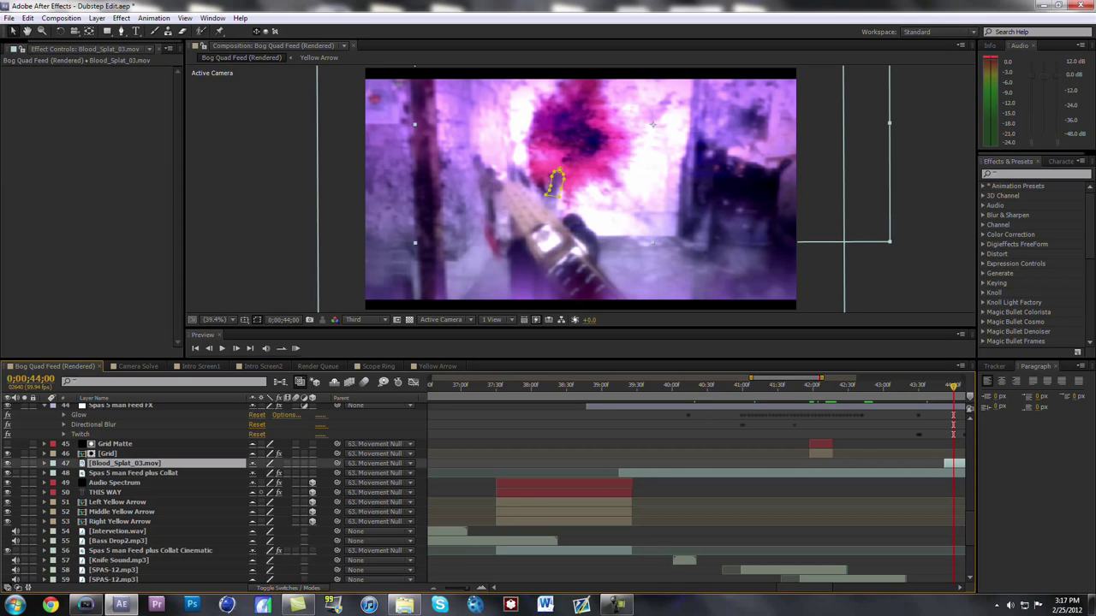
Show the closing fade to black by selecting the Black Solid 8 layer and moving through to 0;00;45;59.
left_click_drag(805, 588, 820, 588)
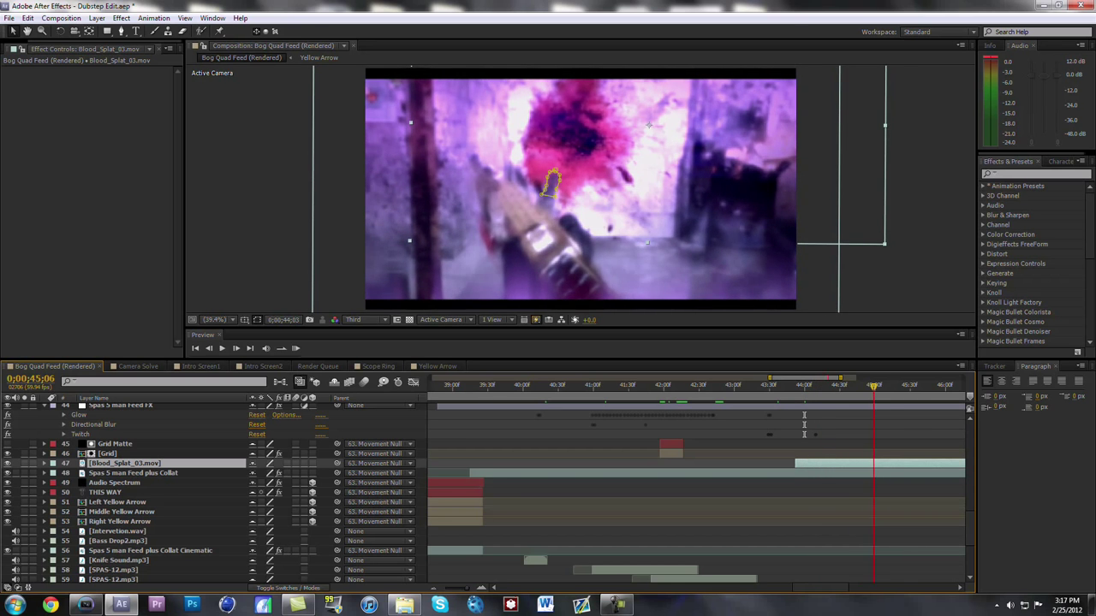
key("space")
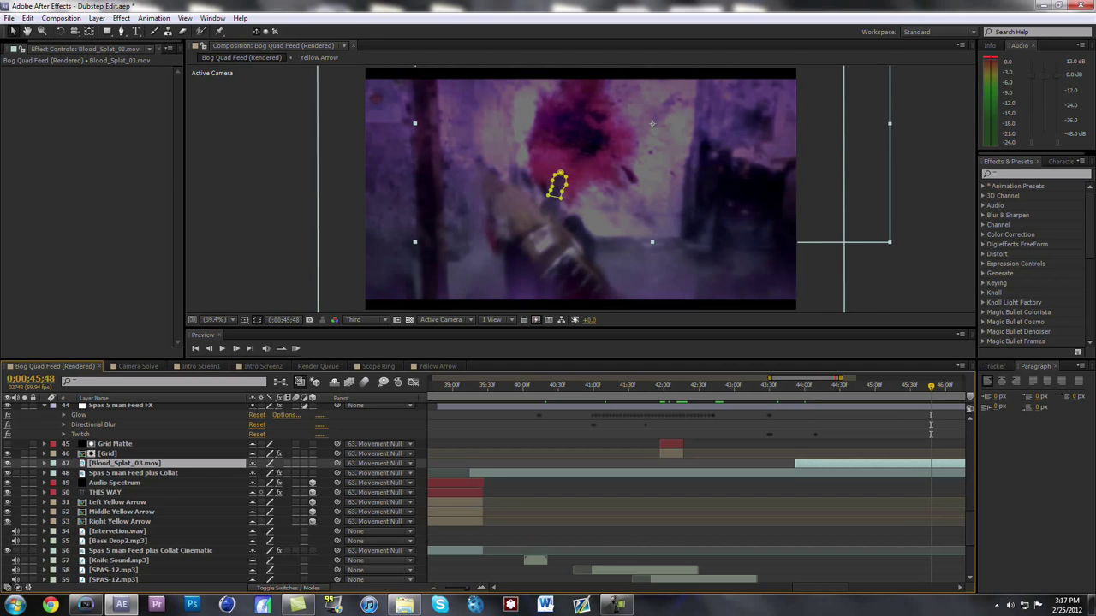
scroll(484, 492, "up", 15)
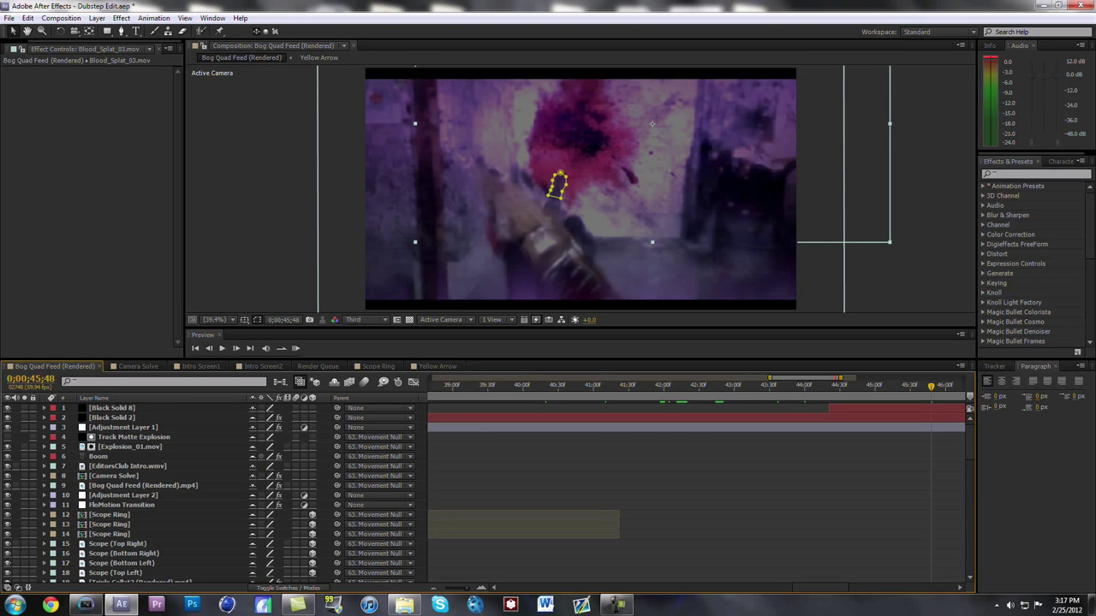
left_click(897, 408)
mouse_move(930, 387)
left_mouse_down()
mouse_move(896, 387)
mouse_move(941, 387)
left_mouse_up()
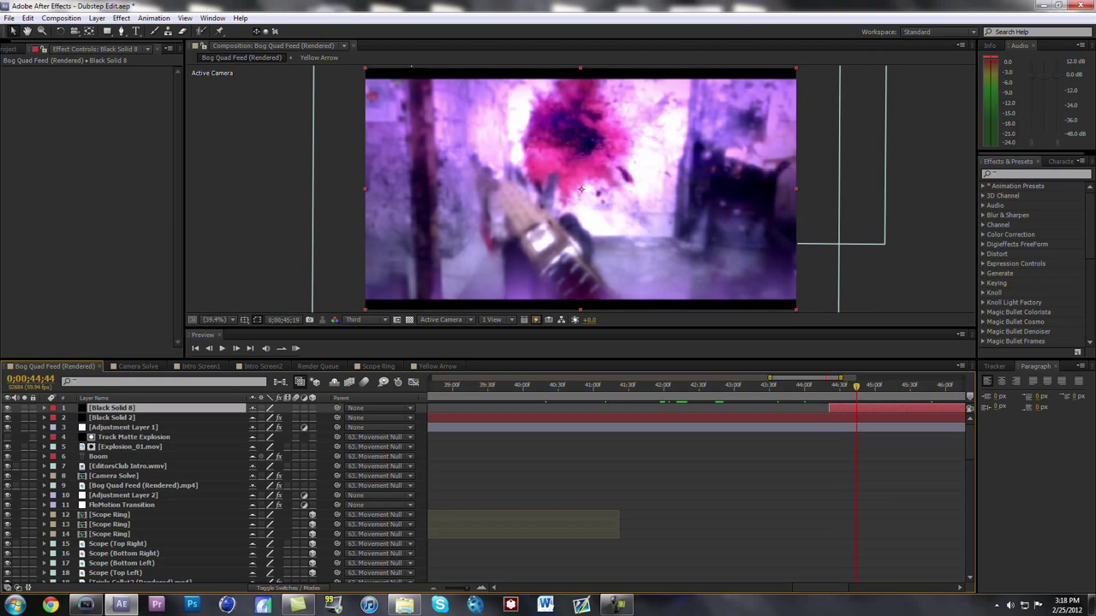
scroll(214, 492, "down", 10)
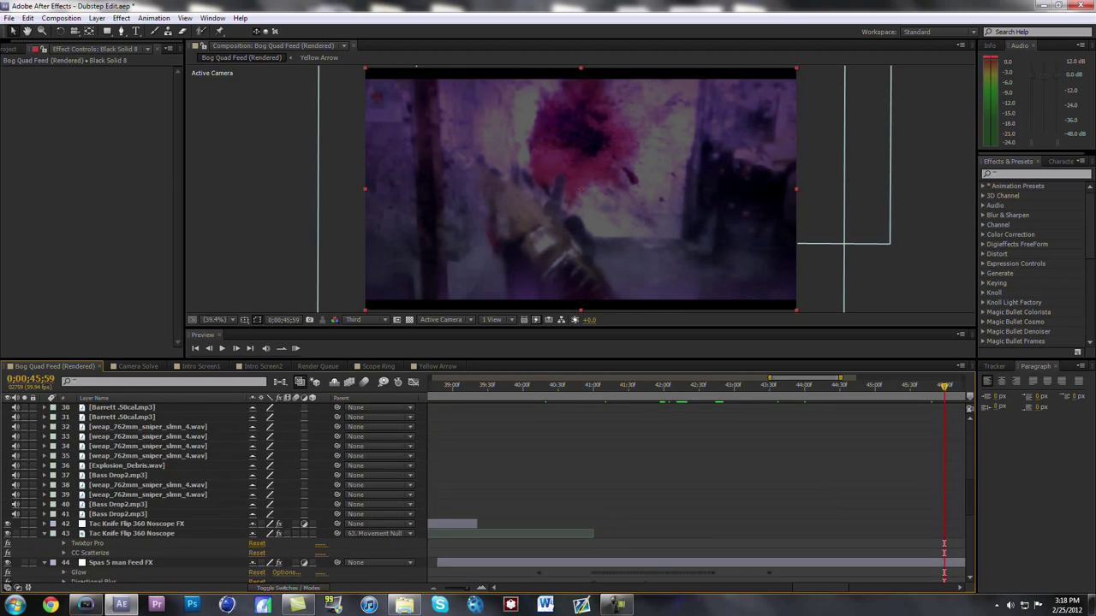
Go to 0;00;15;24 and reveal the Position property of the Movement Null layer.
key("minus")
key("minus")
key("minus")
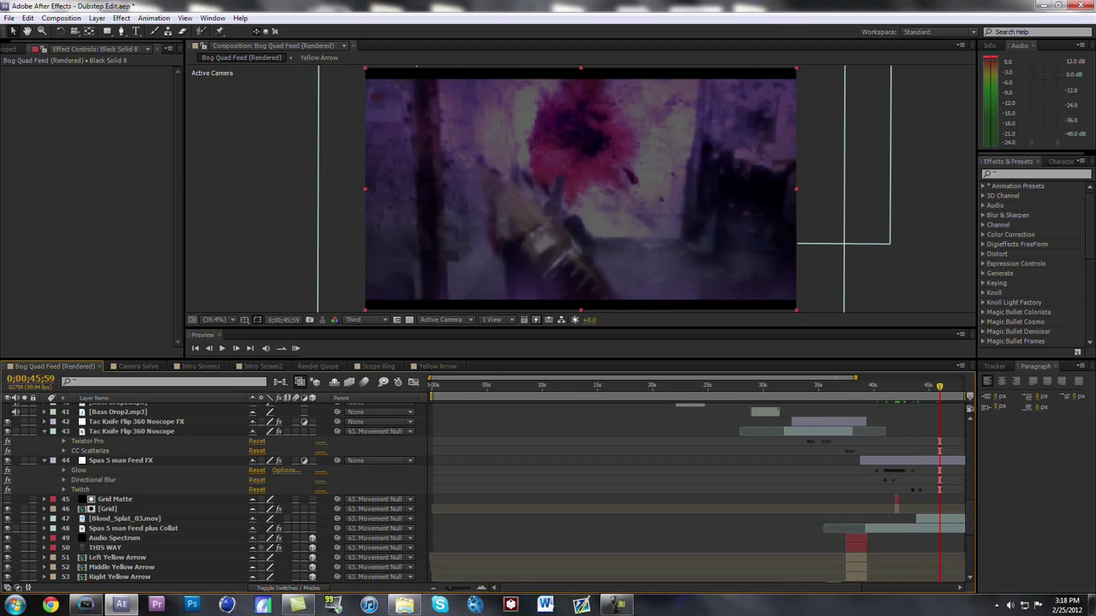
left_click(439, 387)
left_click(601, 387)
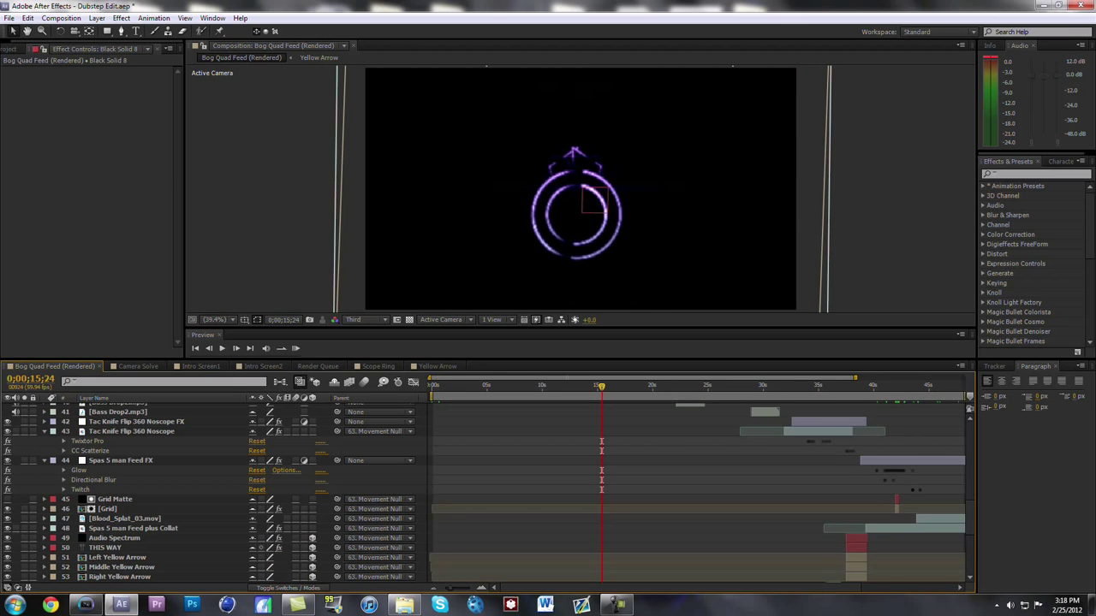
scroll(488, 493, "down", 5)
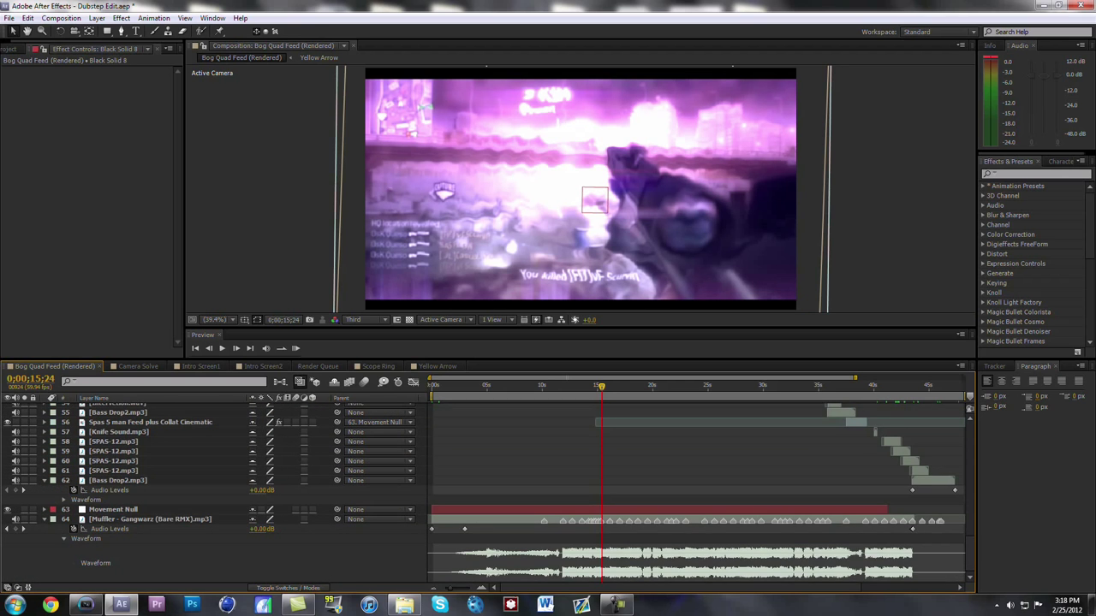
left_click(113, 510)
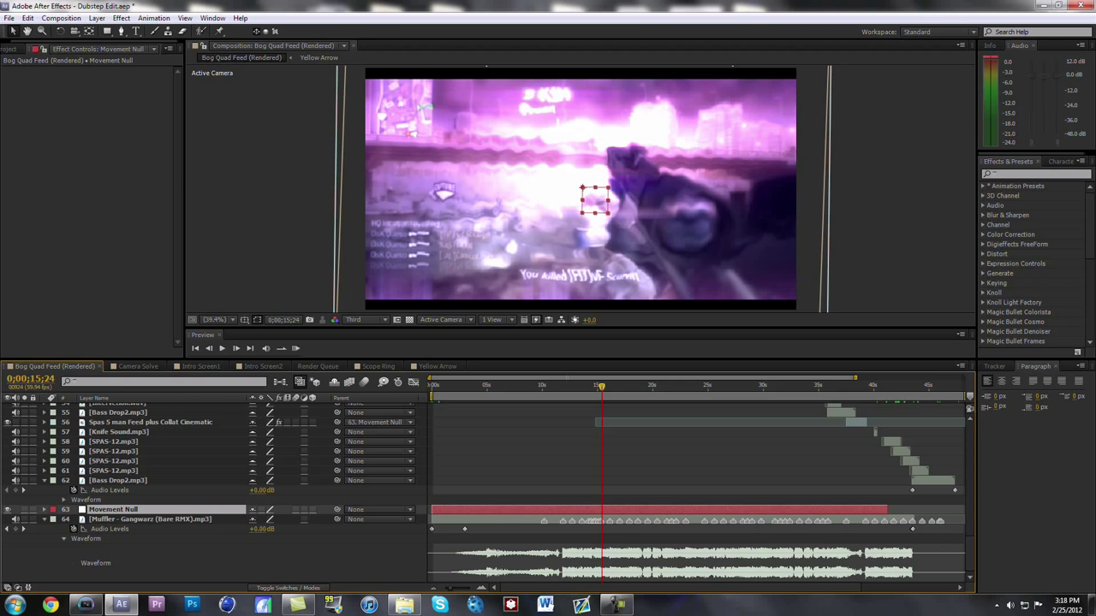
scroll(487, 492, "up", 5)
scroll(488, 493, "up", 10)
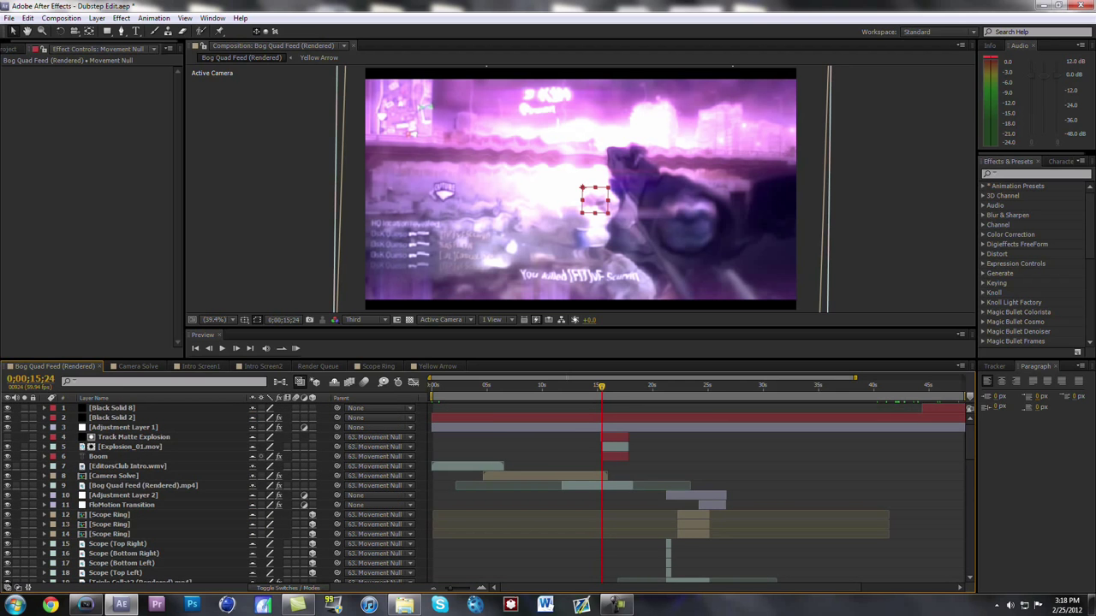
scroll(487, 492, "down", 15)
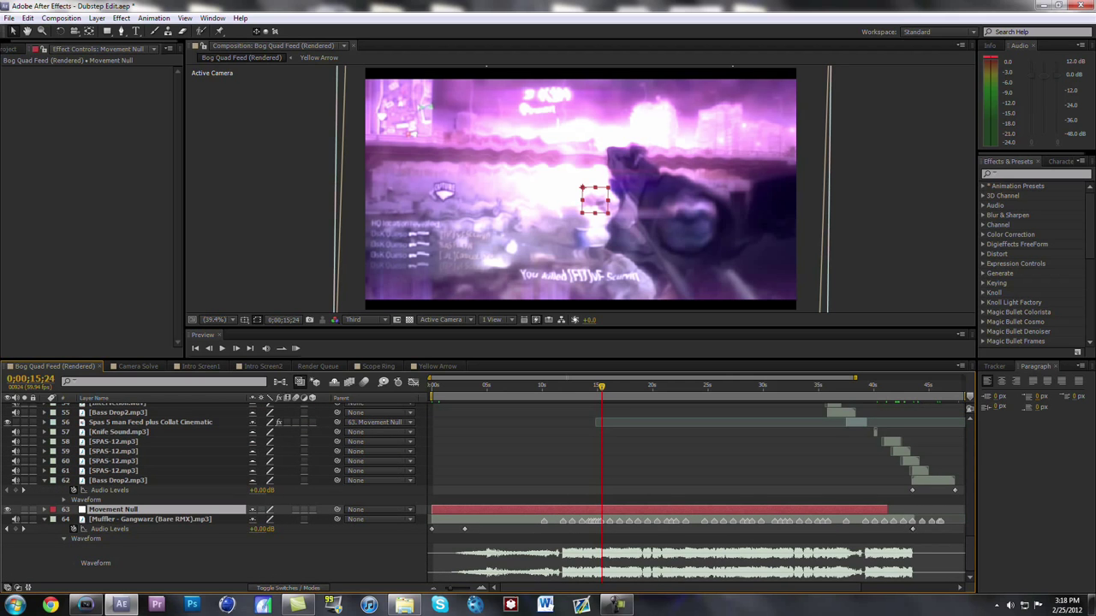
key("p")
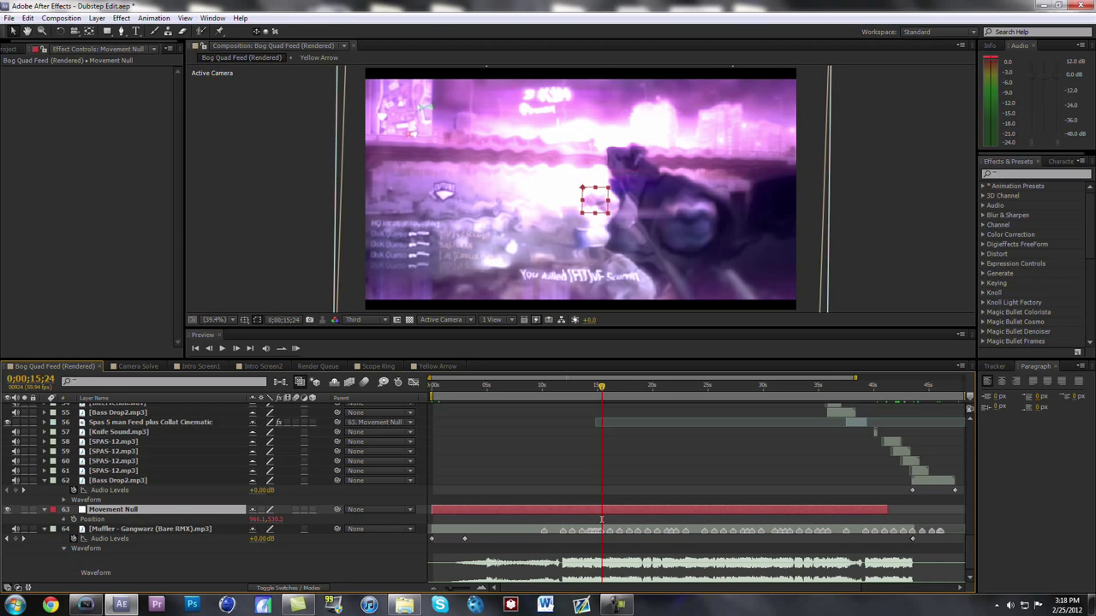
Show the wiggle(2,30) expression on the Movement Null's Position and preview the motion around 0;00;08;25.
type("wiggle(2,30)")
key("space")
left_click_drag(617, 386, 514, 386)
key("space")
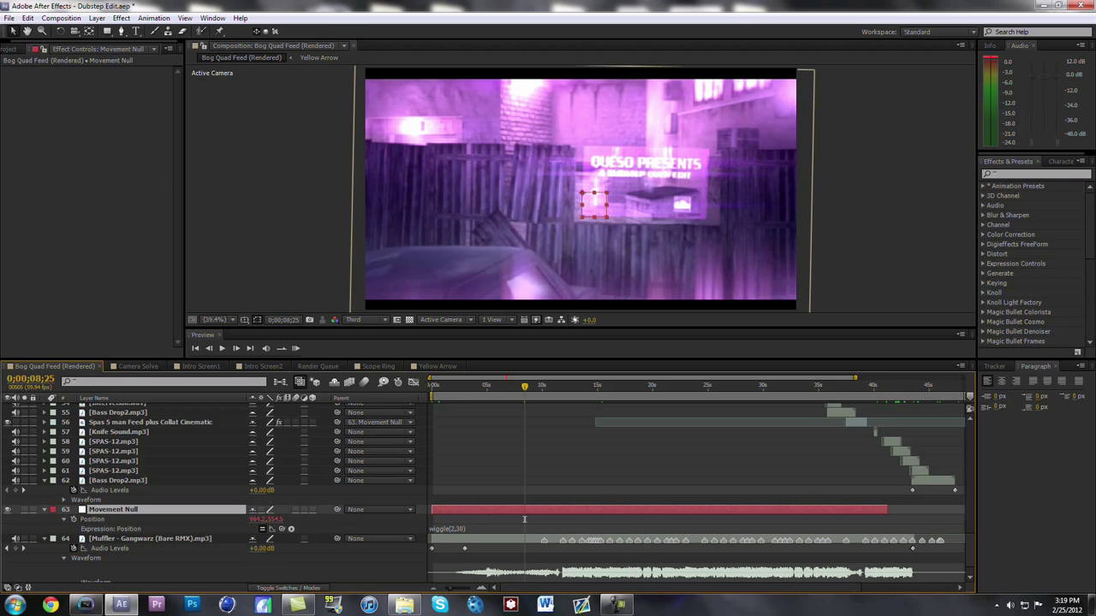
Show the wiggle(1,2) expression on the Movement Null's Rotation and hide the property again.
key("r")
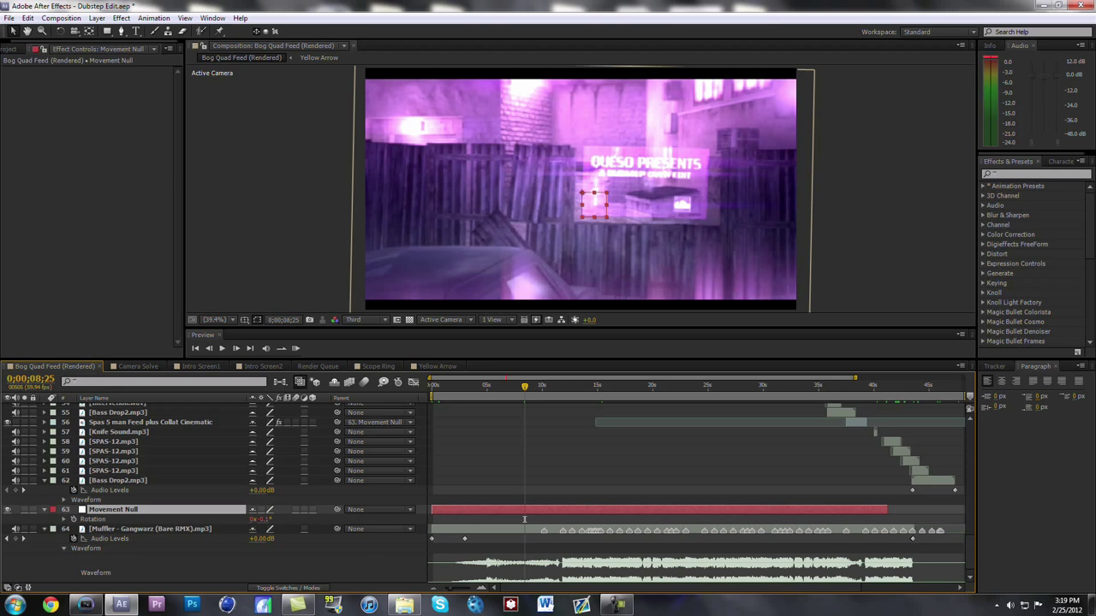
type("wiggle(1,2)")
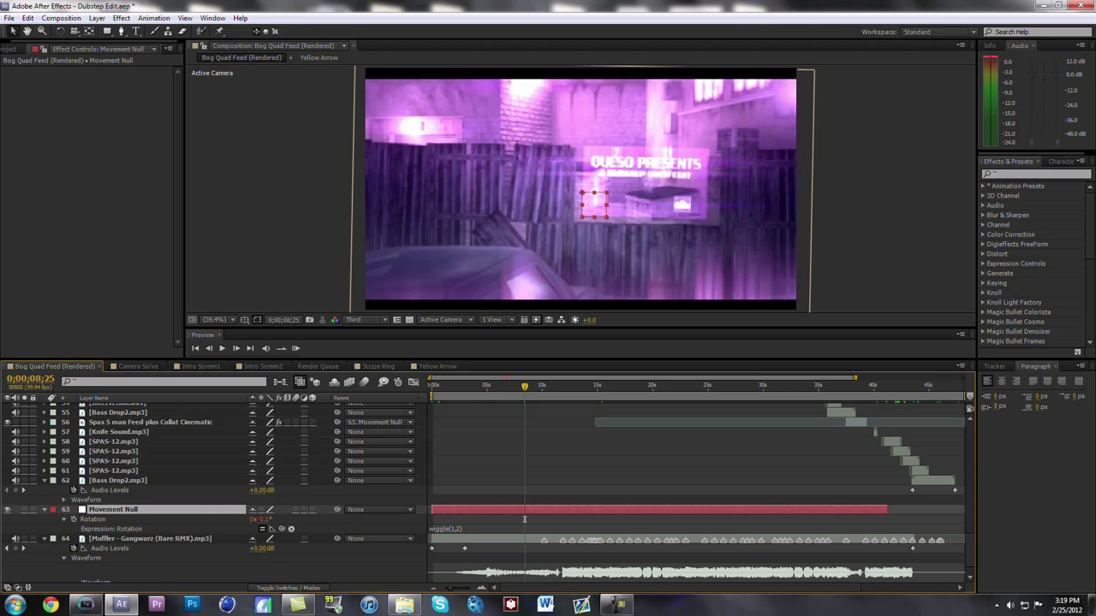
key("u")
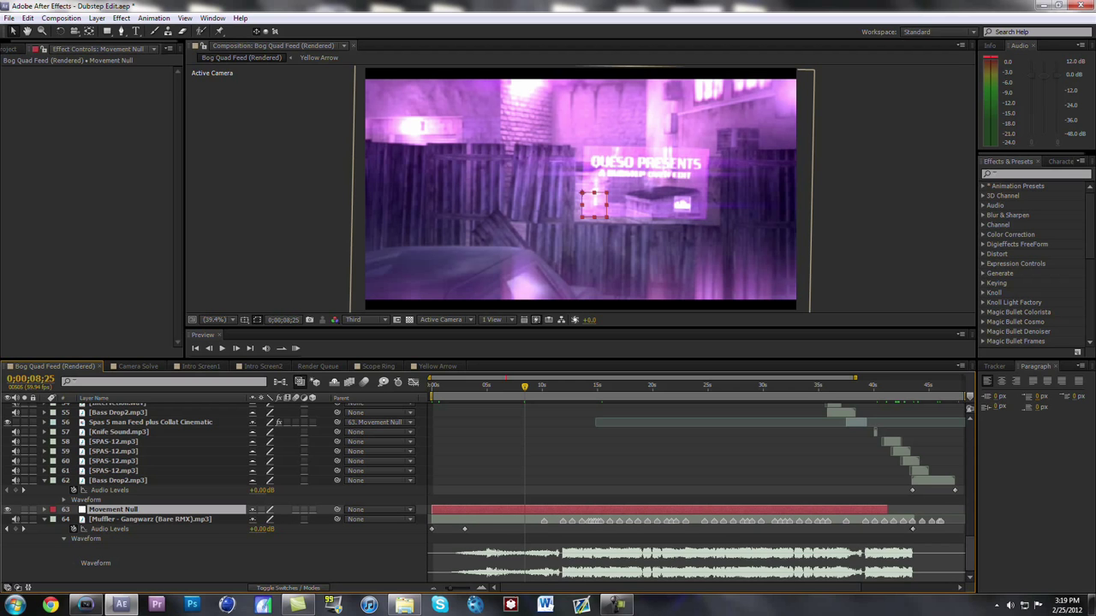
Show the Movement Null's Scale keyframes while moving through to 0;00;13;32, and collapse that layer and the expanded Bass Drop2.mp3 layer.
scroll(483, 493, "up", 5)
scroll(483, 493, "down", 5)
key("s")
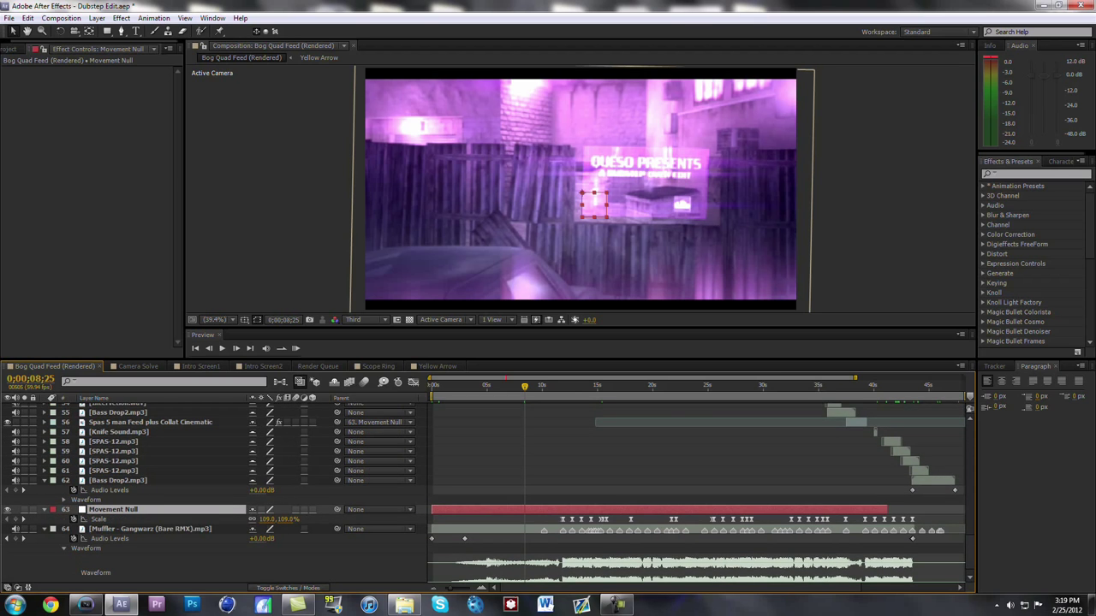
left_click_drag(524, 386, 567, 386)
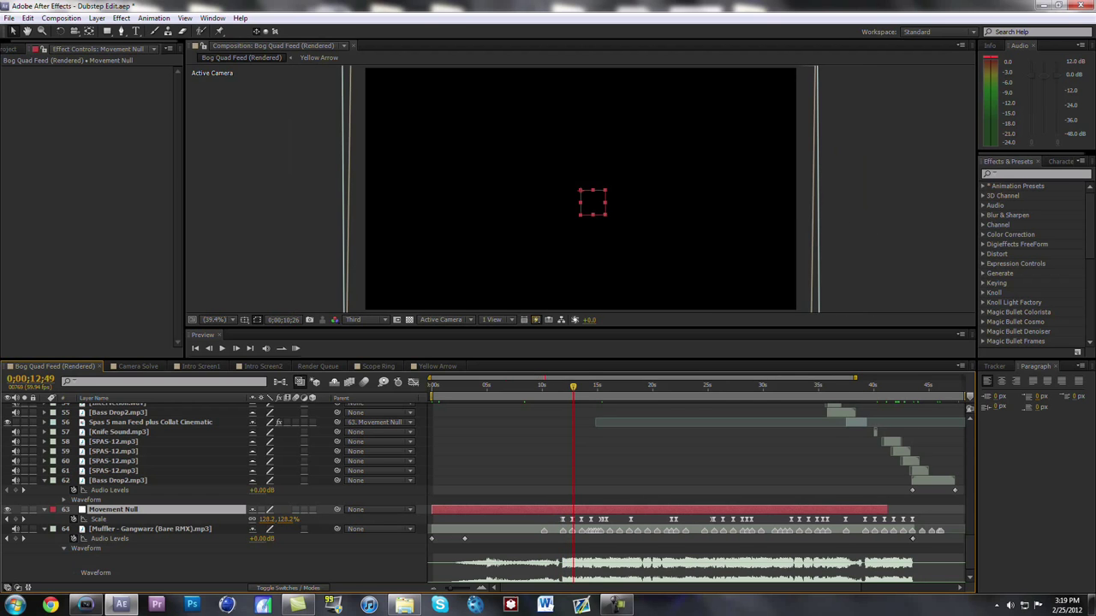
left_click_drag(577, 386, 581, 386)
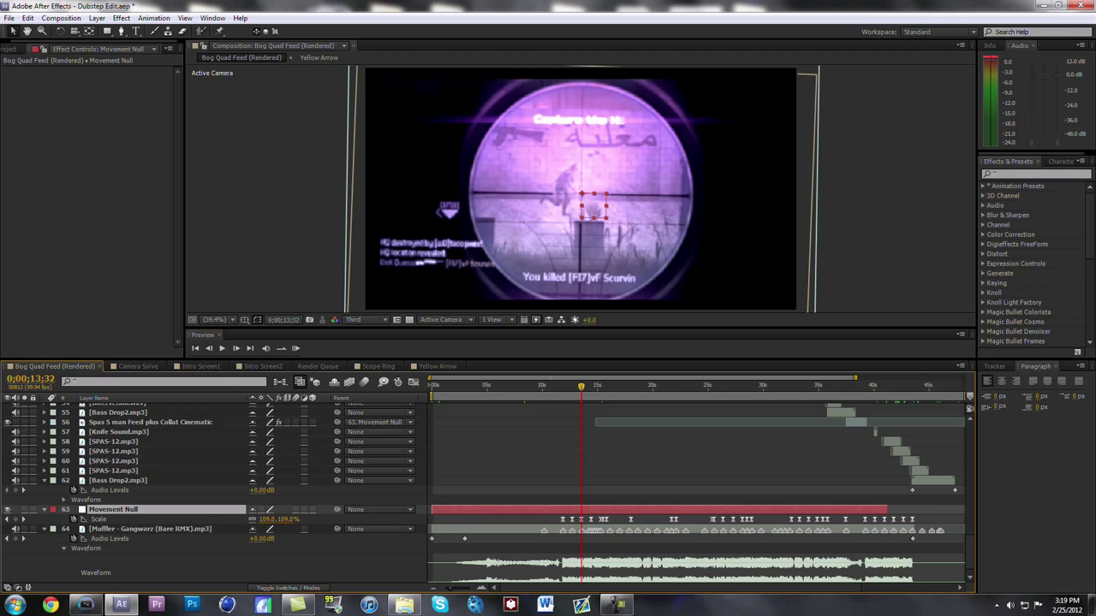
key("s")
left_click(45, 481)
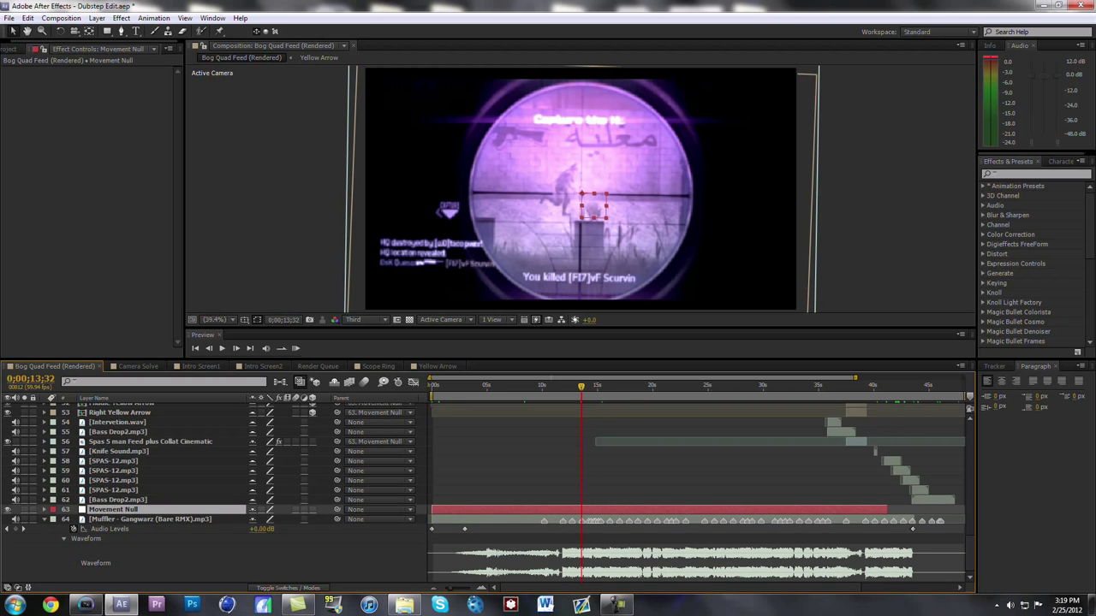
Show the Grid effect on Black Solid 2 and the Looks effect on Adjustment Layer 1, moving through the footage to 0;00;25;06.
scroll(488, 492, "up", 15)
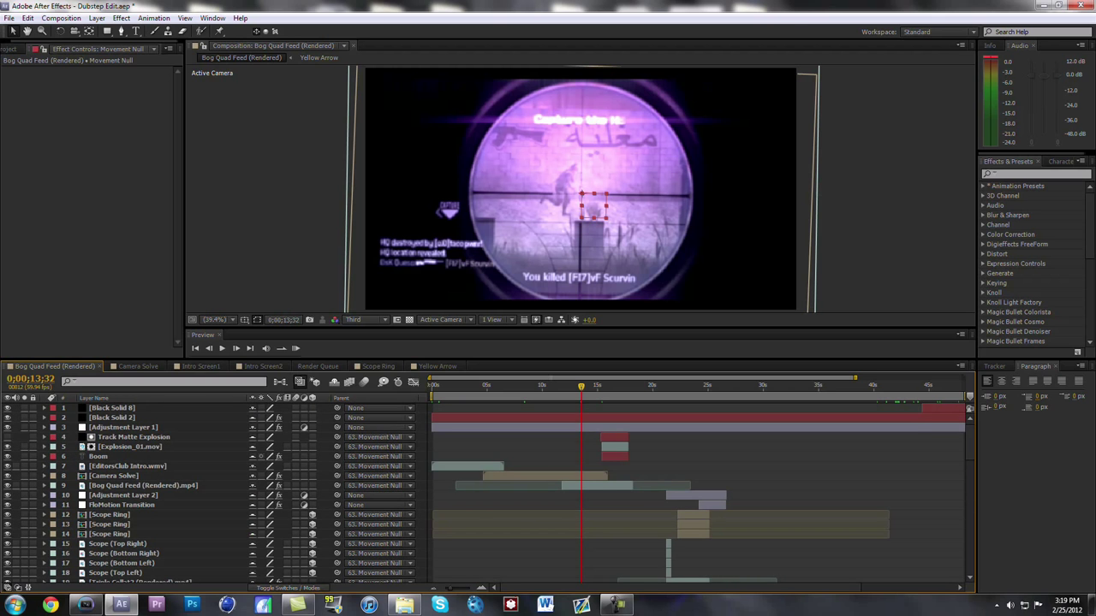
left_click(582, 189)
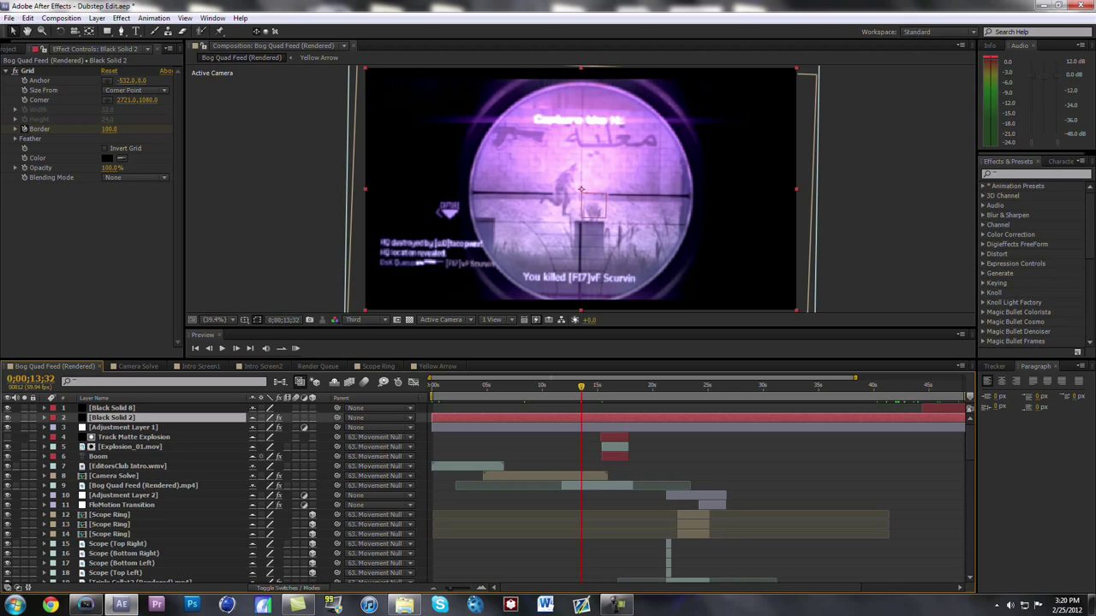
key("ctrl+Down")
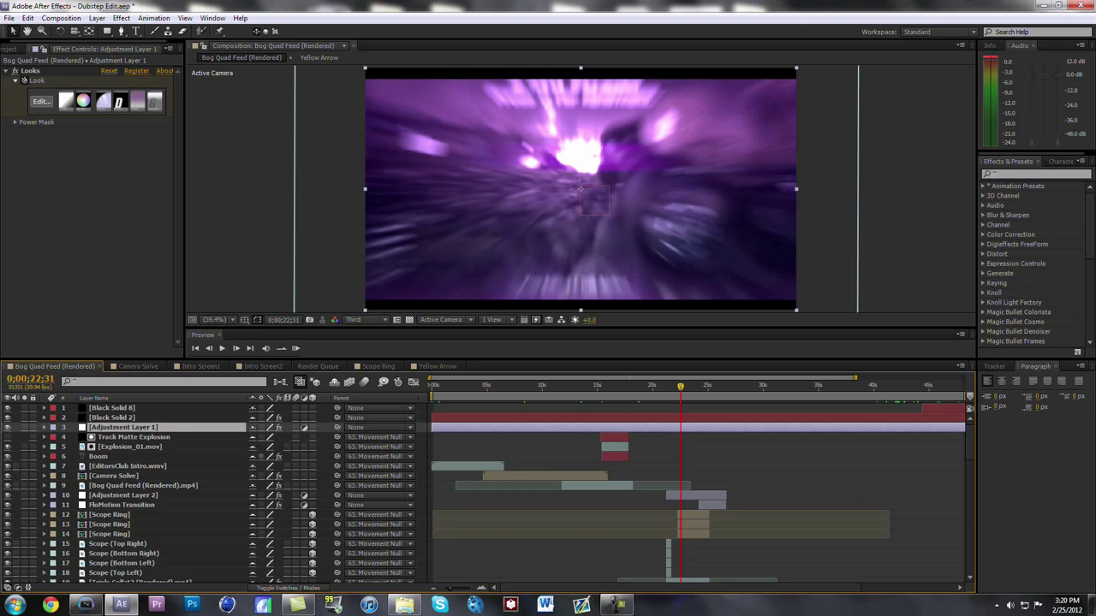
left_click_drag(680, 387, 701, 387)
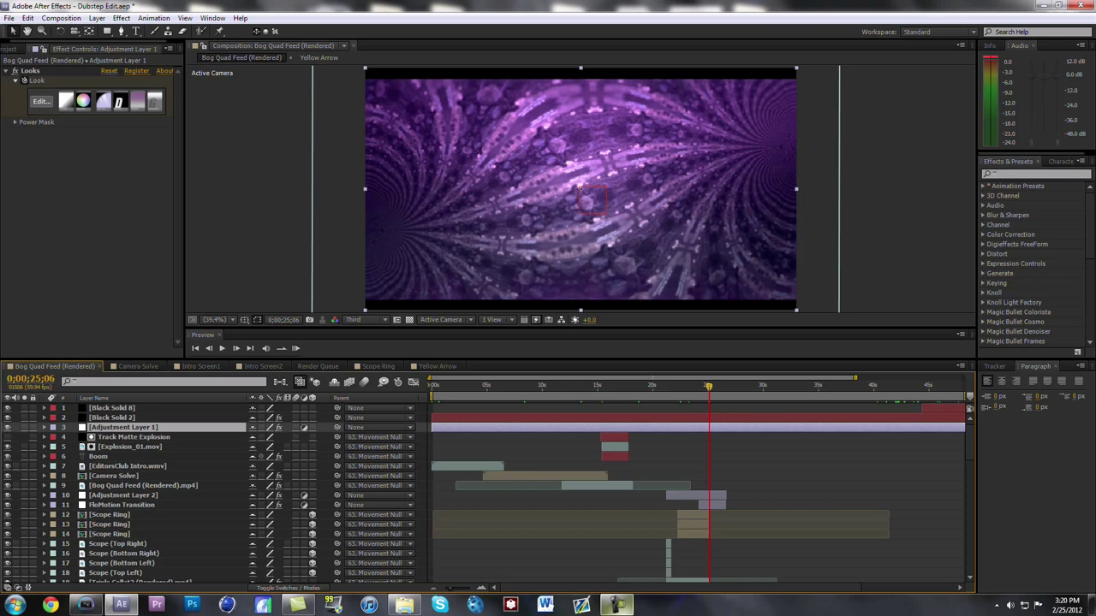
left_click(616, 605)
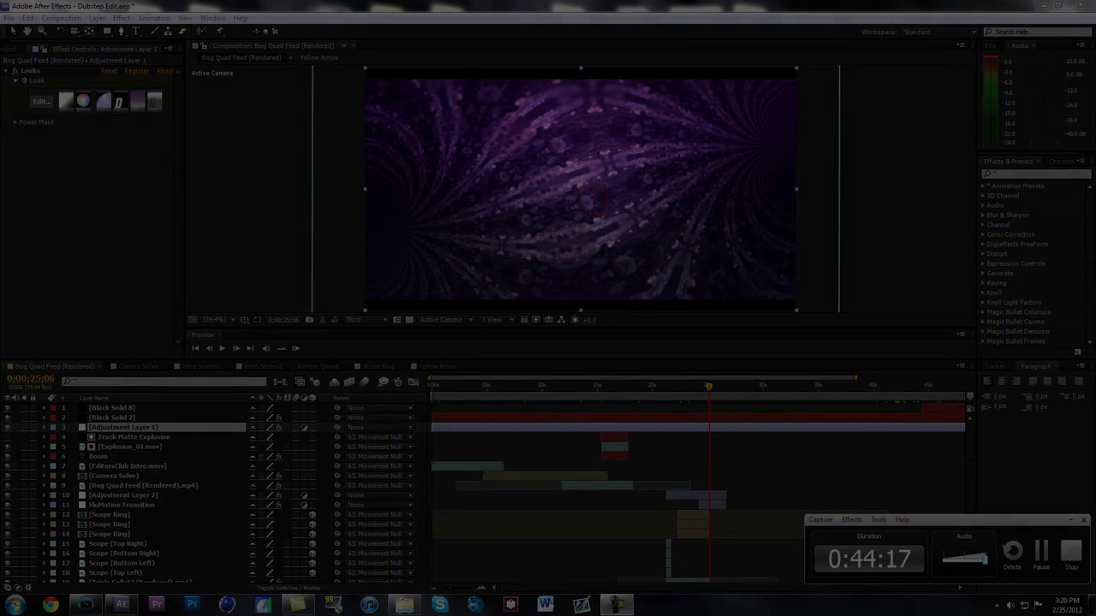